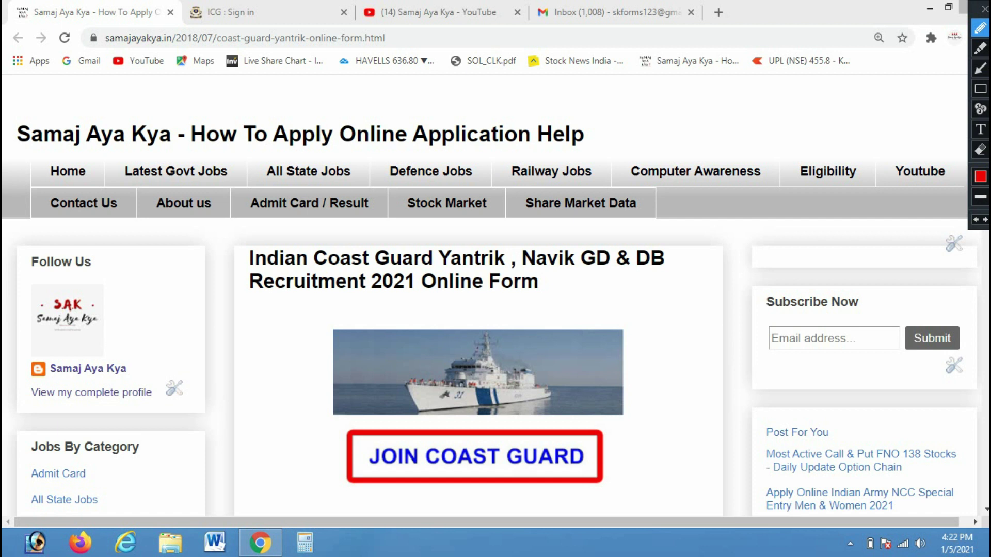
- Mark the post title, including Navik GD & DB and Yantrik, with pen strokes, then clear them
drag(572, 244, 675, 208)
drag(663, 255, 708, 235)
drag(495, 244, 543, 225)
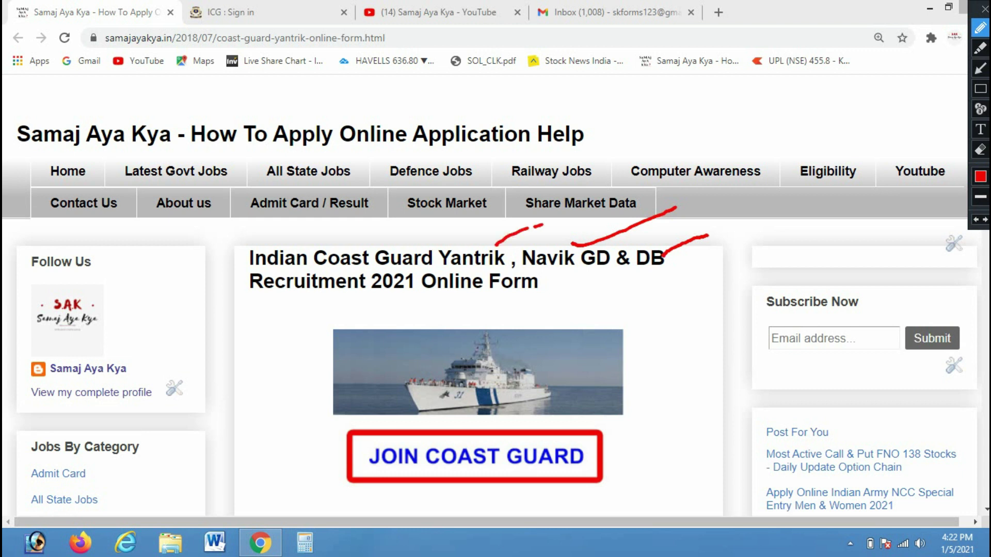
key(Escape)
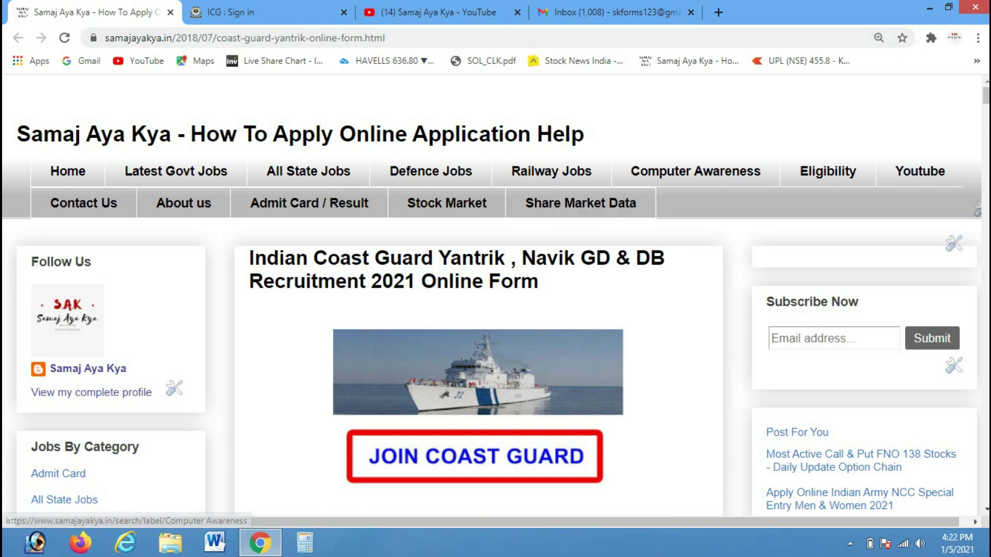
- Scroll down the recruitment post to the Important Links and Apply Online link
key(ctrl+l)
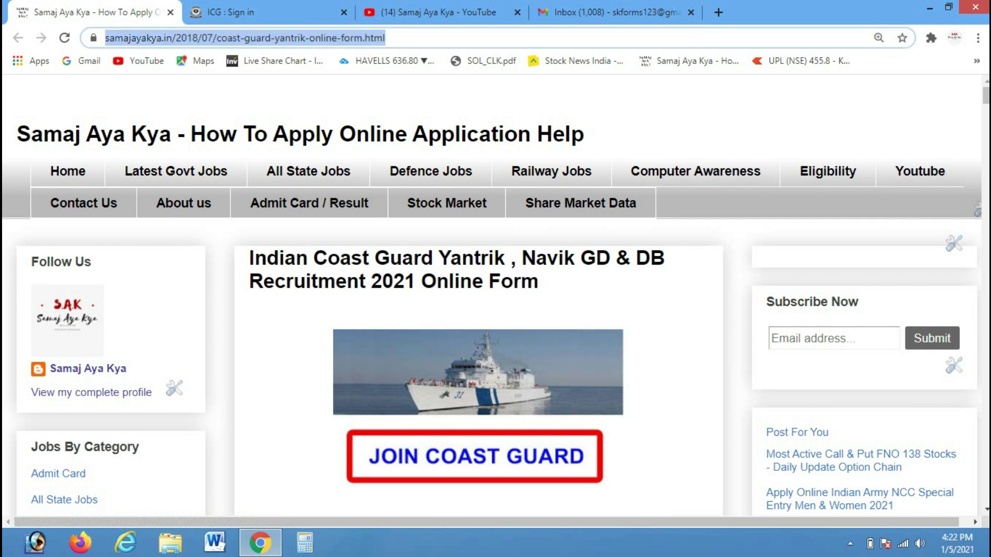
scroll(478, 310, down, 20)
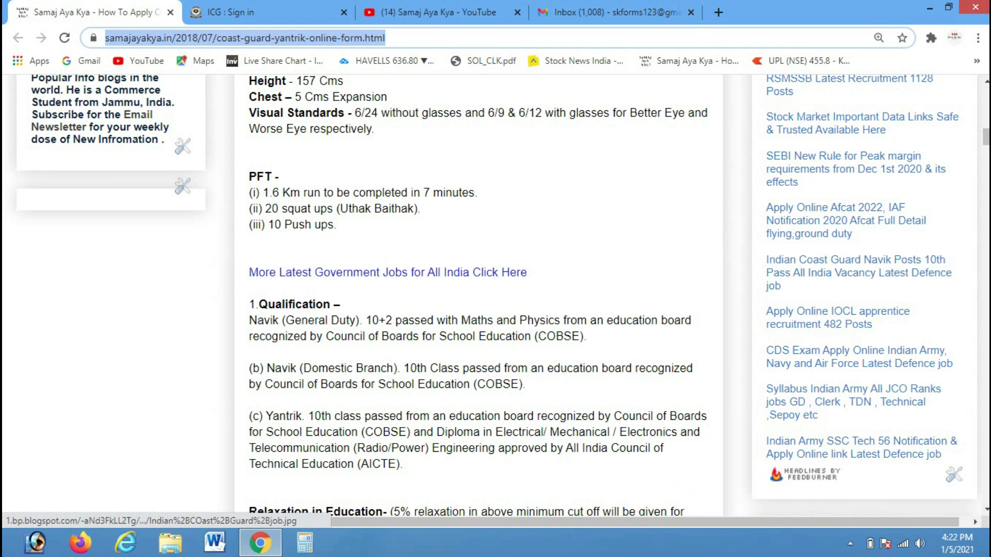
scroll(477, 309, down, 10)
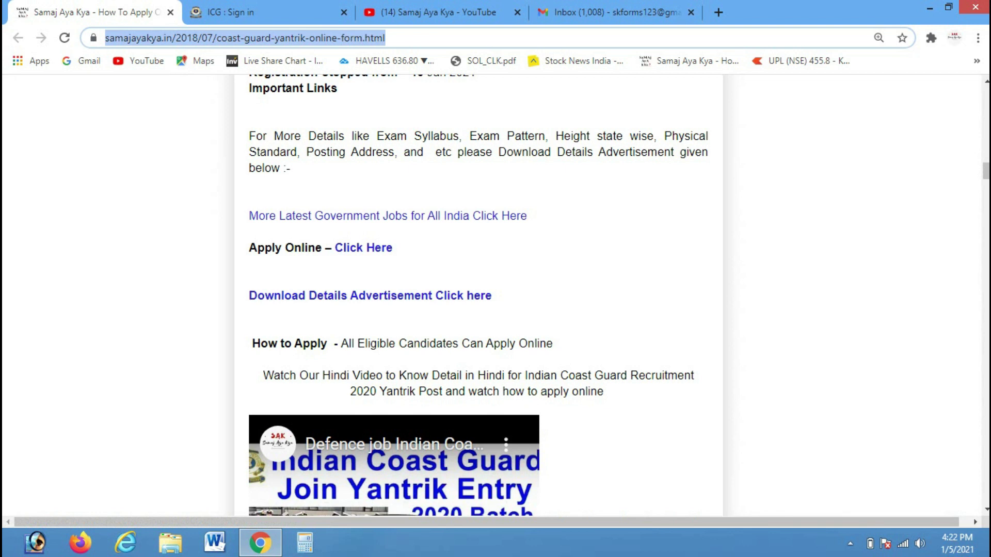
- Open the Apply Online link's CGEPT sign-in page in a new tab, then go back to the blog post
click(363, 248)
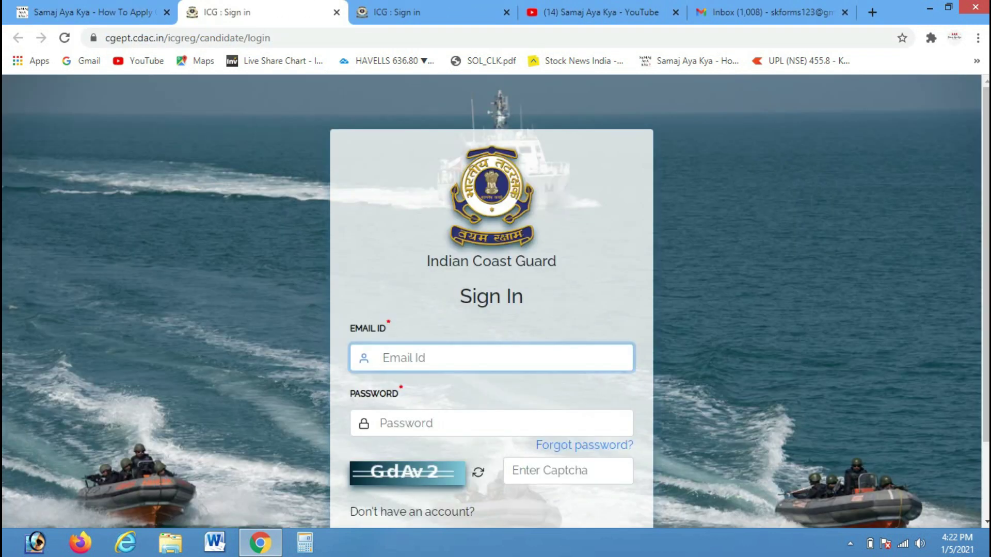
click(188, 38)
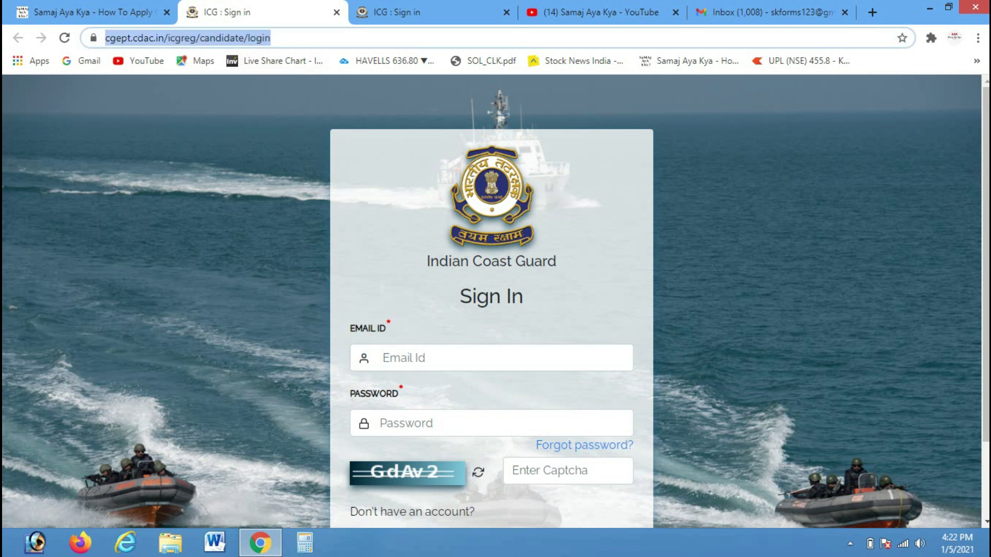
click(94, 12)
click(264, 38)
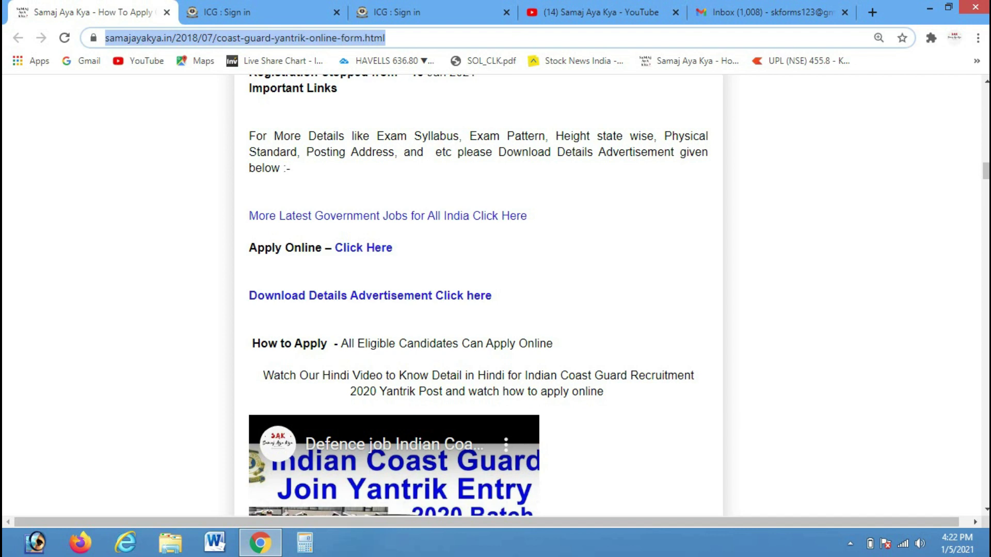
- Scroll up to the Qualification section and mark its start and the Navik General Duty line
scroll(479, 296, up, 20)
scroll(478, 296, down, 11)
scroll(479, 296, up, 6)
scroll(478, 296, up, 3)
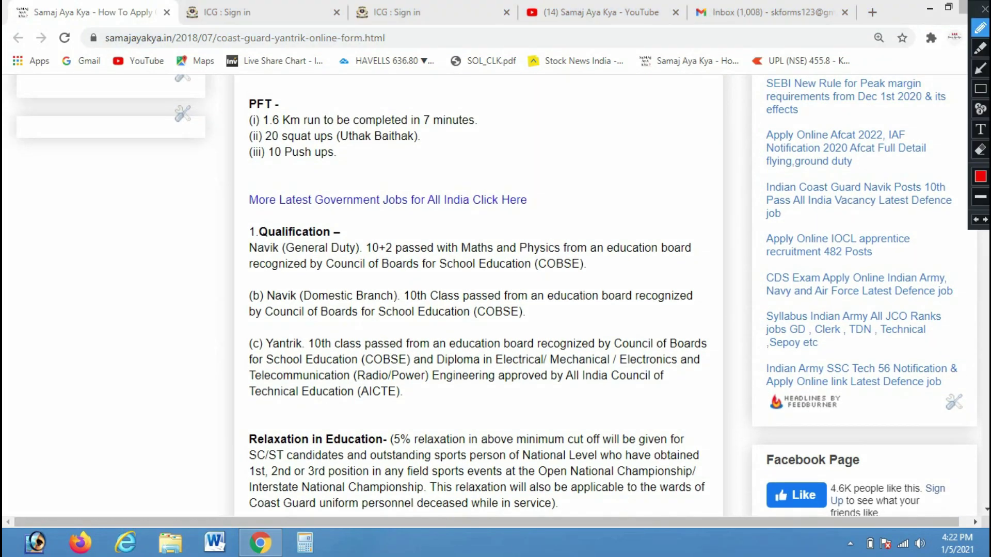
drag(404, 232, 527, 199)
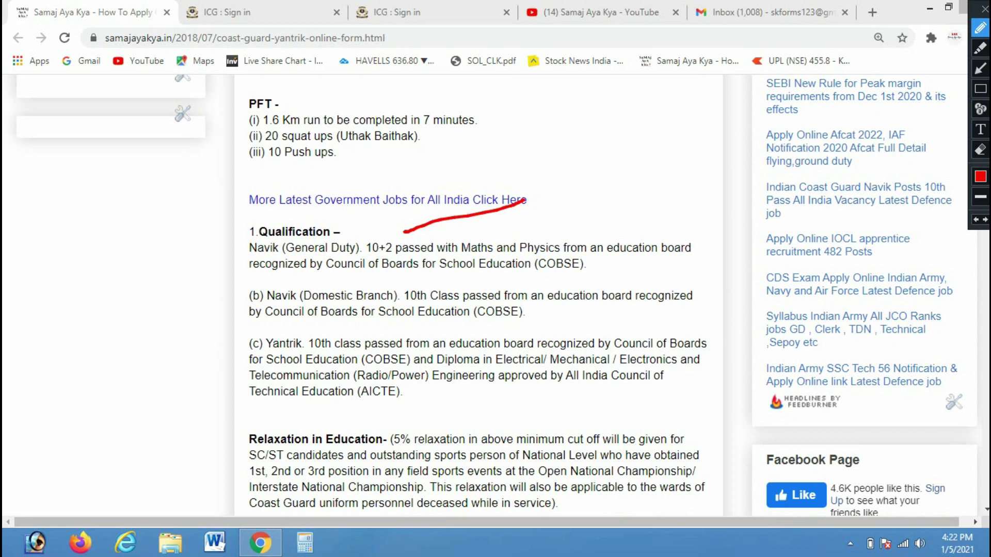
drag(494, 239, 522, 210)
drag(563, 238, 589, 210)
- Underline the Navik GD, Navik DB and Yantrik qualification requirements, then clear the pen marks
mouse_move(300, 284)
mouse_down()
mouse_move(401, 260)
mouse_move(573, 241)
mouse_up()
mouse_move(284, 334)
mouse_down()
mouse_move(315, 320)
mouse_move(427, 323)
mouse_move(505, 309)
mouse_up()
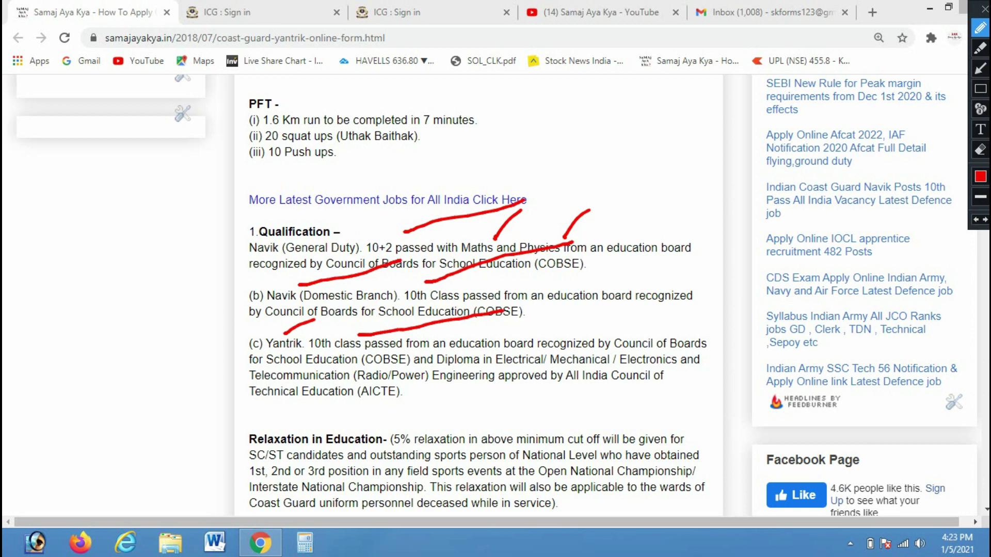
drag(480, 354, 540, 325)
mouse_move(532, 359)
mouse_down()
mouse_move(579, 327)
mouse_move(635, 339)
mouse_move(705, 328)
mouse_up()
mouse_move(338, 362)
mouse_down()
mouse_move(385, 348)
mouse_move(517, 352)
mouse_up()
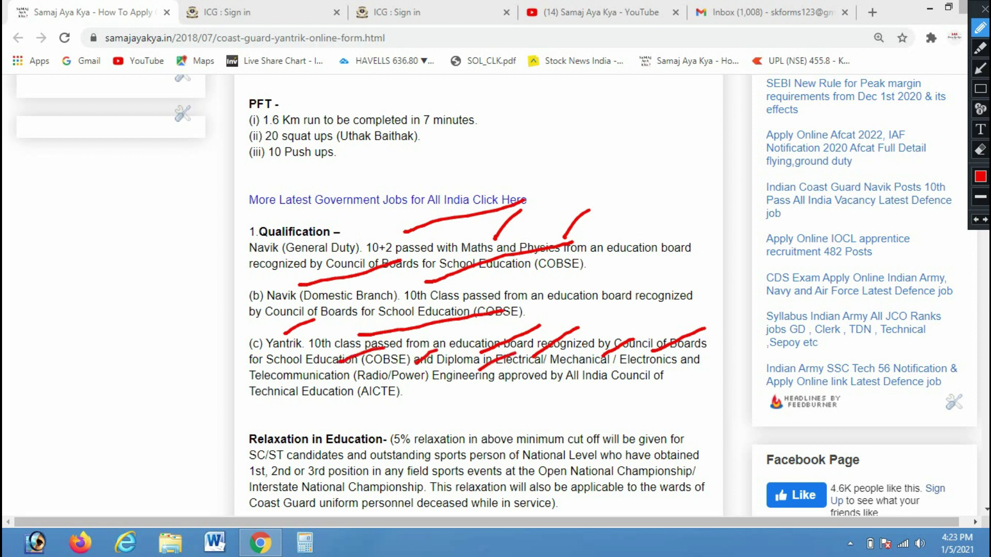
drag(650, 351, 700, 328)
mouse_move(673, 223)
mouse_down()
mouse_move(716, 289)
mouse_move(665, 398)
mouse_up()
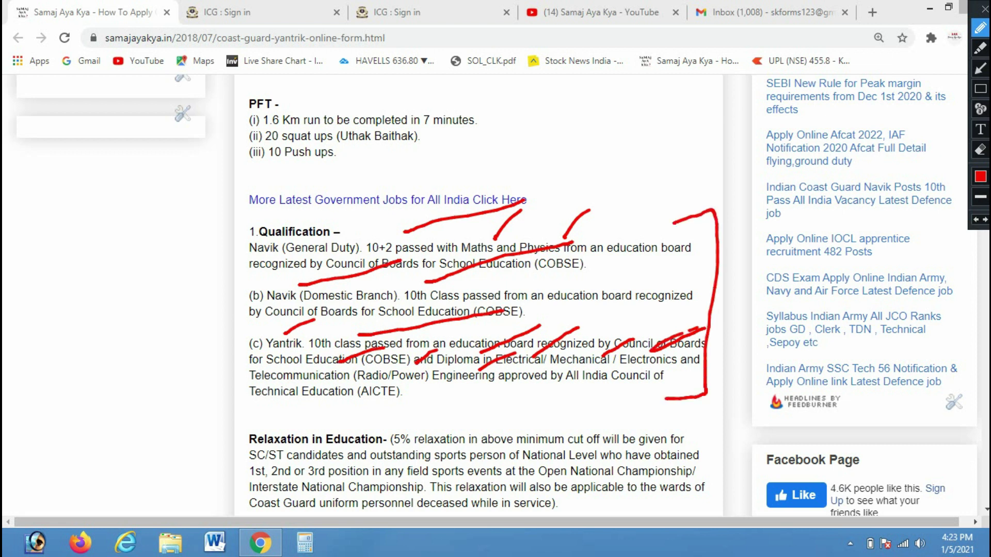
key(Escape)
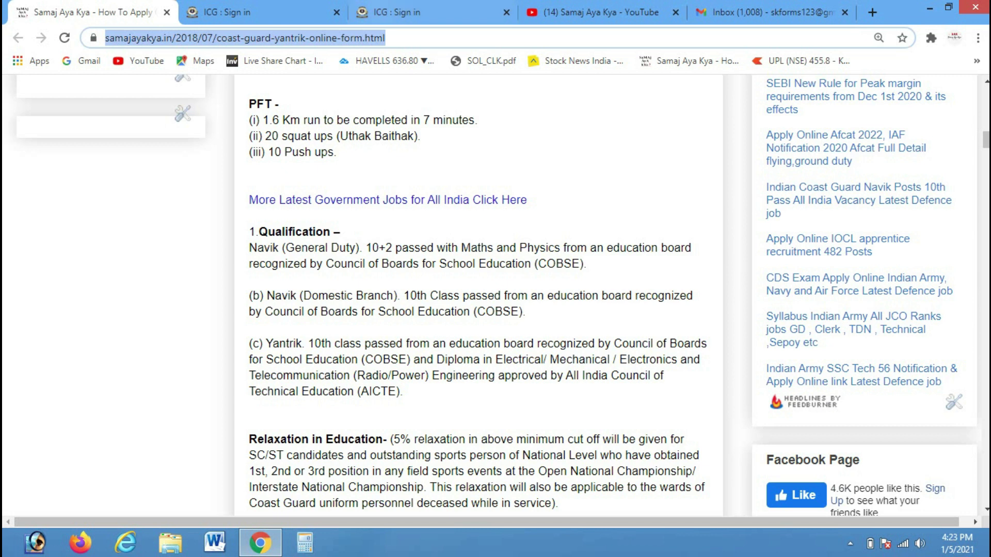
click(381, 13)
- Start a new CGEPT account and enter the candidate's name
scroll(492, 301, down, 3)
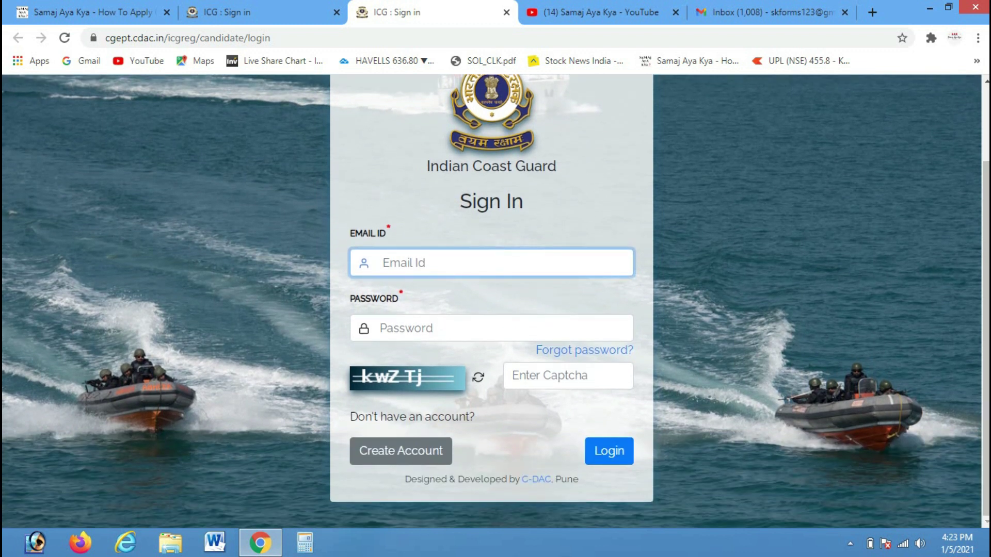
scroll(495, 302, up, 2)
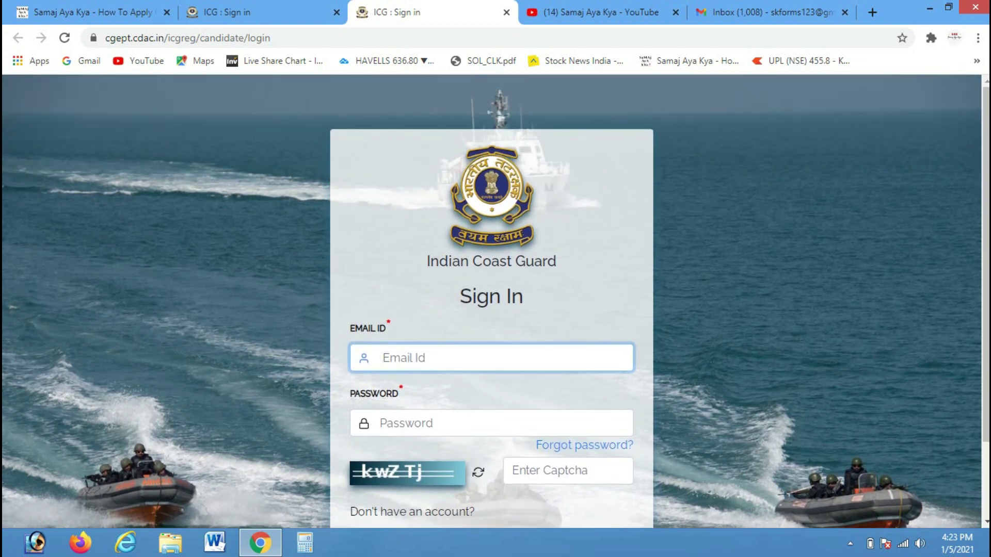
scroll(496, 302, down, 2)
click(400, 452)
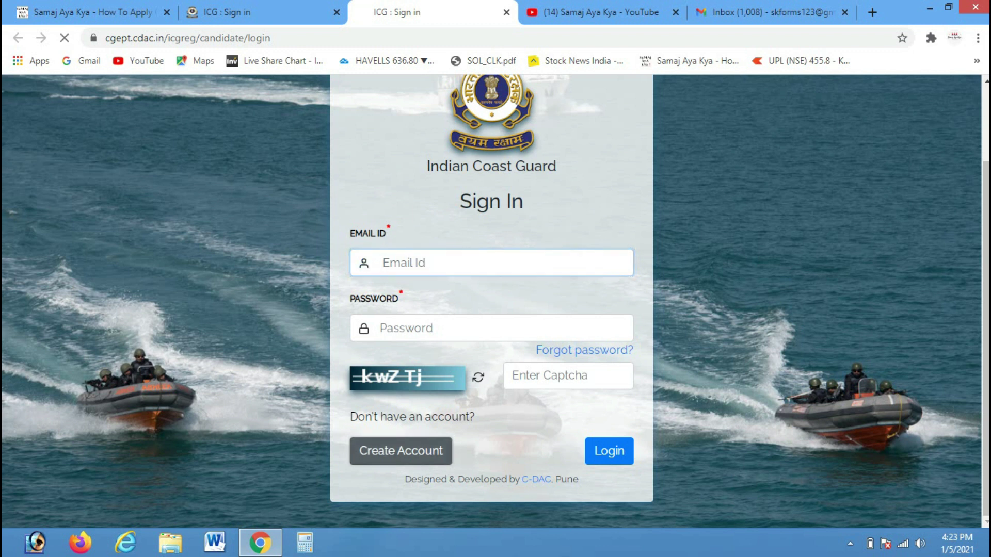
click(403, 302)
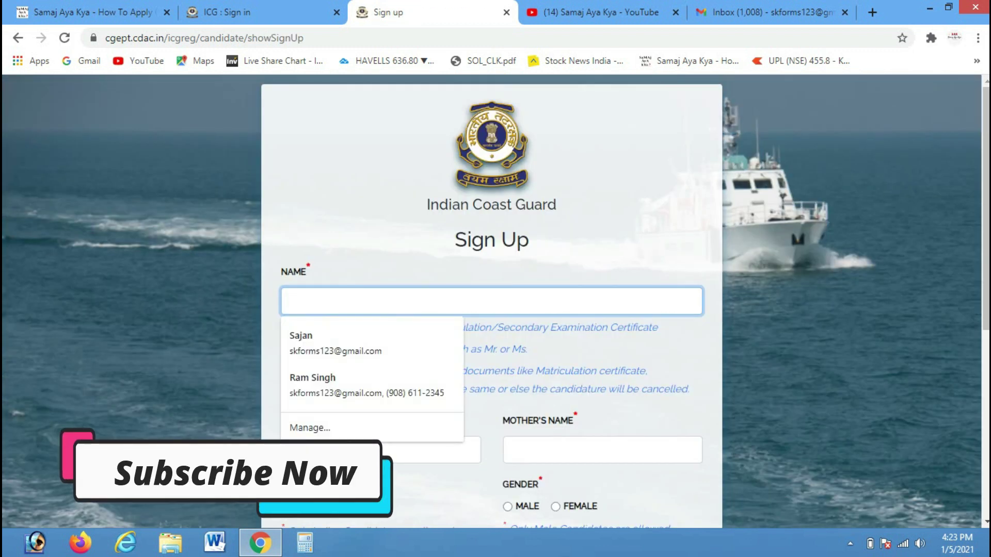
text(ran)
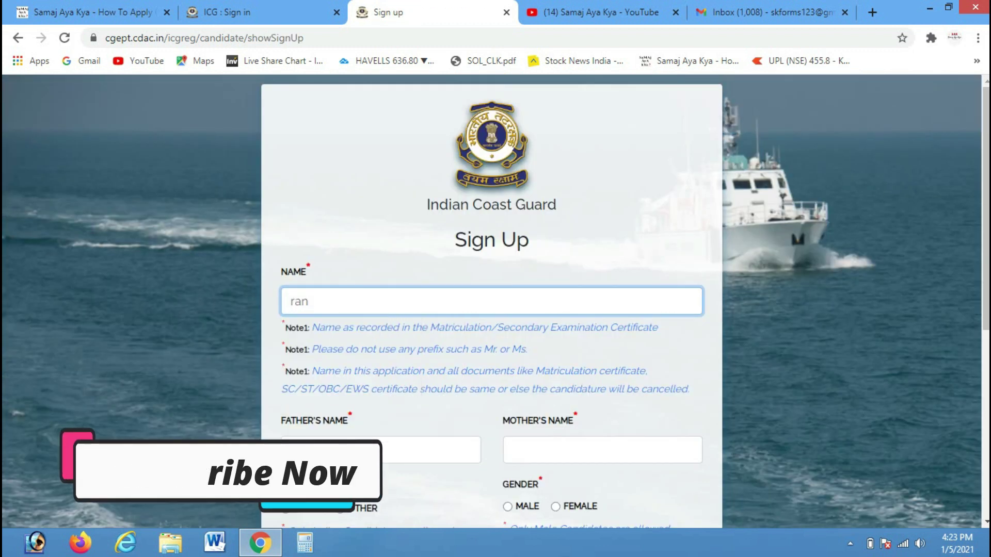
key(BackSpace)
key(BackSpace)
key(BackSpace)
text(V)
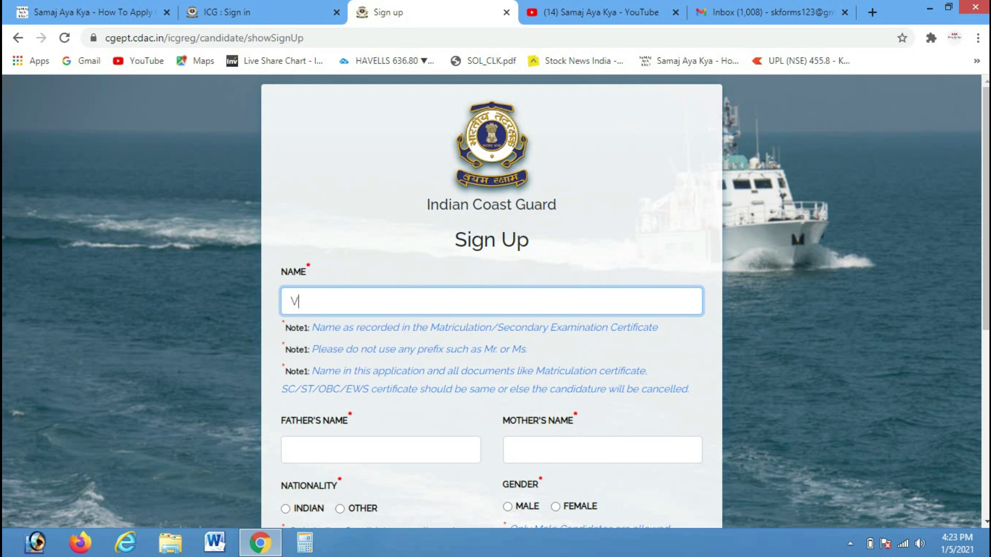
text(IVEK)
- Fill in the father's full name and the mother's name
scroll(496, 302, down, 3)
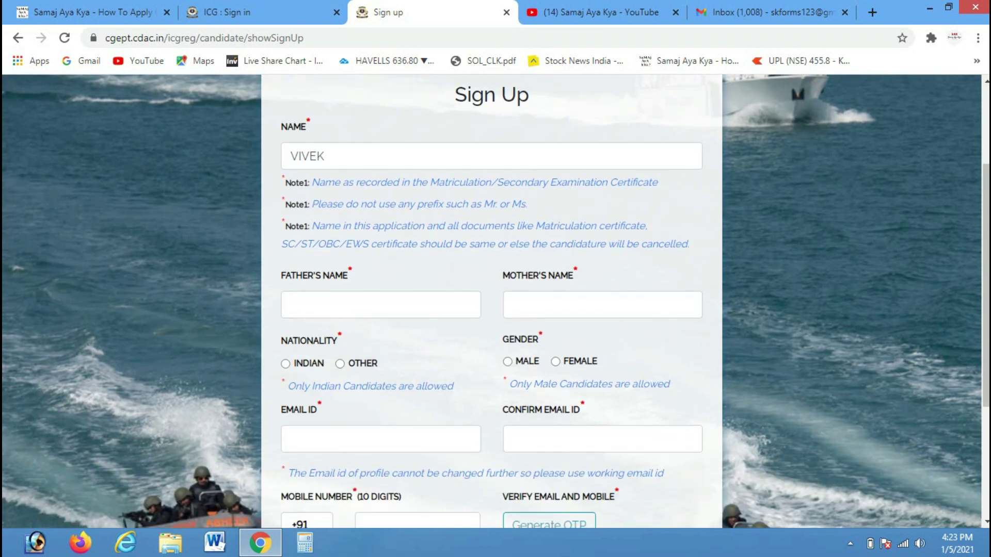
click(291, 305)
click(512, 304)
click(330, 305)
click(603, 305)
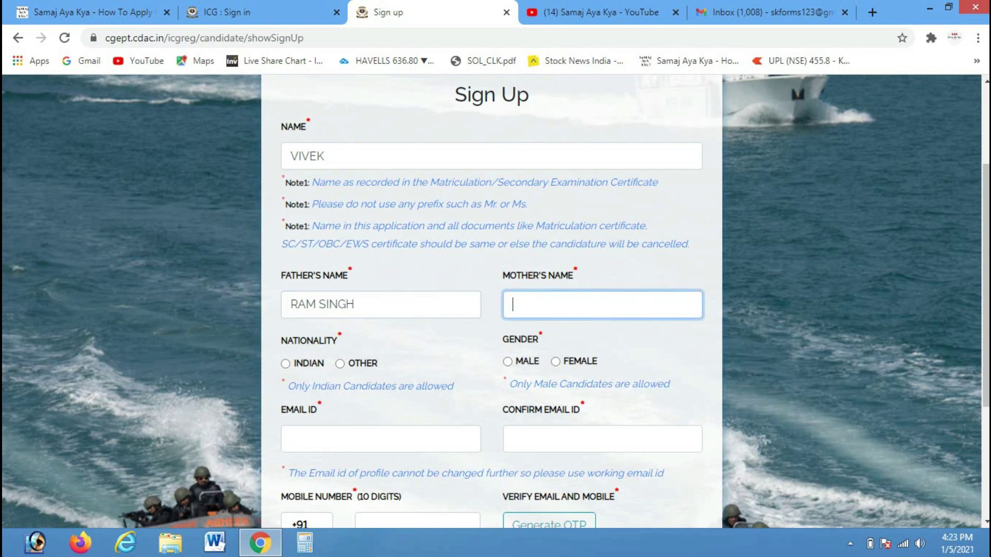
- Select INDIAN nationality and MALE gender, autofill the saved e-mail, and enter the mobile number
click(286, 364)
click(507, 361)
scroll(496, 302, down, 1)
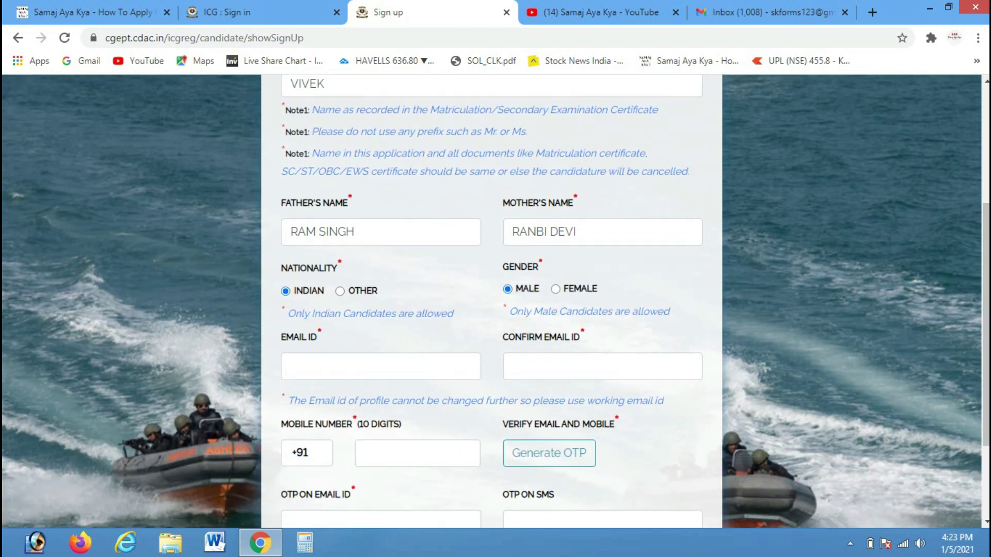
click(381, 367)
key(Down)
key(Return)
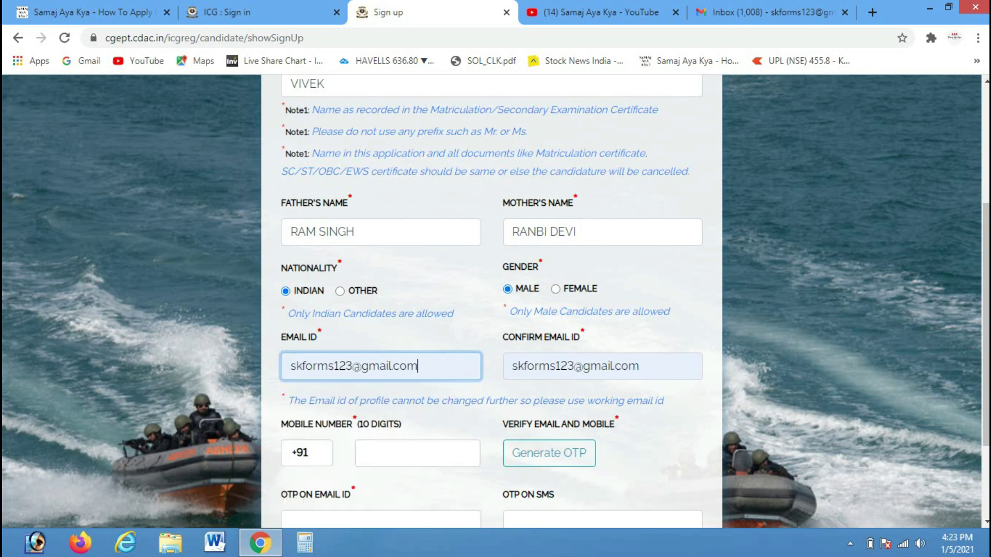
scroll(491, 302, down, 2)
click(418, 323)
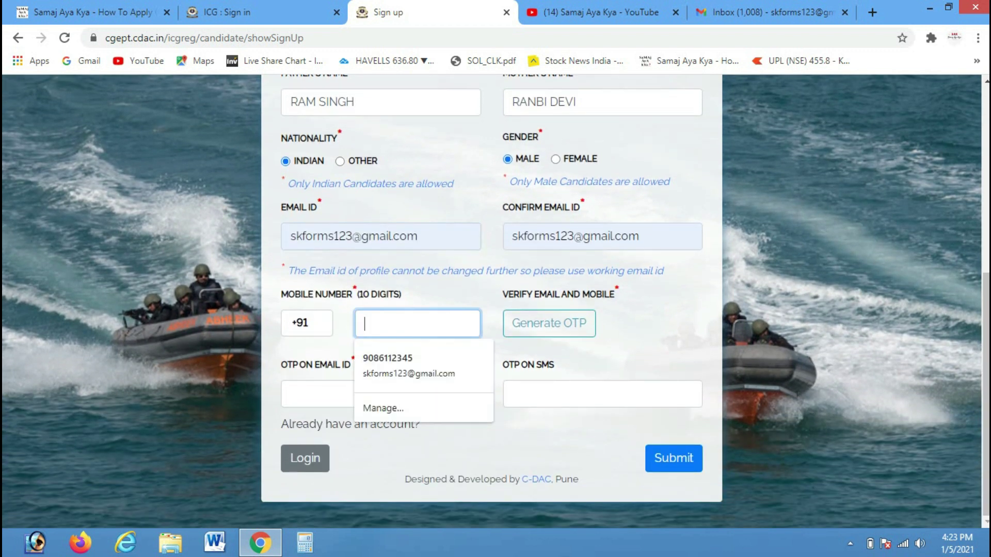
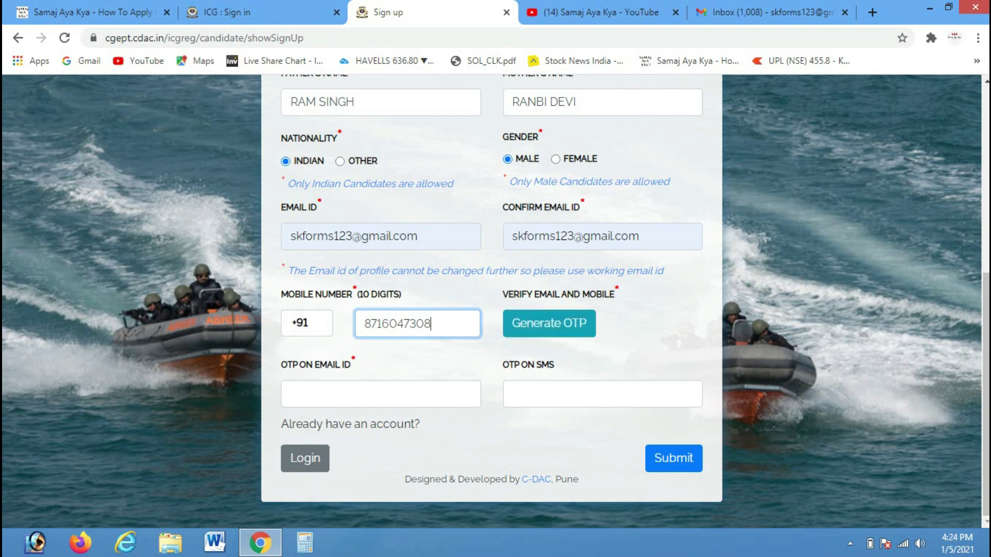
- Request OTPs for the e-mail and mobile, dismiss the sent notice, and switch to Gmail
key(Return)
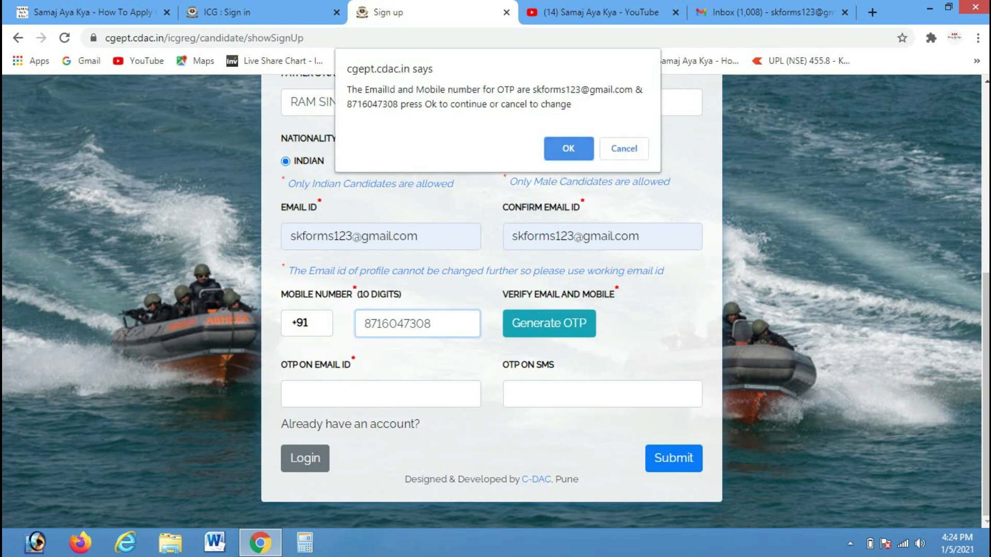
key(Return)
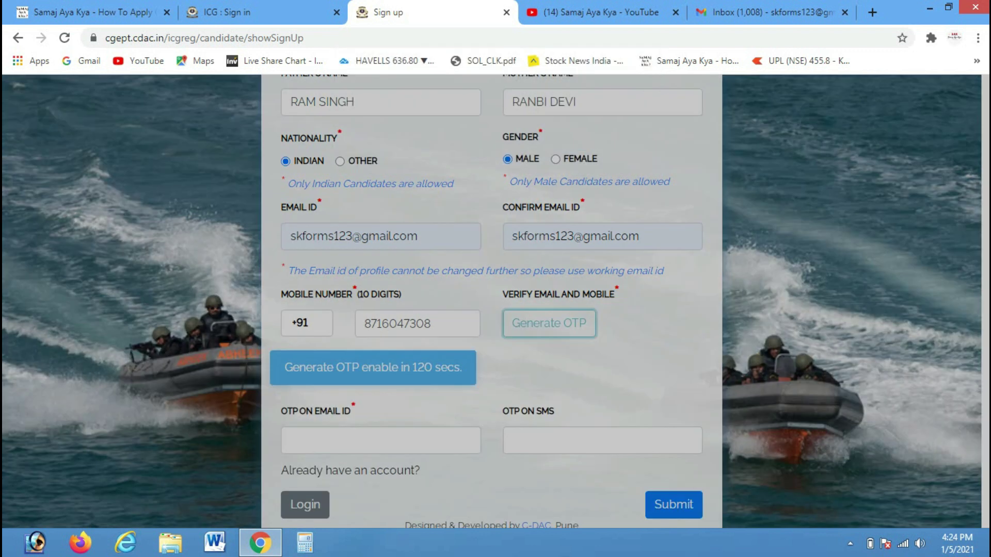
key(Return)
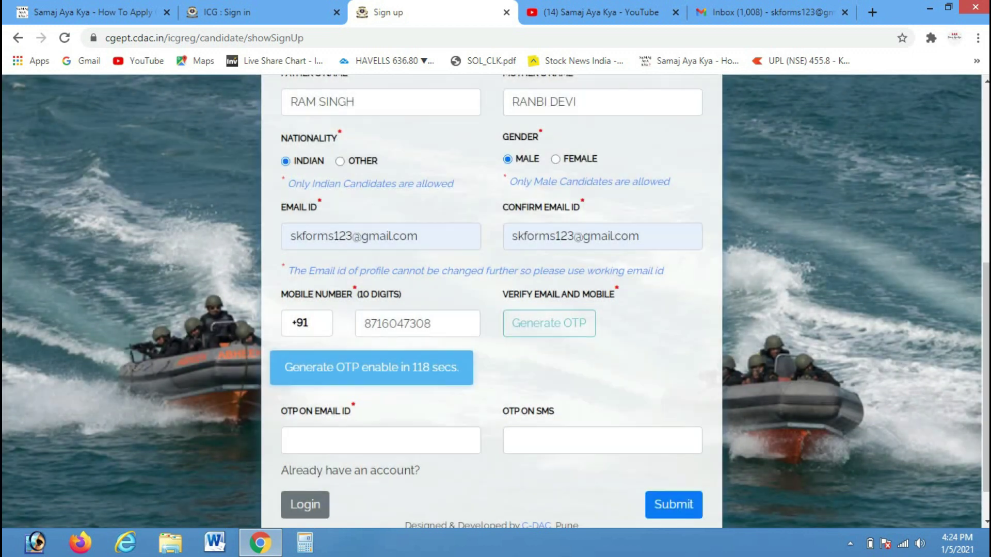
scroll(496, 302, down, 2)
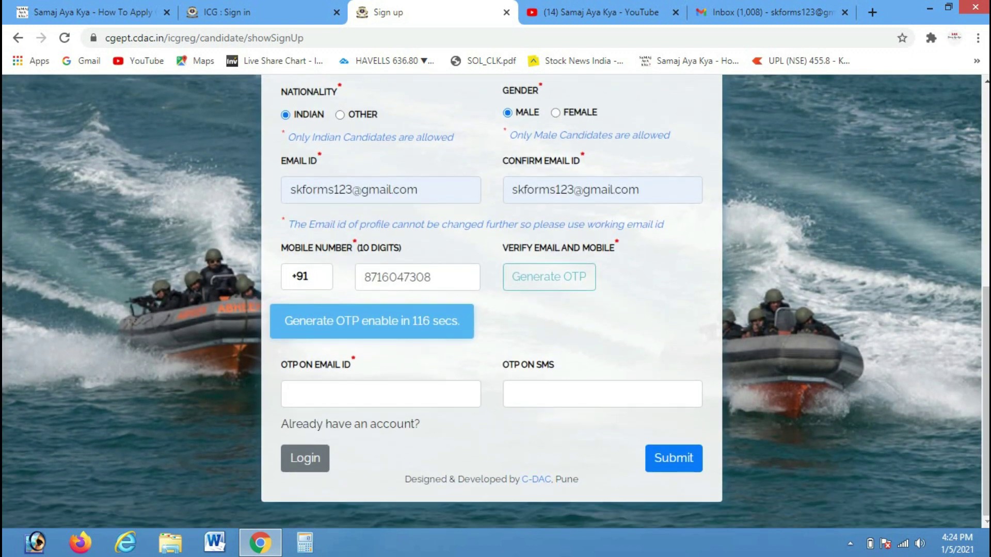
click(290, 394)
key(ctrl+5)
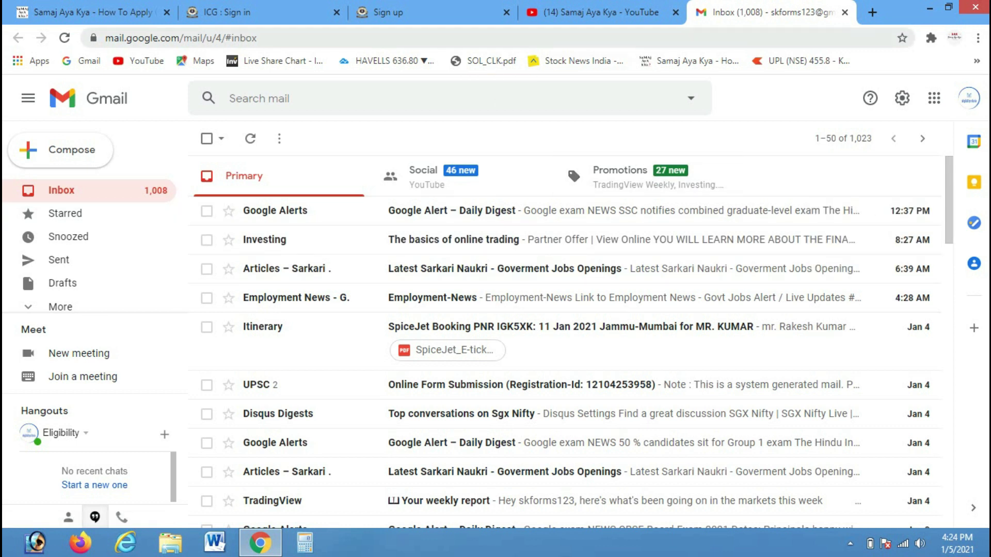
- Enter the received SMS OTP into the sign-up form's OTP on SMS field
key(ctrl+3)
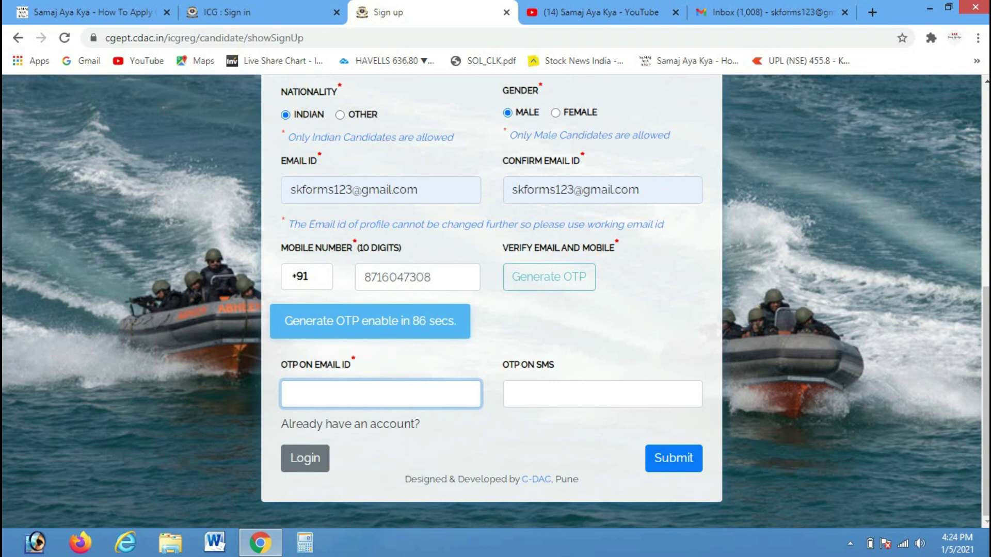
click(602, 394)
text(••••••)
click(380, 394)
- Reload the Gmail inbox to check for the email OTP, ending back in Gmail
click(764, 12)
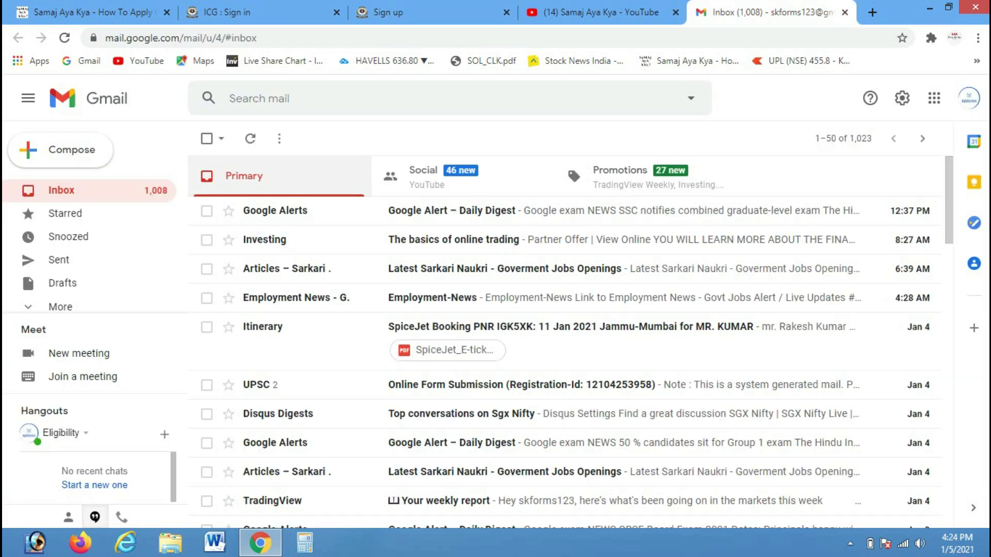
click(64, 38)
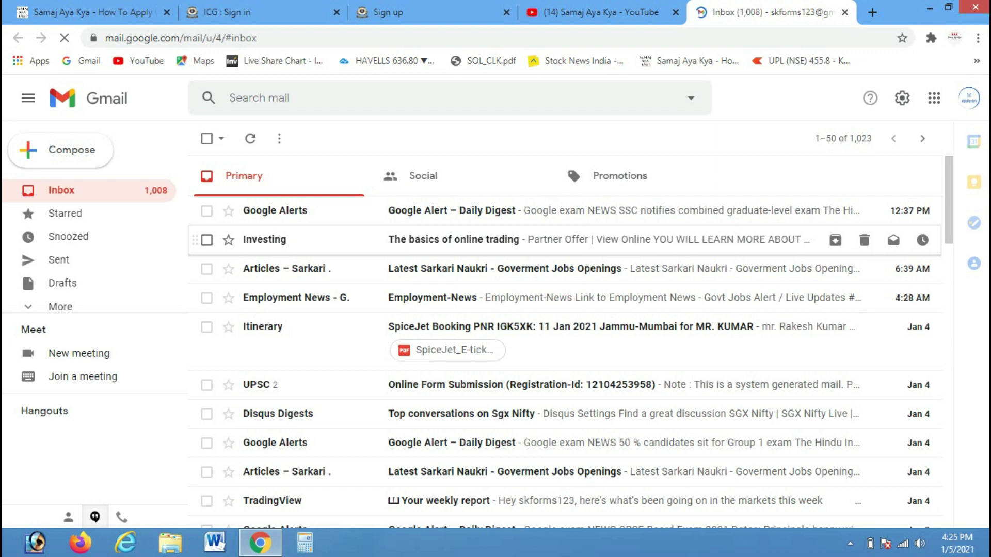
click(382, 12)
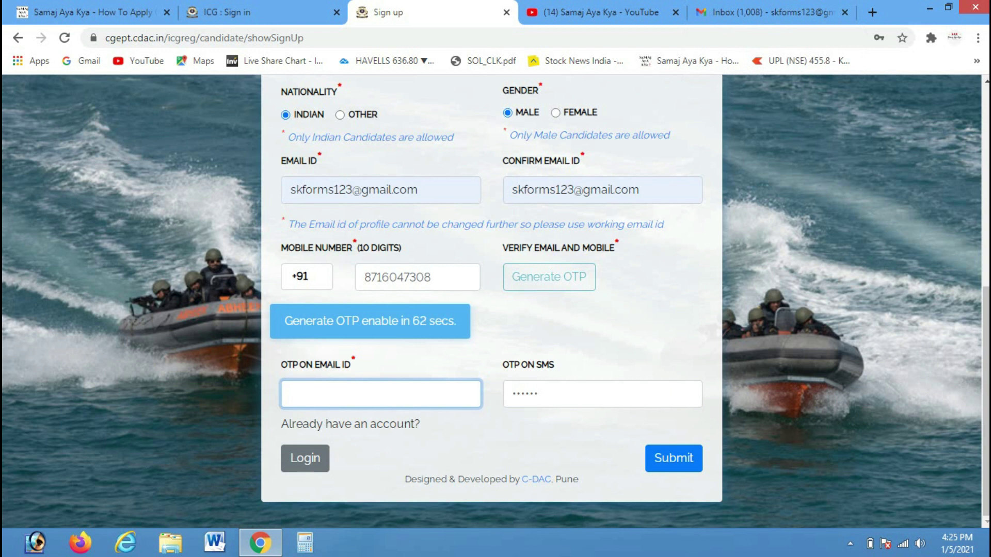
click(769, 12)
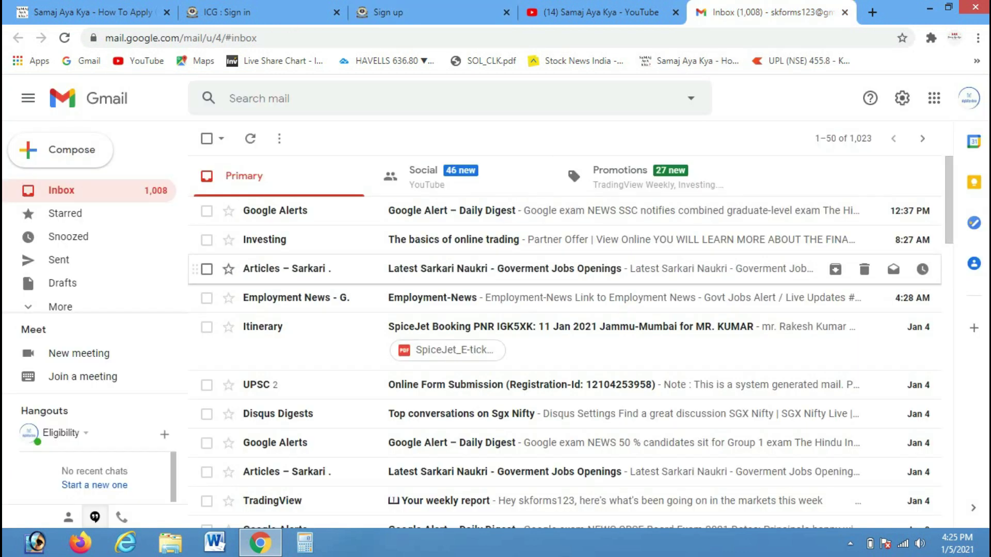
- Search Social, Promotions and All Mail, then open 'Registration OTP in ICG' and select the OTP
click(423, 175)
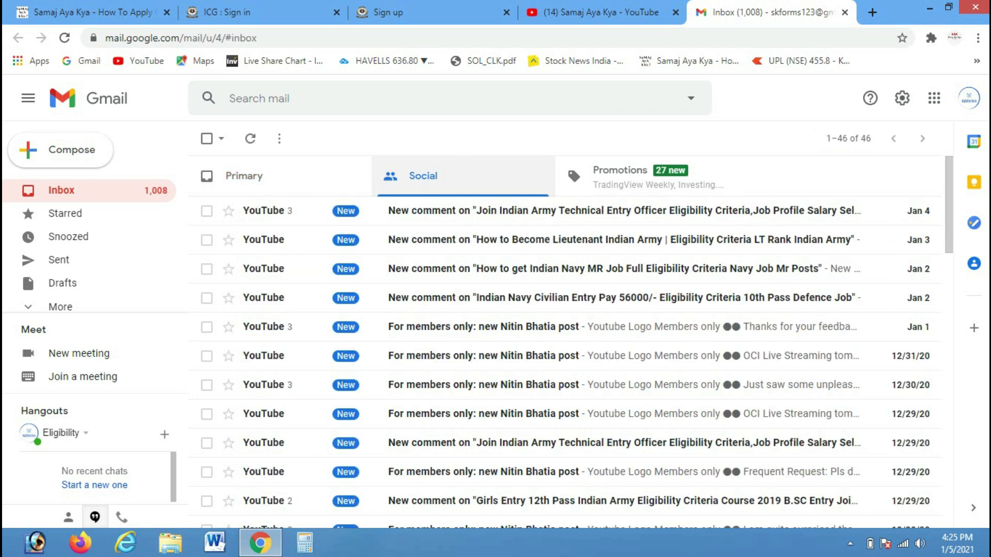
click(645, 176)
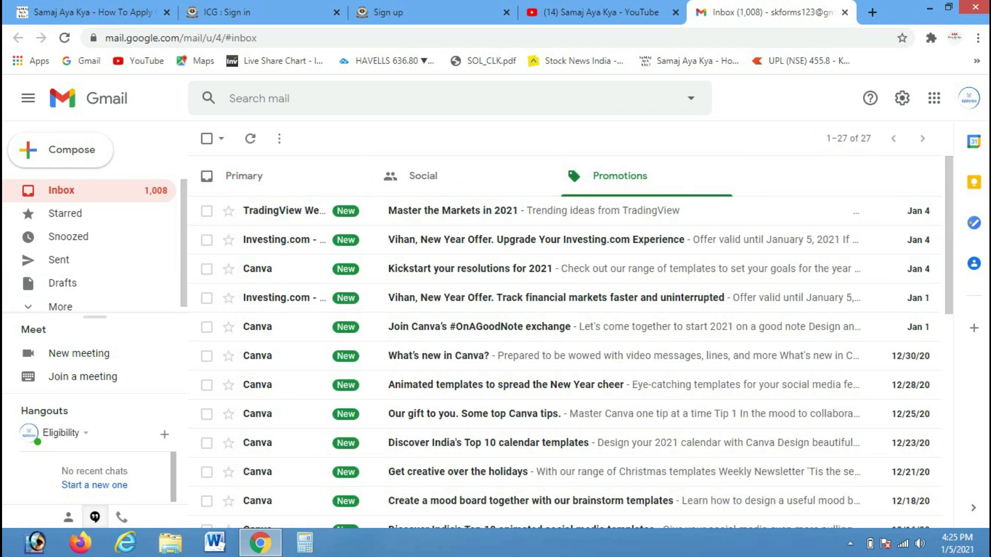
click(49, 306)
scroll(77, 277, down, 3)
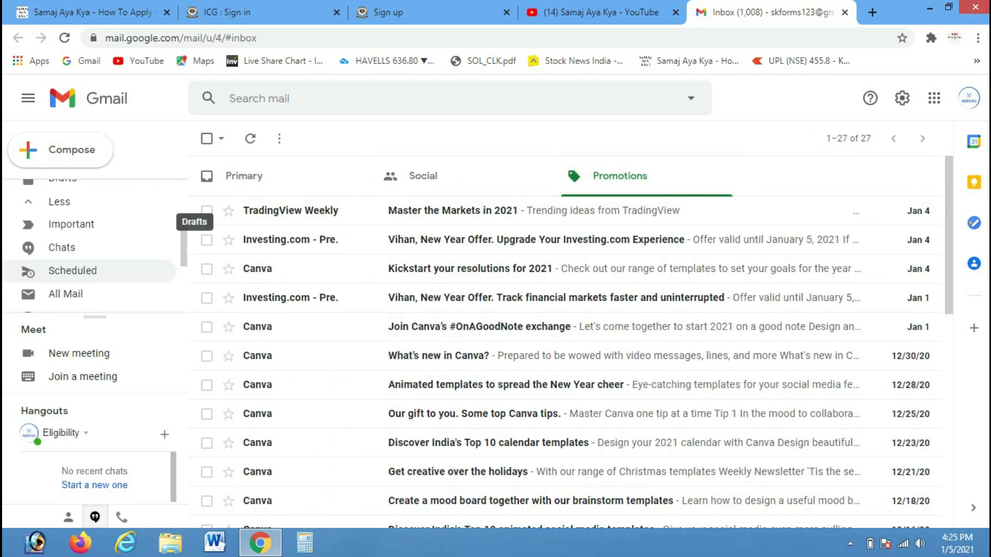
click(171, 254)
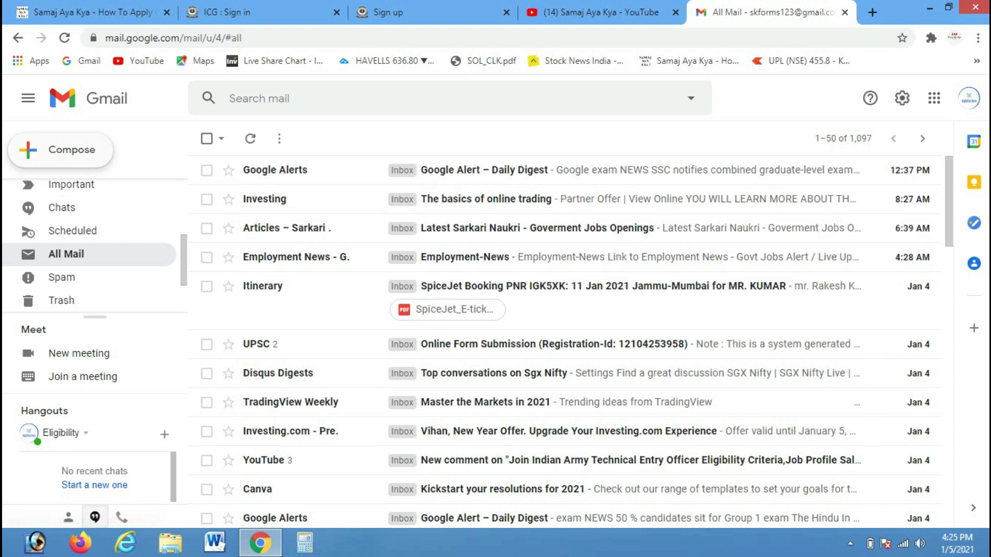
click(64, 38)
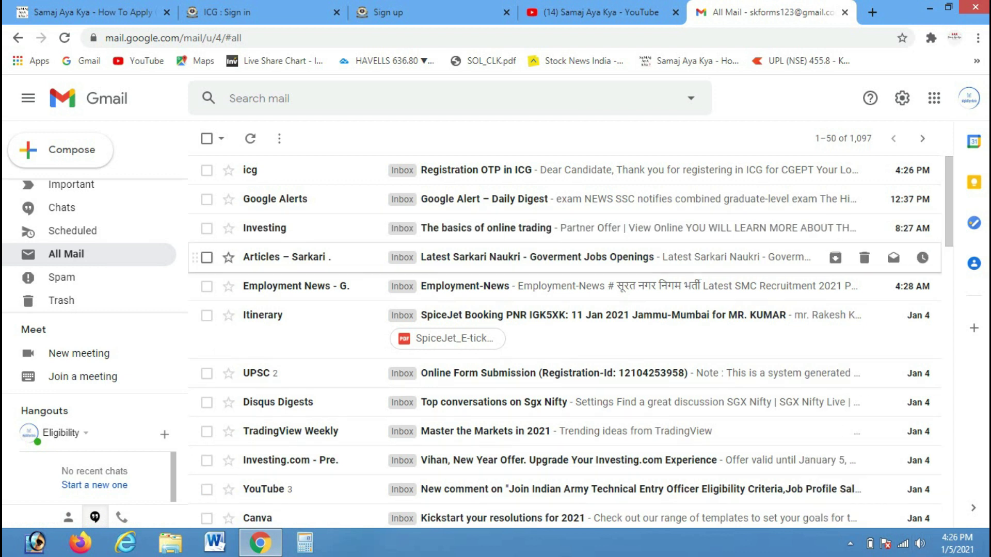
click(476, 170)
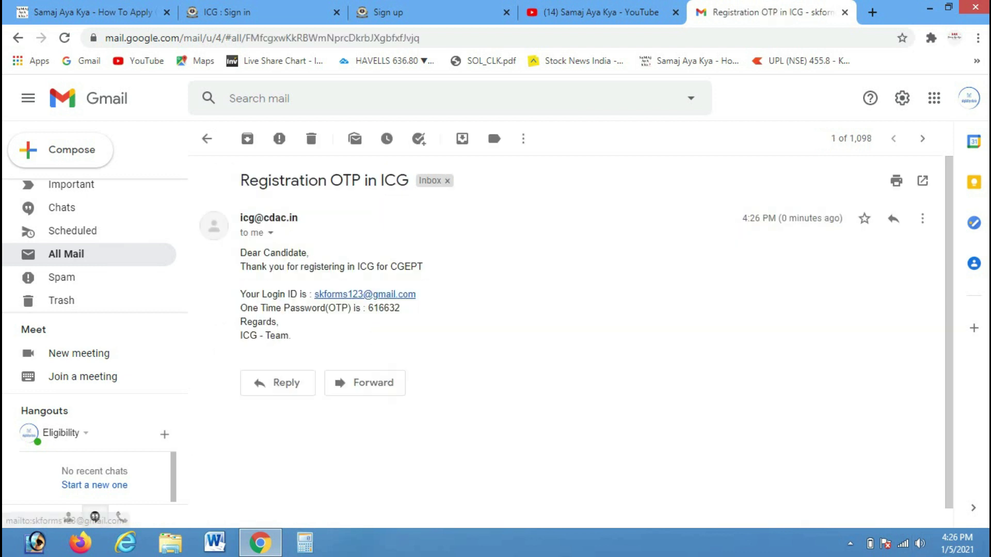
drag(368, 309, 401, 308)
- Enter the email OTP from Gmail into the OTP on Email ID field
click(403, 309)
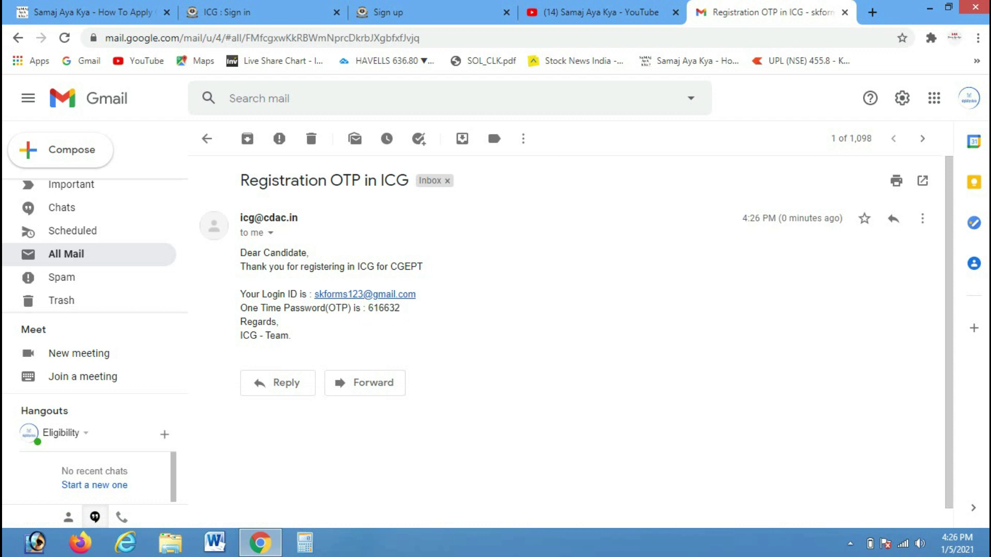
click(388, 12)
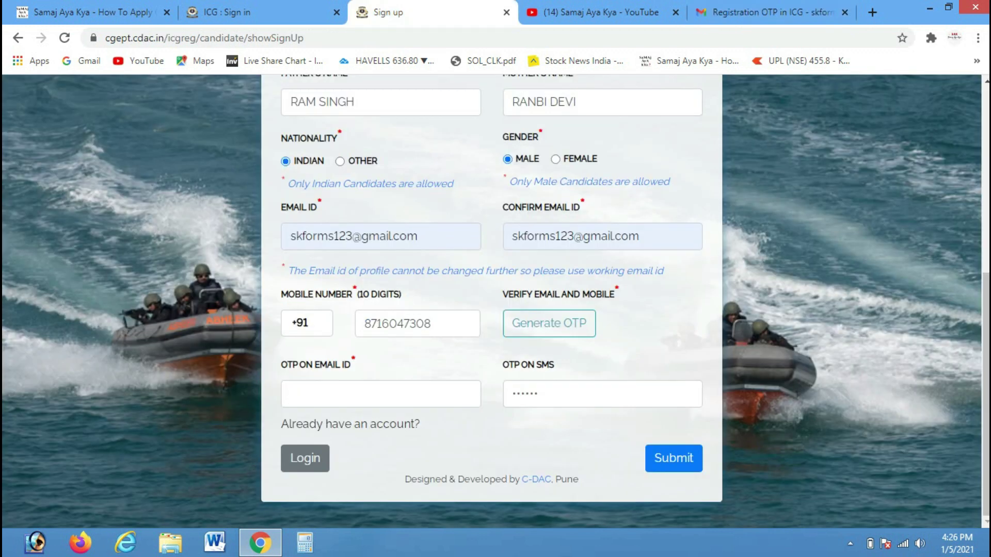
click(291, 394)
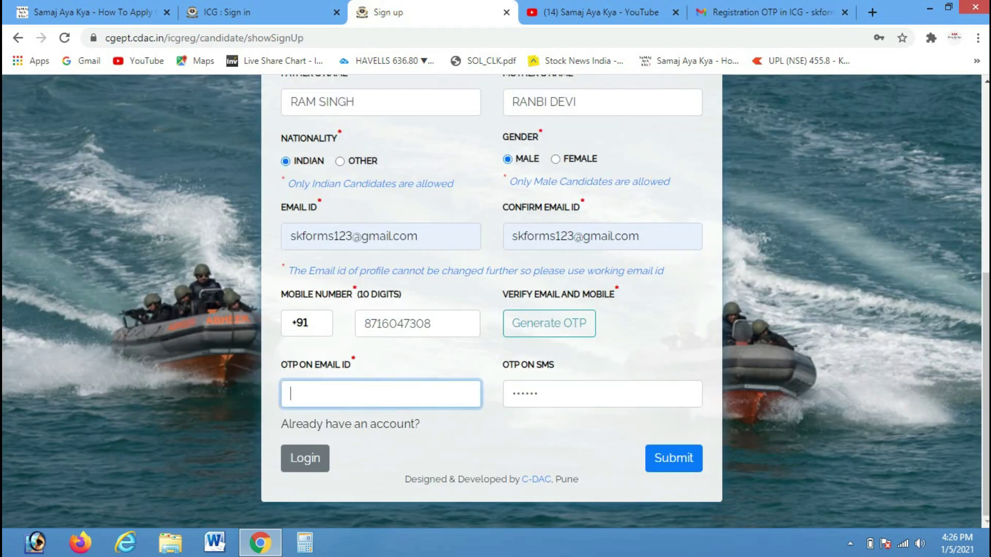
click(769, 12)
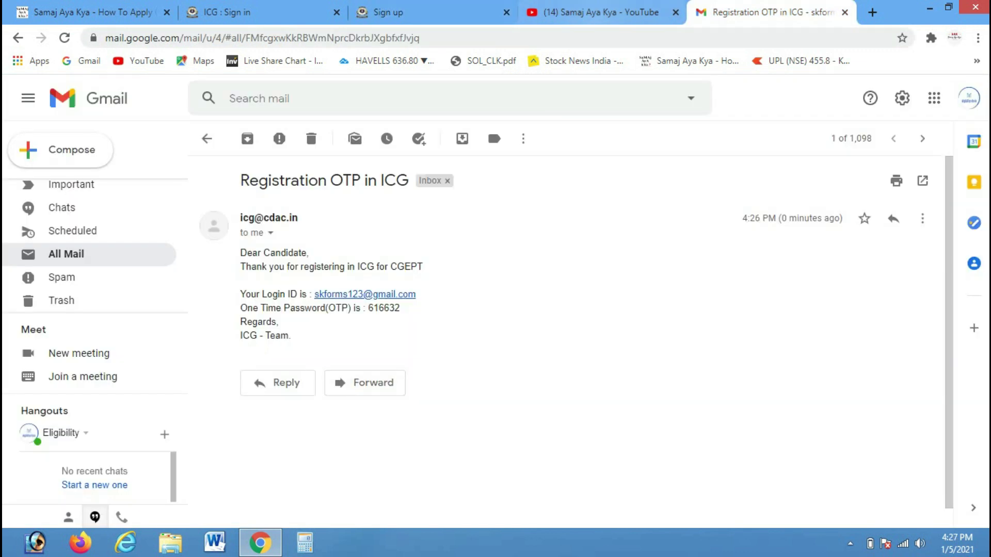
click(388, 12)
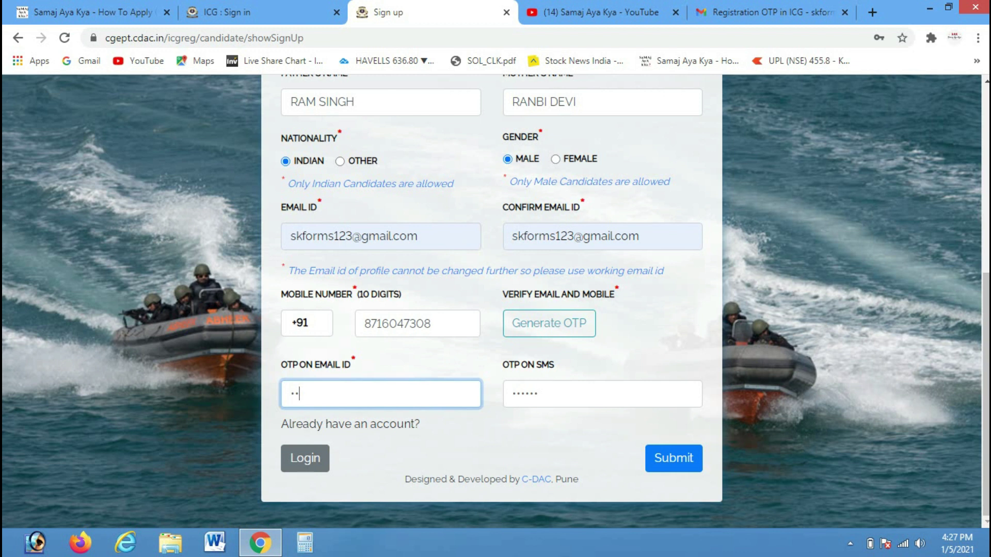
- Submit the registration and acknowledge the signed-up successfully message
click(673, 458)
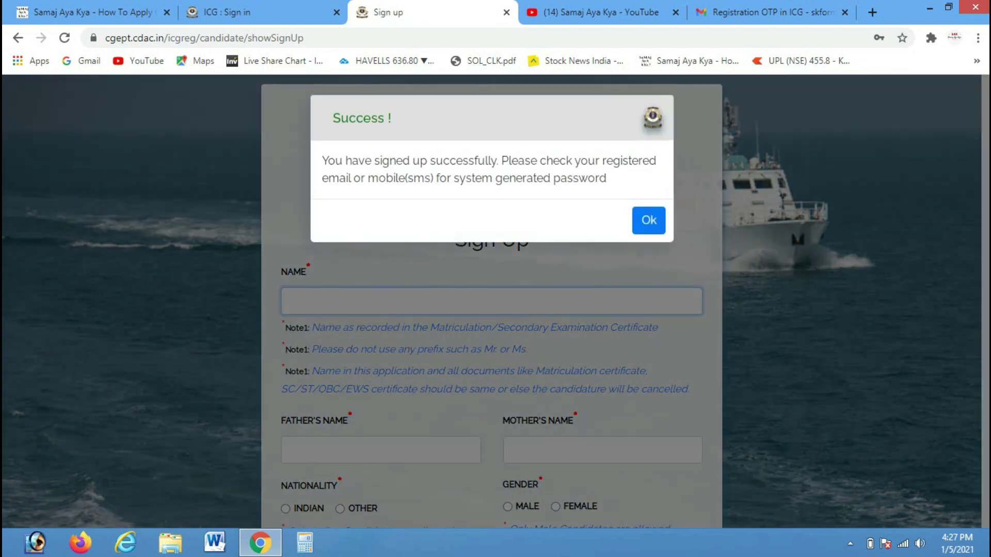
drag(336, 160, 531, 161)
click(649, 219)
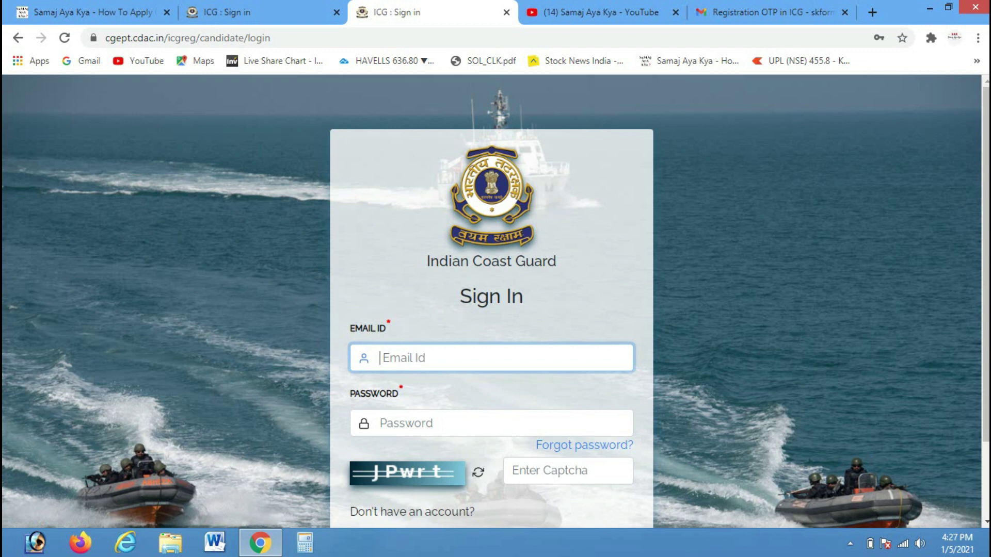
- Look over the ICG emails in Gmail, reopening the Registration OTP message
click(764, 12)
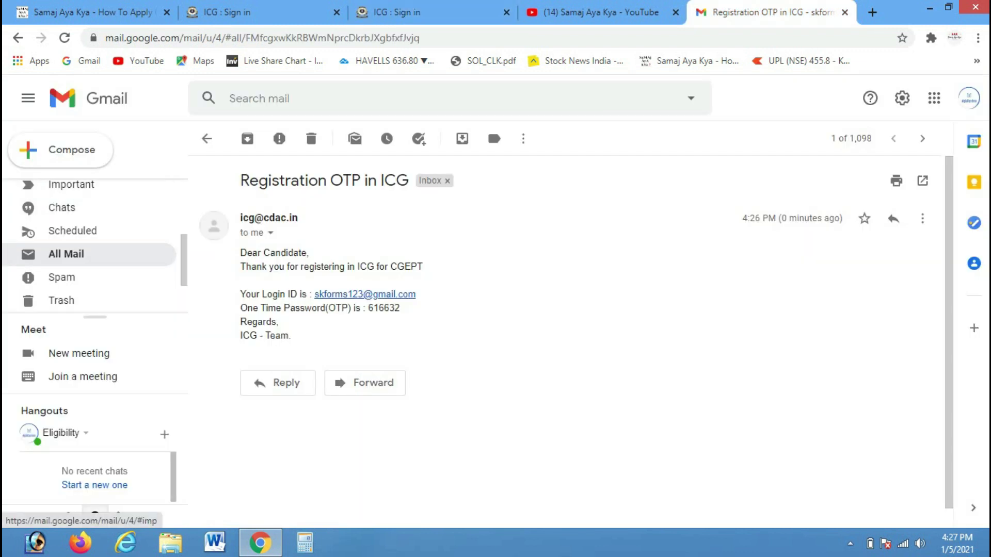
scroll(72, 232, up, 3)
click(62, 191)
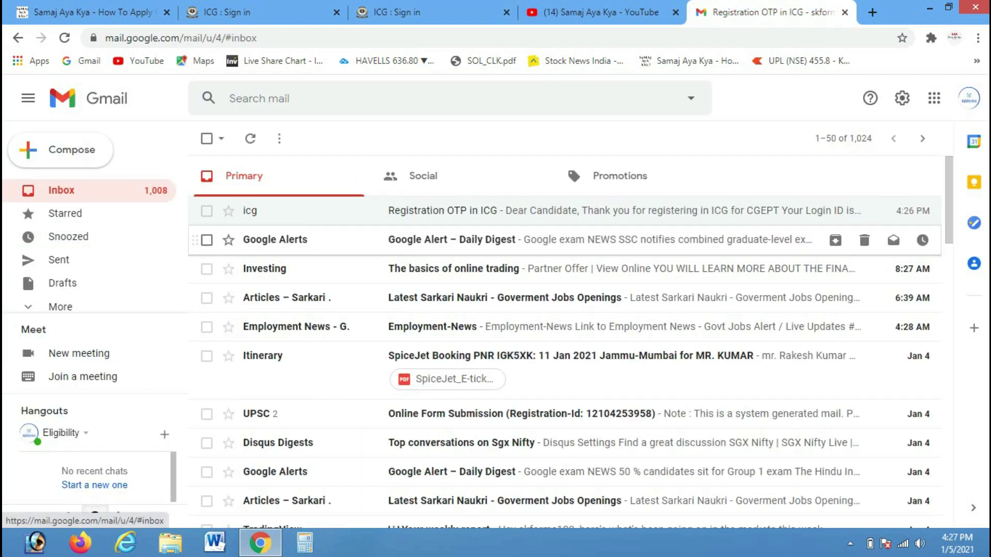
click(443, 211)
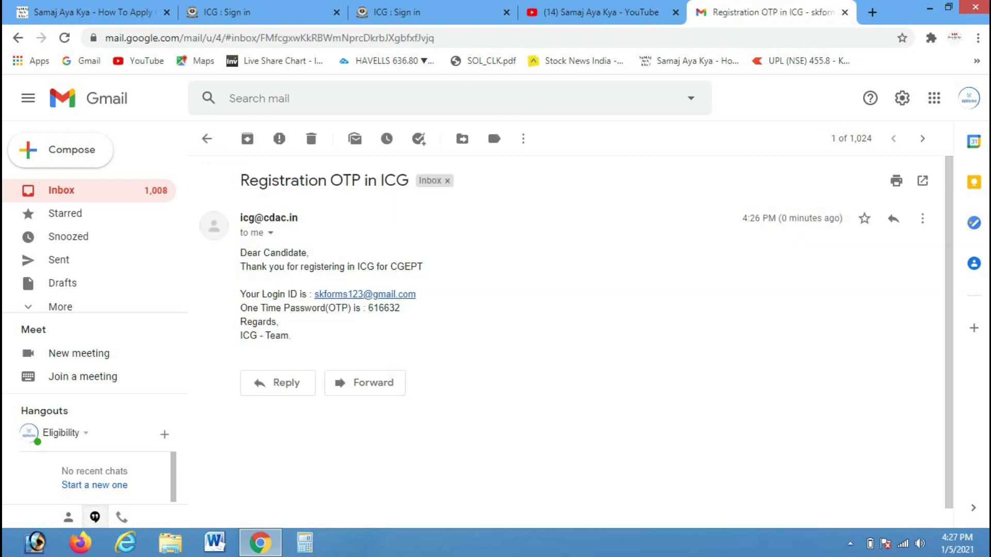
click(62, 190)
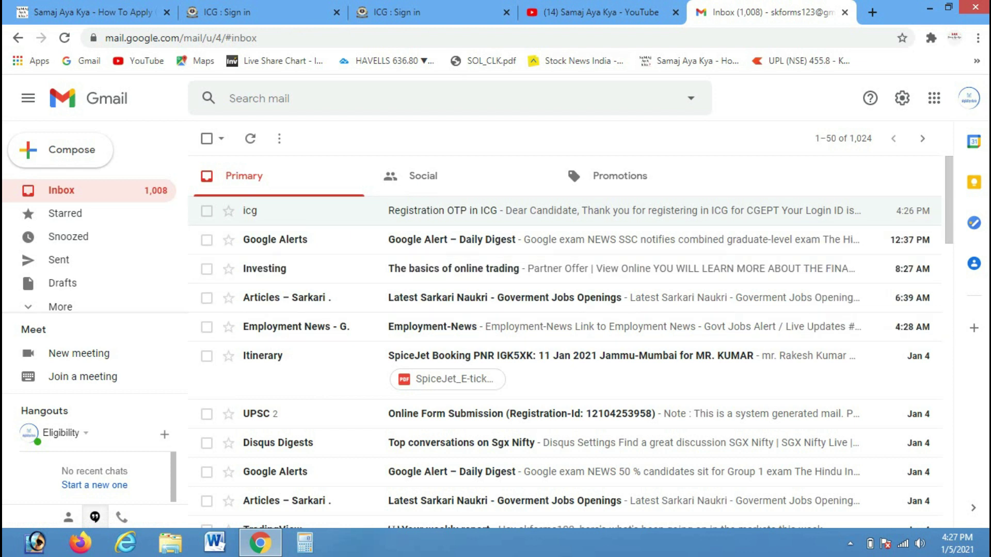
- On the Sign In page, fill the saved e-mail as Email ID and type a password
click(398, 12)
click(454, 358)
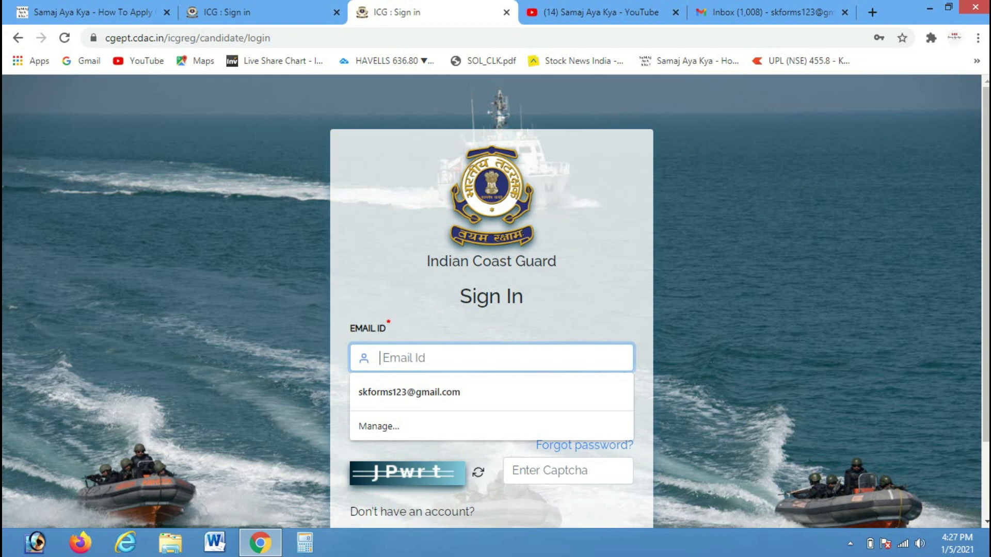
click(411, 391)
click(438, 424)
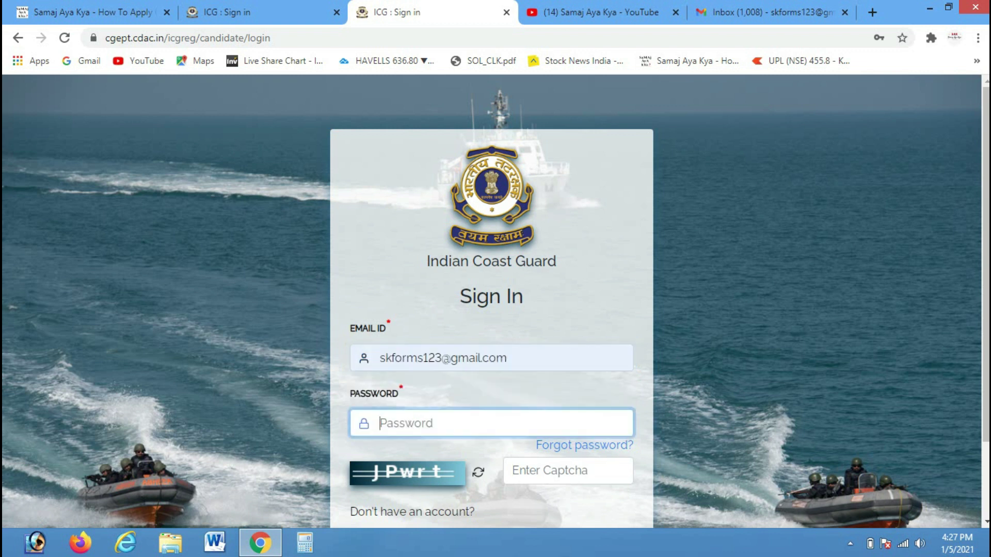
key(BackSpace)
- Enter the captcha and submit the login, which is rejected as Invalid Credentials
scroll(495, 302, down, 2)
click(568, 398)
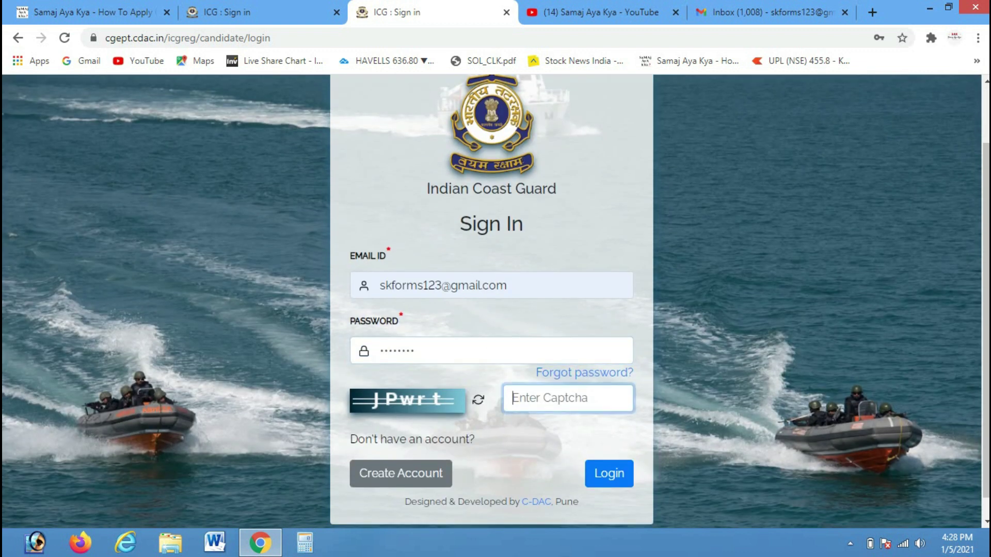
text(JPwrt)
key(Return)
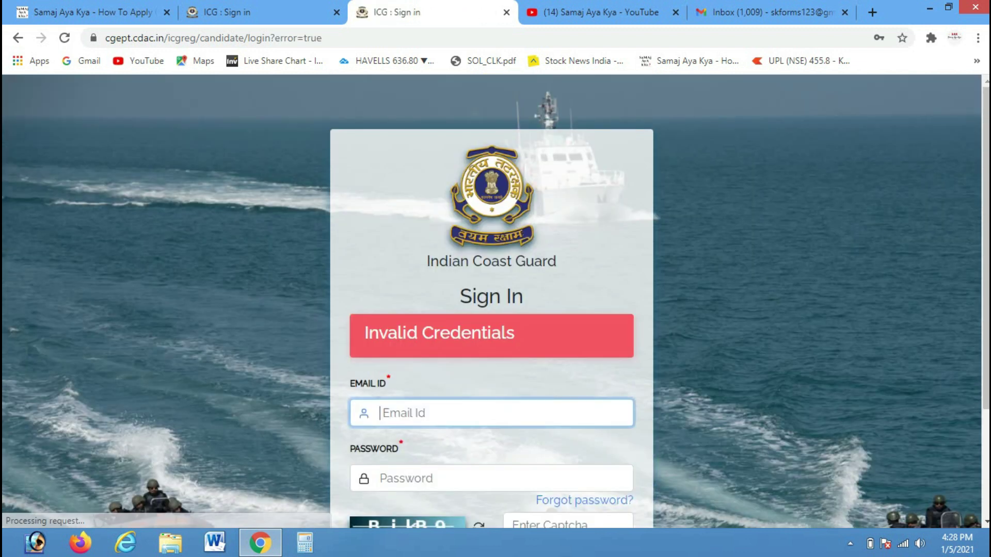
- Refill the saved e-mail, then open the ICG:Registration email in Gmail
key(Down)
key(Down)
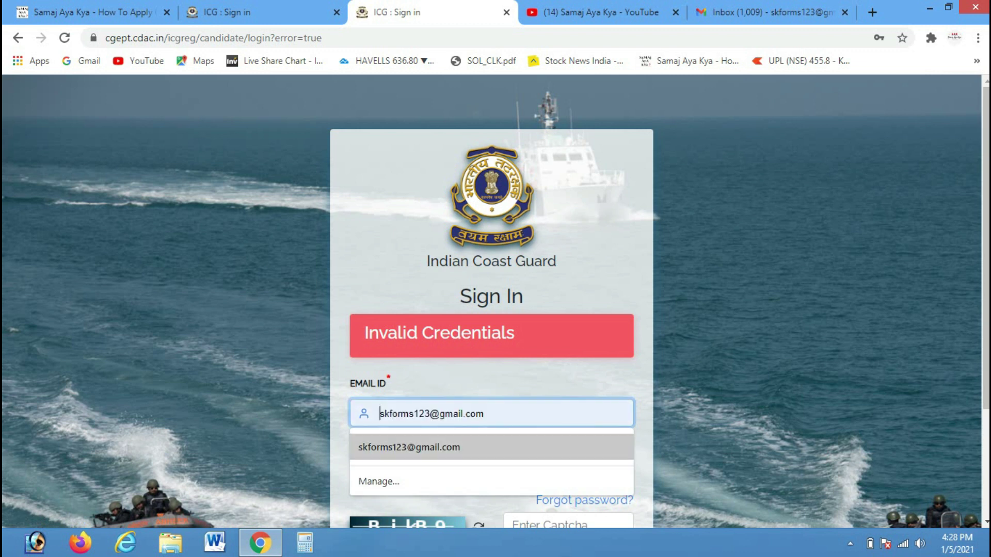
key(Return)
scroll(495, 302, down, 3)
click(490, 334)
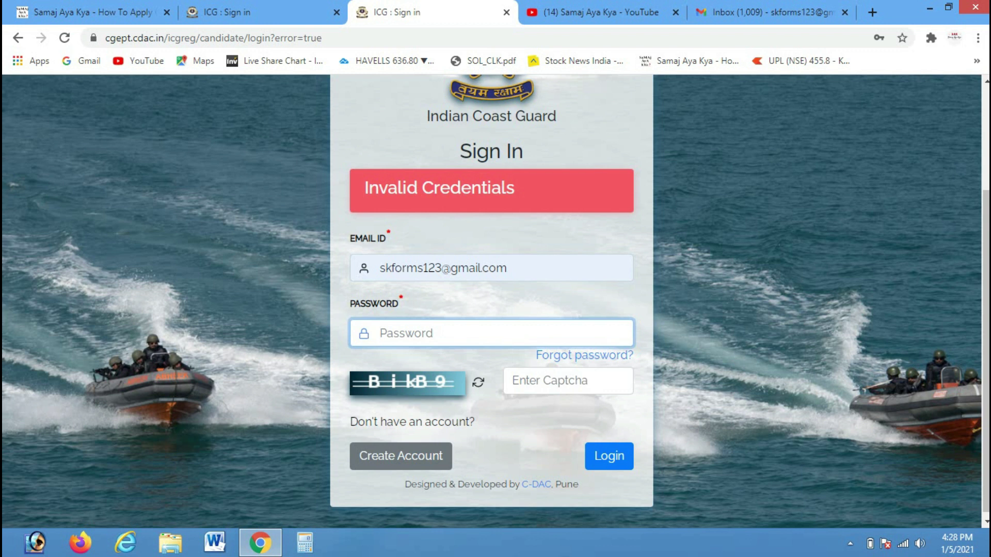
key(ctrl+5)
click(361, 179)
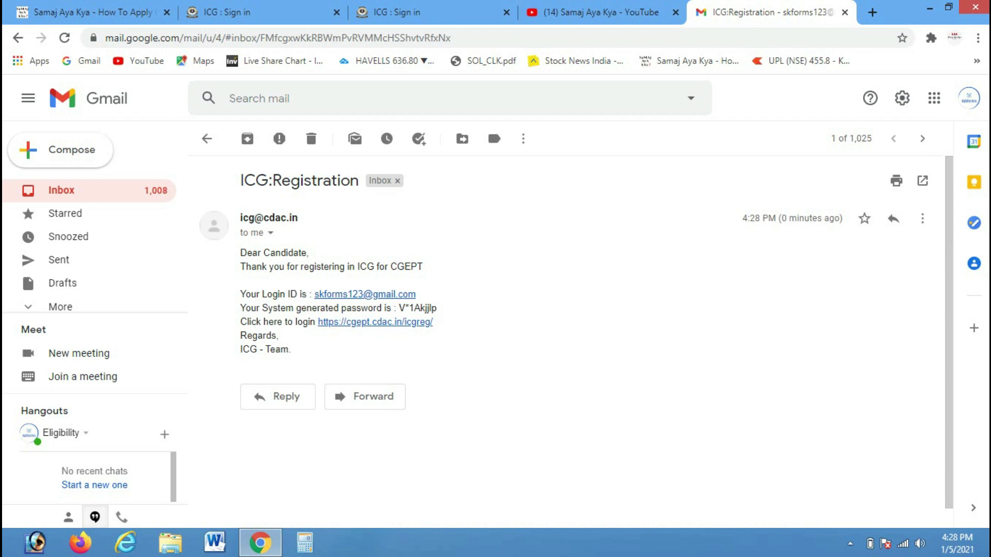
- Copy the system-generated password from the email, paste it on Sign In, and submit with the captcha
triple_click(434, 308)
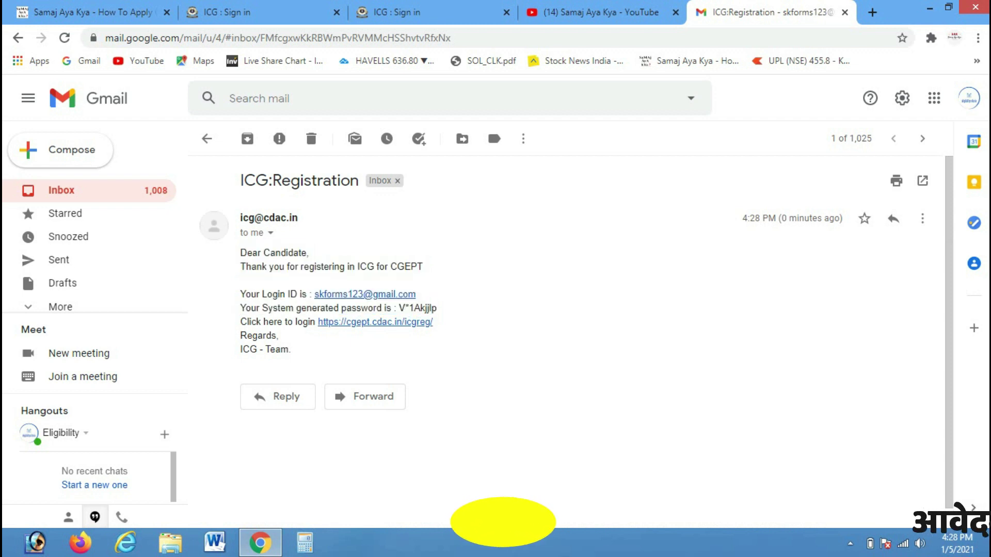
drag(399, 308, 437, 308)
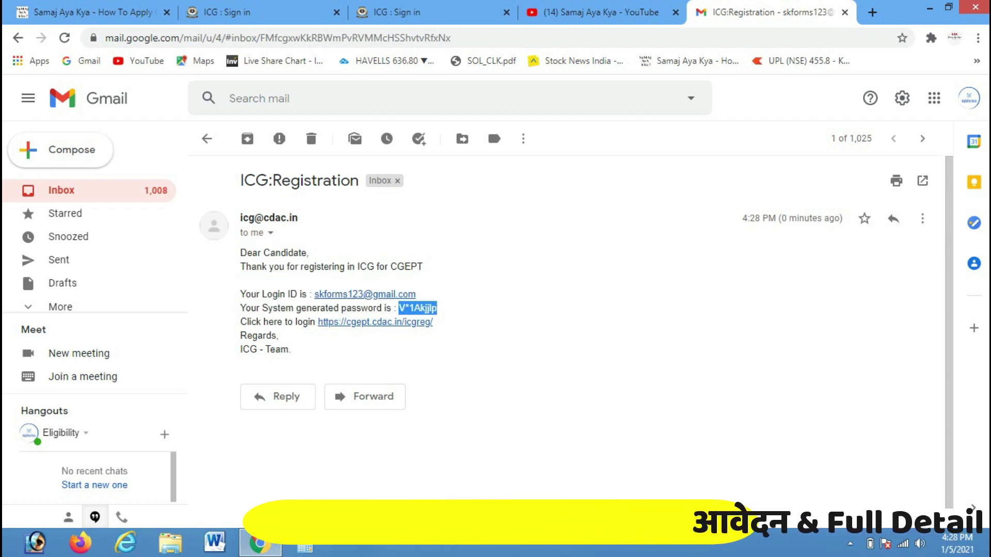
click(438, 13)
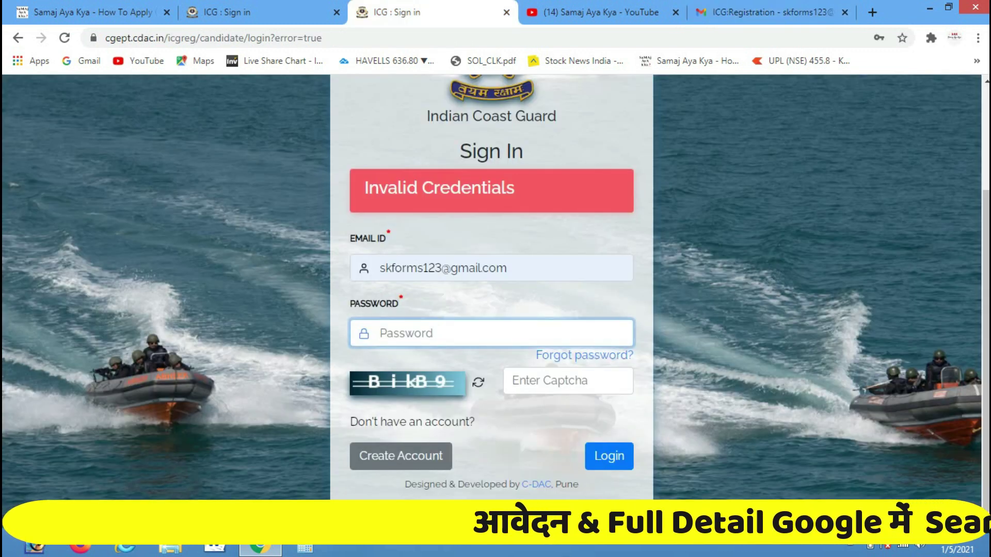
key(ctrl+v)
click(567, 381)
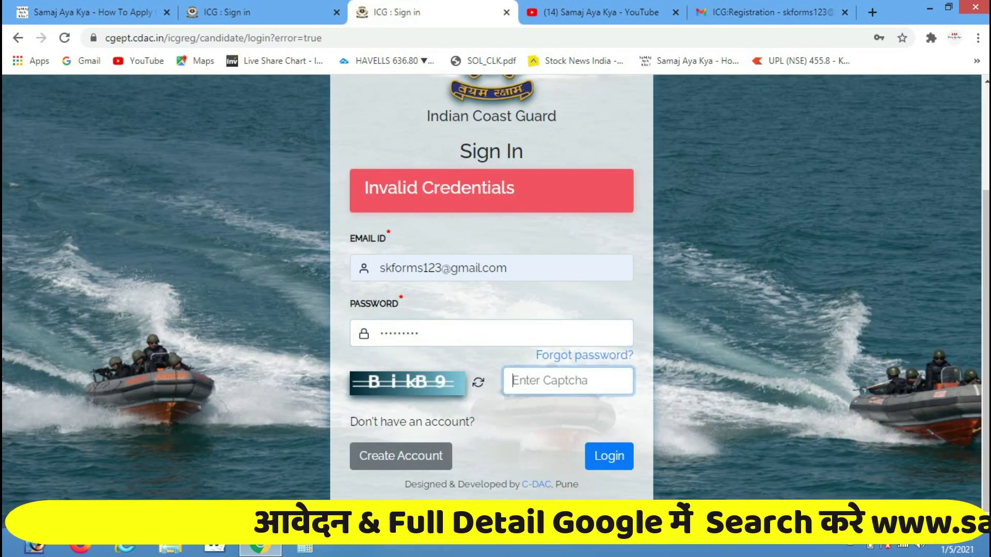
text(Bi)
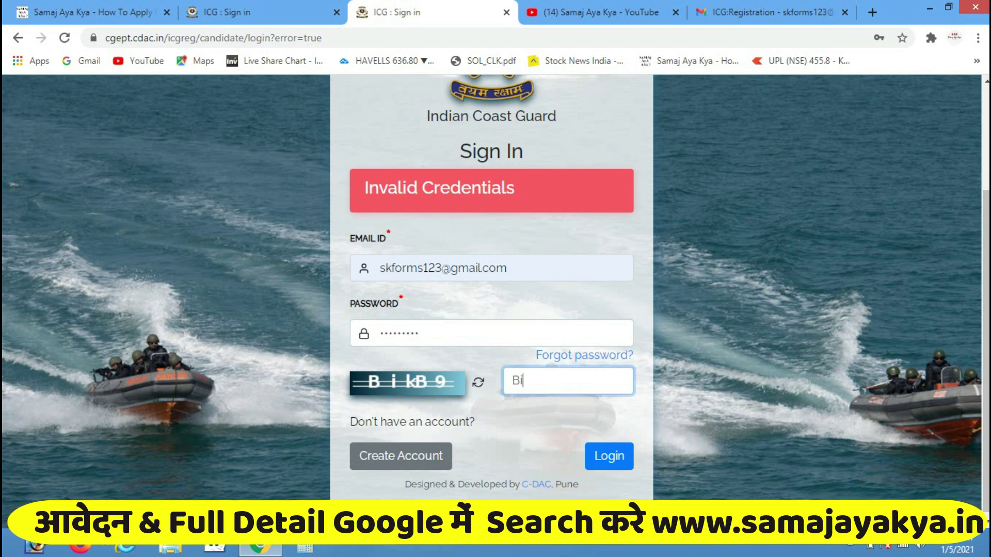
text(kB)
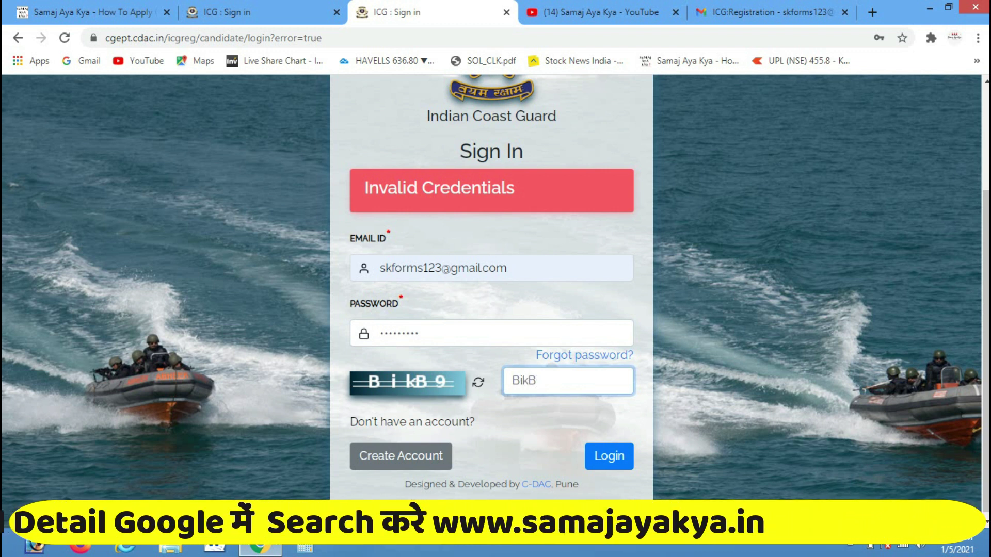
text(9)
key(Return)
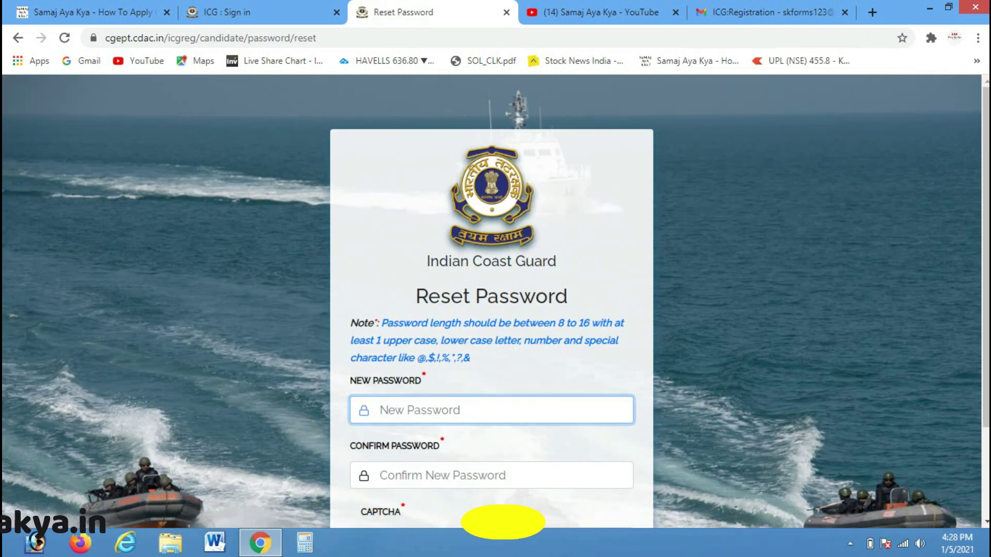
- Enter and confirm the new account password, fill in the captcha, and submit
text(•••••••••)
click(380, 475)
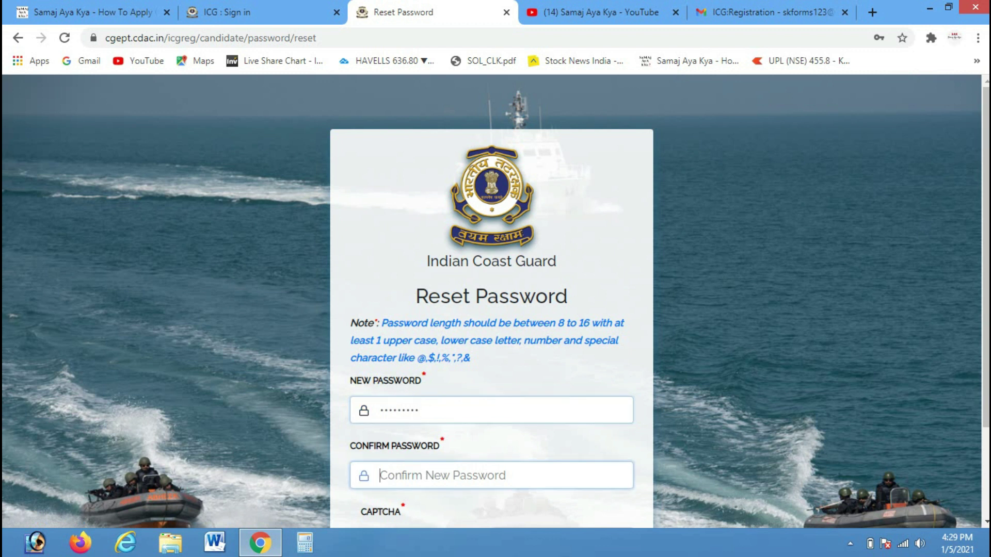
text(••••••)
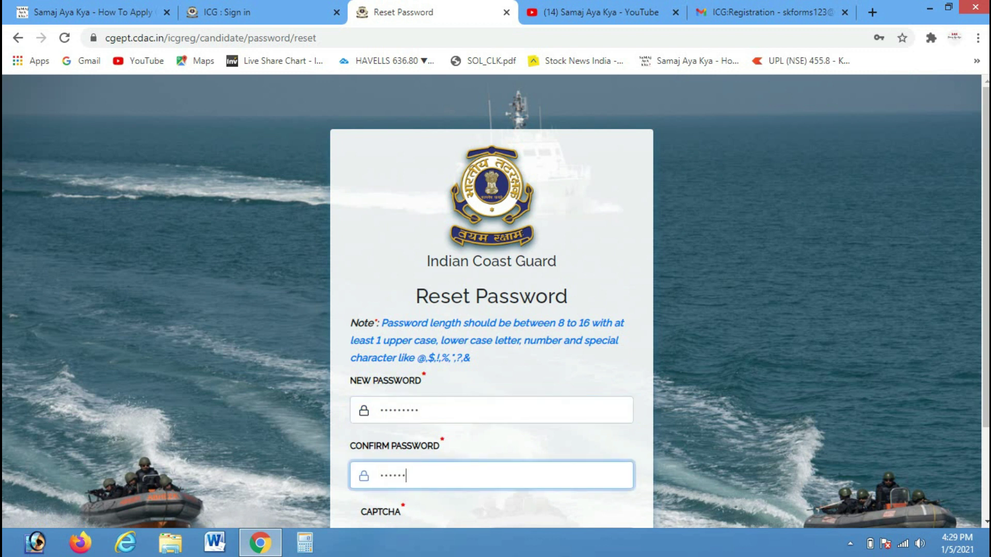
text(•••)
scroll(496, 302, down, 2)
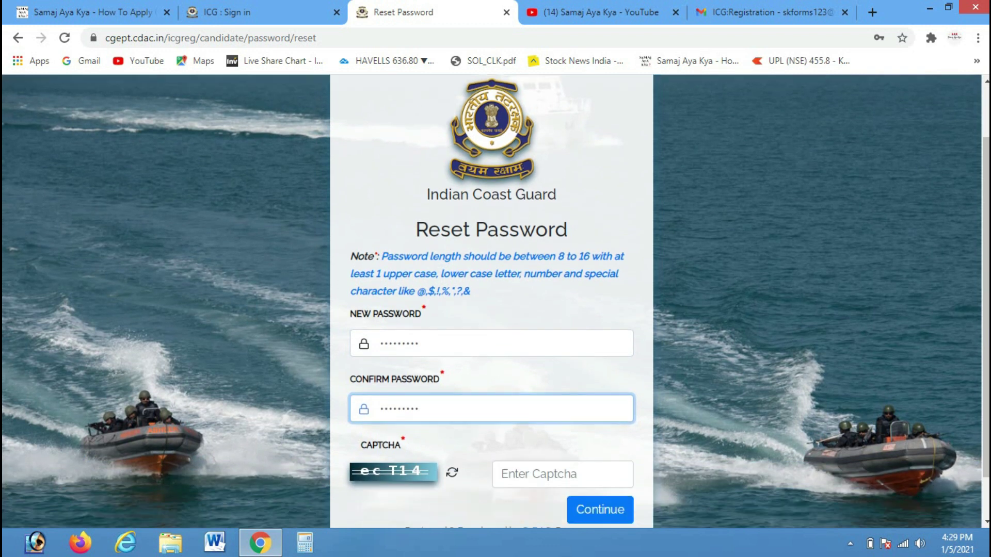
click(562, 423)
text(ec)
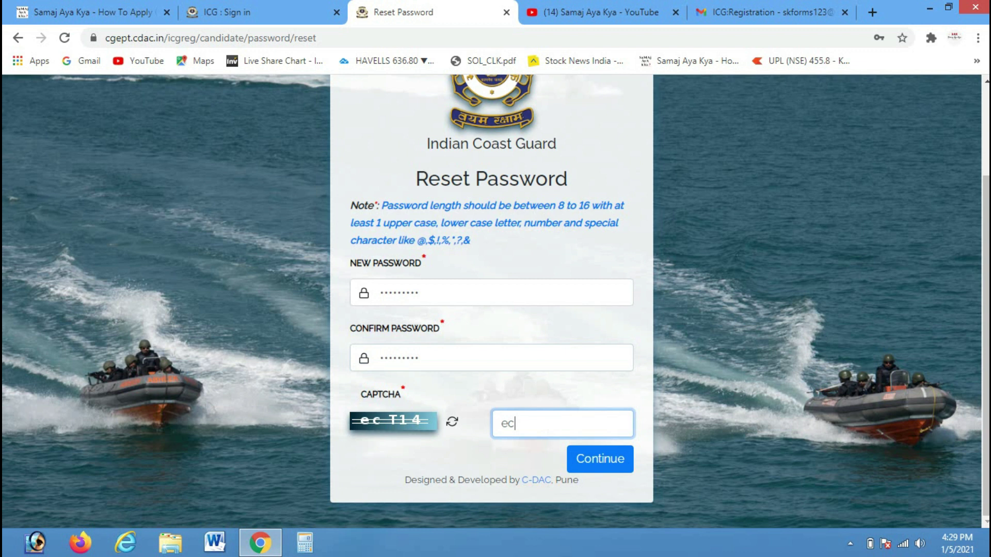
text(T14)
key(Return)
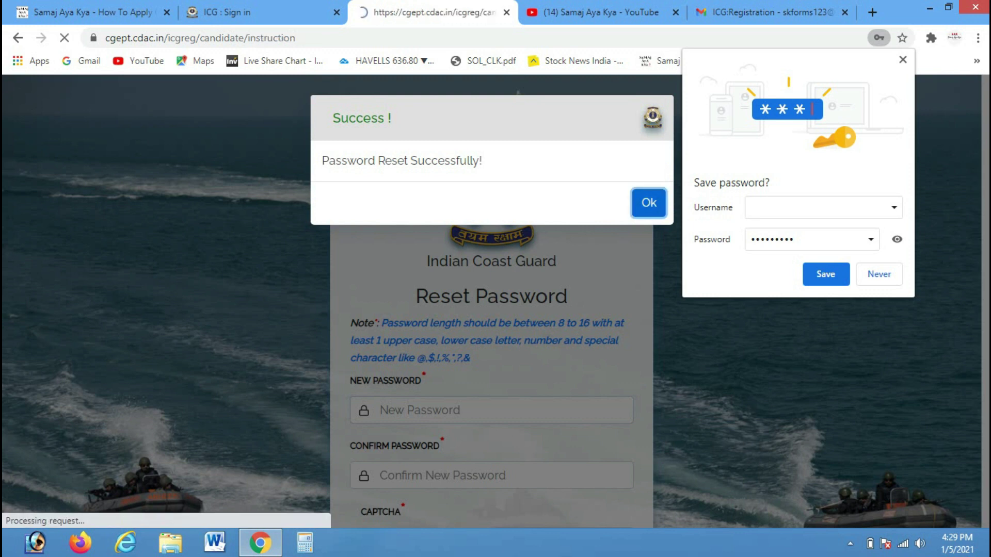
- Tick 'I have read all the instructions carefully' and submit the instructions
scroll(588, 300, down, 2)
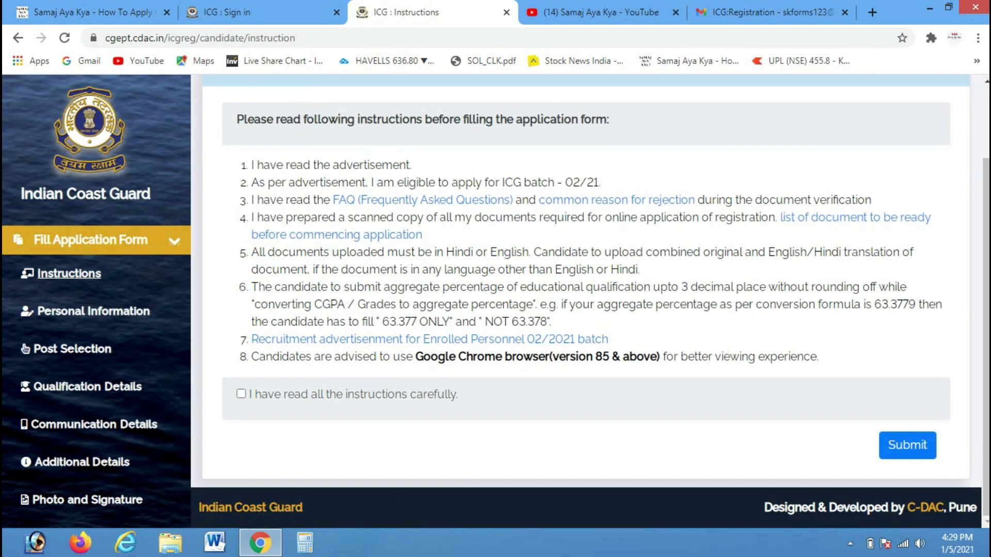
click(241, 394)
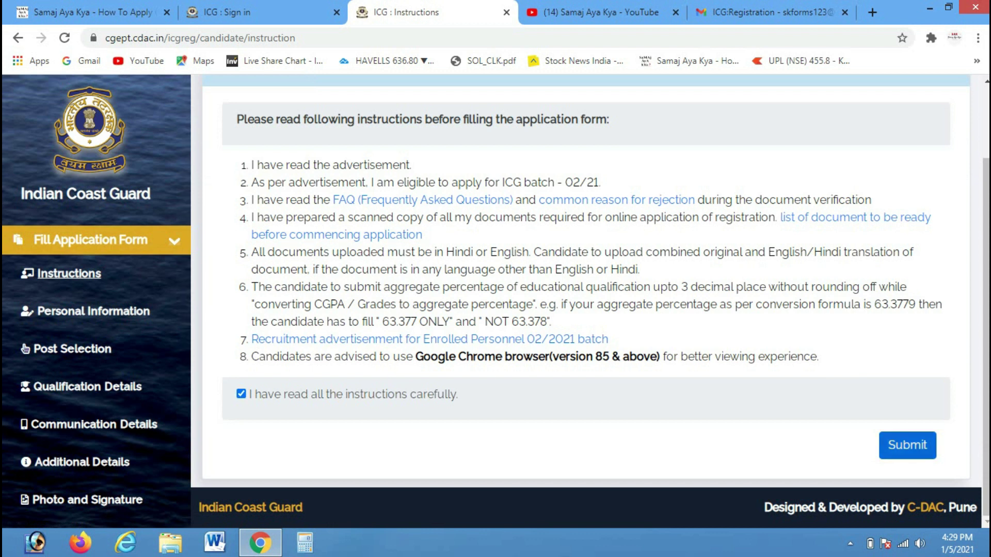
click(907, 445)
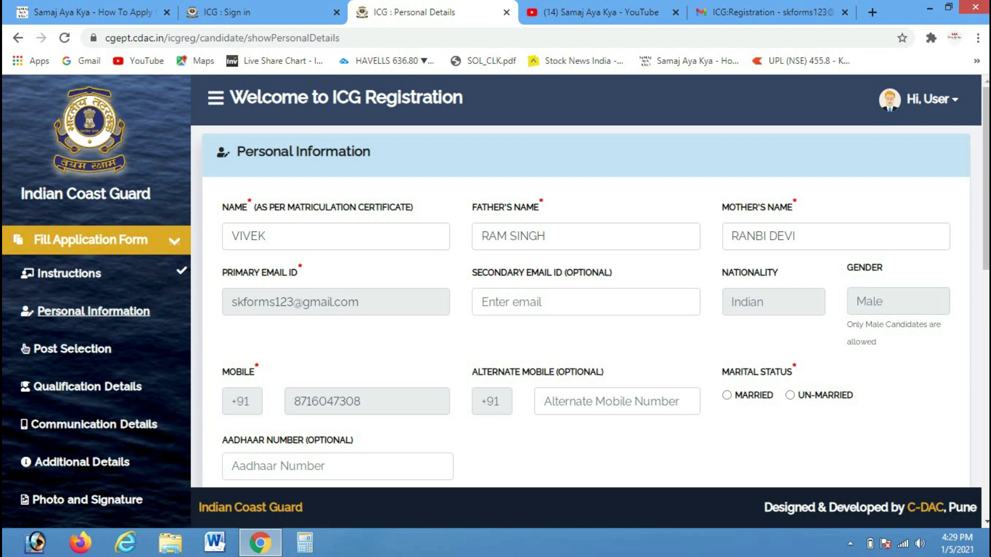
- Choose Voter ID as the photo ID card, then enter and confirm its number
scroll(588, 281, down, 5)
click(338, 176)
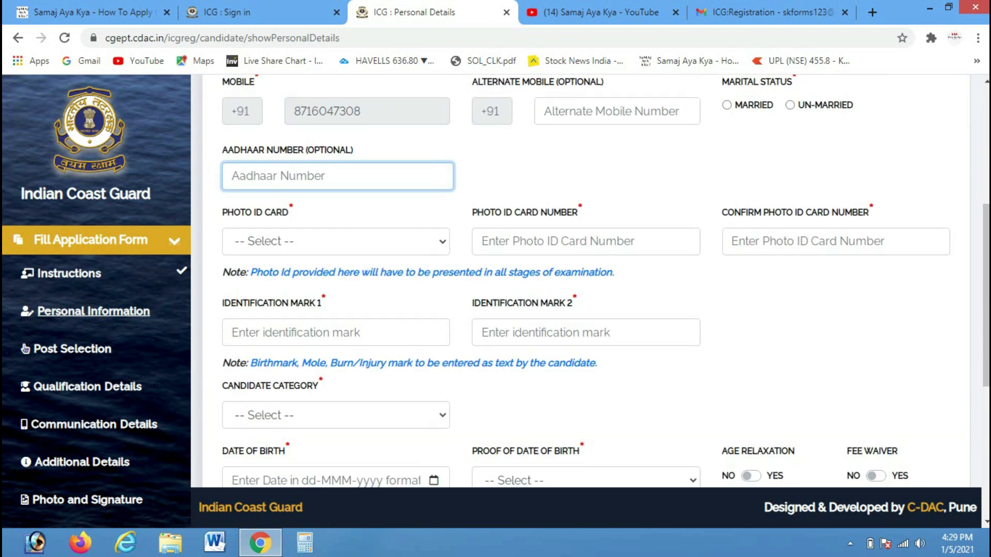
click(336, 241)
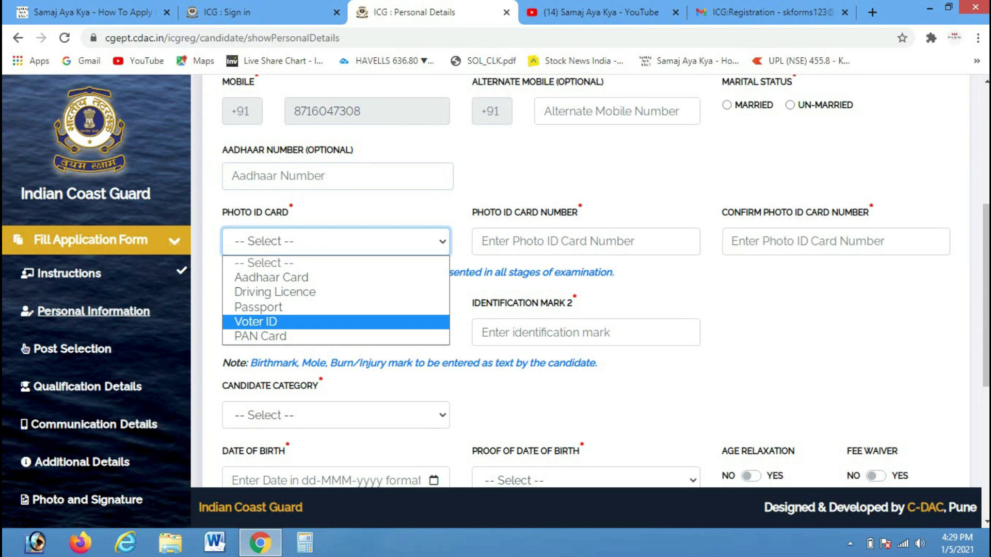
key(Return)
click(586, 241)
text(1245)
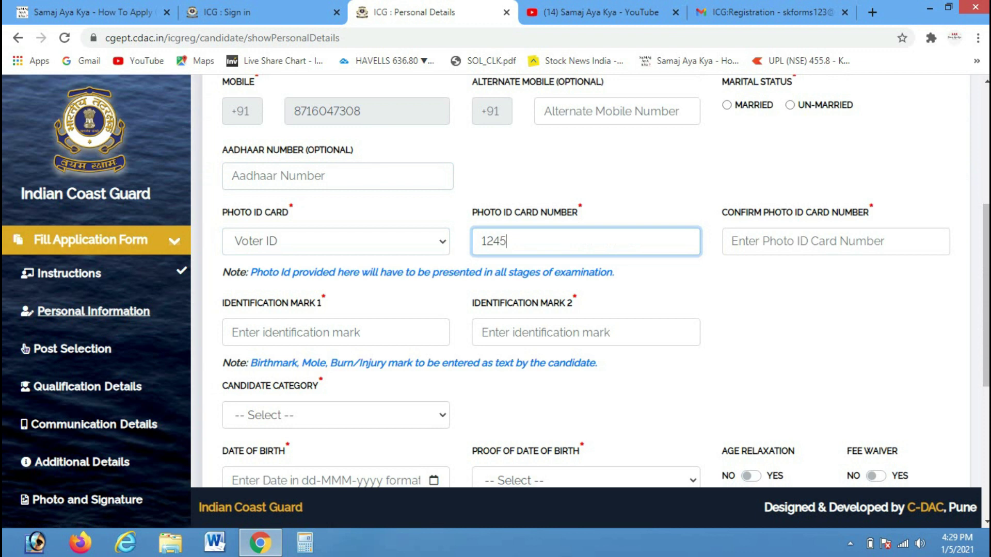
key(BackSpace)
key(BackSpace)
text(345)
click(733, 241)
text(12345)
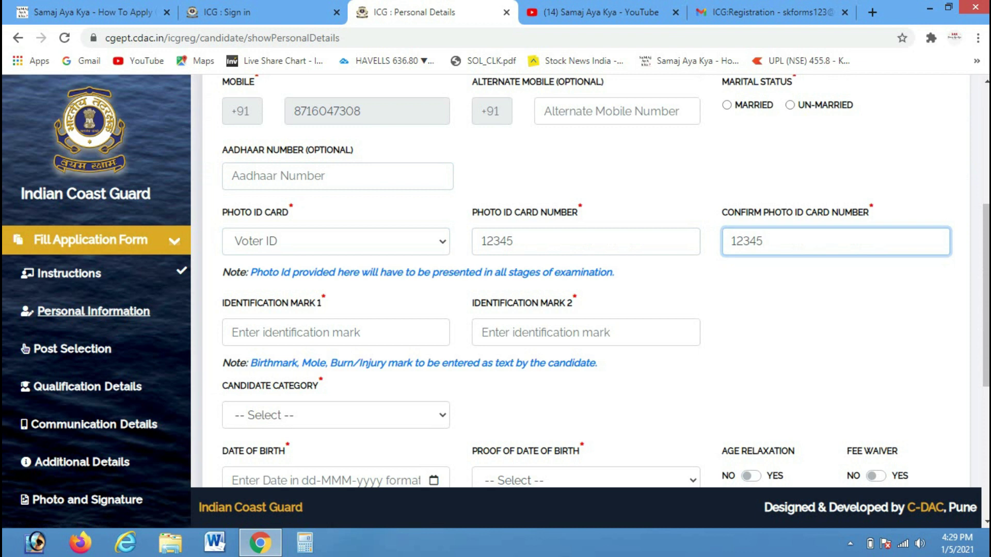
- Enter identification marks 'mole on neck' and 'mole on right leg'
click(335, 333)
text(mo)
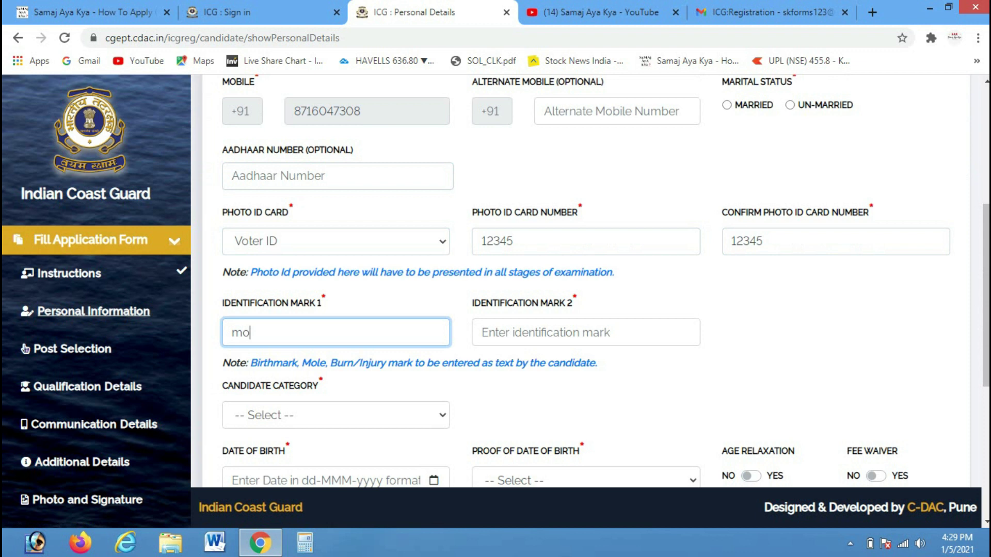
text(le on neck)
click(586, 332)
text(mo)
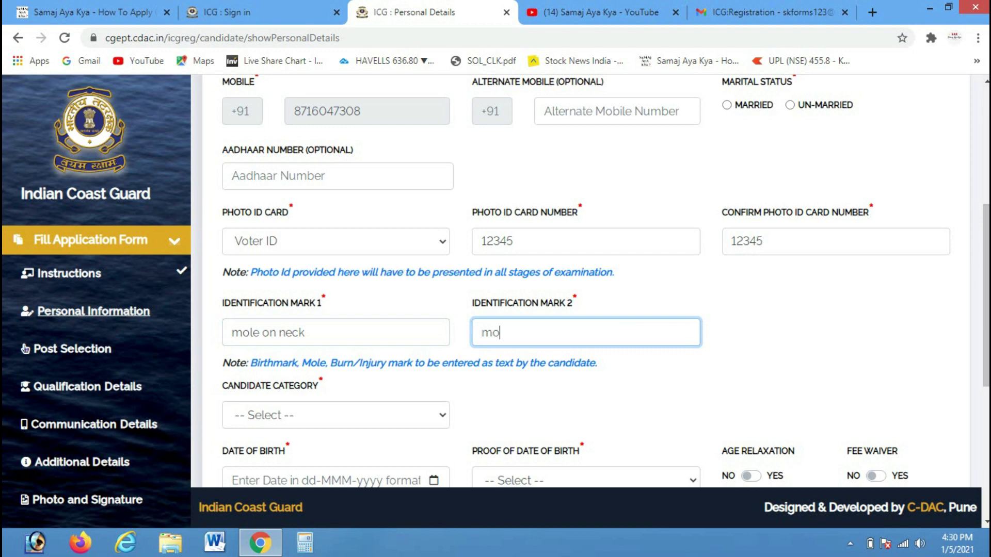
text(le on right leg)
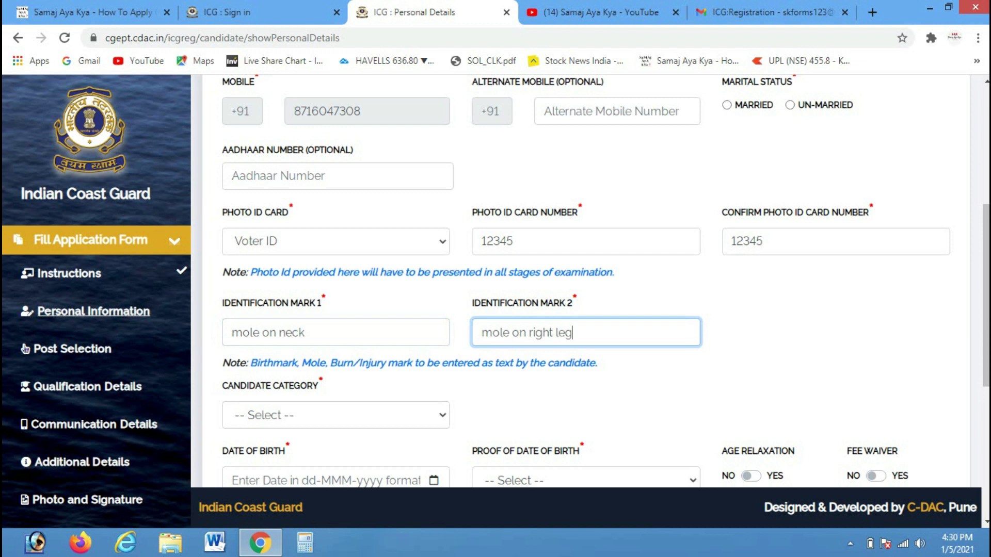
drag(512, 333, 481, 333)
click(509, 333)
scroll(586, 284, down, 1)
click(572, 260)
text(near)
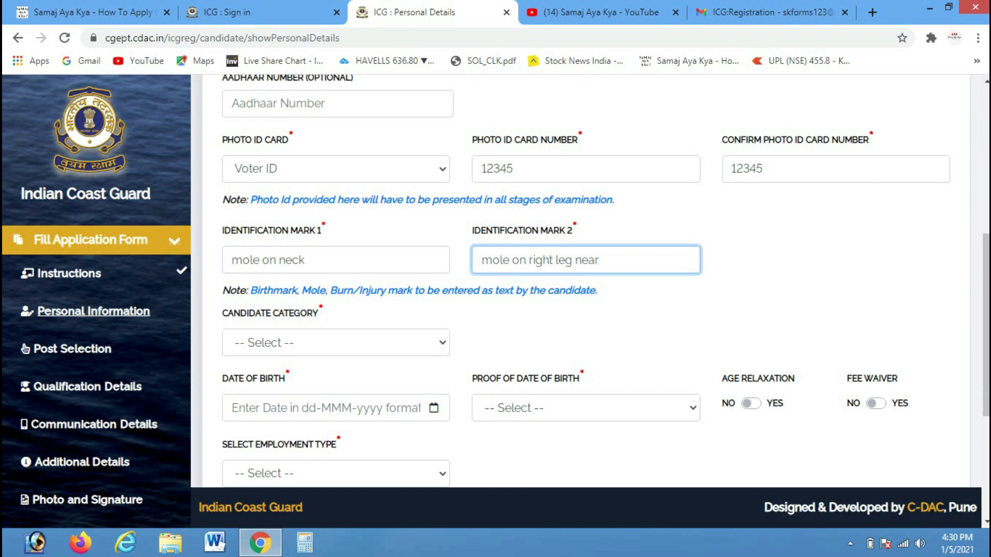
key(BackSpace)
key(BackSpace)
key(BackSpace)
key(BackSpace)
- Set Candidate Category to Scheduled Caste (SC) and dismiss the relaxation alert
click(336, 343)
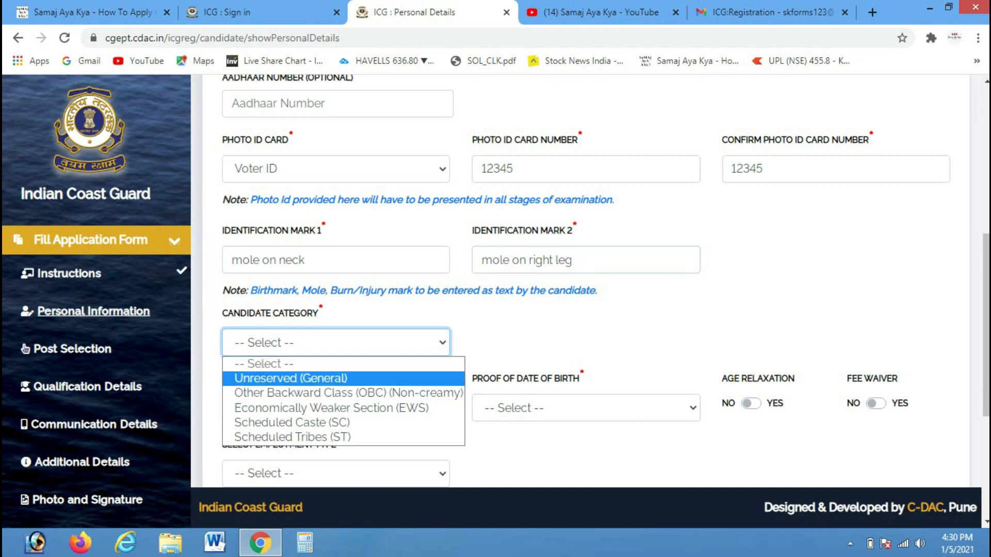
key(Down)
key(Down)
key(Down)
key(Return)
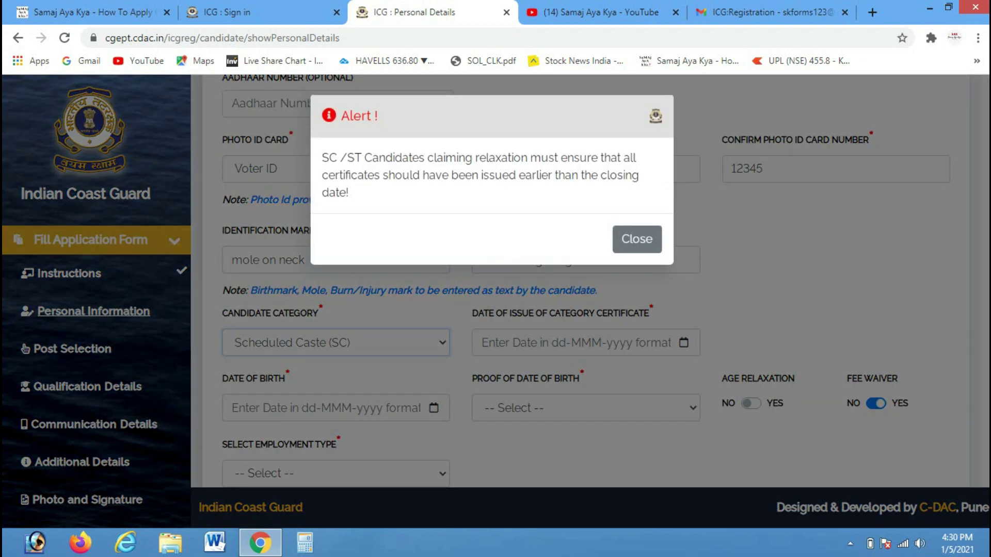
key(Return)
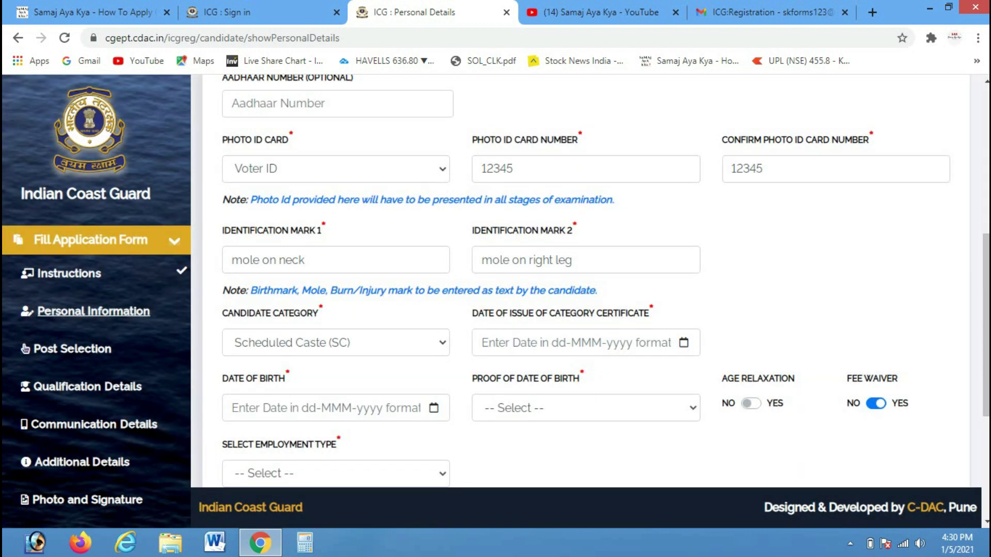
scroll(586, 281, down, 2)
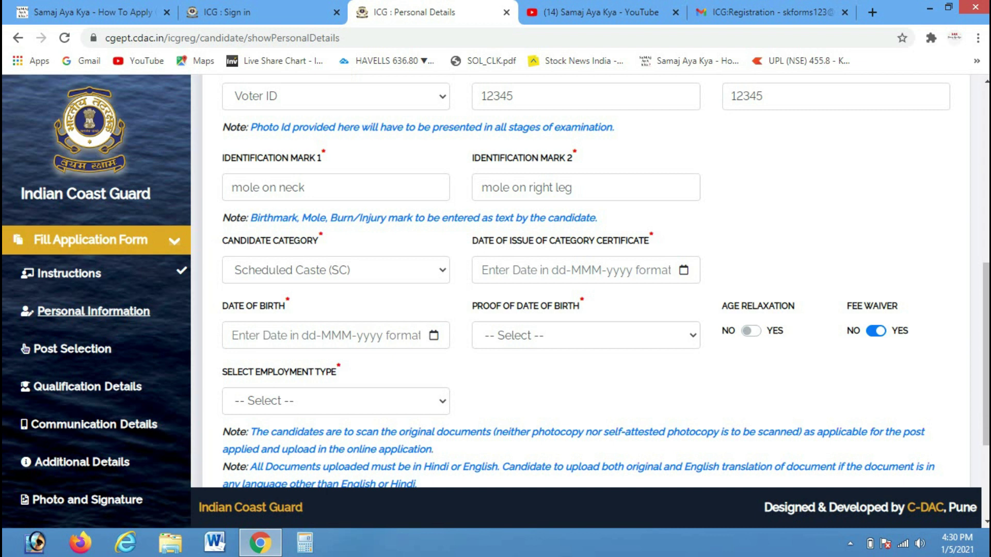
- Set the category certificate issue date to 01-Dec-2020
click(575, 271)
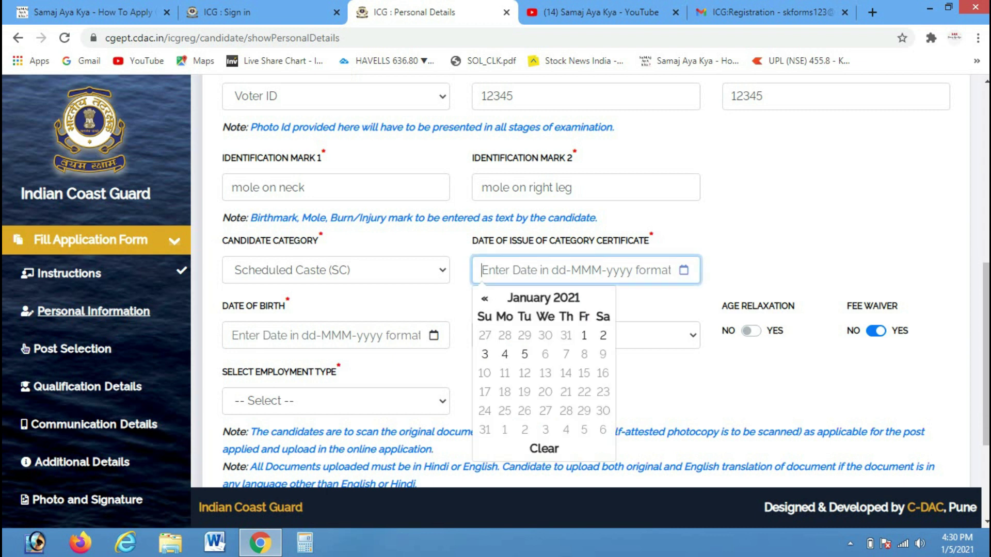
click(484, 298)
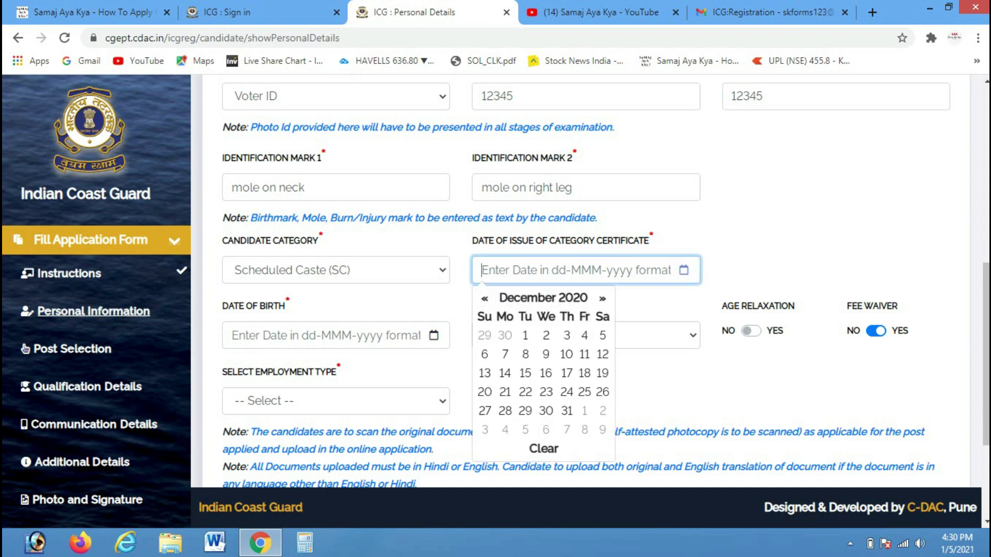
click(525, 336)
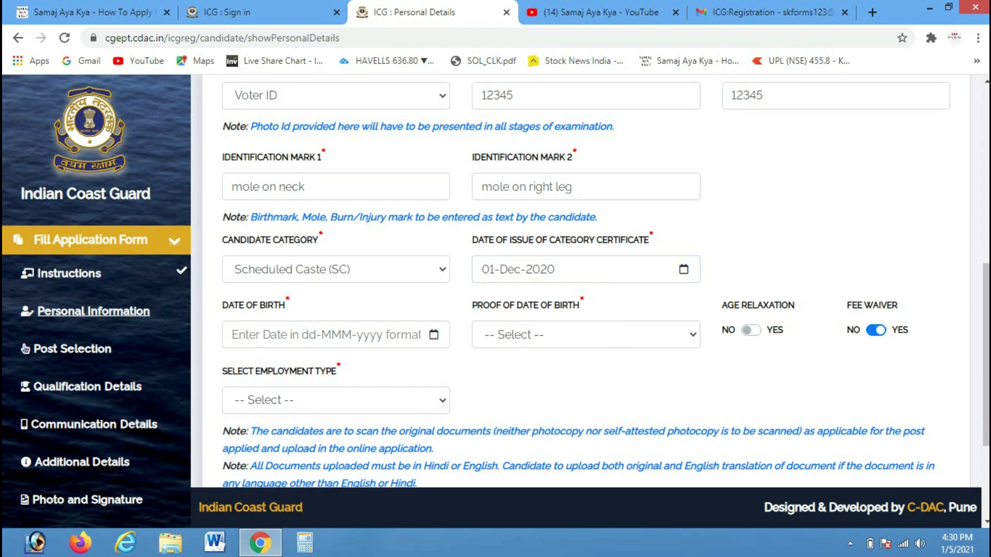
scroll(525, 335, down, 4)
- Open the Date of Birth calendar and step it back to December 2002
click(325, 191)
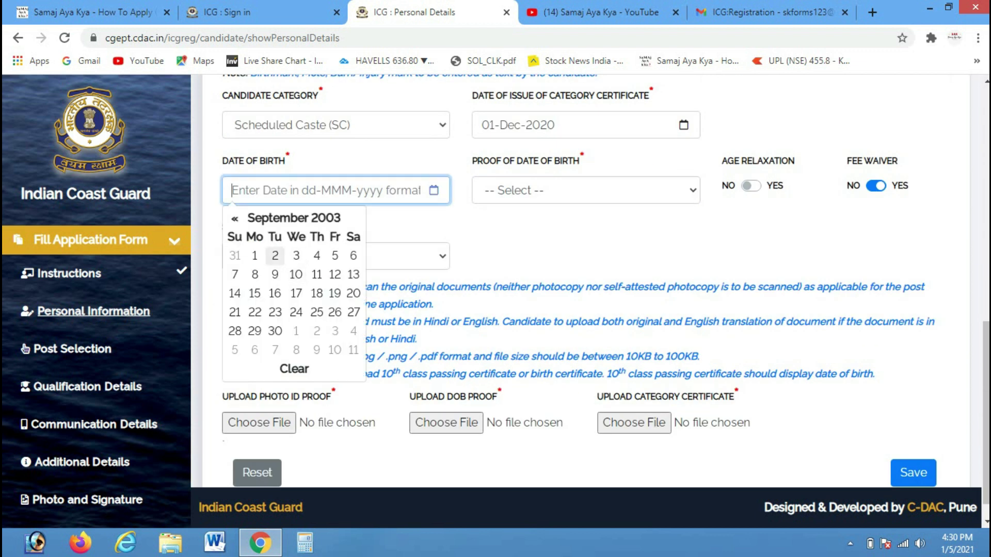
click(234, 219)
double_click(234, 219)
triple_click(235, 218)
triple_click(234, 219)
- Switch to the Samaj Aya Kya guide and scroll to its Age Limit section
click(93, 12)
scroll(475, 294, down, 5)
click(475, 294)
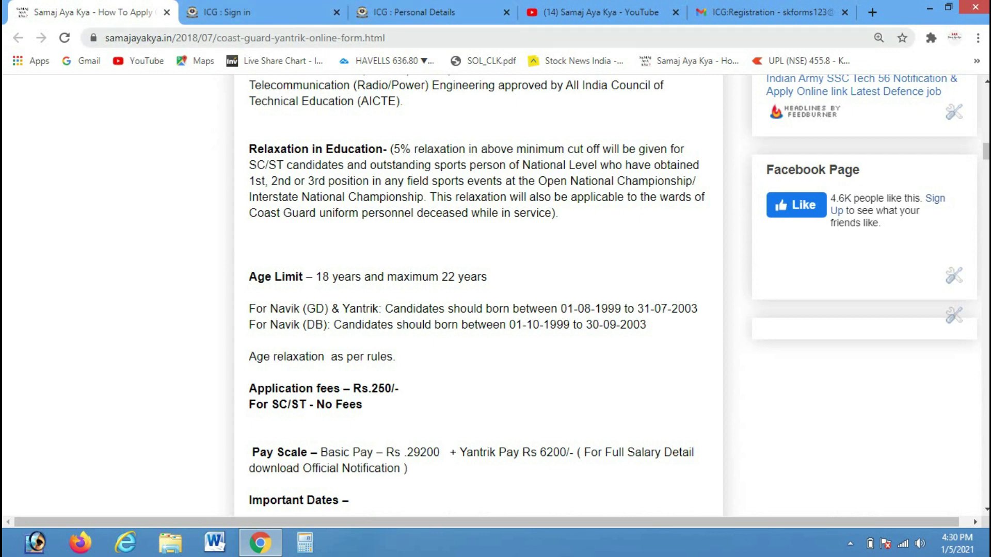
- Back on the application form, jump the birth-date calendar to January 1999
click(413, 12)
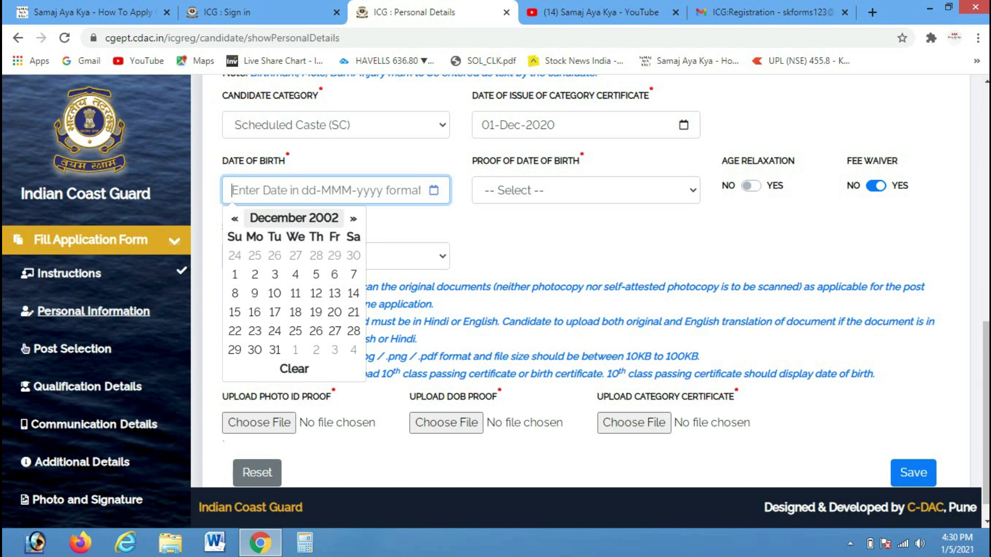
click(234, 219)
click(234, 218)
click(234, 219)
click(234, 218)
click(235, 218)
click(234, 219)
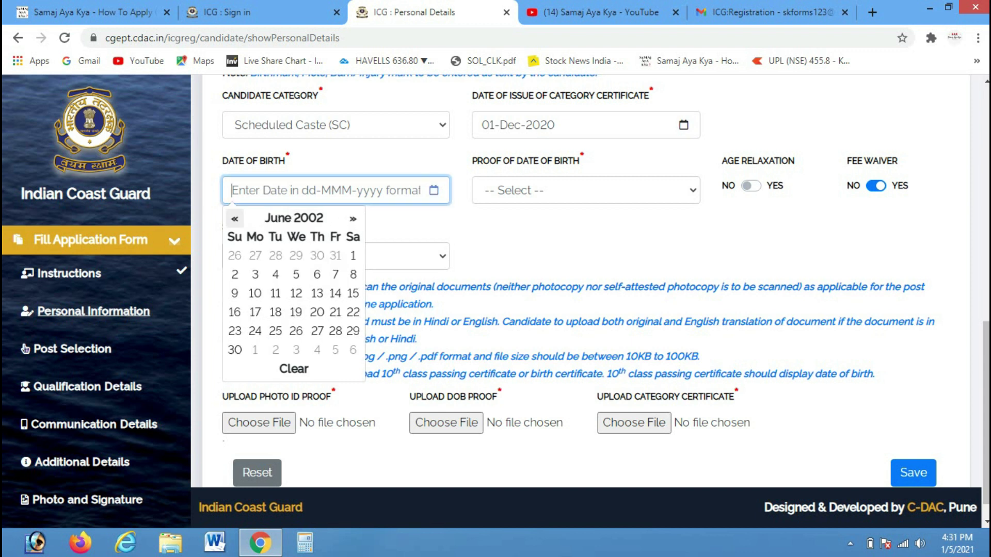
click(293, 217)
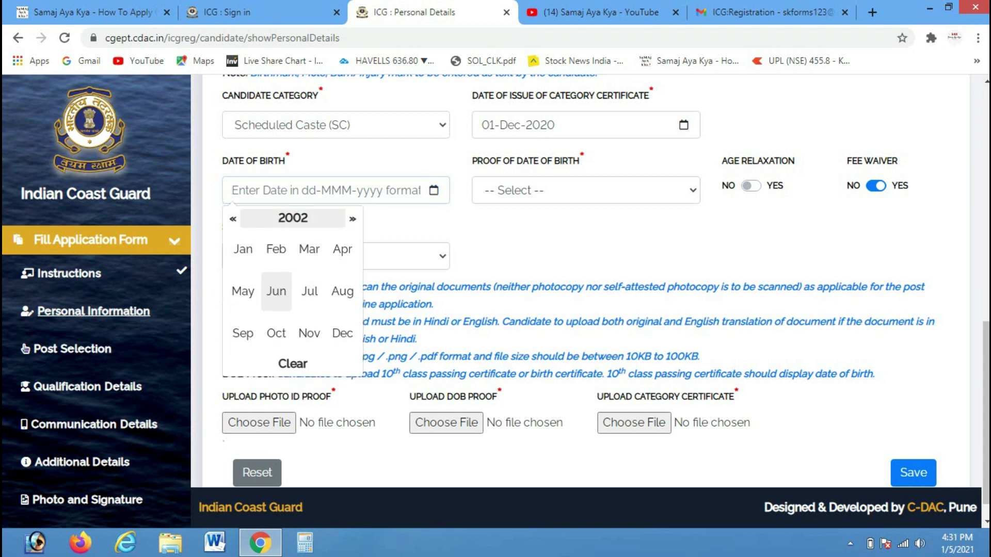
click(292, 217)
click(243, 249)
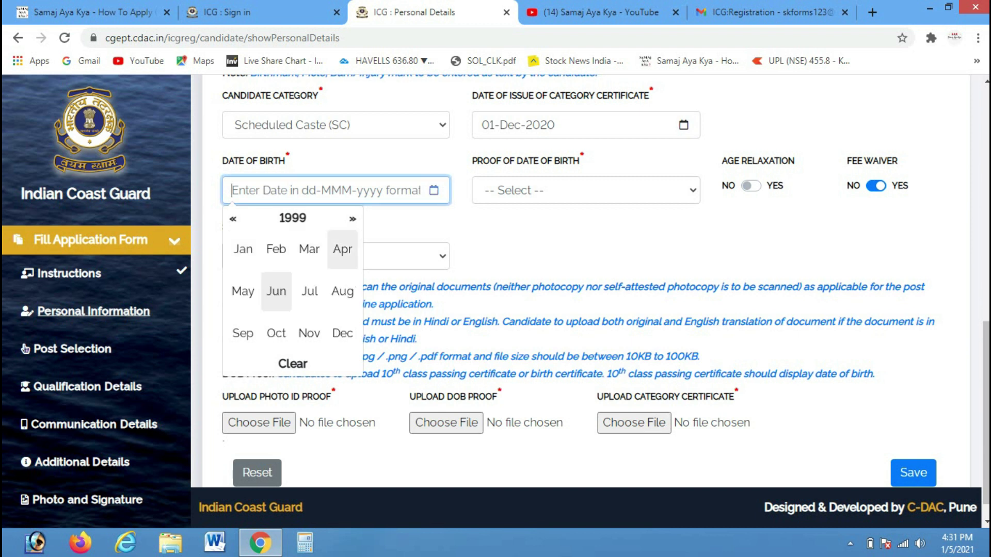
click(243, 249)
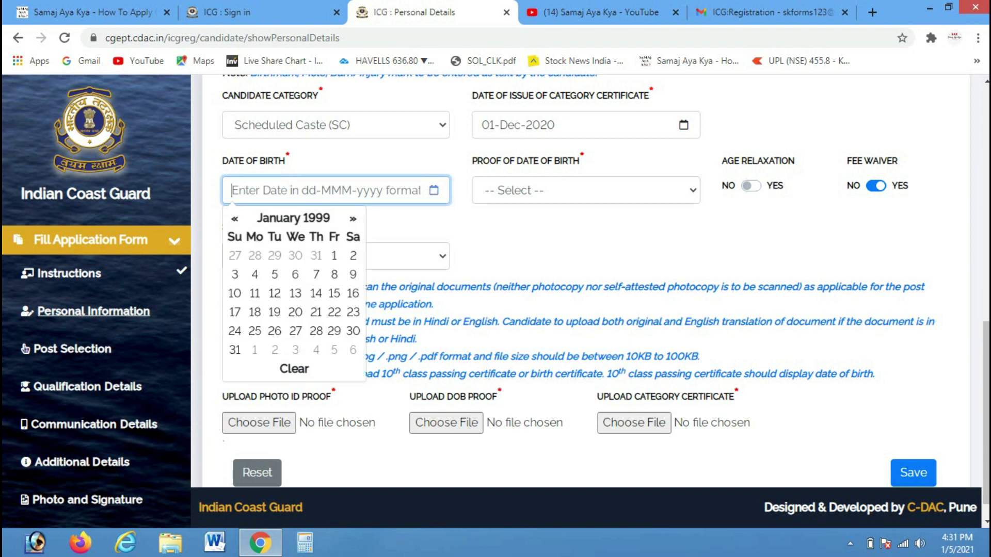
- Advance the calendar to December 1999 and pick day 1 as date of birth
click(353, 219)
click(353, 218)
click(353, 219)
click(353, 218)
click(353, 219)
click(353, 218)
click(353, 218)
click(353, 218)
click(353, 218)
click(353, 218)
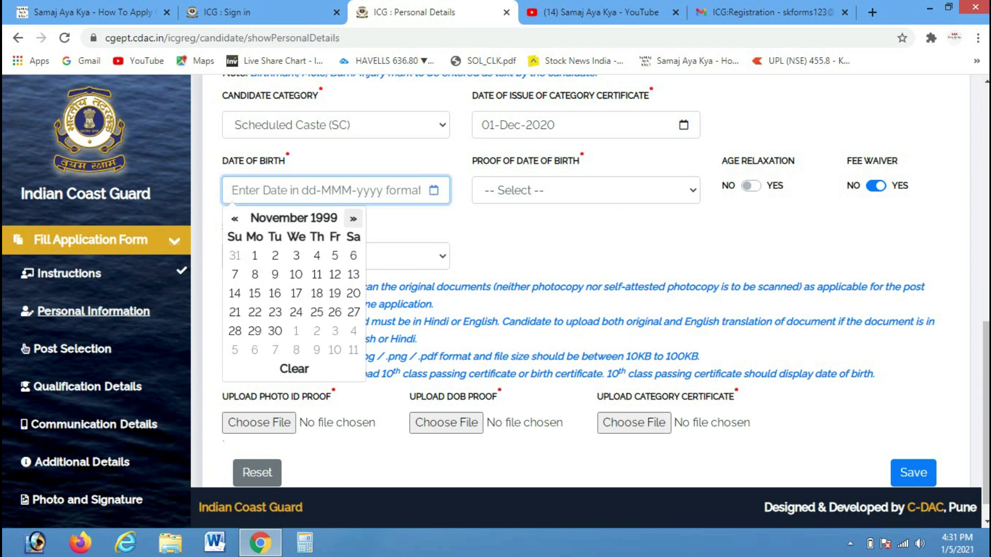
click(353, 219)
click(296, 256)
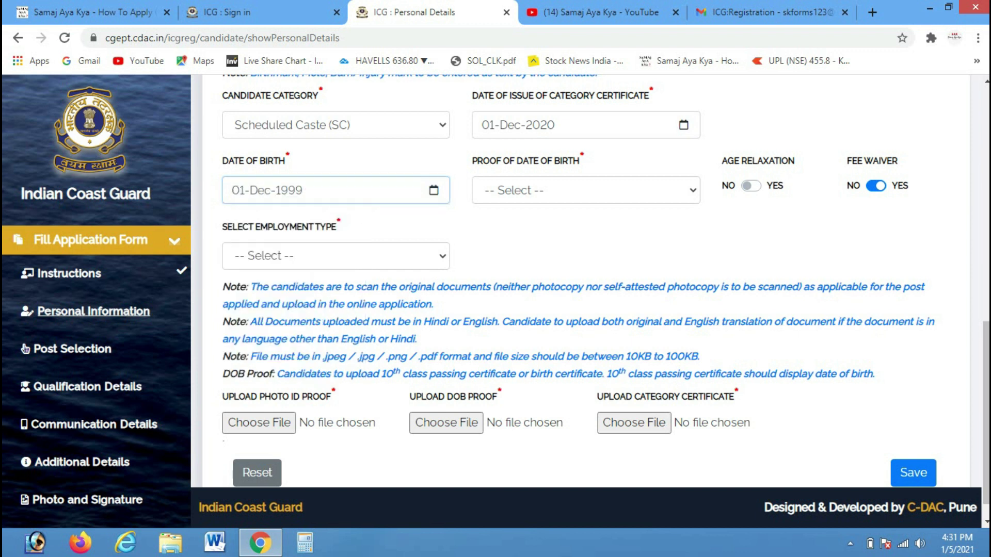
- Pick 10th Class Certificate as DOB proof and Unemployed as employment type
click(586, 190)
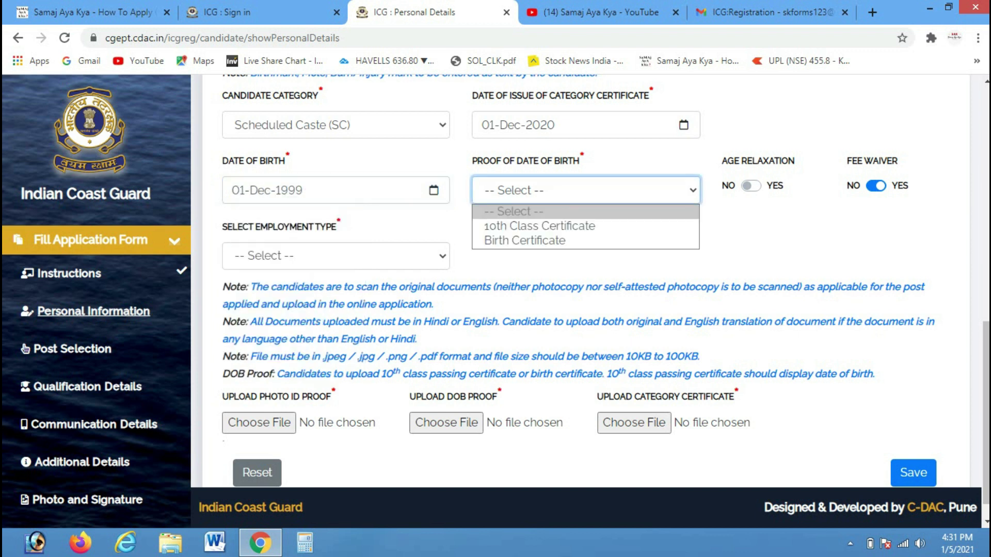
key(Return)
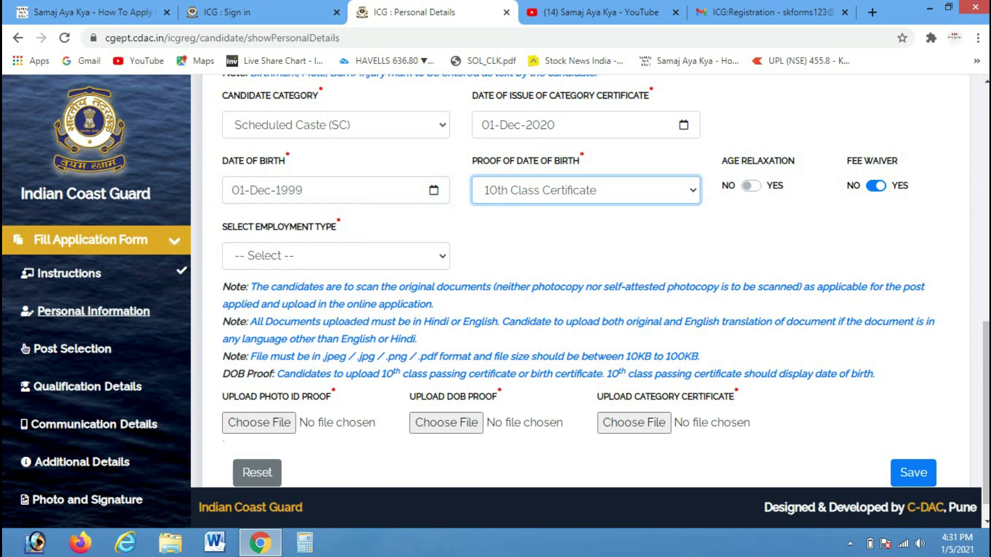
scroll(596, 294, down, 1)
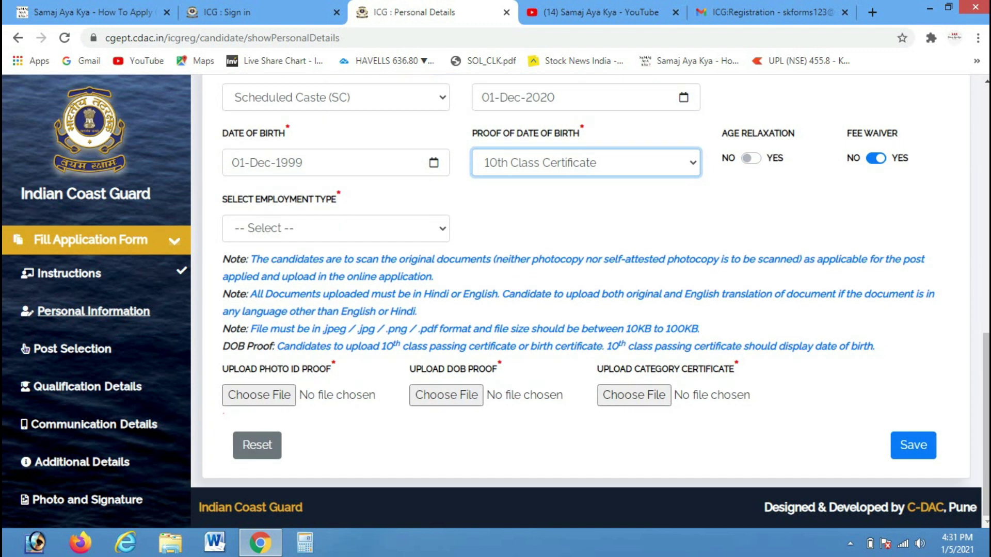
click(336, 228)
key(Down)
key(Down)
key(Down)
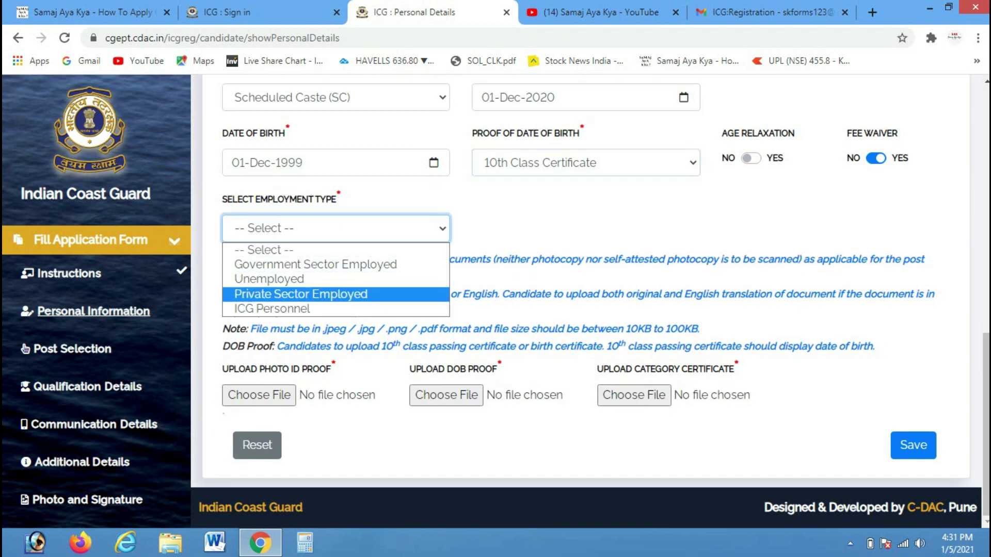
key(Up)
key(Return)
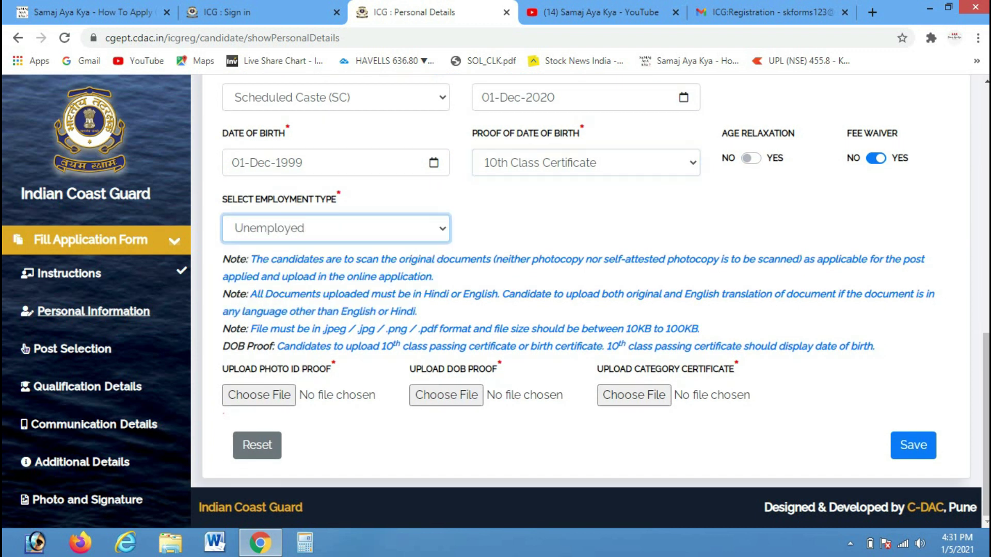
key(ctrl+shift+1)
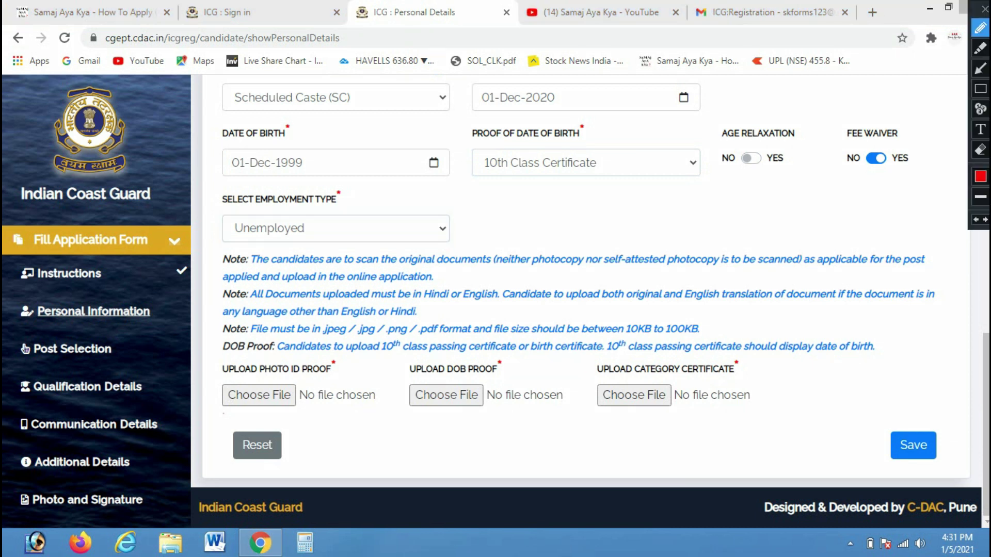
mouse_move(300, 345)
mouse_down()
mouse_move(247, 354)
mouse_move(338, 397)
mouse_move(313, 357)
mouse_move(393, 330)
mouse_up()
mouse_move(450, 344)
mouse_down()
mouse_move(535, 387)
mouse_move(520, 347)
mouse_move(555, 310)
mouse_up()
mouse_move(680, 343)
mouse_down()
mouse_move(640, 344)
mouse_move(769, 371)
mouse_move(777, 352)
mouse_up()
drag(728, 361, 800, 319)
mouse_move(725, 364)
mouse_down()
mouse_move(778, 337)
mouse_move(805, 373)
mouse_move(787, 398)
mouse_up()
mouse_move(846, 331)
mouse_down()
mouse_move(838, 336)
mouse_move(872, 380)
mouse_up()
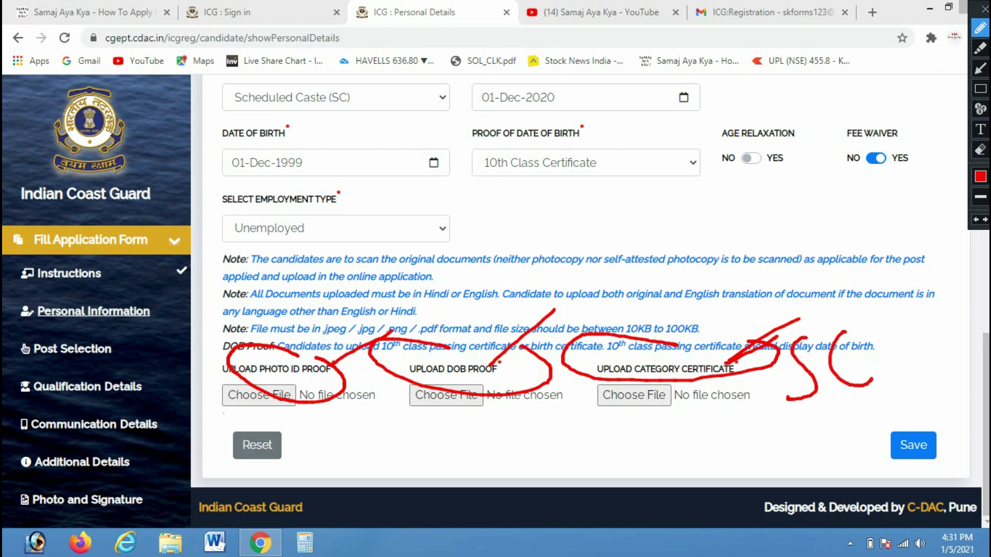
drag(752, 340, 790, 323)
key(Escape)
- Switch the Candidate Category to Unreserved (General)
scroll(593, 294, up, 7)
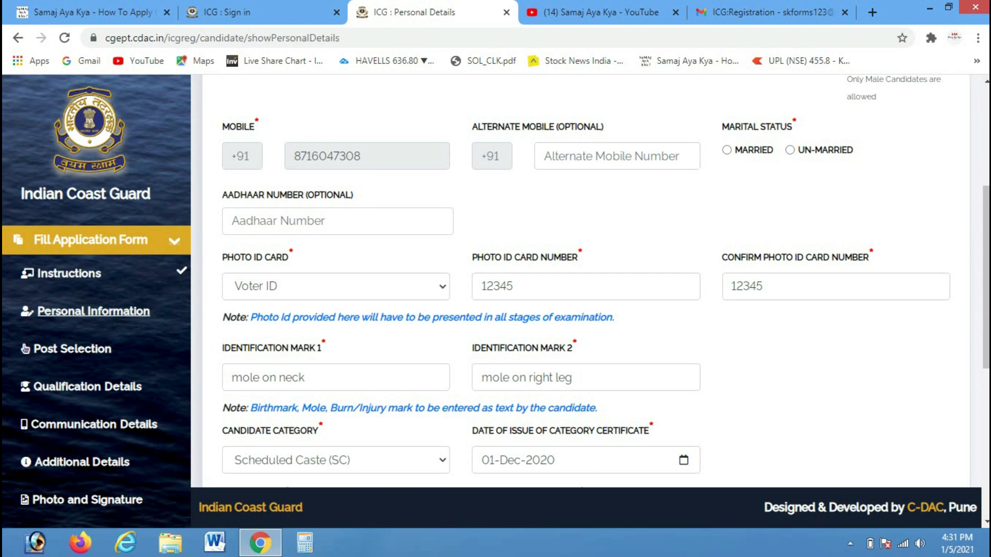
scroll(594, 284, down, 3)
click(335, 315)
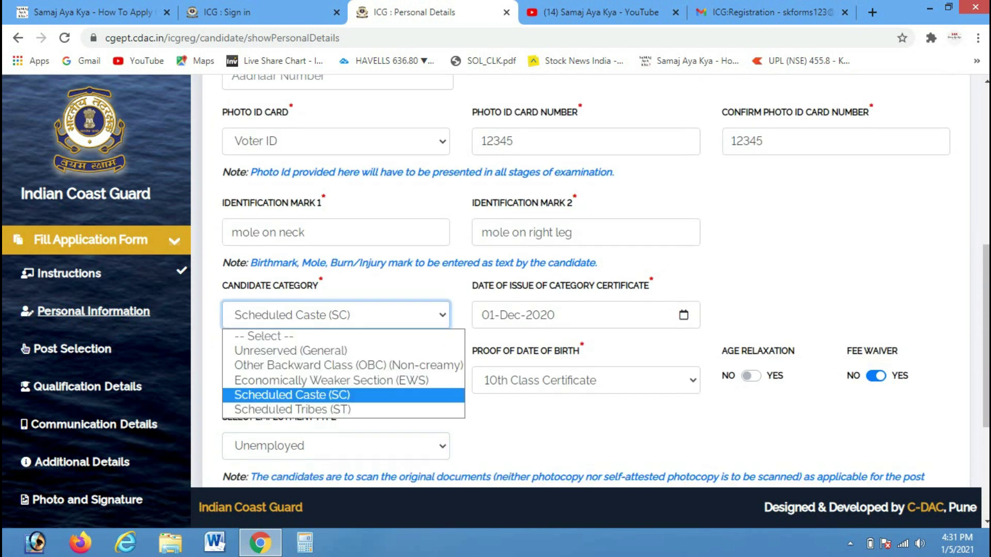
click(289, 350)
scroll(593, 284, down, 3)
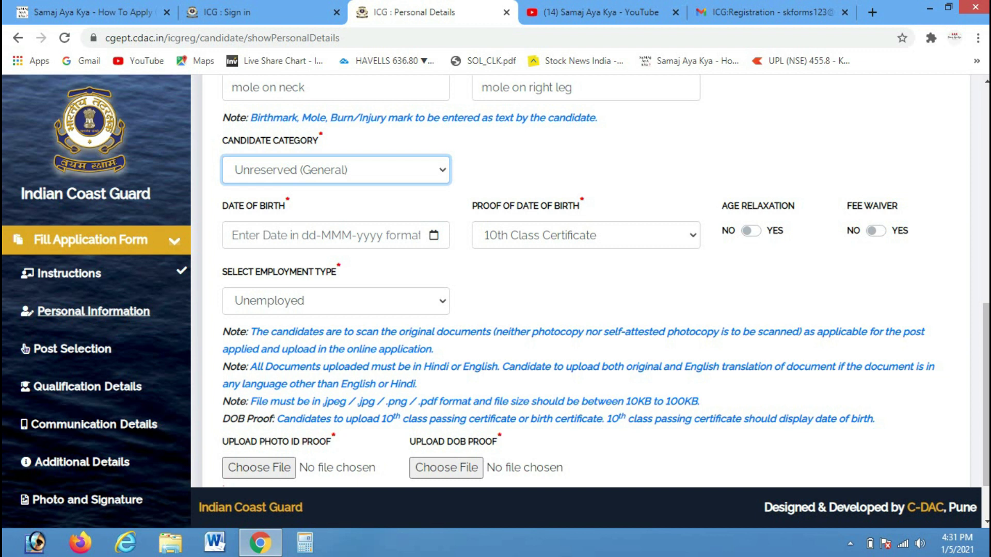
key(alt+Down)
key(Down)
key(Escape)
- Change the category back to Scheduled Caste (SC) and dismiss the alert
scroll(594, 283, down, 2)
scroll(594, 284, up, 6)
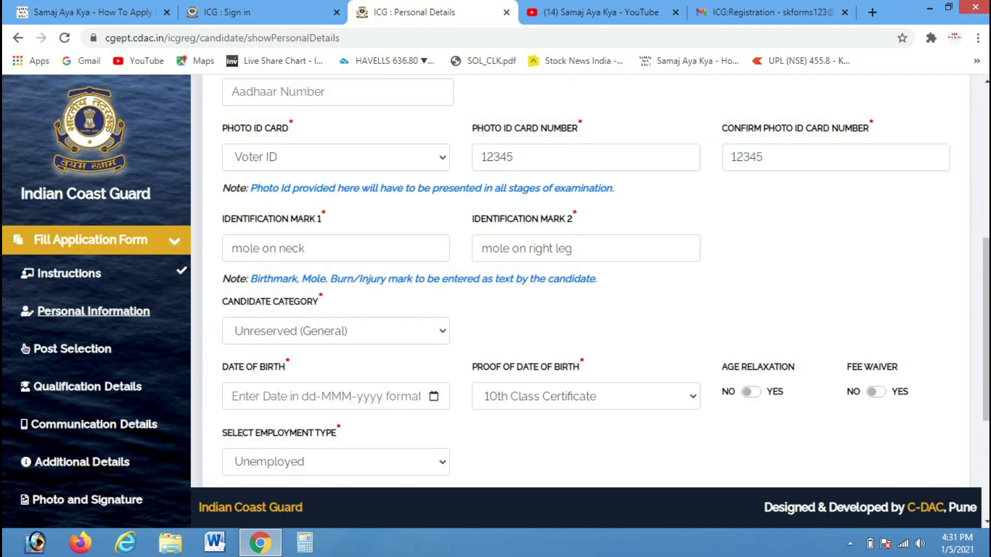
scroll(593, 283, down, 3)
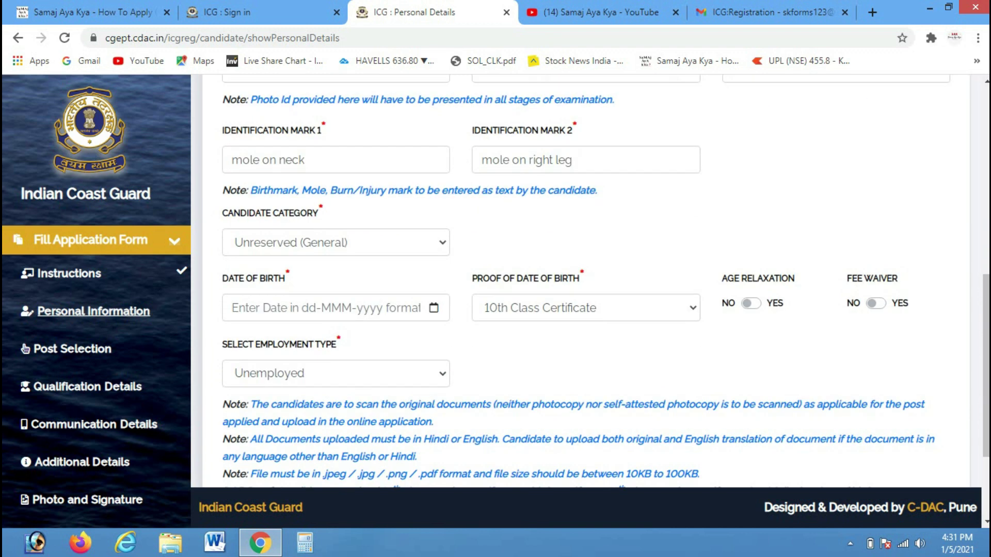
click(336, 243)
click(335, 323)
click(637, 239)
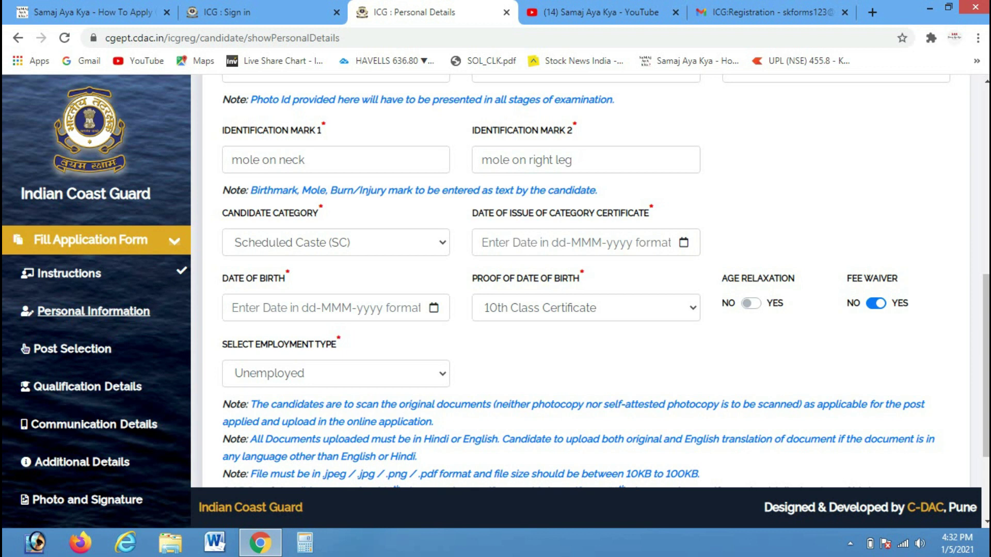
- Set the category certificate issue date to 01-Oct-2020
click(578, 243)
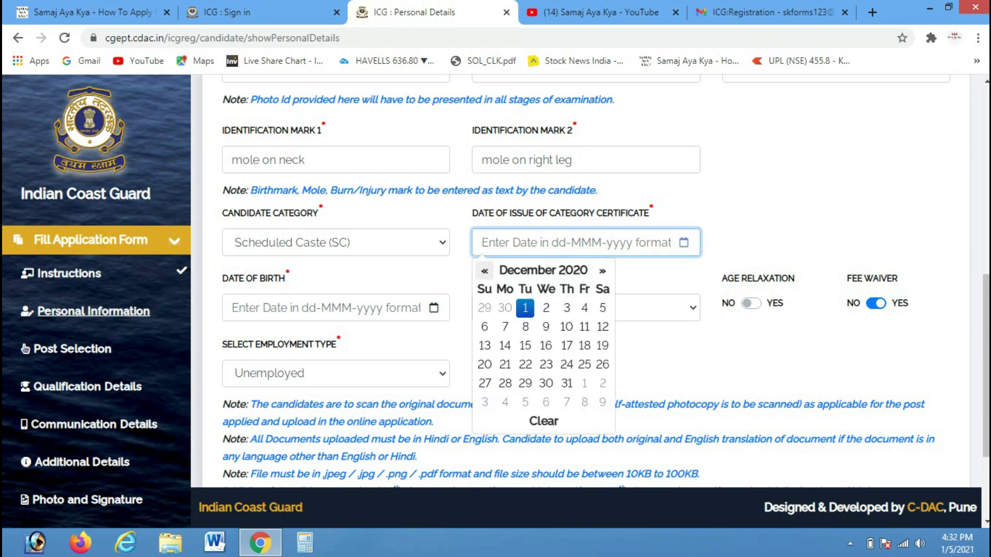
click(484, 271)
click(484, 271)
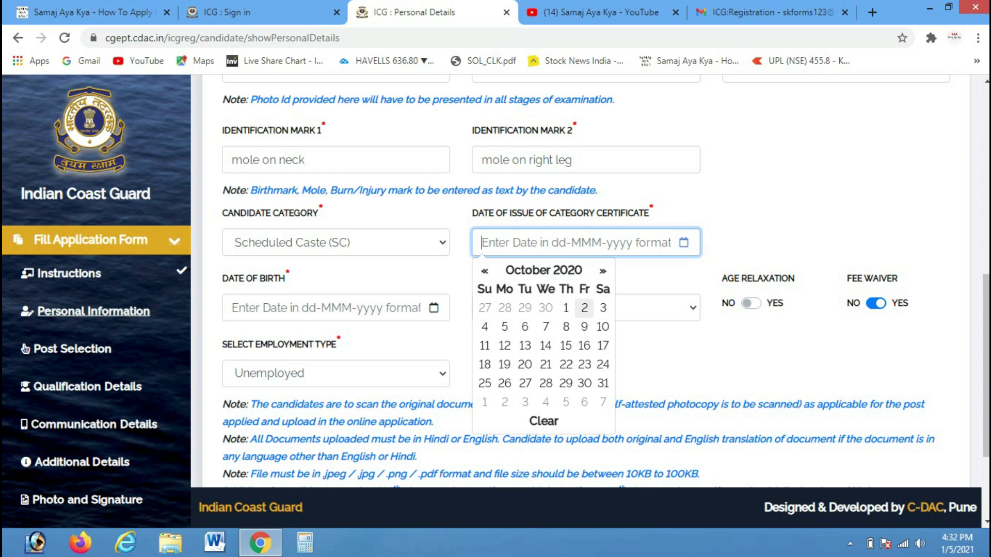
click(565, 307)
scroll(594, 282, down, 3)
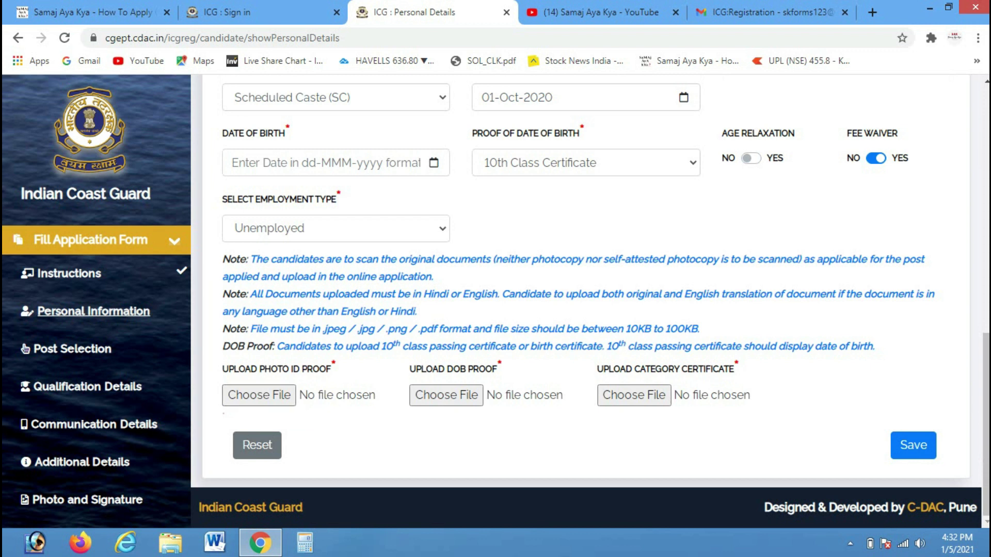
- Highlight the UPLOAD DOB PROOF heading and scroll around the document upload section
drag(416, 369, 485, 369)
drag(409, 369, 492, 369)
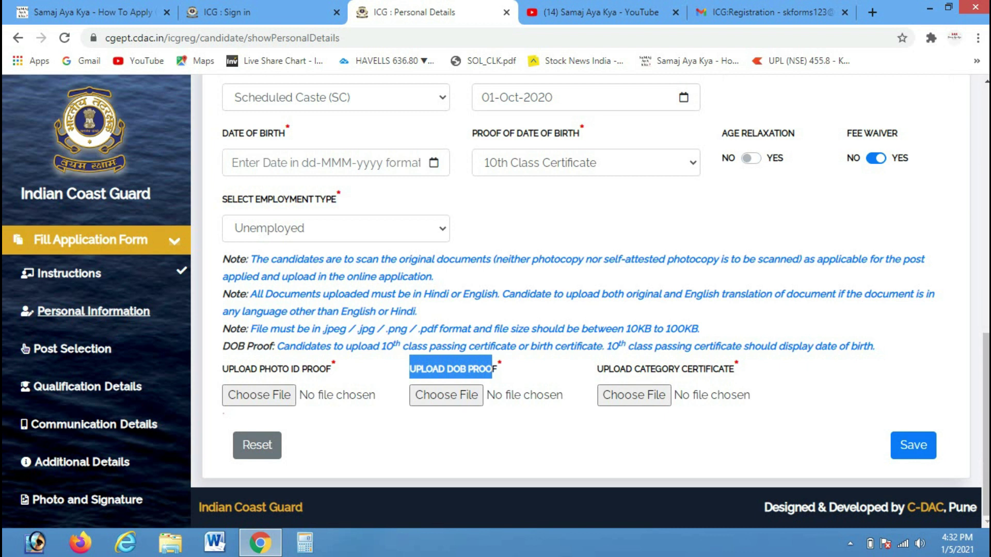
scroll(585, 278, up, 1)
scroll(585, 278, down, 1)
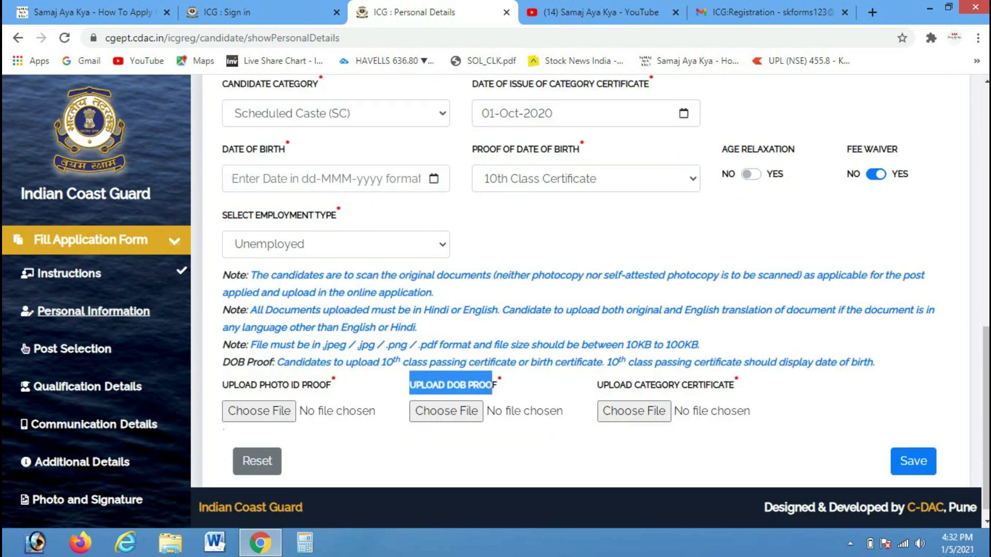
scroll(596, 297, up, 1)
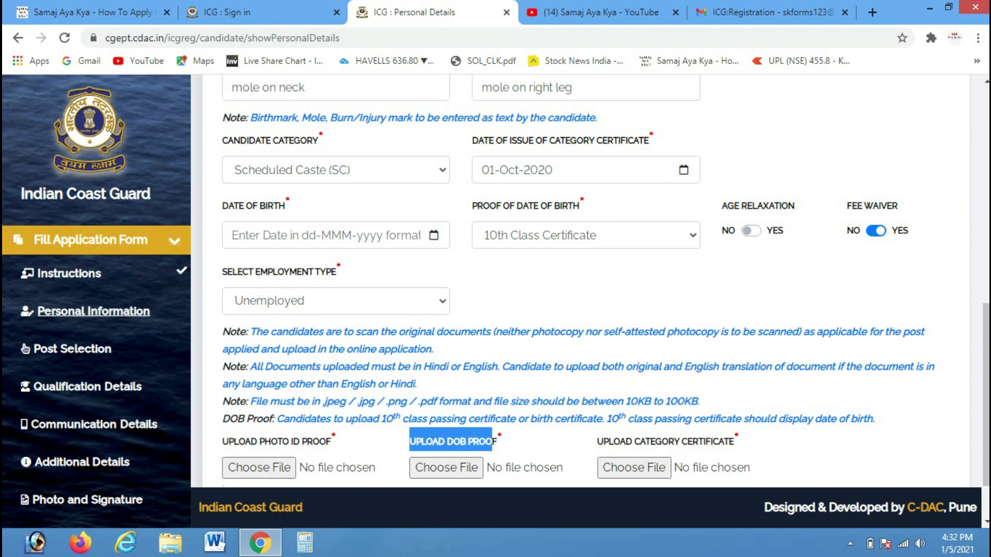
scroll(586, 279, up, 1)
scroll(585, 279, down, 1)
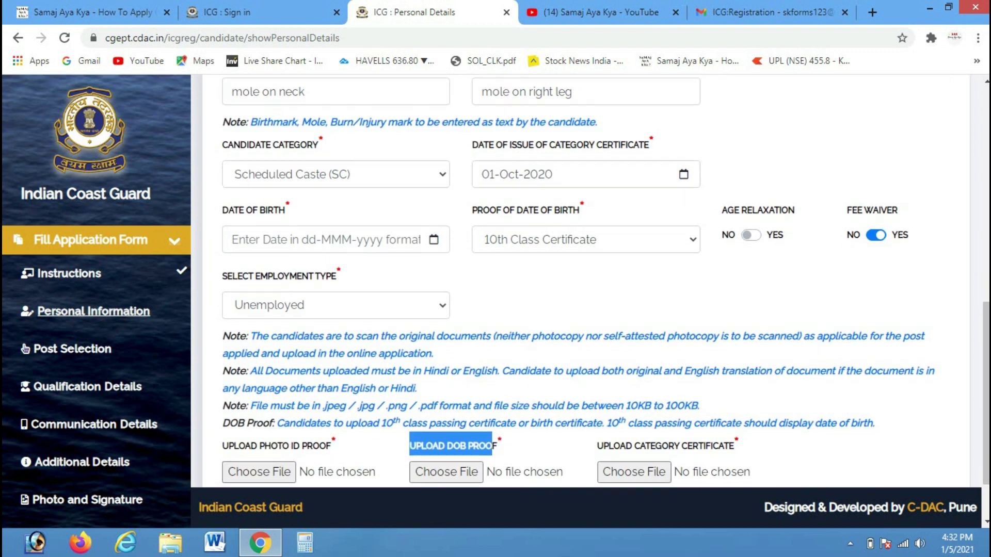
scroll(586, 278, up, 3)
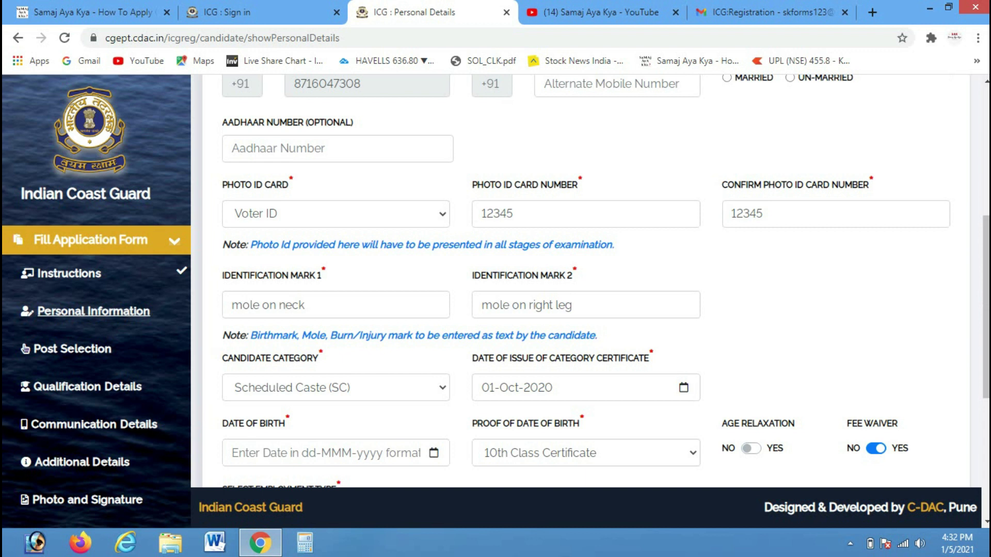
scroll(585, 279, down, 4)
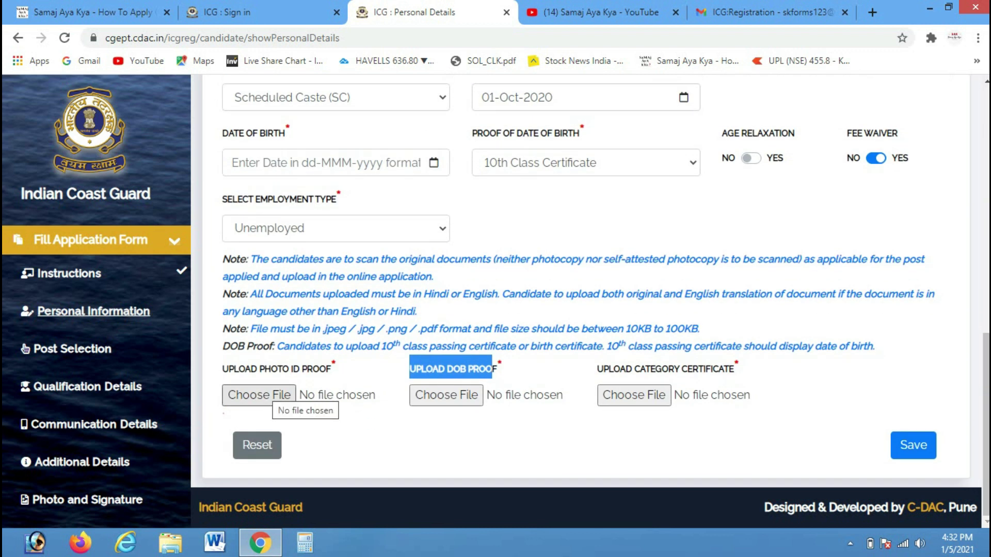
click(260, 394)
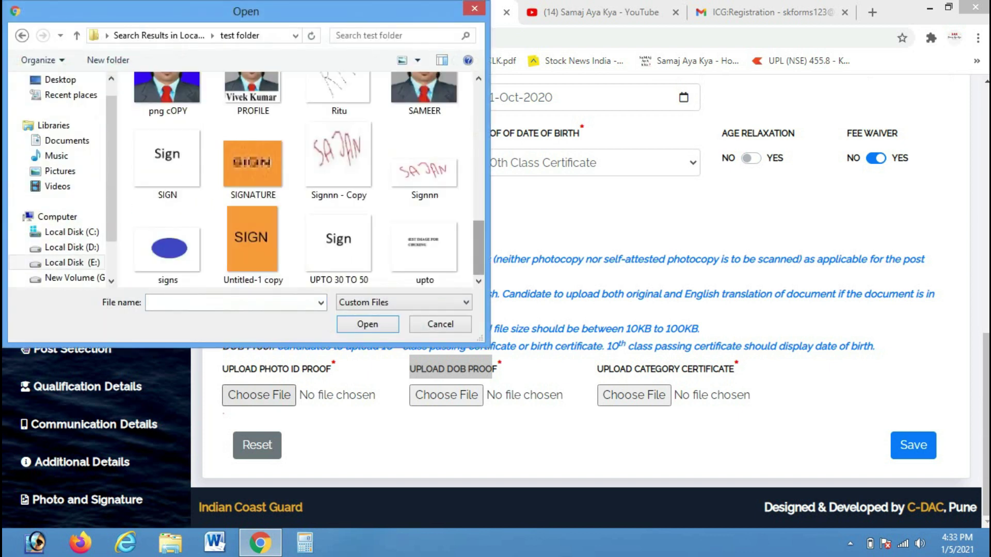
scroll(424, 242, up, 1)
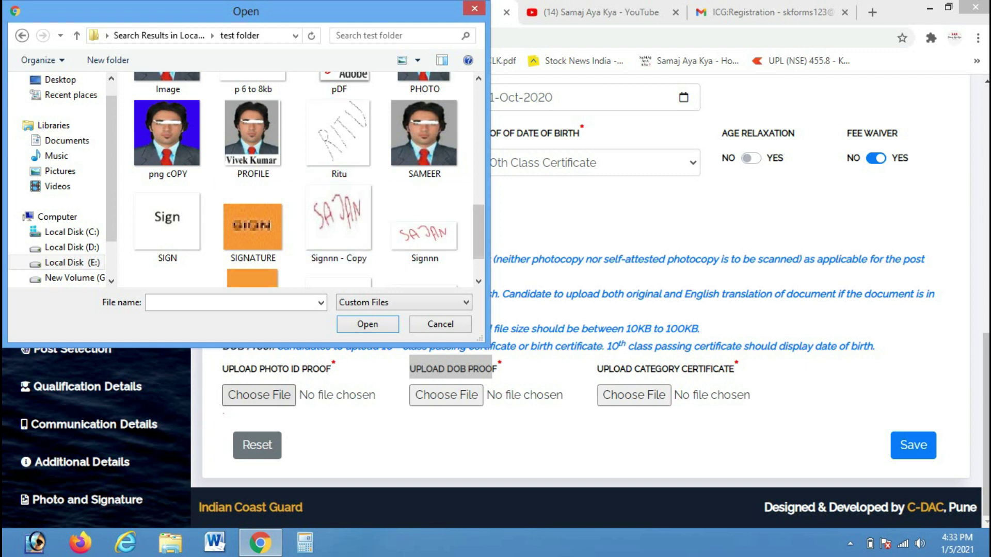
scroll(308, 179, up, 3)
click(339, 214)
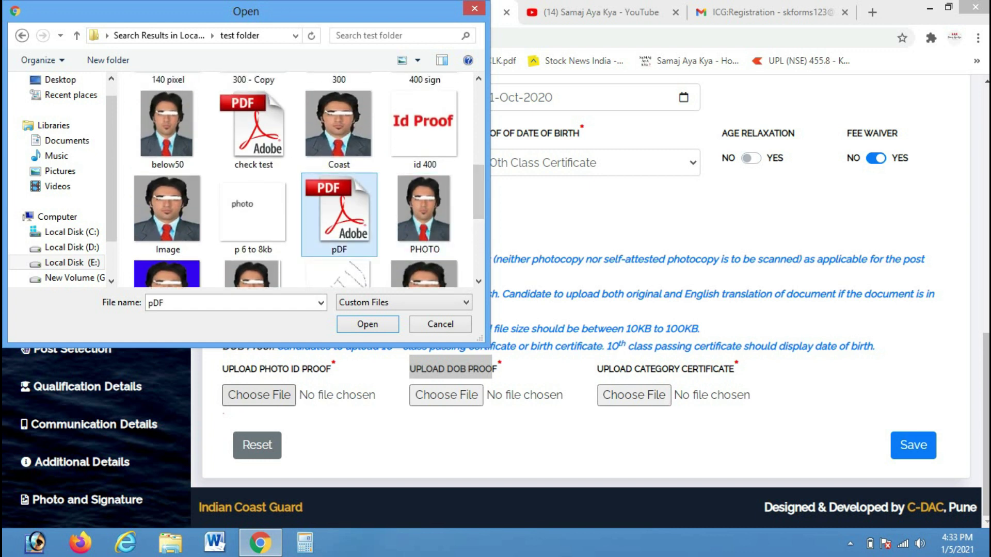
key(Return)
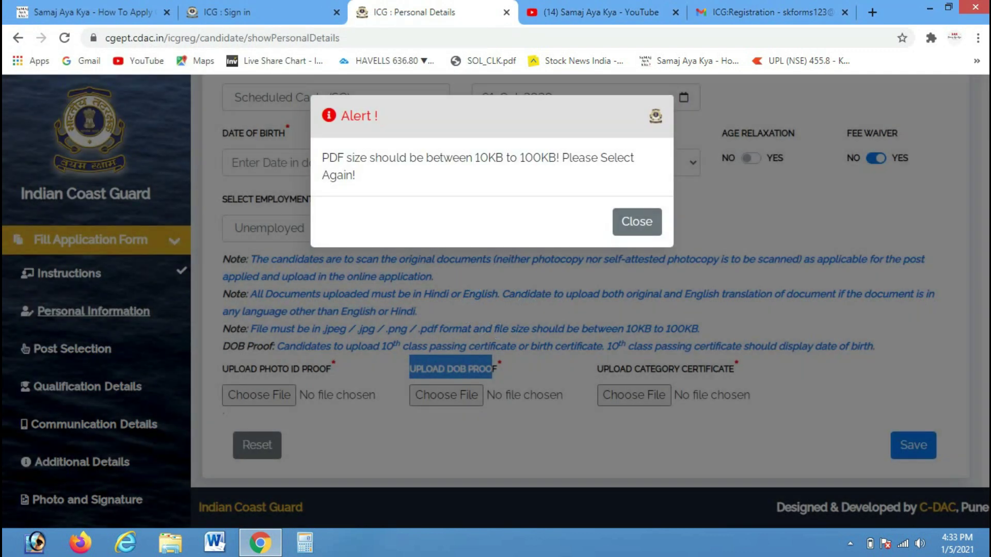
- Dismiss the PDF size warning and attach id 400.jpg as the photo ID proof
click(637, 222)
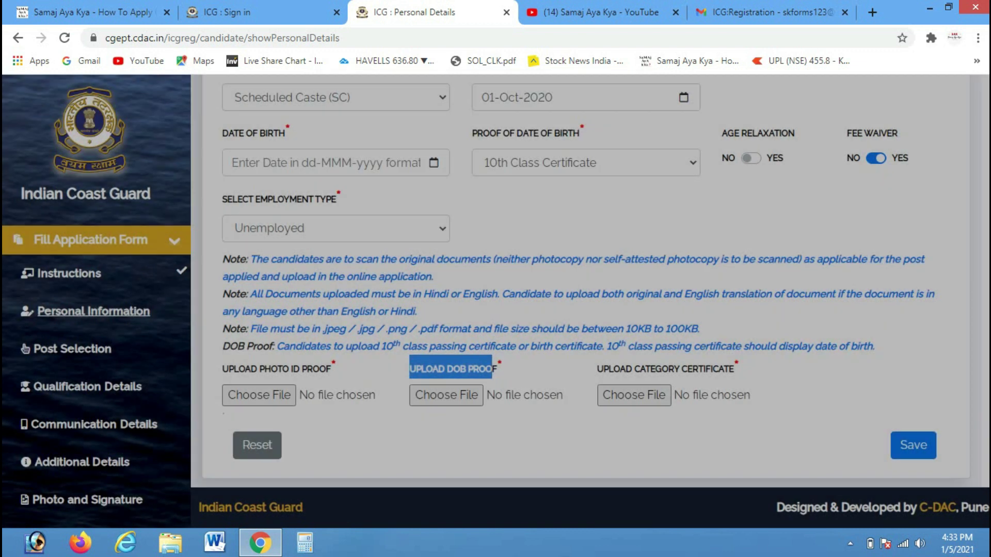
click(259, 395)
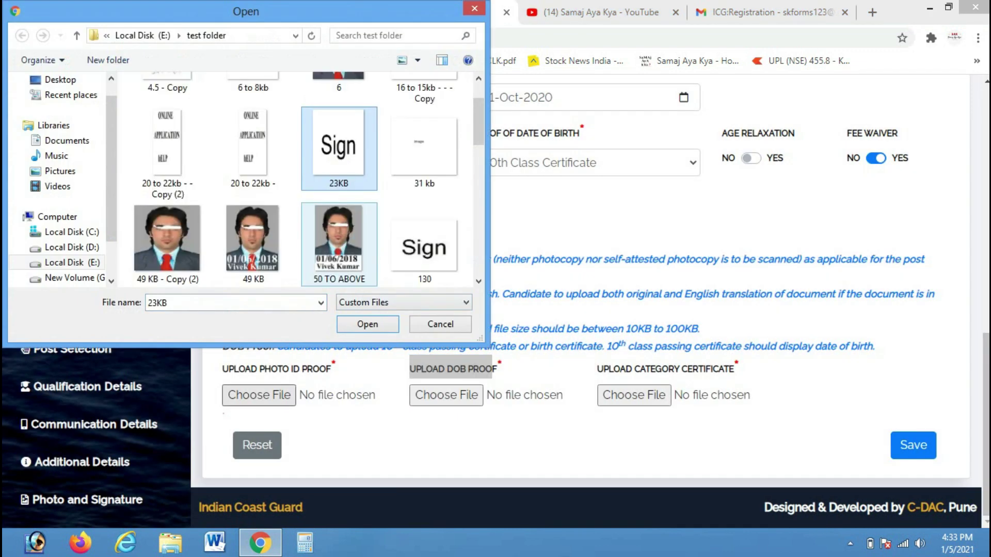
click(253, 160)
right_click(261, 172)
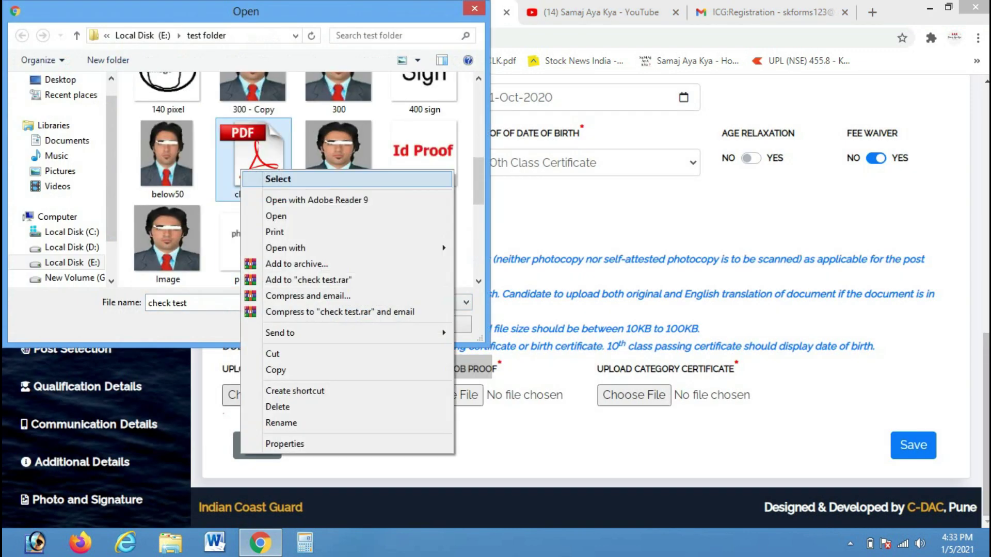
click(283, 444)
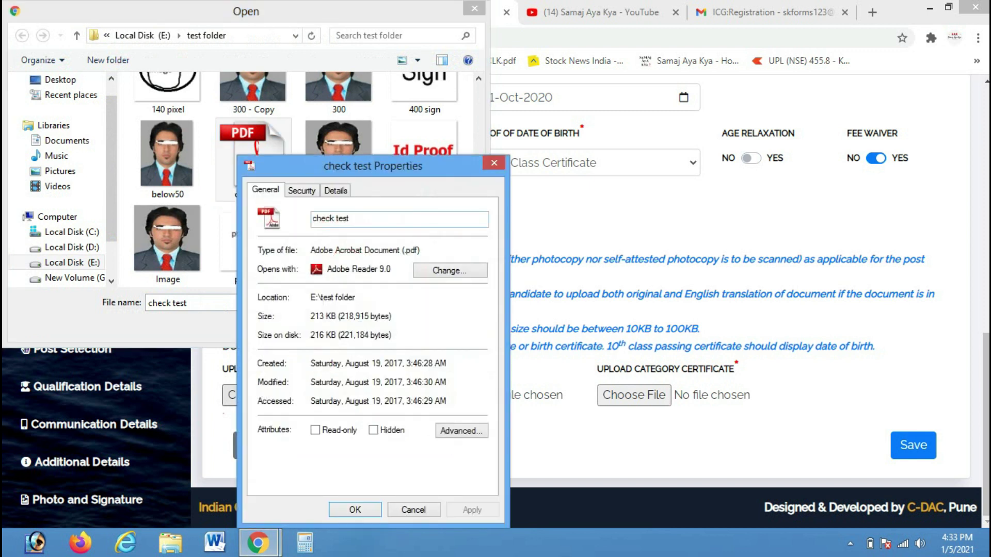
key(Escape)
click(412, 164)
right_click(410, 164)
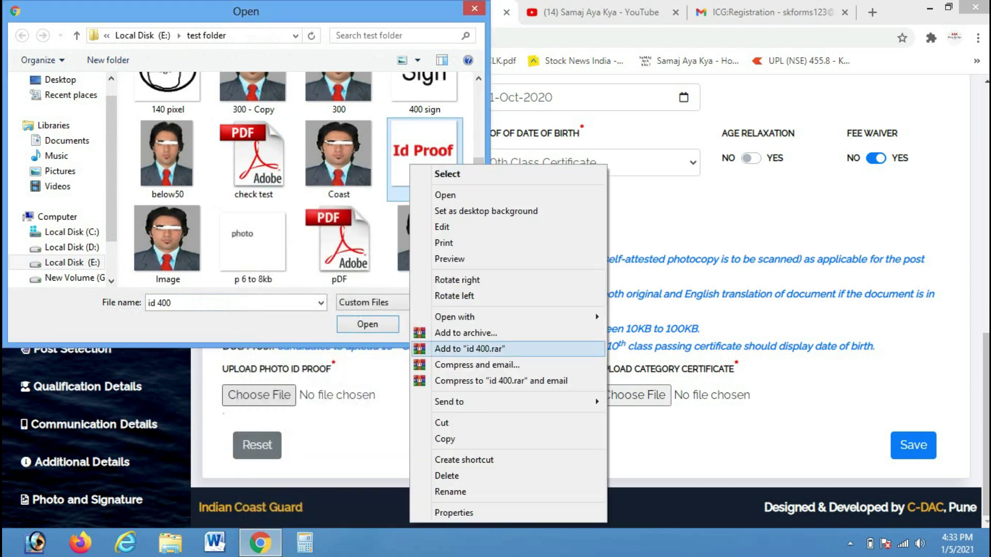
key(Return)
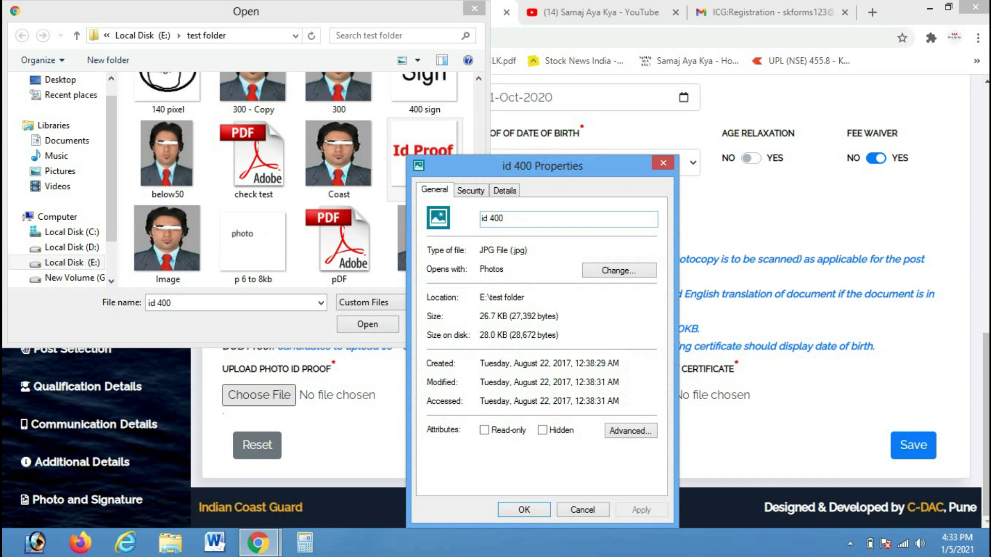
key(Escape)
click(368, 324)
key(Return)
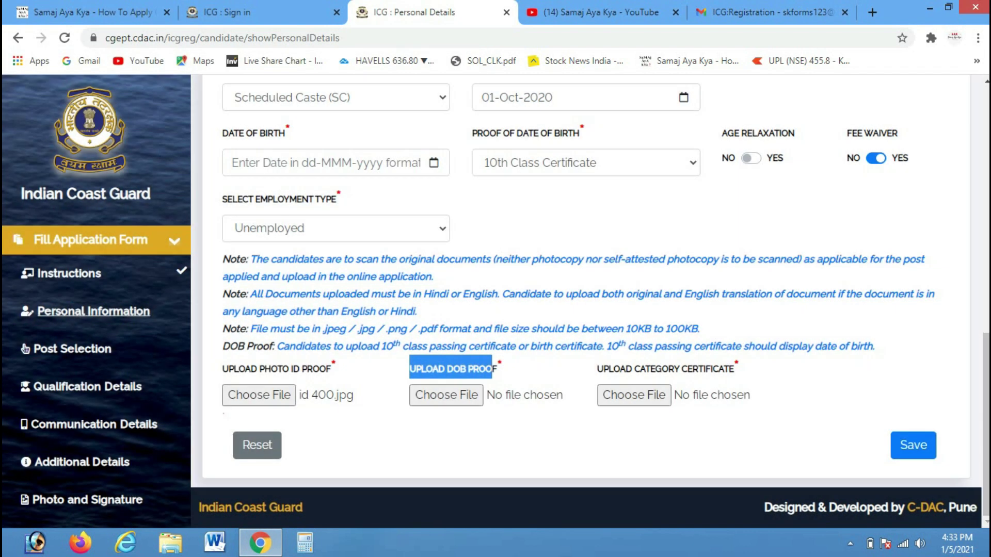
- Attach id 400.jpg as the DOB proof after checking its file size
click(446, 395)
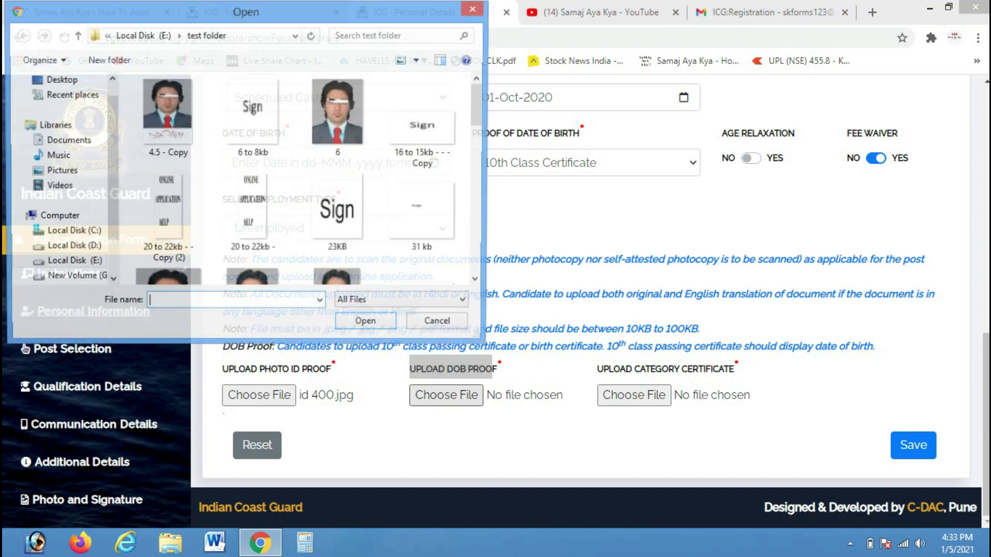
click(338, 212)
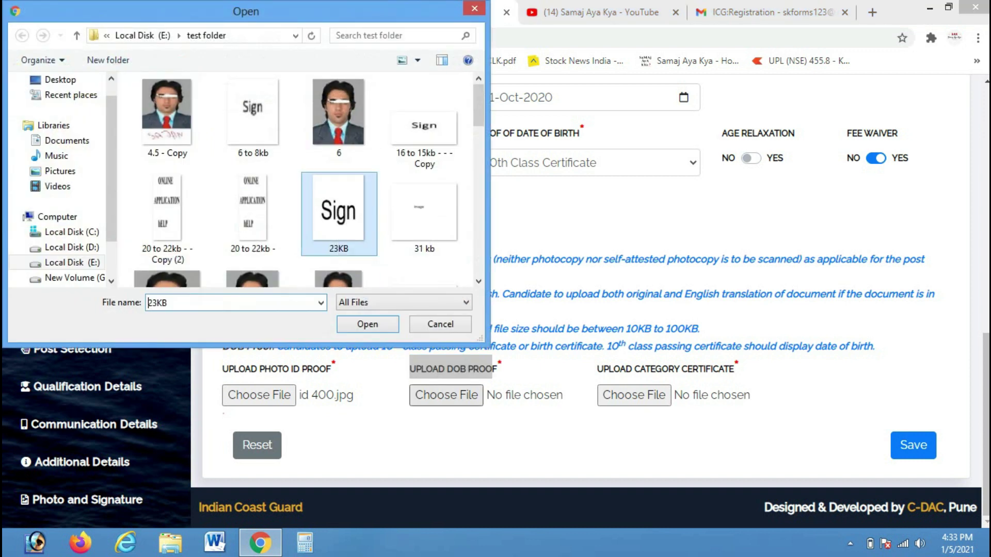
right_click(337, 171)
key(Escape)
scroll(338, 170, down, 2)
scroll(305, 181, down, 3)
click(421, 176)
right_click(422, 172)
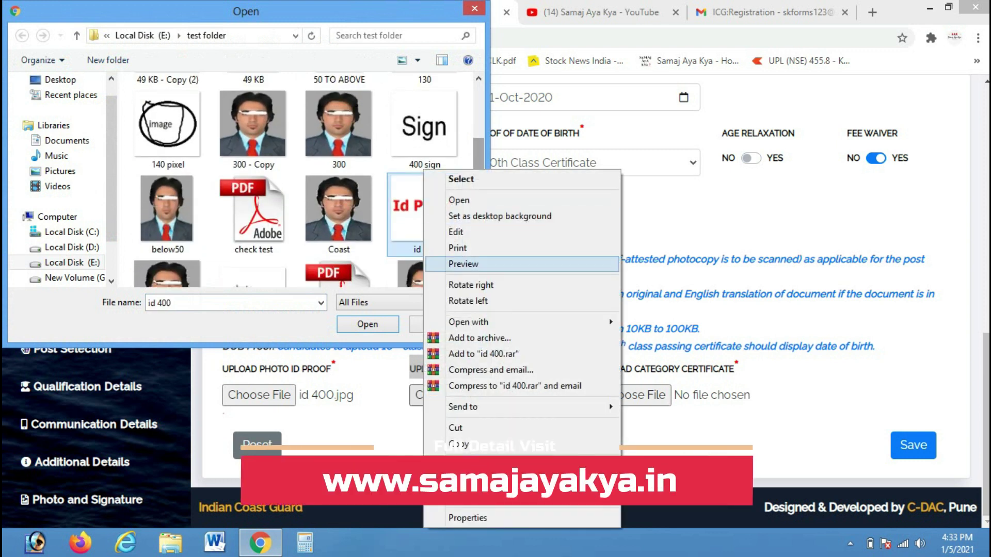
click(467, 518)
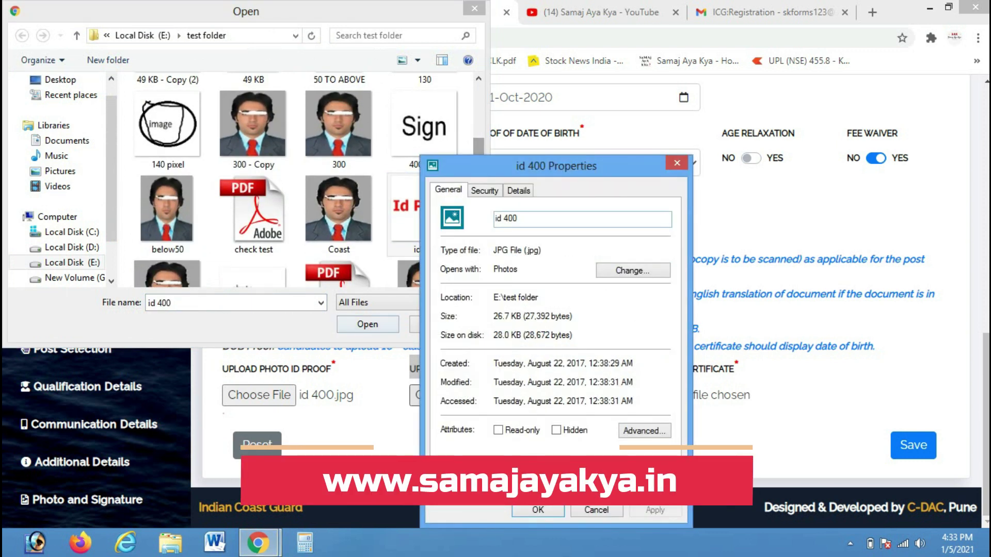
key(Return)
key(Return)
key(Return)
- Attach id 400.jpg as the category certificate
key(Return)
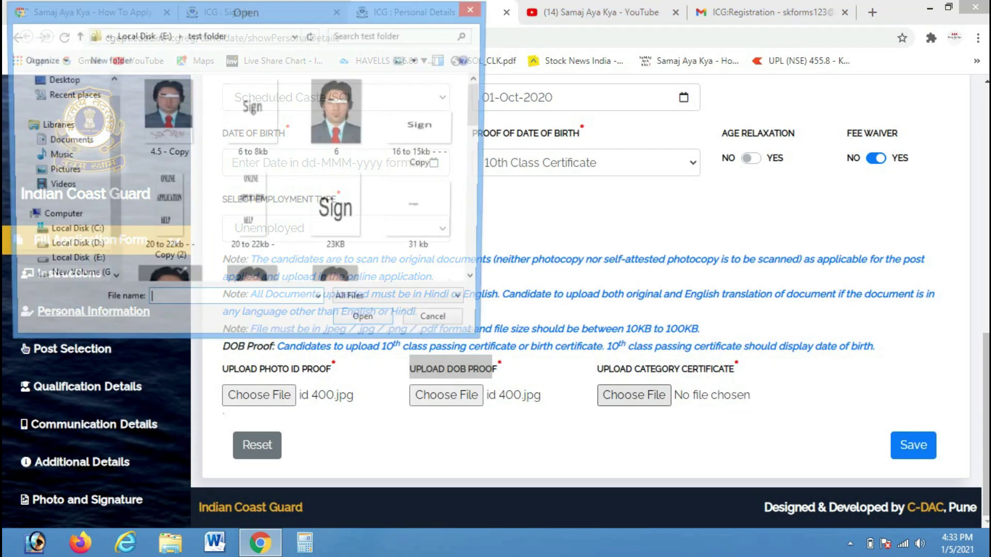
scroll(305, 178, down, 2)
click(425, 244)
click(367, 325)
key(Return)
- Annotate the 10KB minimum and 100KB maximum file sizes in the upload note
key(ctrl+alt+d)
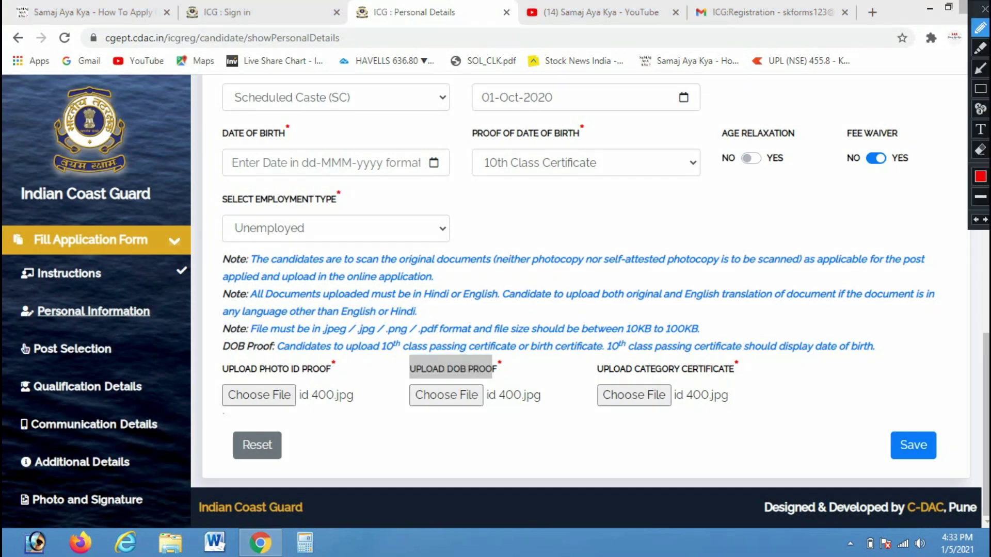
drag(643, 320, 658, 302)
drag(696, 319, 723, 302)
key(ctrl+alt+d)
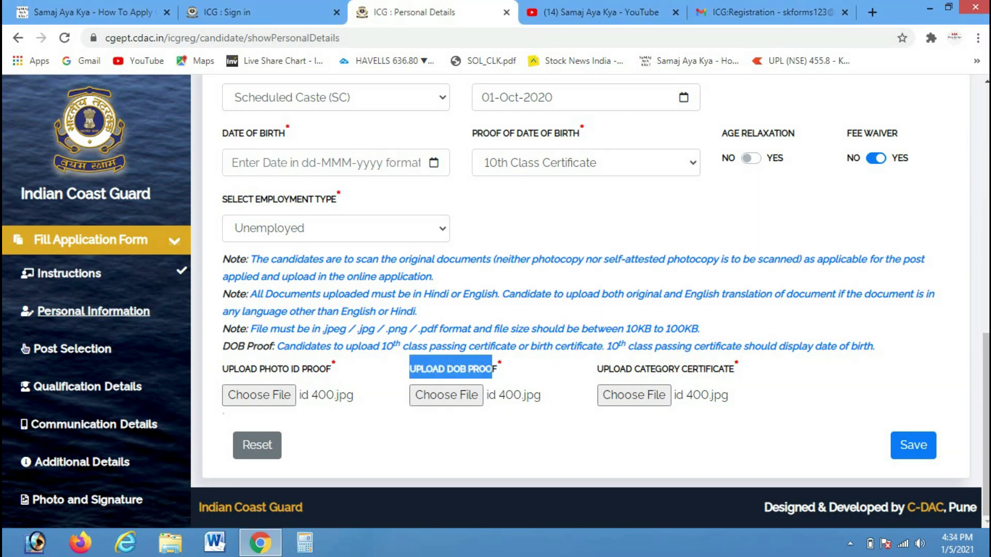
- Highlight the notes about scanning original documents and the Hindi or English requirement
drag(254, 259, 417, 259)
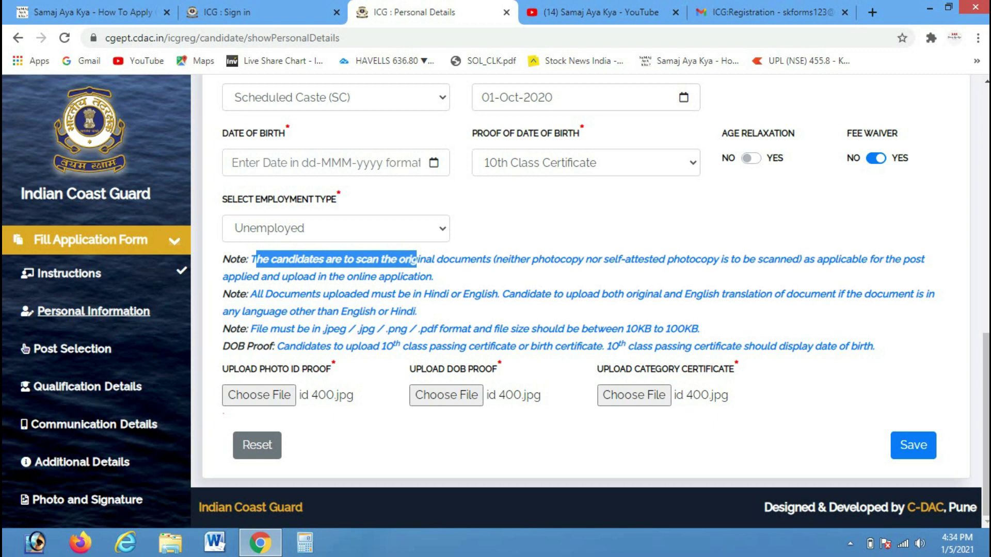
drag(590, 259, 638, 259)
drag(722, 259, 903, 259)
drag(241, 276, 354, 277)
click(354, 277)
drag(256, 260, 515, 259)
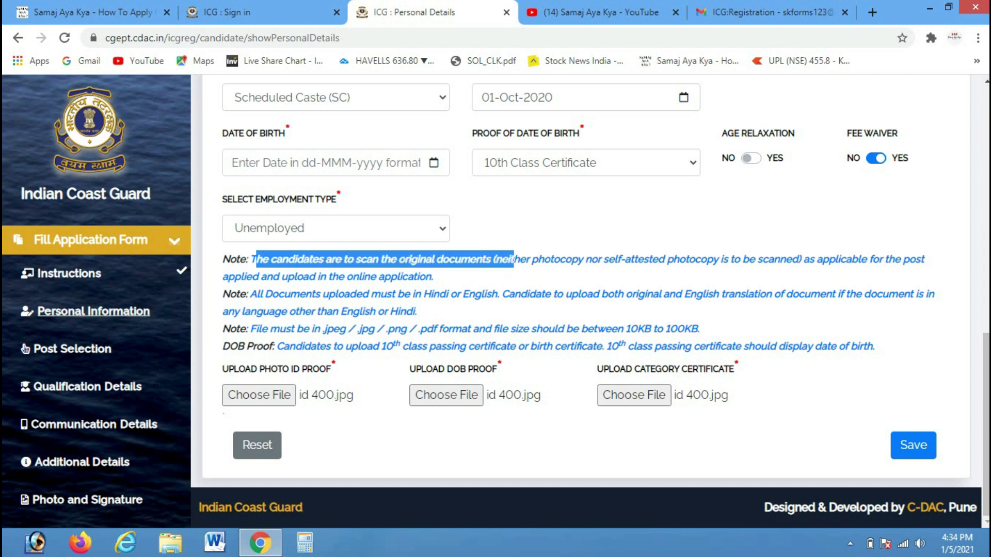
click(514, 259)
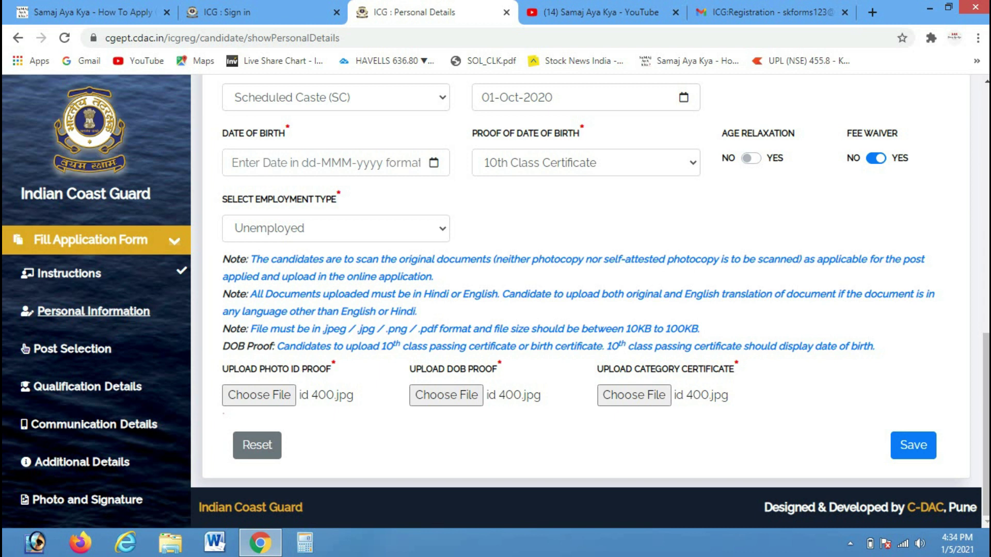
drag(404, 260, 470, 259)
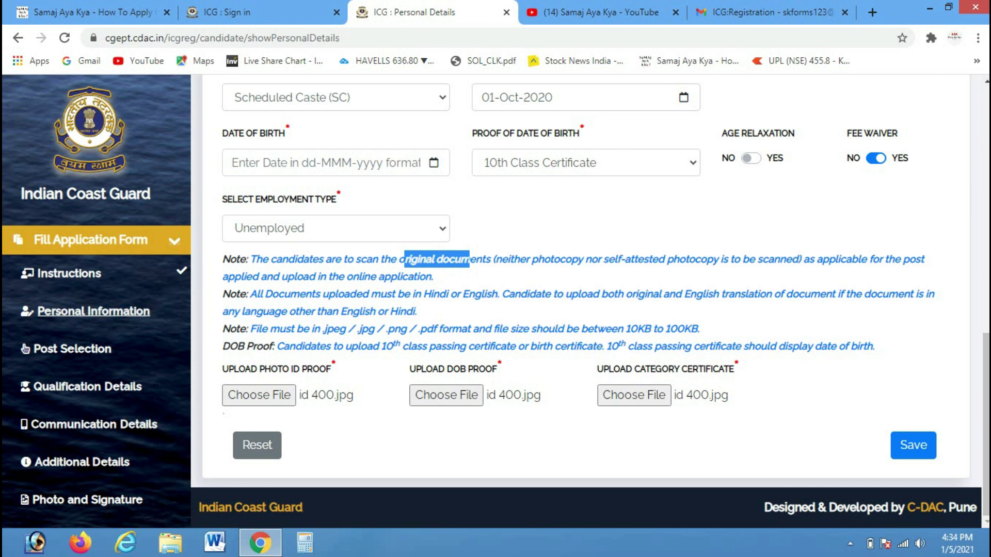
drag(421, 294, 514, 293)
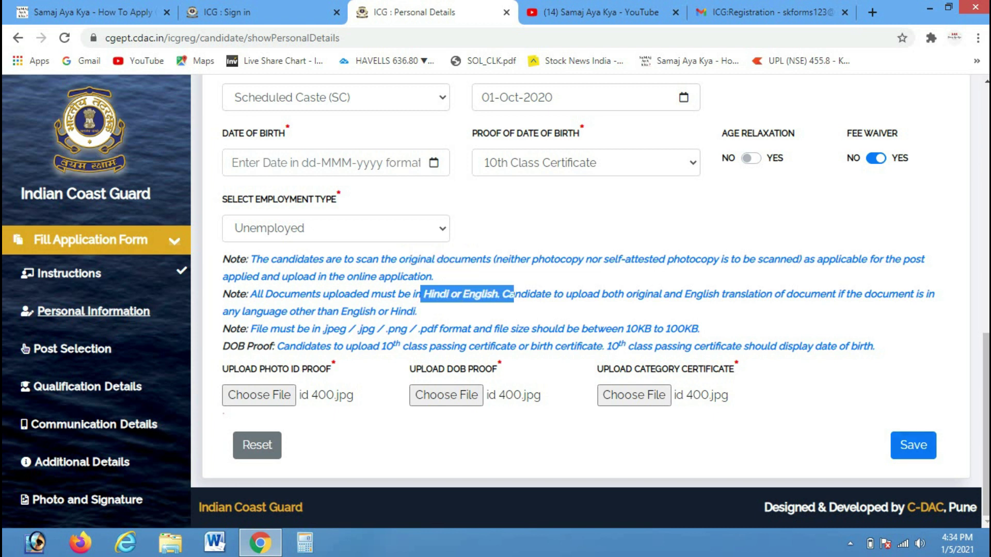
- Save the personal details form twice, surfacing the 'Choose marital status.' error
click(913, 445)
scroll(587, 282, down, 5)
scroll(586, 281, down, 2)
click(913, 446)
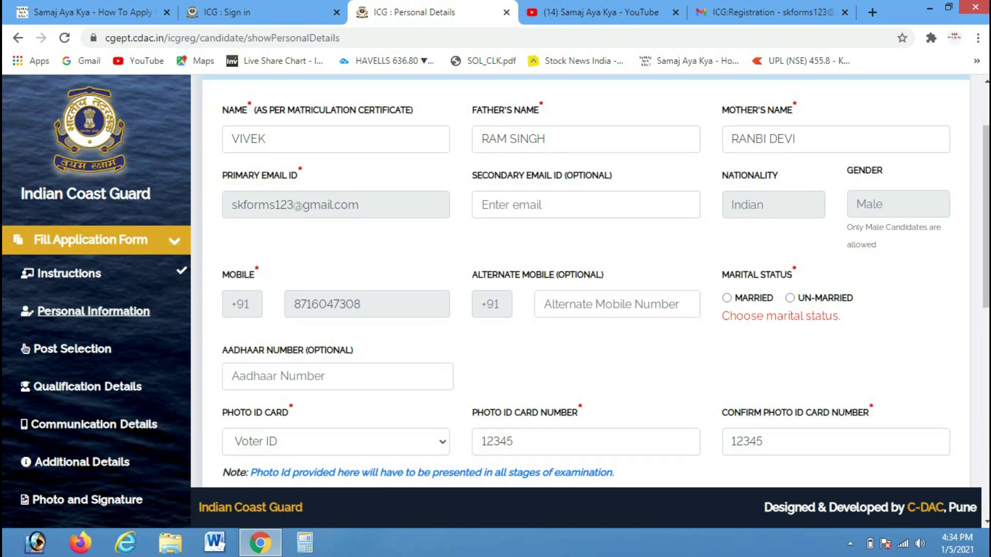
- Set the marital status to Un-married
click(789, 297)
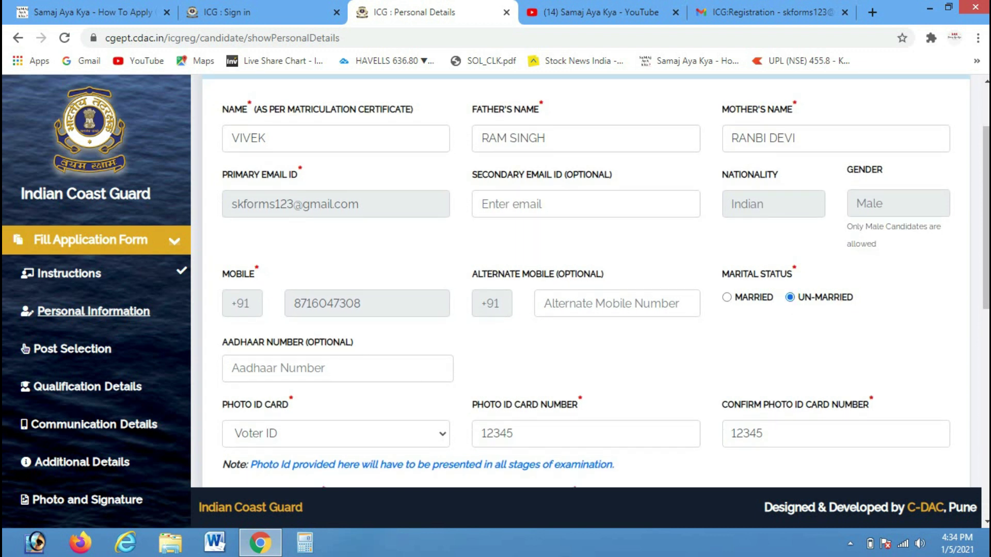
scroll(587, 281, down, 5)
scroll(586, 282, down, 5)
- Pick 01-Dec-1999 as the date of birth in the calendar
click(320, 165)
scroll(586, 282, up, 2)
scroll(586, 281, up, 1)
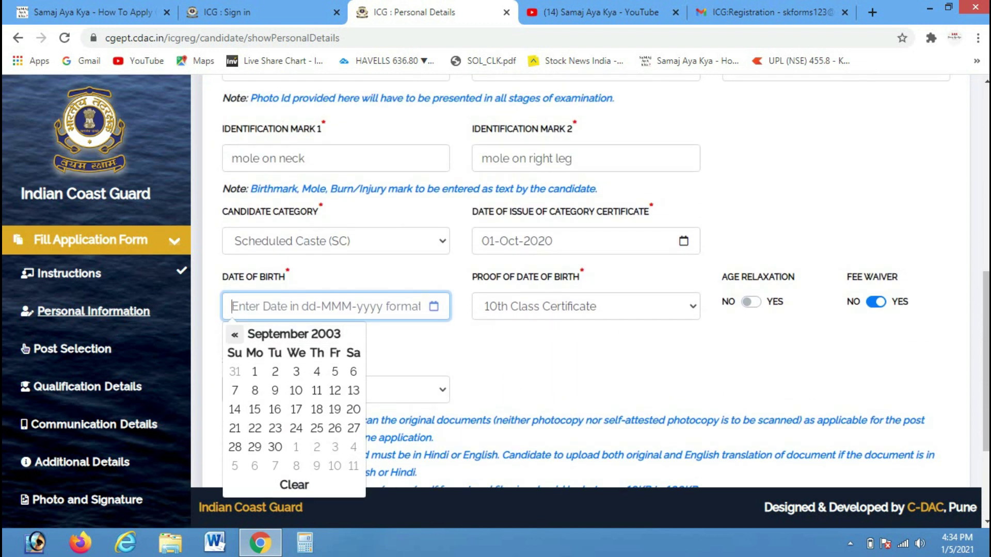
key(ctrl+shift+Tab)
key(ctrl+shift+Tab)
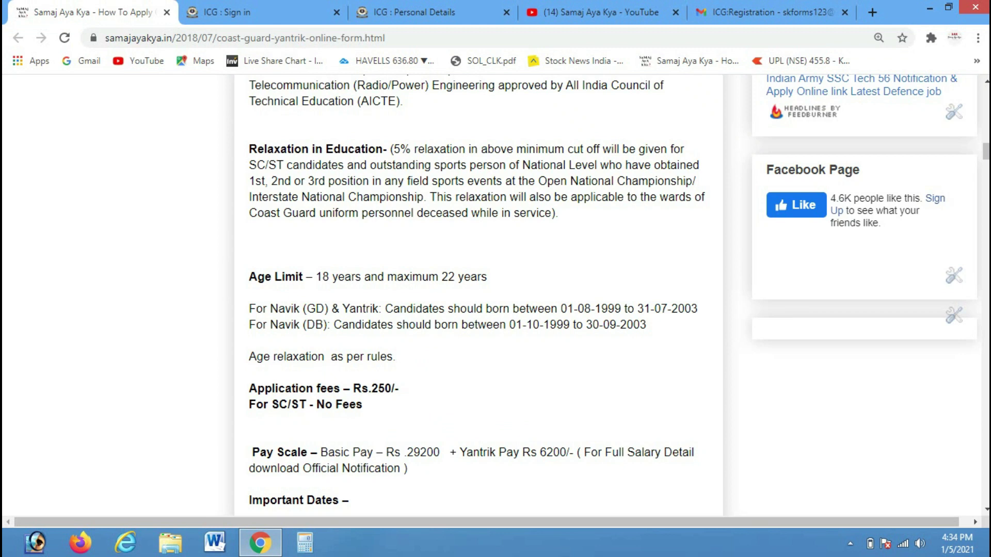
key(ctrl+Tab)
key(ctrl+Tab)
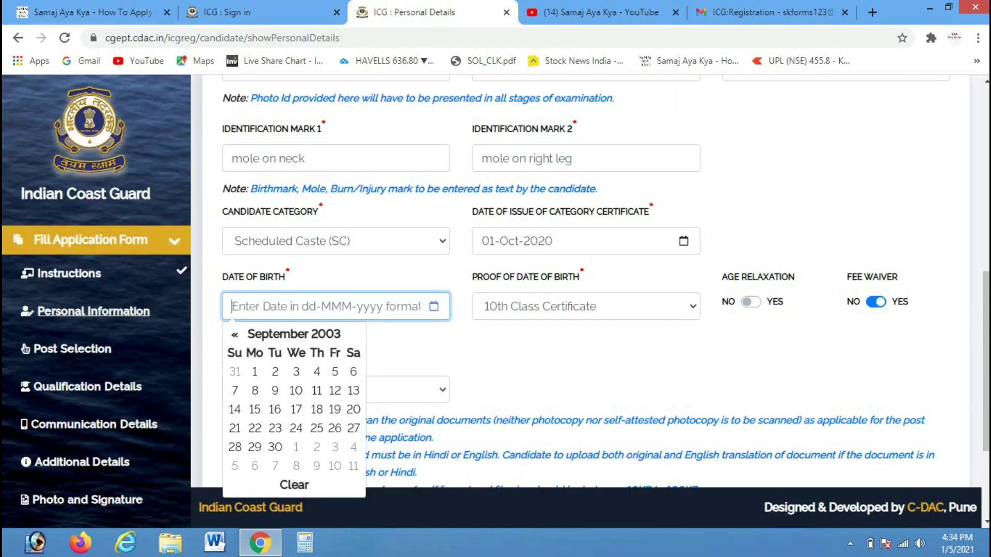
click(235, 334)
click(234, 334)
click(235, 335)
click(234, 334)
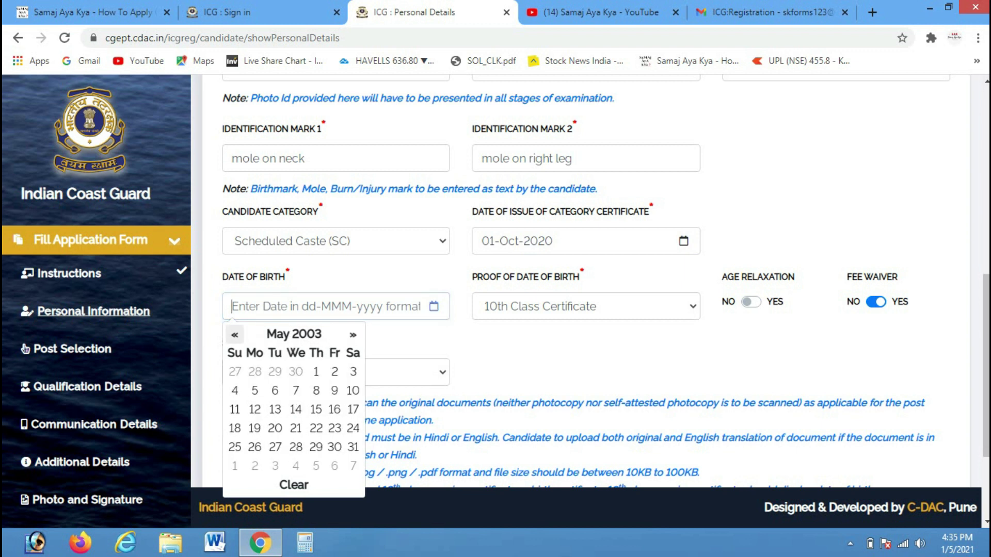
click(235, 334)
double_click(293, 334)
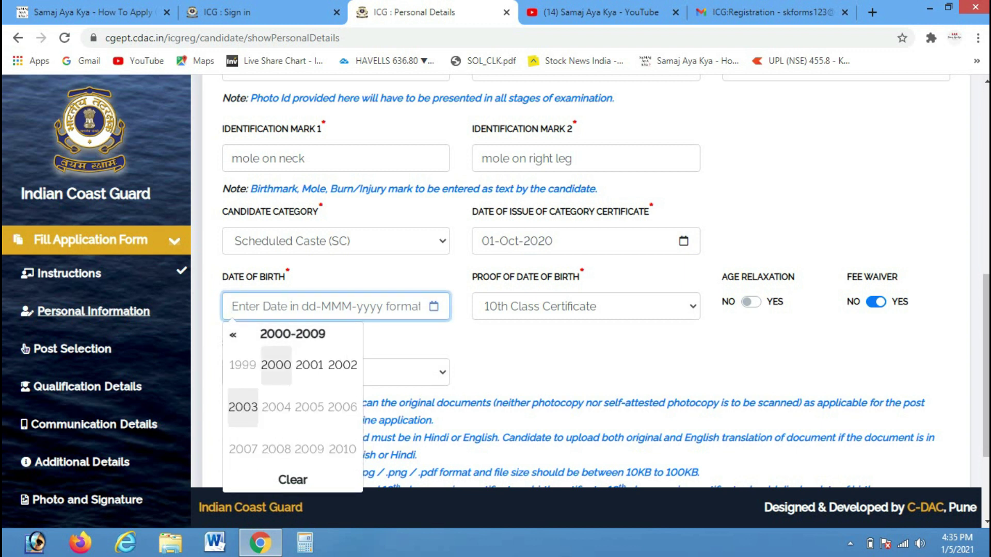
click(243, 365)
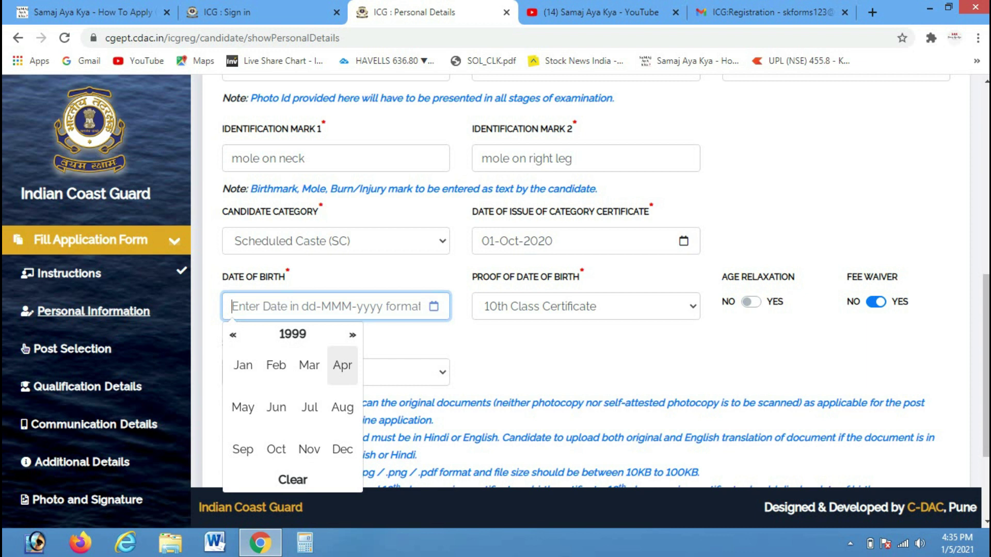
click(343, 449)
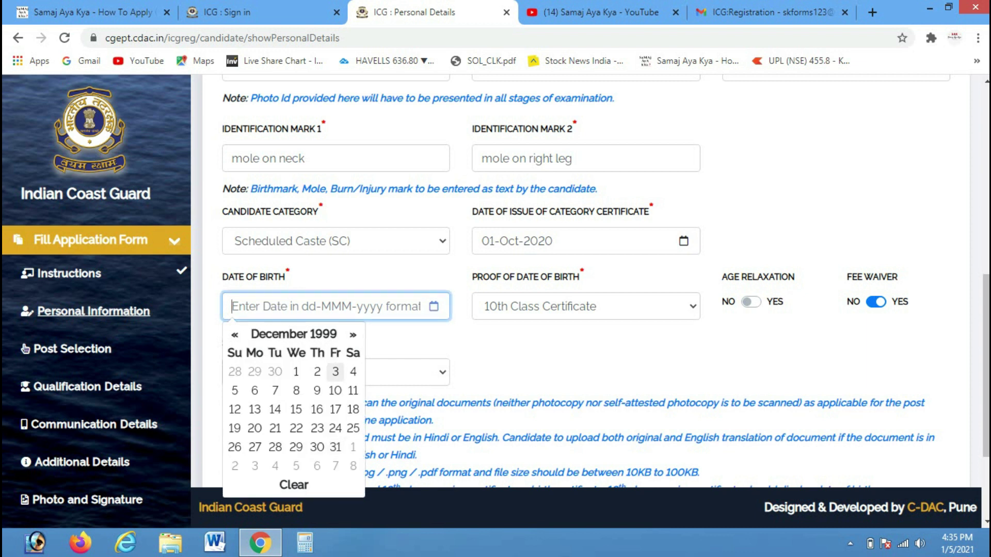
click(296, 371)
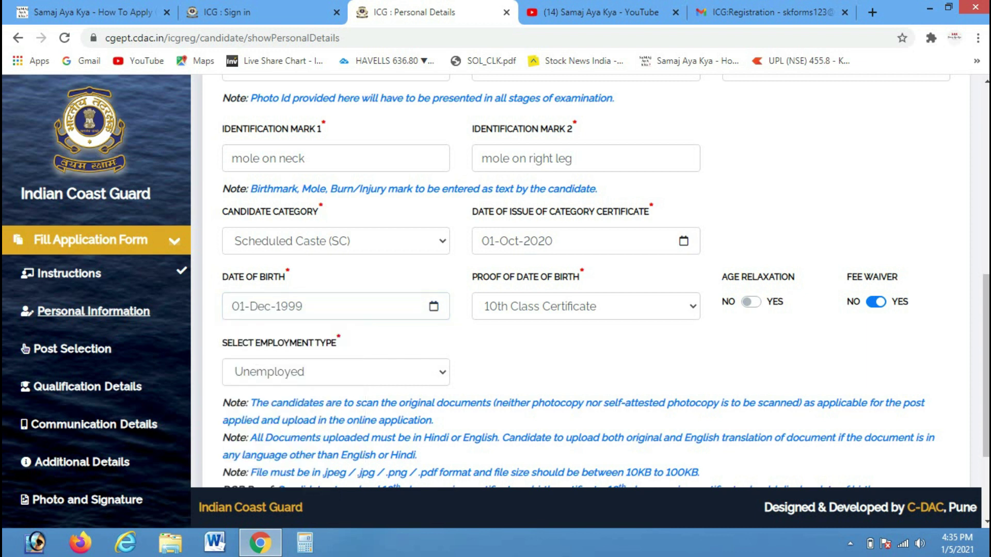
- Check the age limits in the blog article, then save the personal details
key(ctrl+shift+Tab)
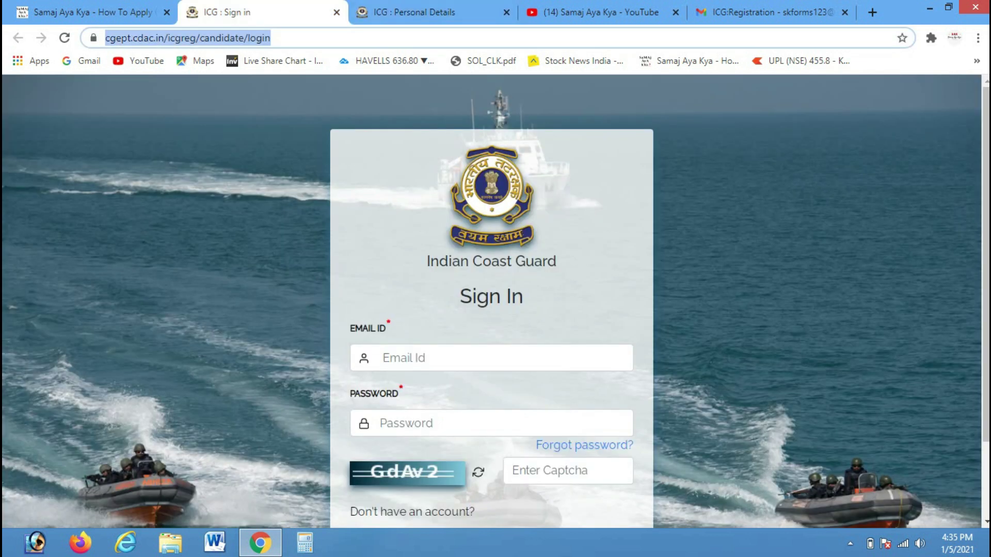
key(ctrl+shift+Tab)
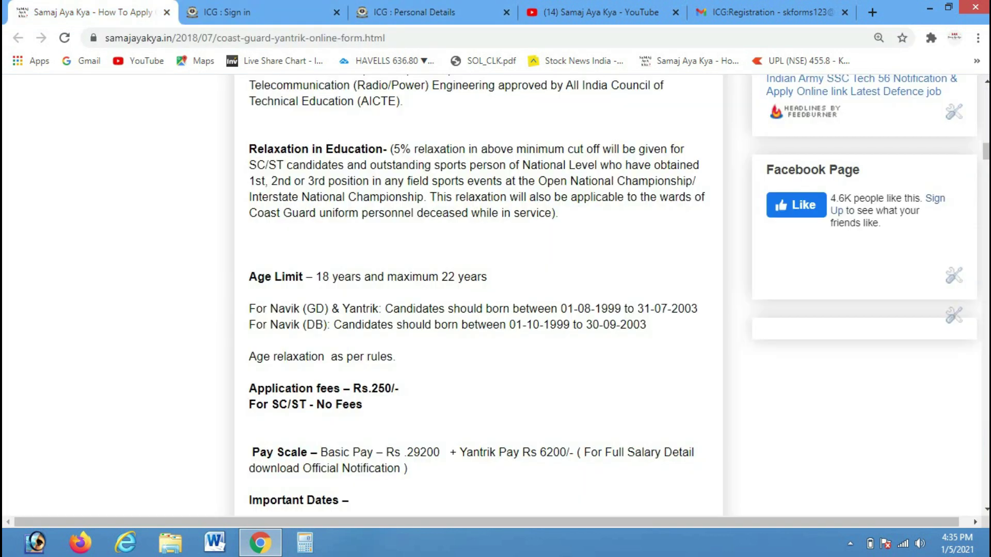
key(ctrl+Tab)
key(ctrl+Tab)
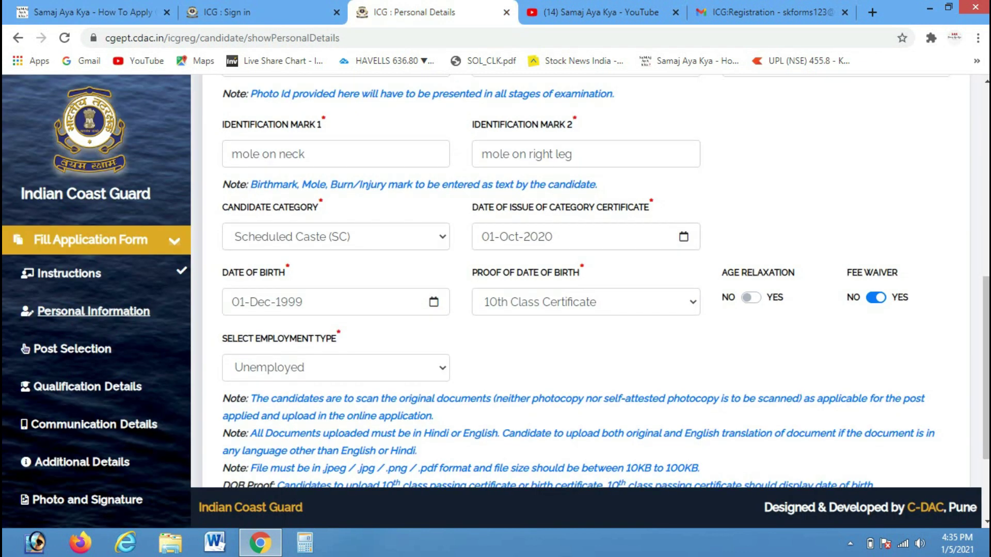
scroll(586, 279, down, 3)
click(913, 445)
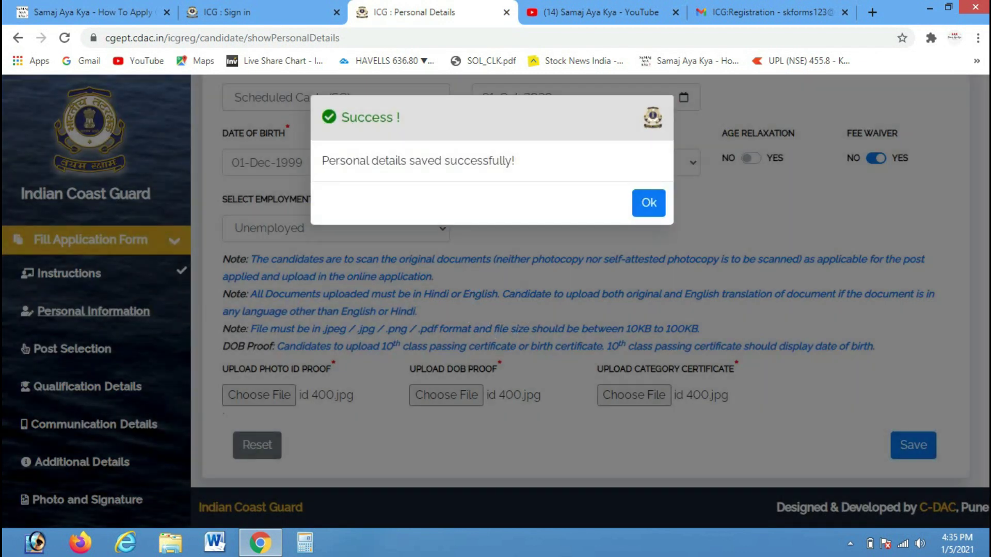
- Dismiss the success message and select the NAVIK (GD) post
click(651, 202)
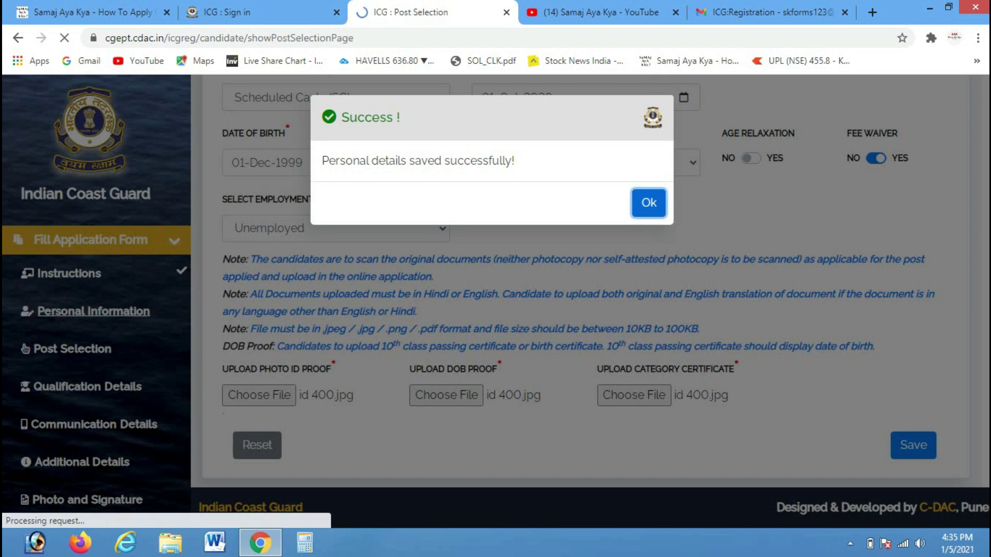
scroll(572, 279, down, 3)
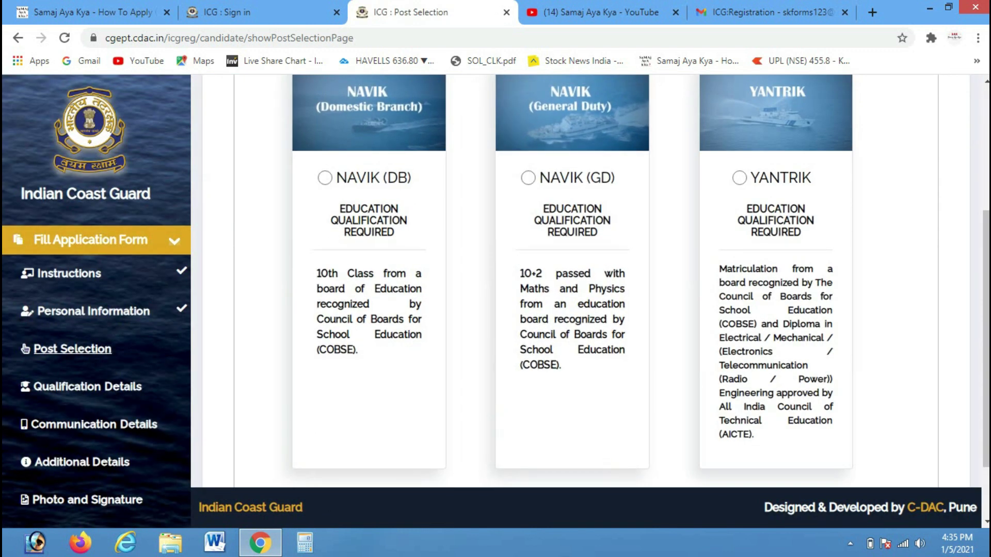
scroll(572, 279, up, 1)
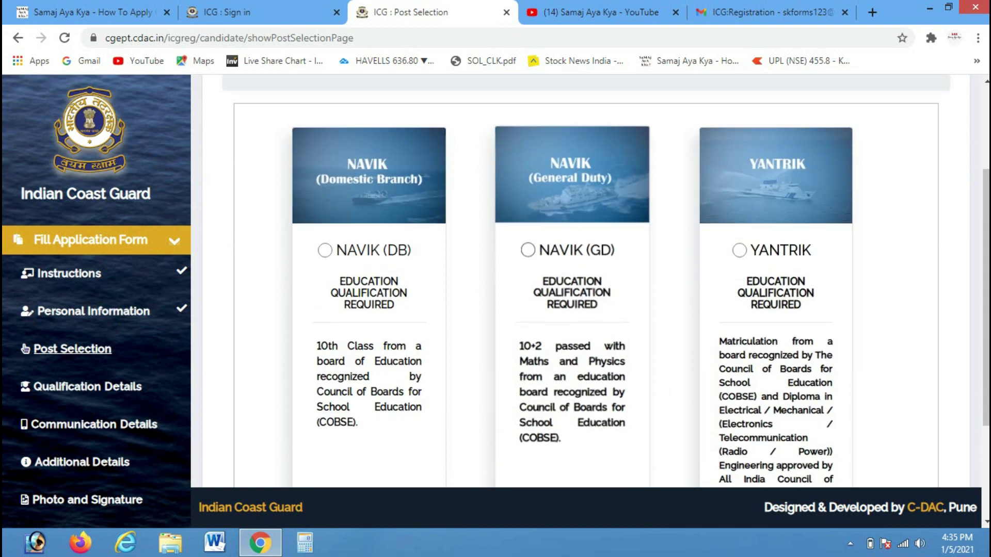
click(526, 246)
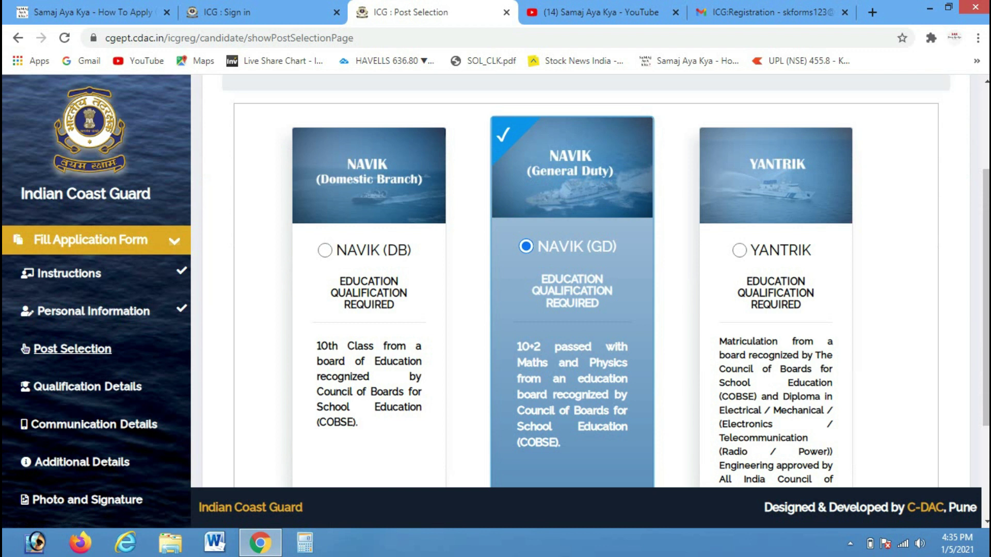
- Save the post choice and continue to the 10th Qualification Details form
scroll(572, 279, down, 2)
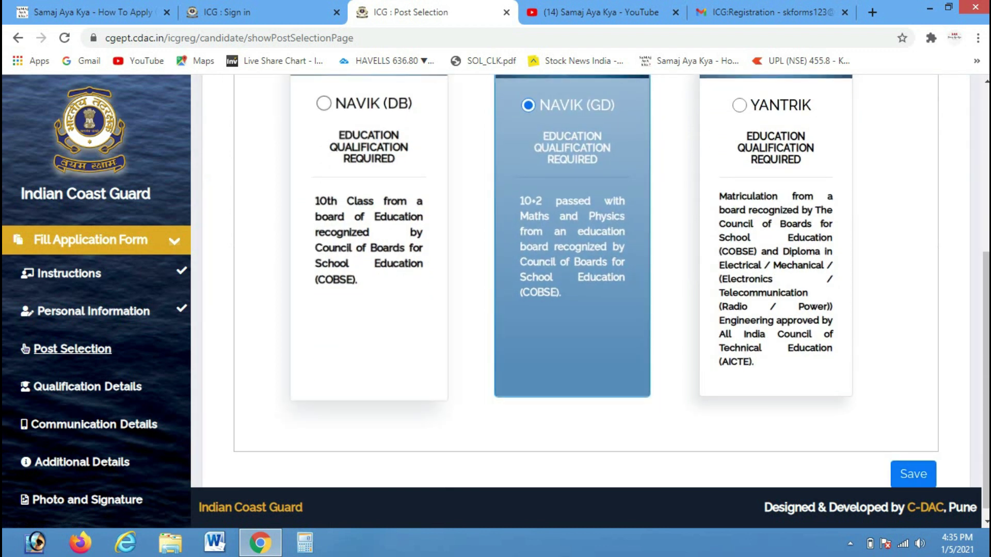
click(913, 474)
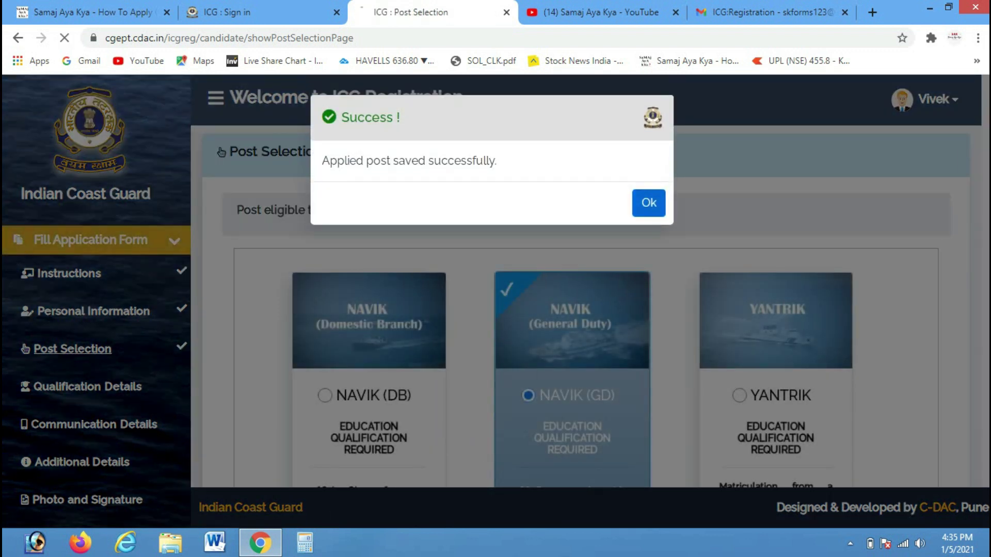
click(649, 203)
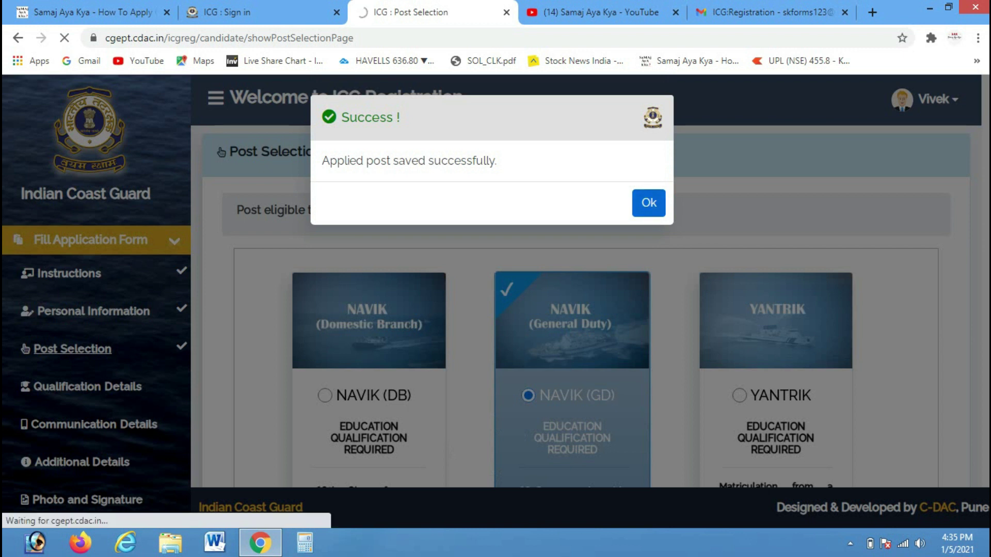
scroll(589, 282, down, 4)
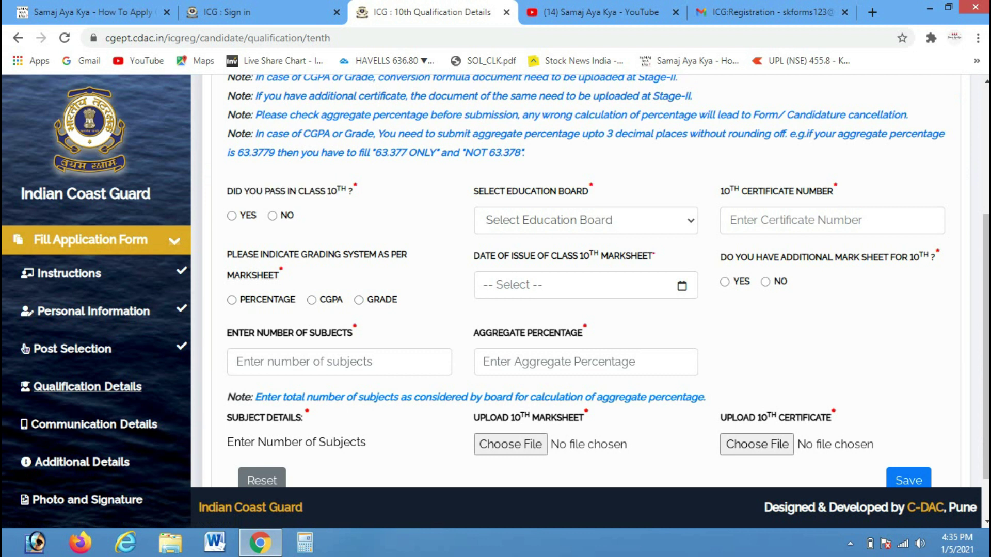
- Mark Class 10 as passed and choose The J & K State Board of School Education
click(232, 216)
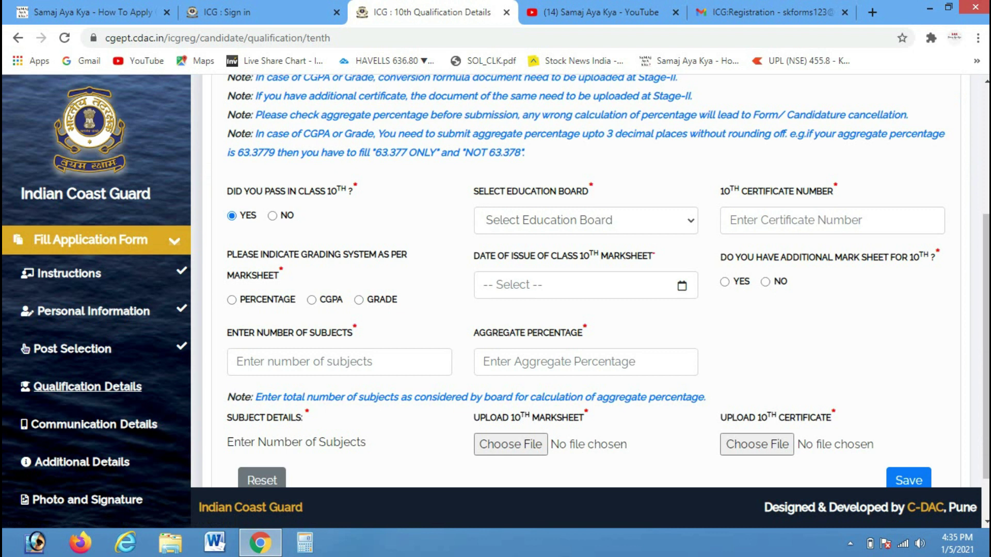
click(586, 220)
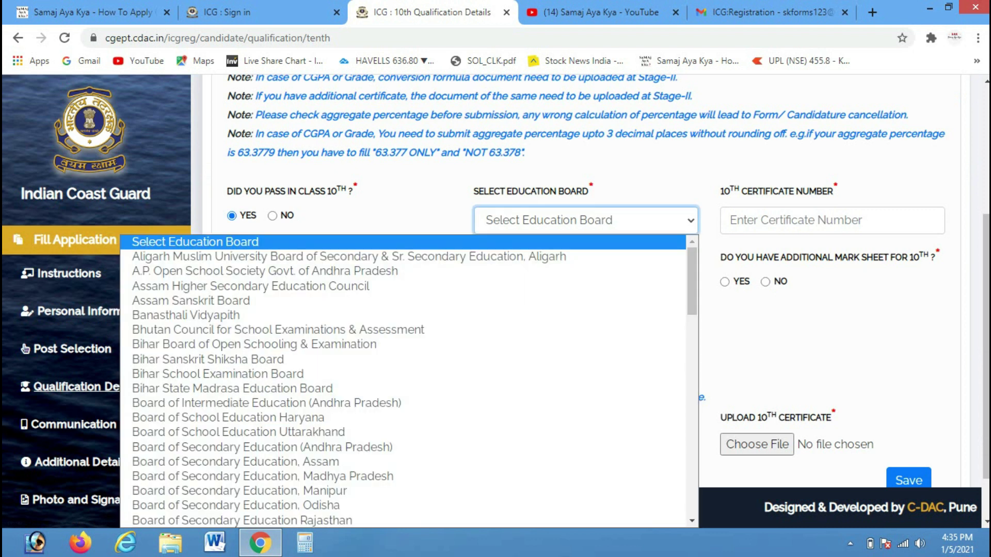
key(j)
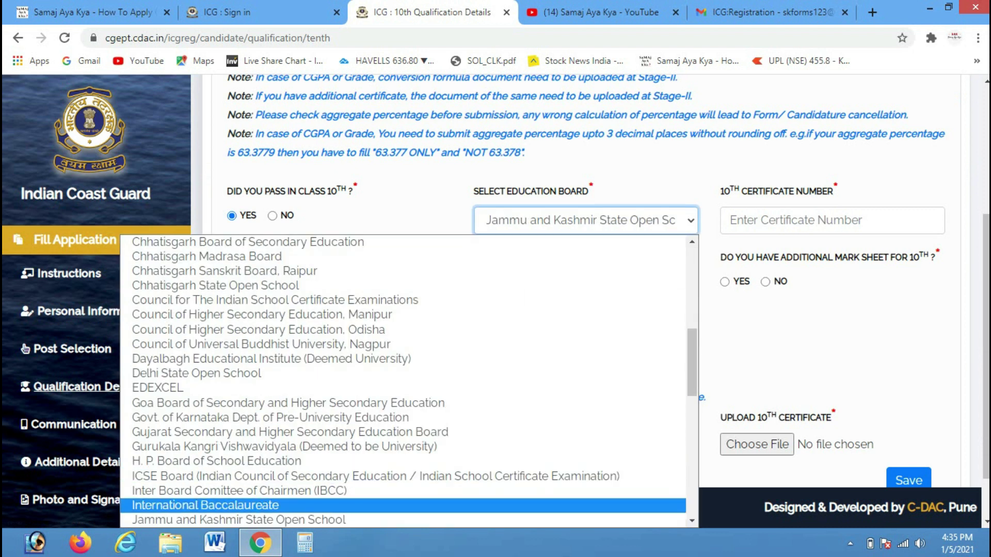
scroll(403, 382, down, 3)
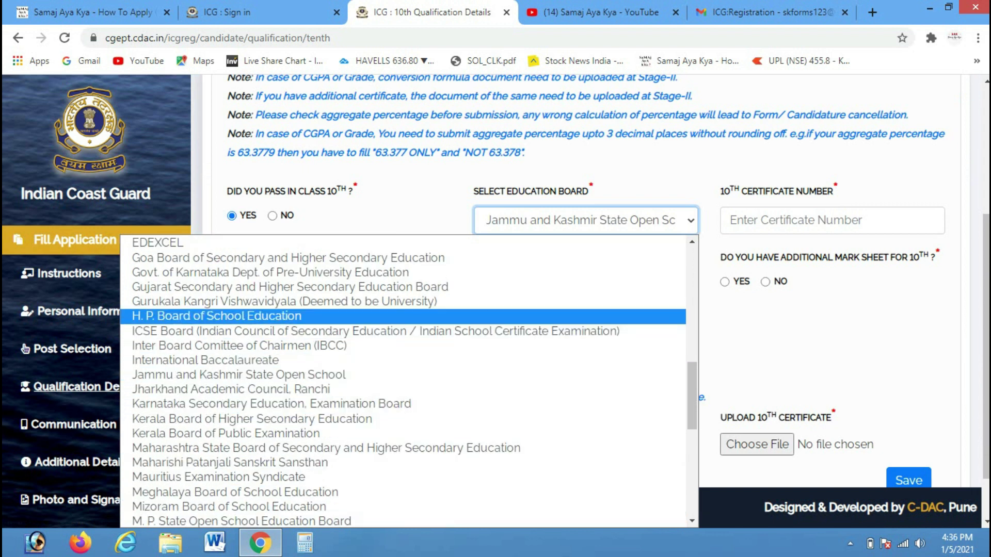
scroll(403, 382, down, 10)
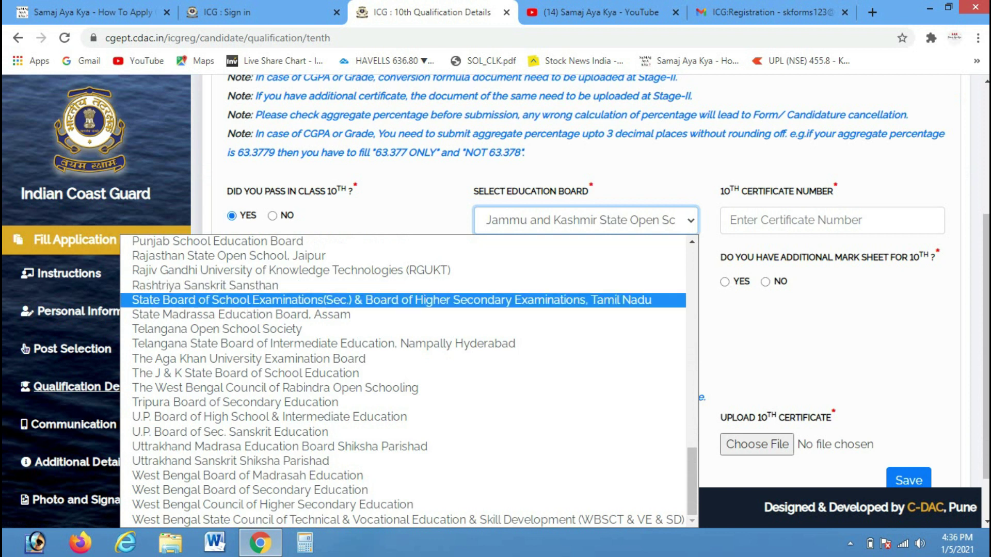
scroll(402, 382, up, 3)
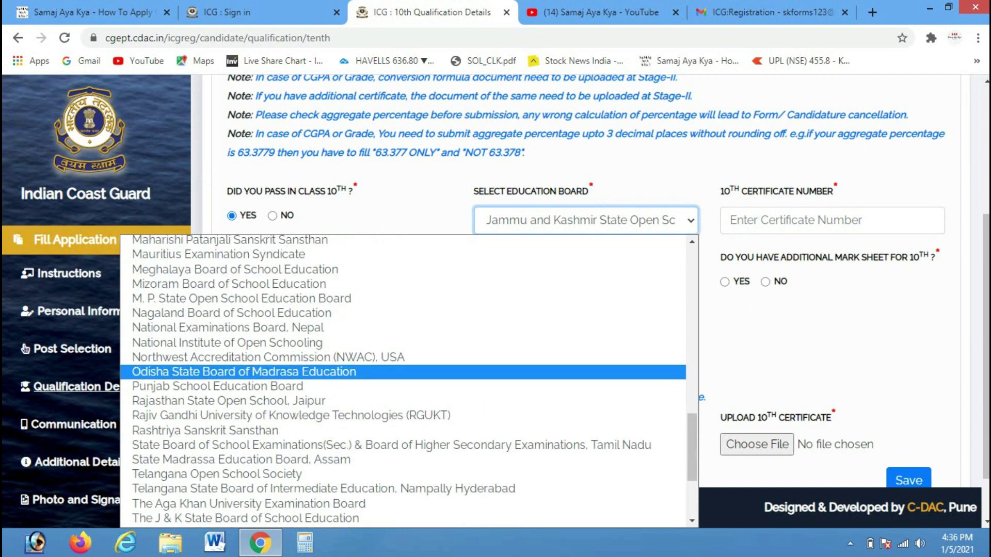
scroll(402, 371, up, 3)
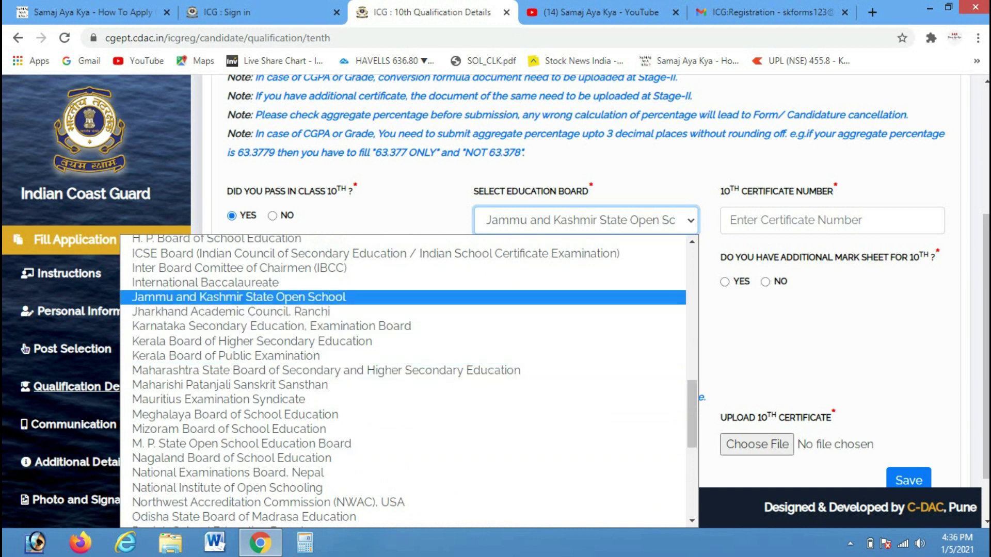
scroll(402, 382, up, 3)
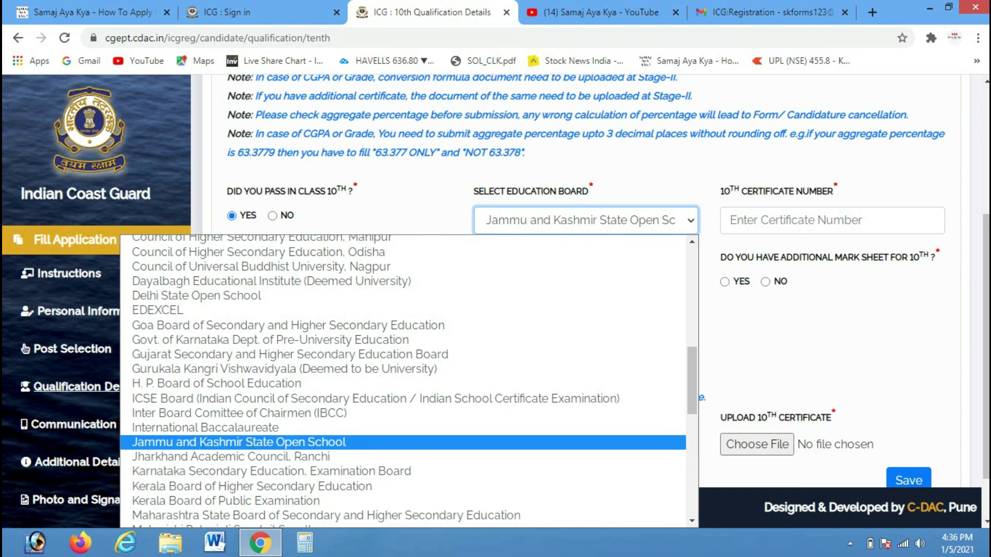
scroll(403, 372, up, 3)
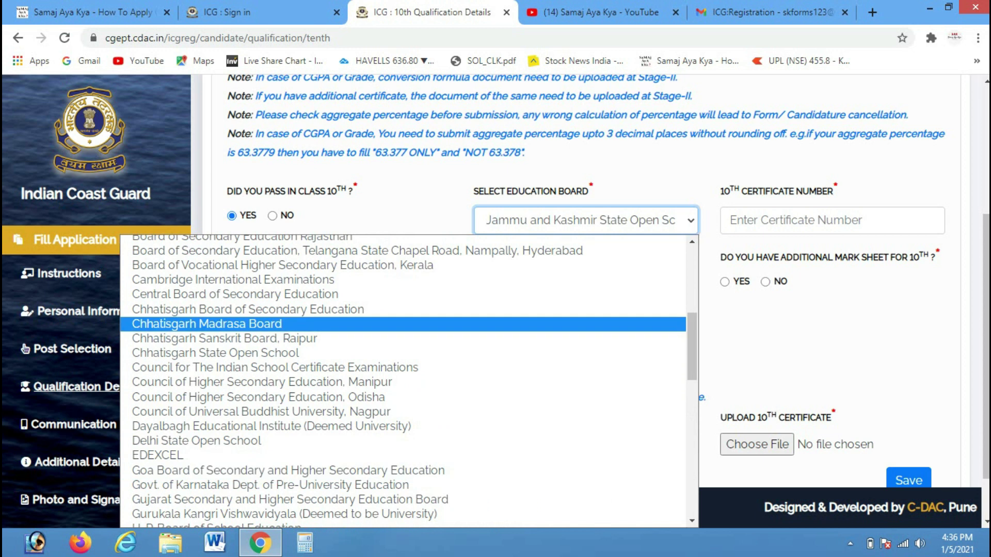
scroll(362, 328, up, 6)
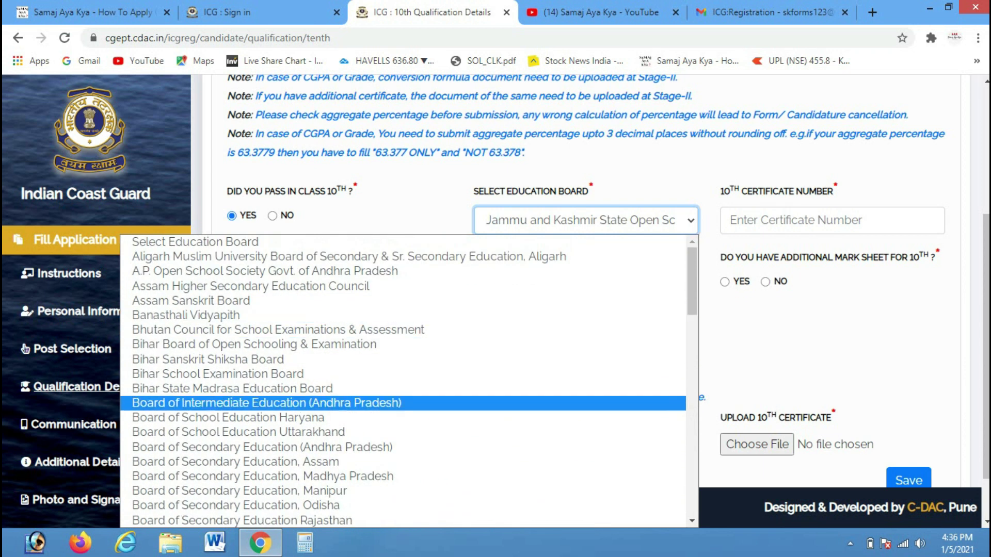
scroll(309, 403, down, 3)
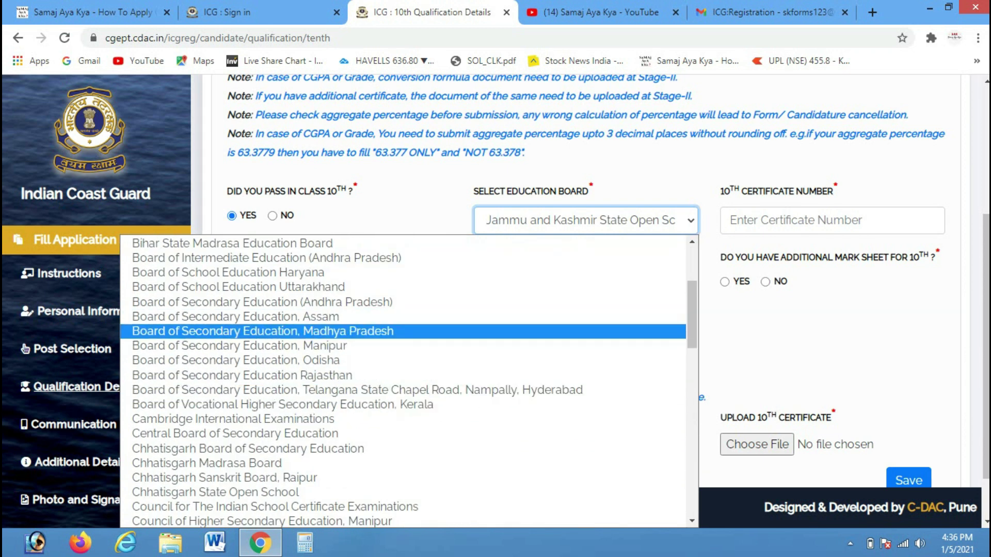
scroll(403, 381, down, 5)
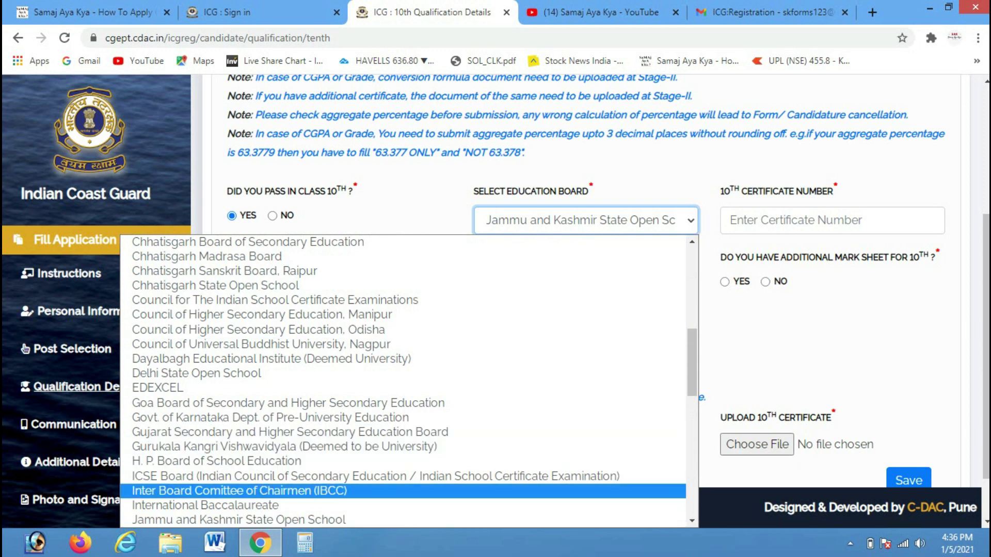
scroll(362, 485, down, 3)
scroll(361, 470, down, 8)
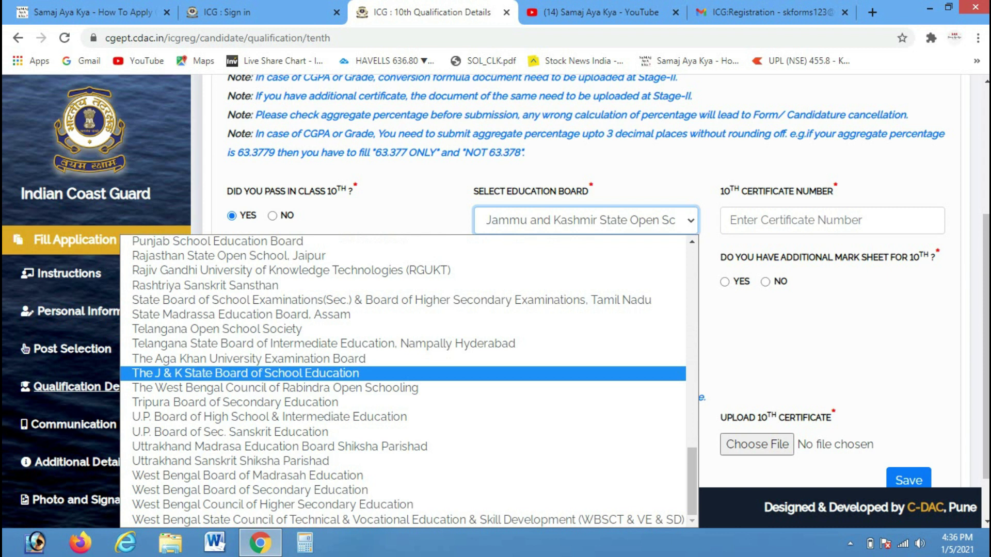
click(437, 372)
click(729, 220)
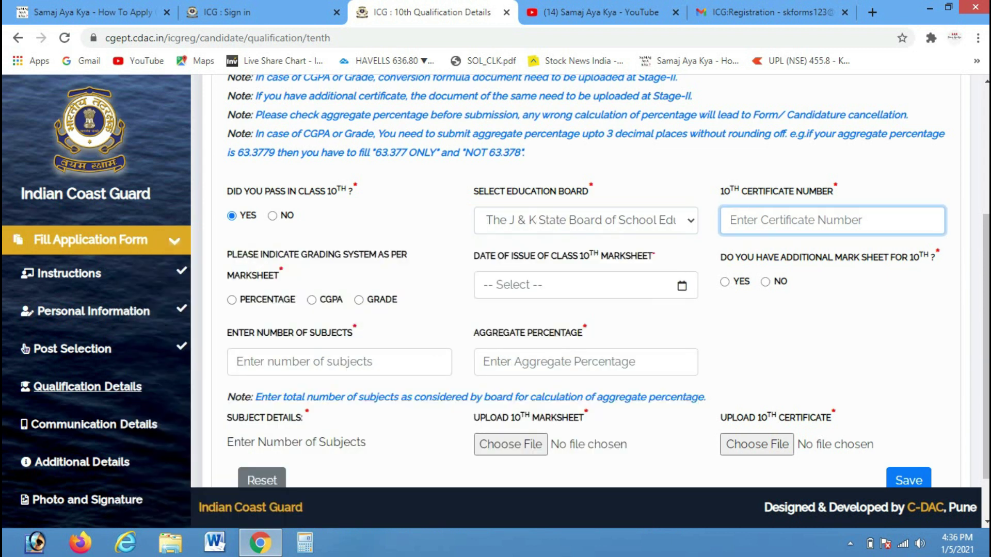
- Enter 10th certificate number 54321 and choose Percentage as the grading system
text(54321)
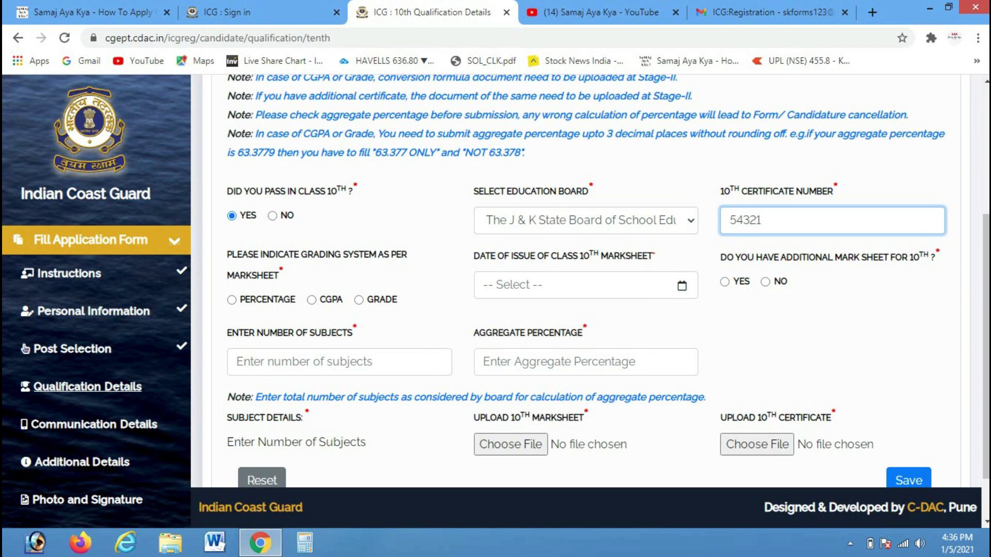
key(Tab)
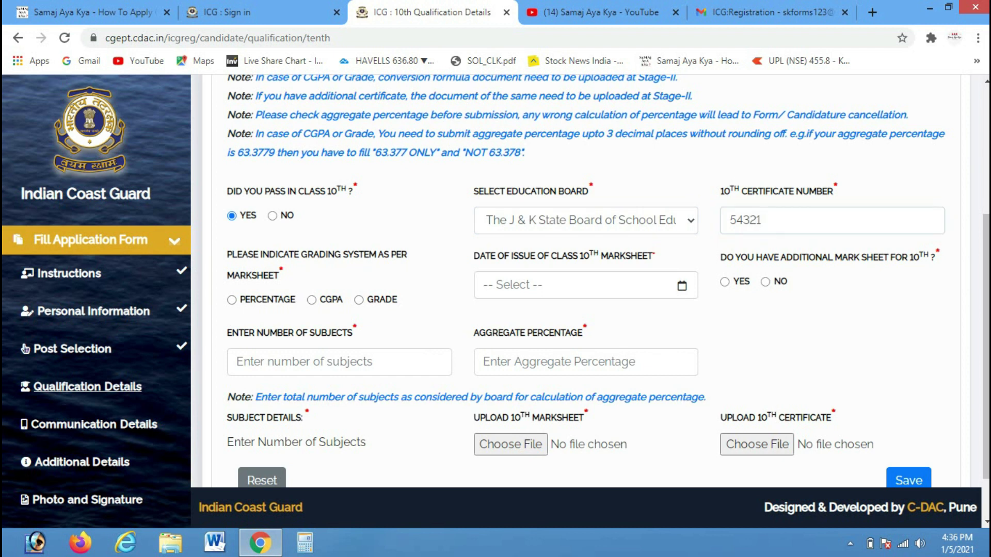
drag(300, 254, 390, 254)
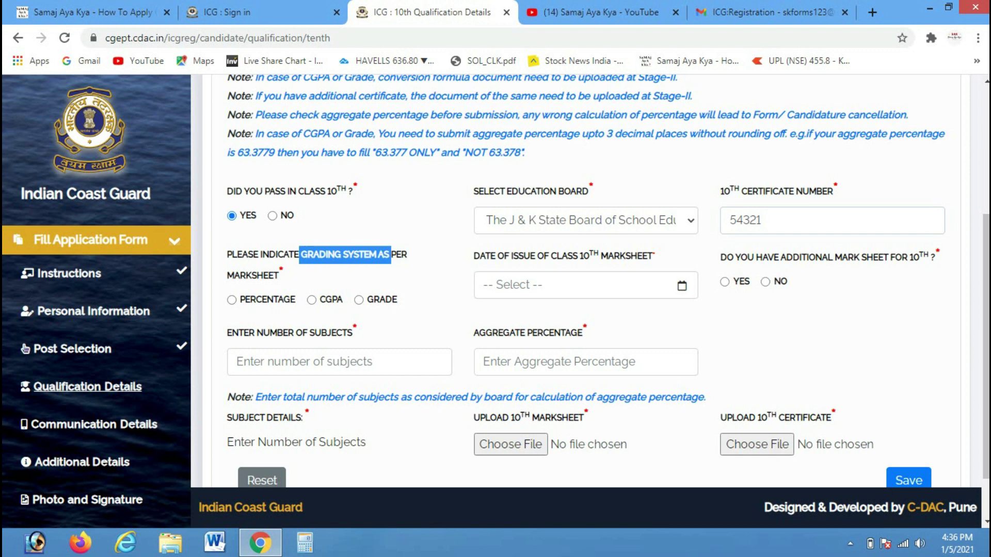
click(231, 299)
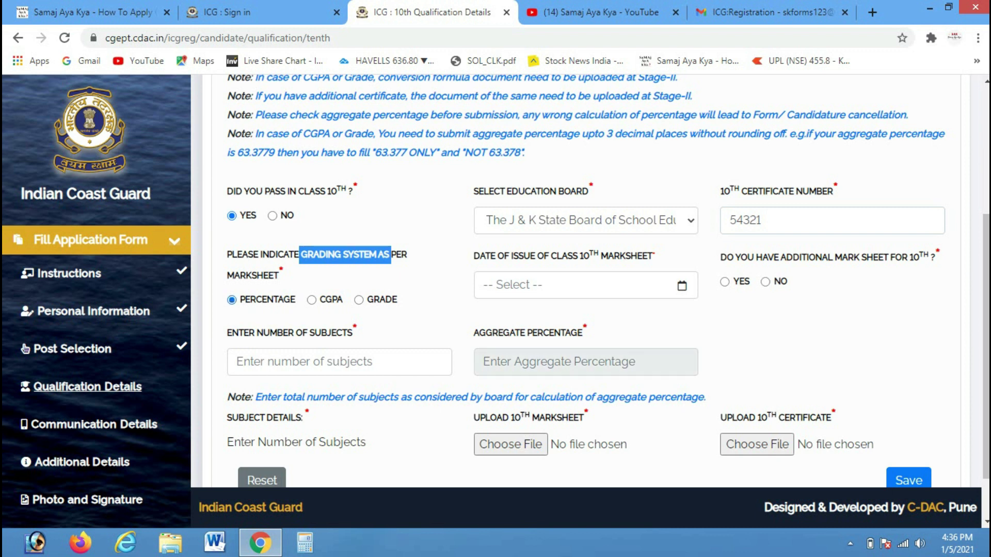
- Set the mark sheet issue date to 01-01-2015 and answer No to additional mark sheet
click(511, 285)
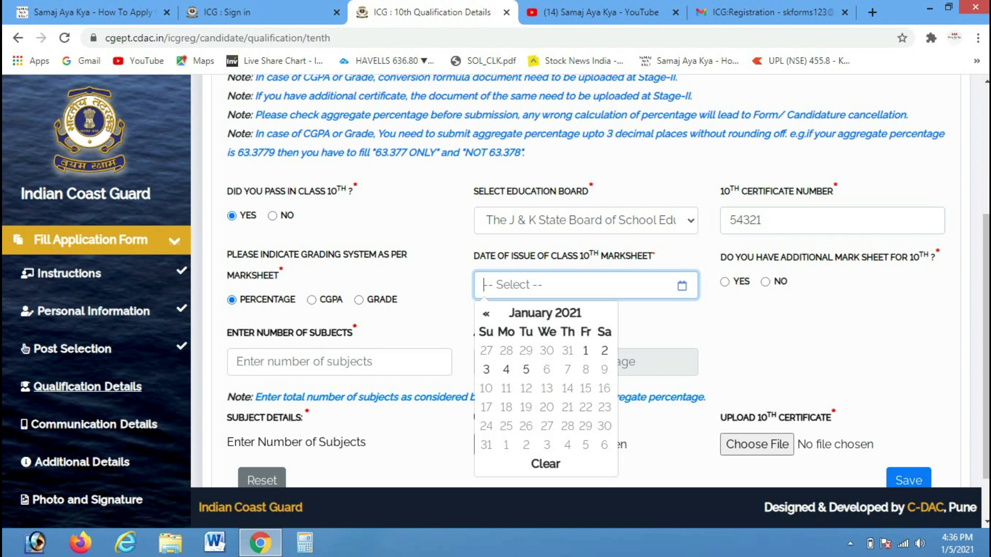
click(485, 313)
click(486, 314)
click(486, 313)
click(486, 314)
click(544, 313)
click(544, 313)
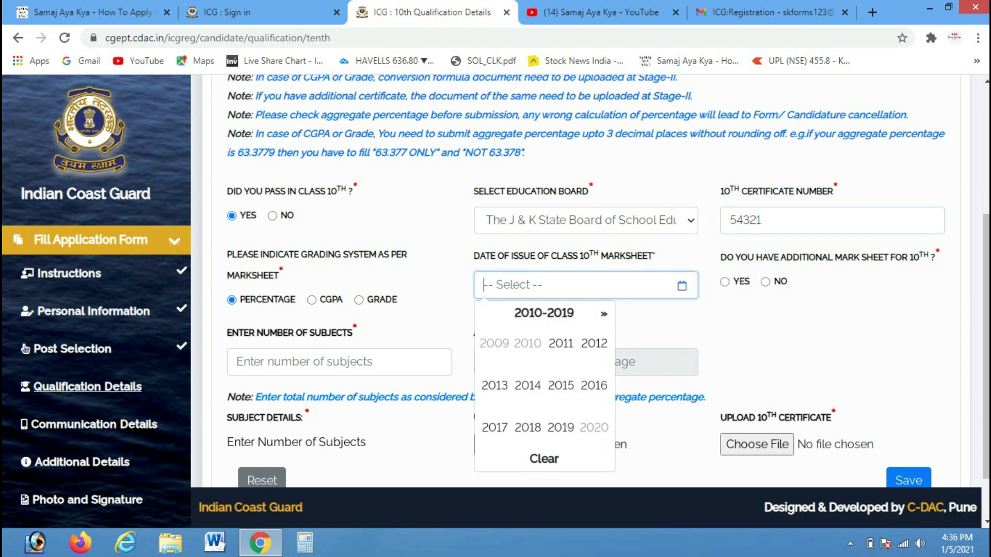
click(560, 386)
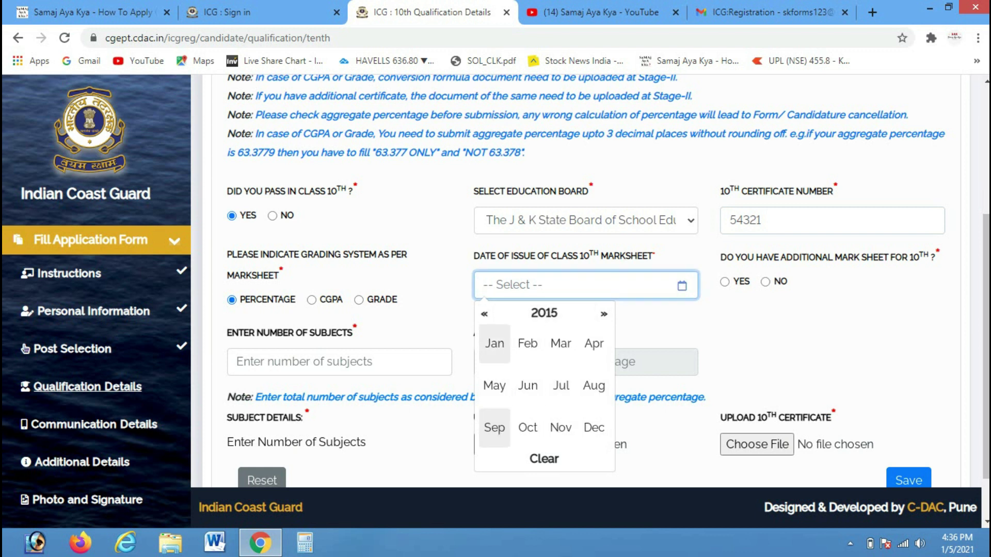
click(495, 343)
click(568, 350)
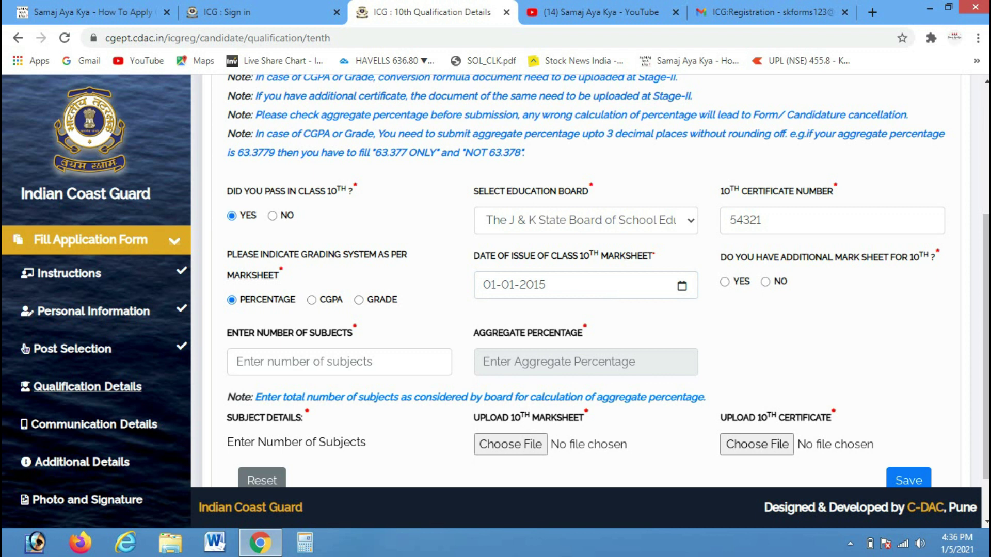
click(765, 281)
- Enter 5 as the number of Class 10 subjects, producing a five-row marks table
scroll(586, 282, down, 2)
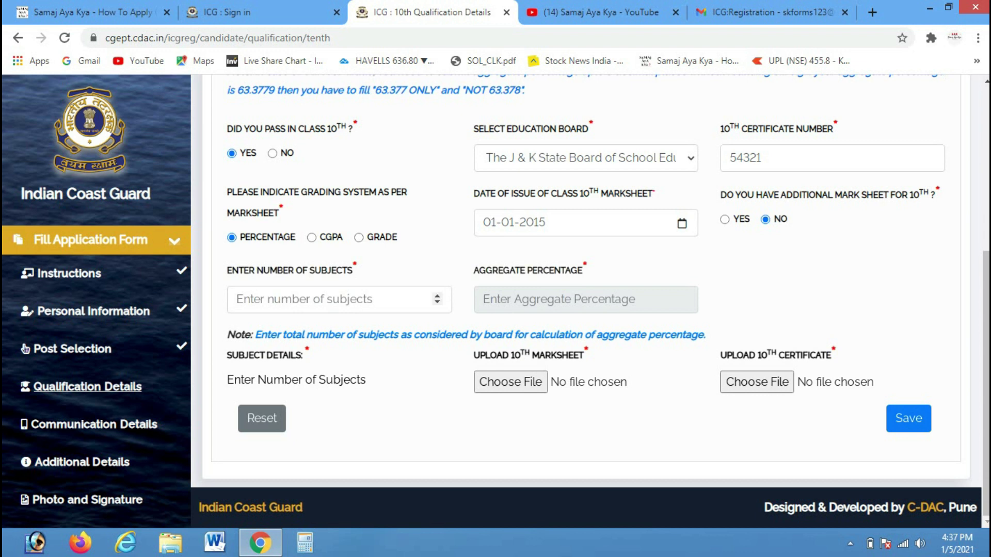
click(309, 300)
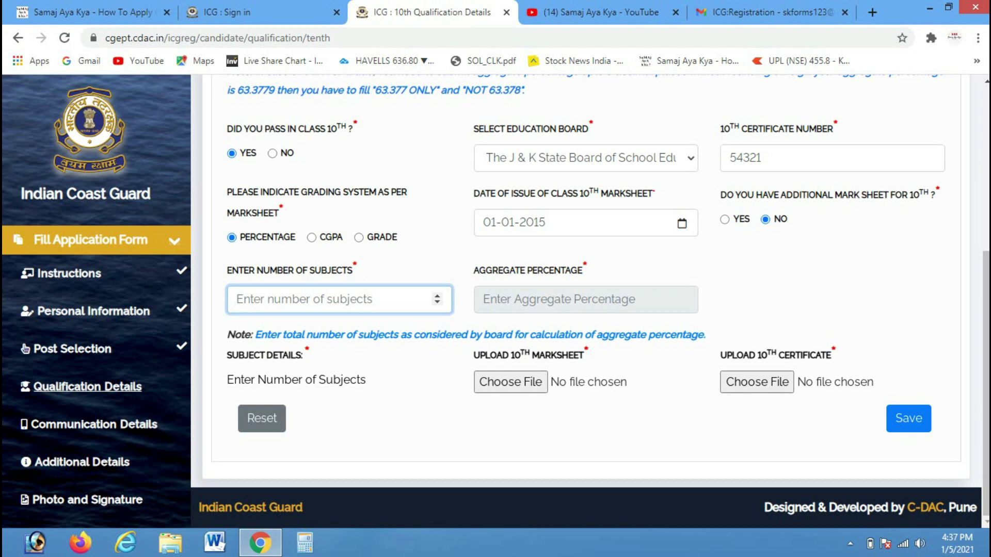
text(50)
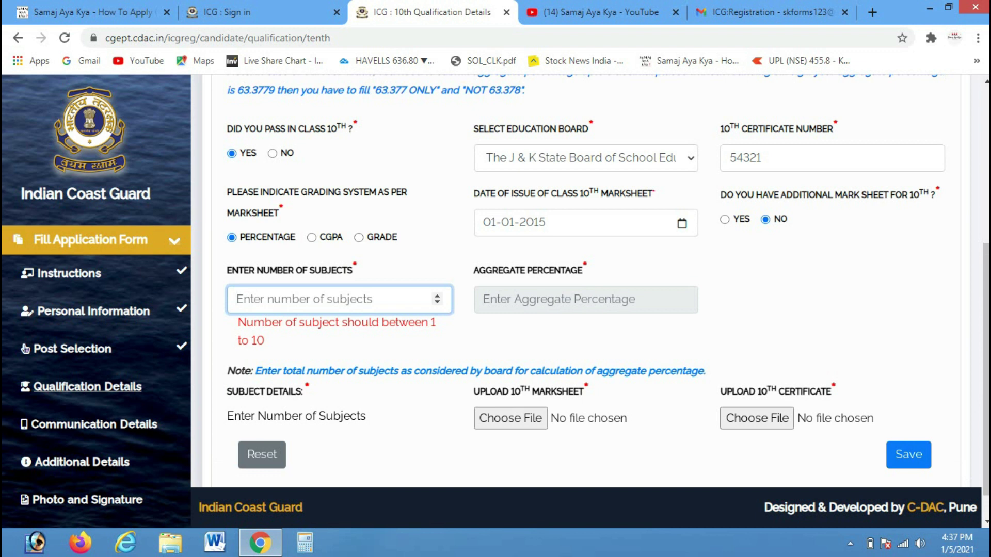
text(5)
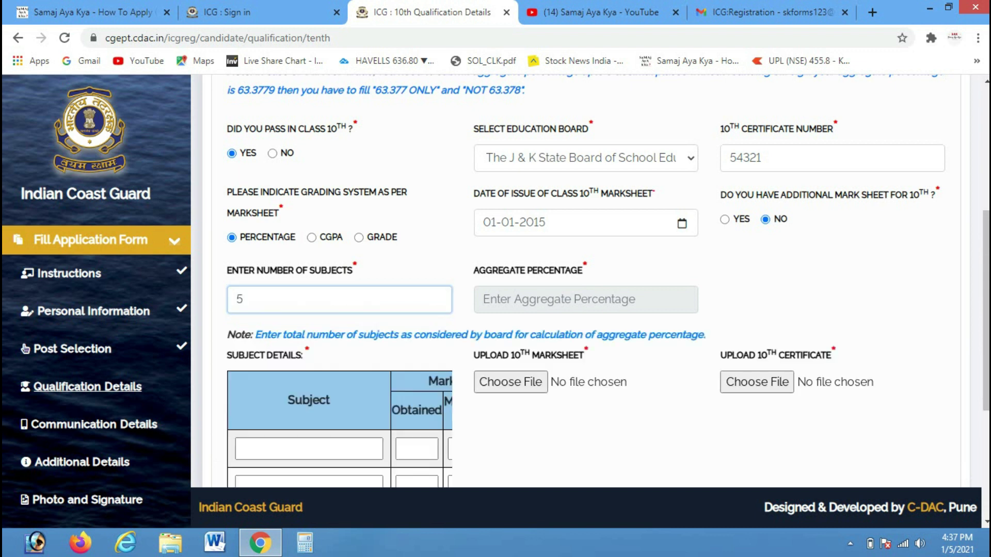
scroll(589, 279, down, 5)
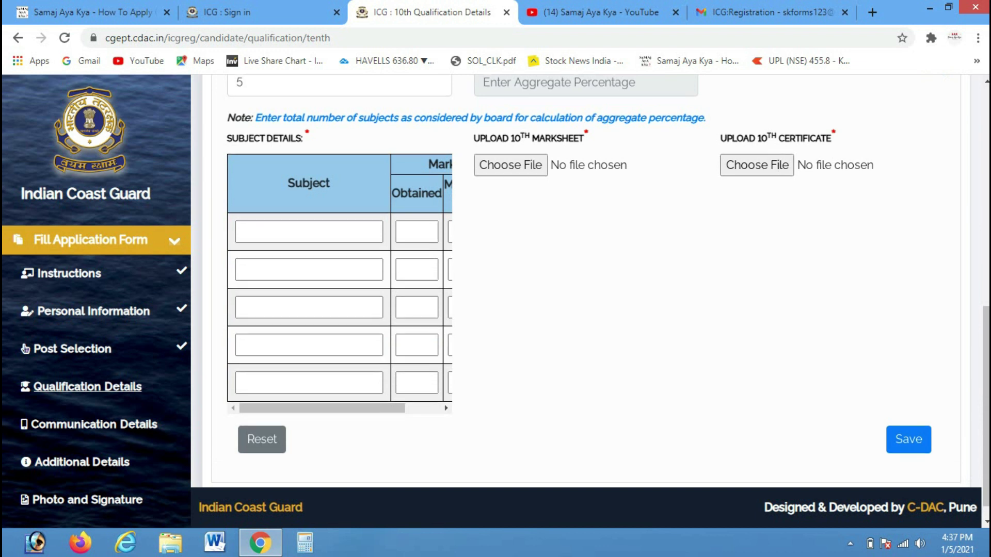
scroll(588, 278, up, 4)
scroll(588, 279, up, 3)
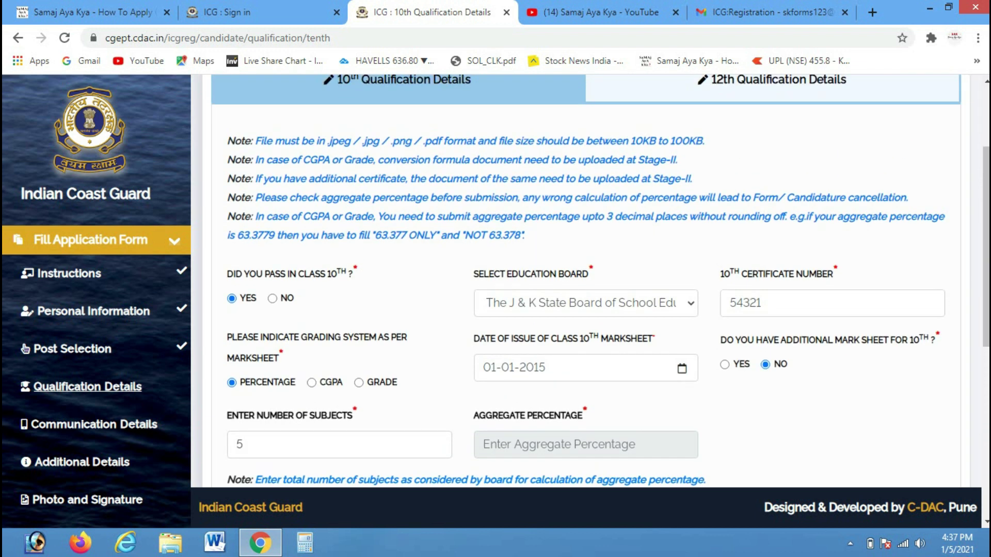
scroll(588, 279, up, 3)
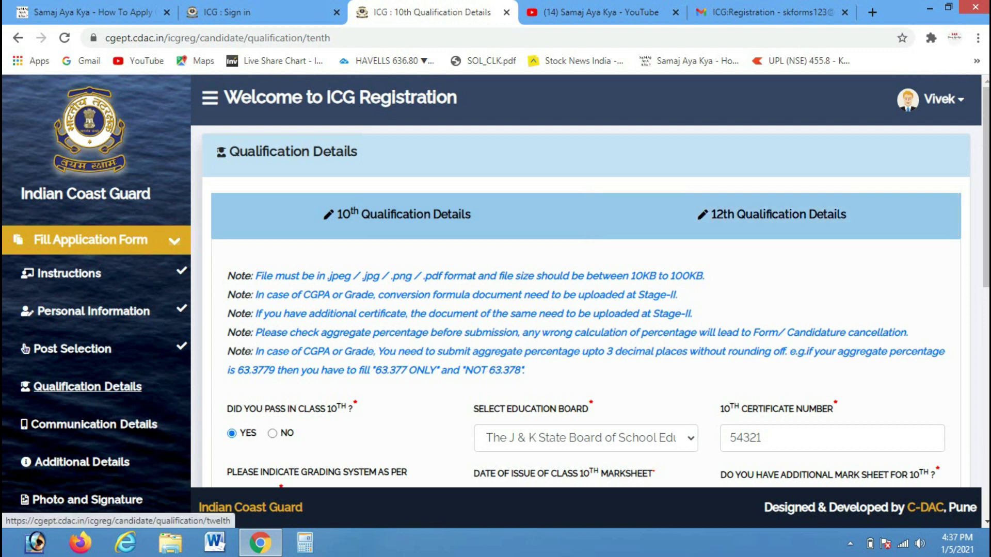
scroll(588, 282, down, 6)
- Enter English as the first subject, briefly trying CGPA and Grade before keeping Percentage
click(309, 294)
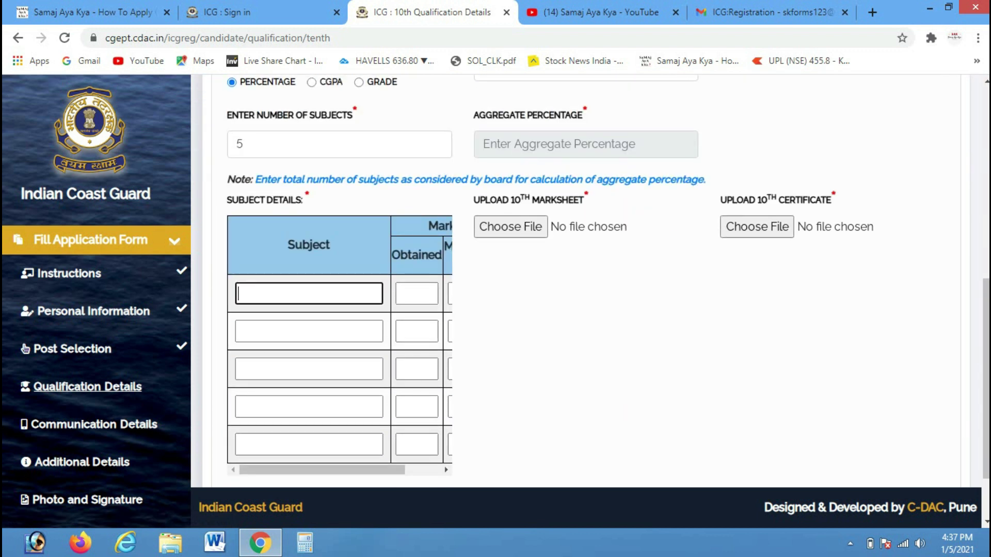
text(english)
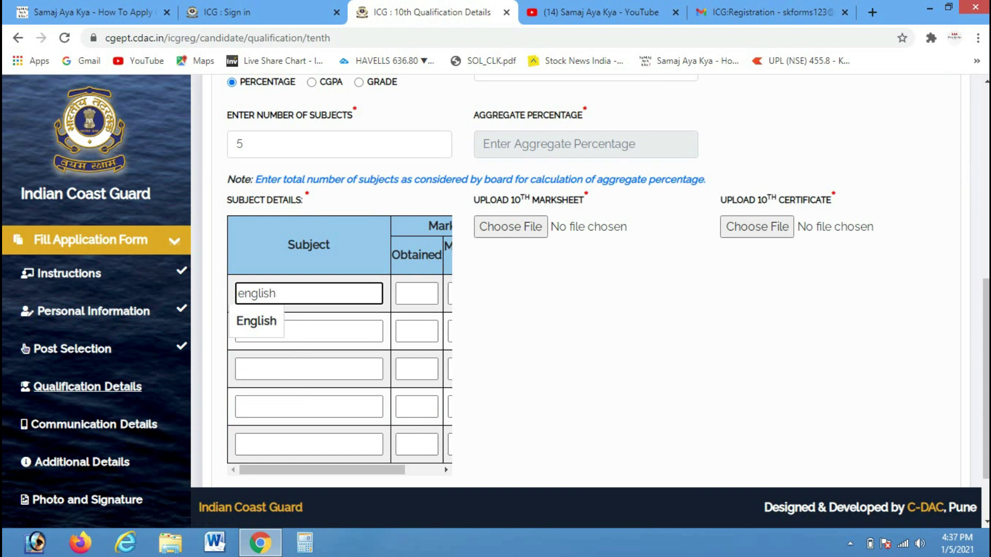
scroll(588, 282, up, 4)
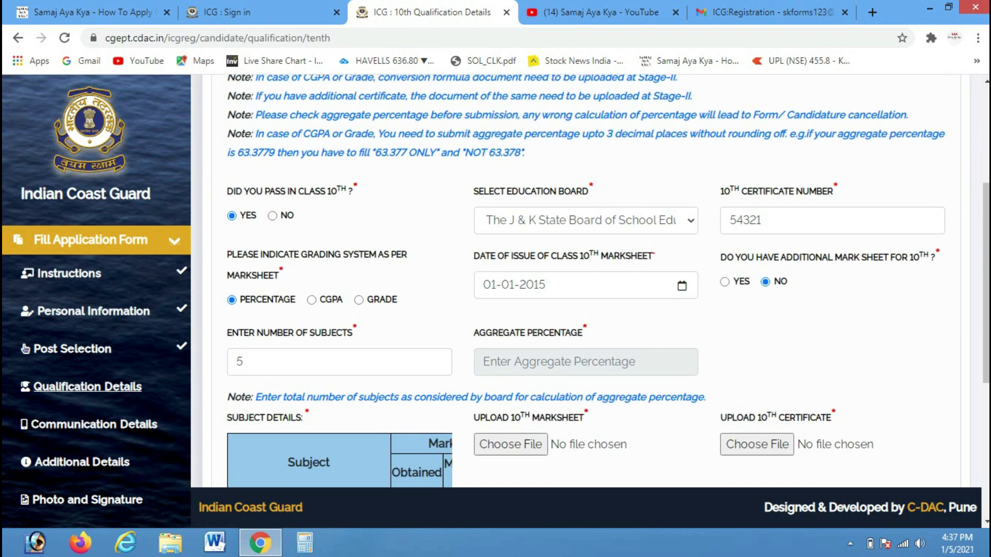
click(312, 300)
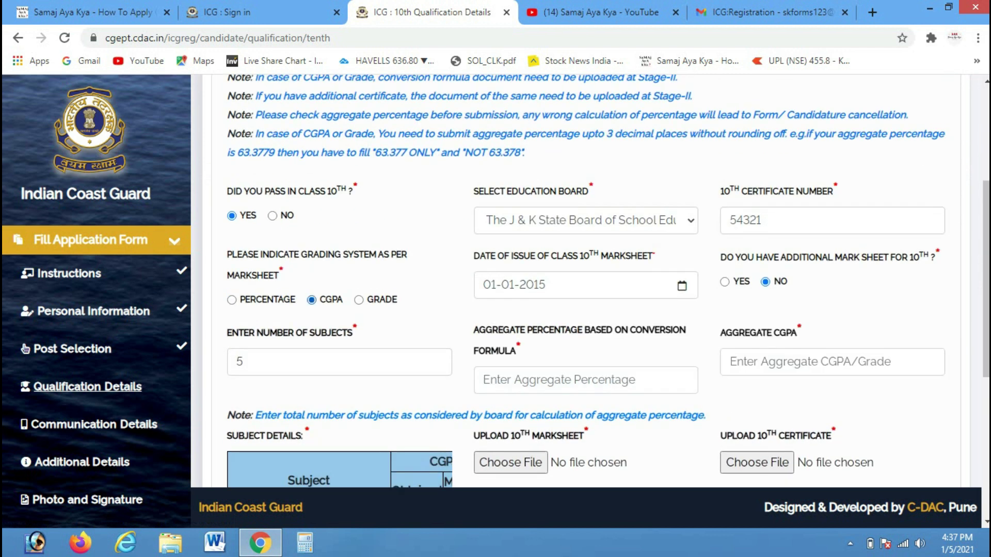
scroll(588, 282, down, 2)
click(585, 307)
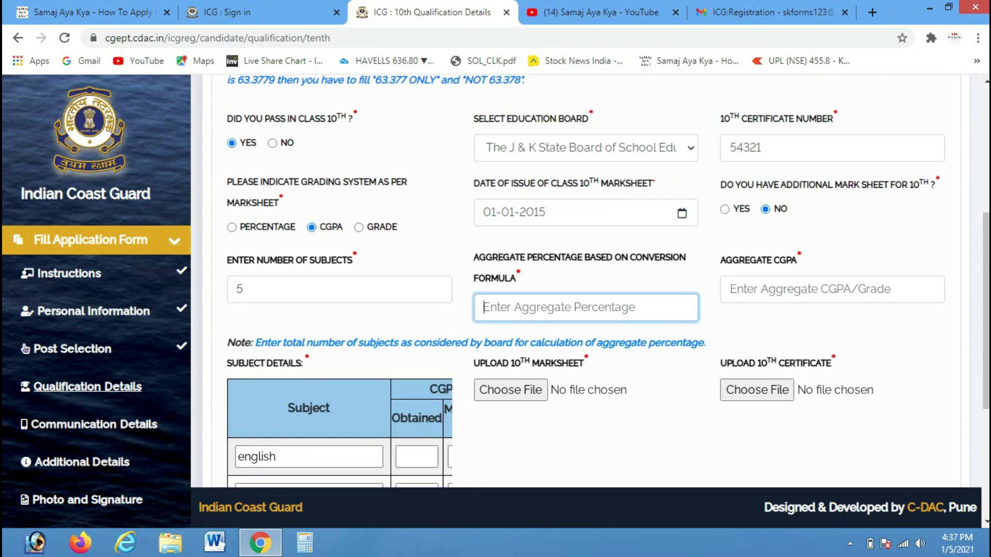
click(359, 227)
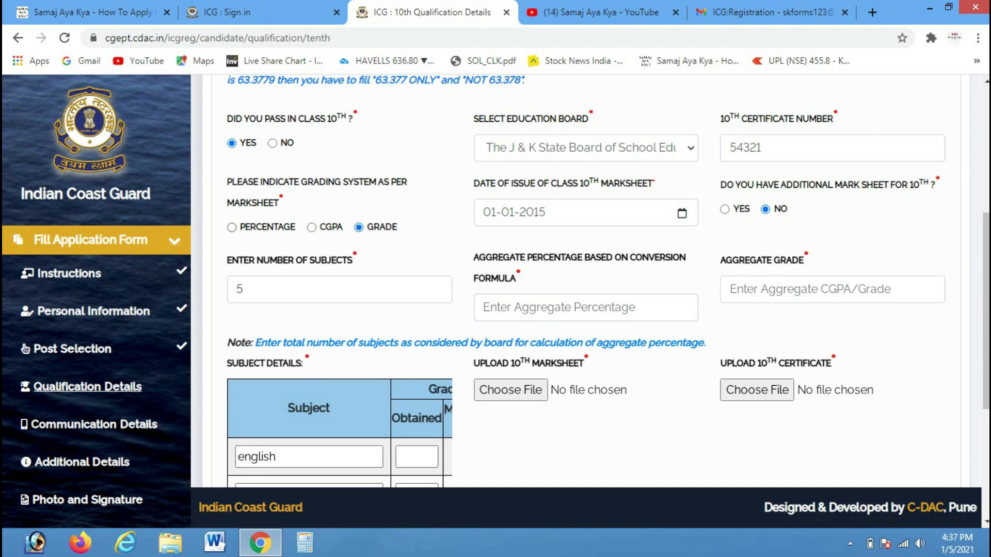
click(232, 227)
scroll(588, 282, down, 2)
- Fill subjects two to five as Hindi, Mathematics, Science and Social Sciences
click(309, 294)
click(308, 331)
text(hindi)
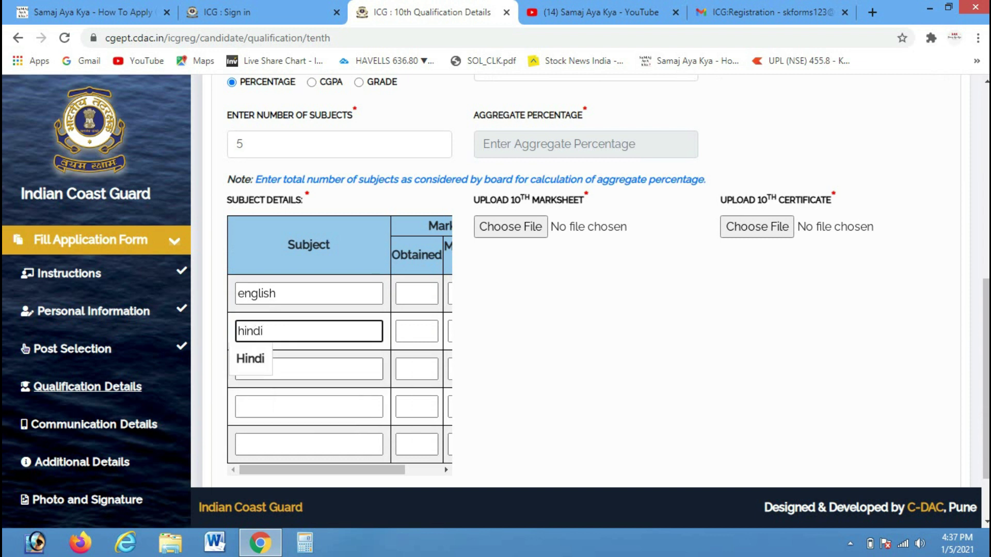
click(309, 369)
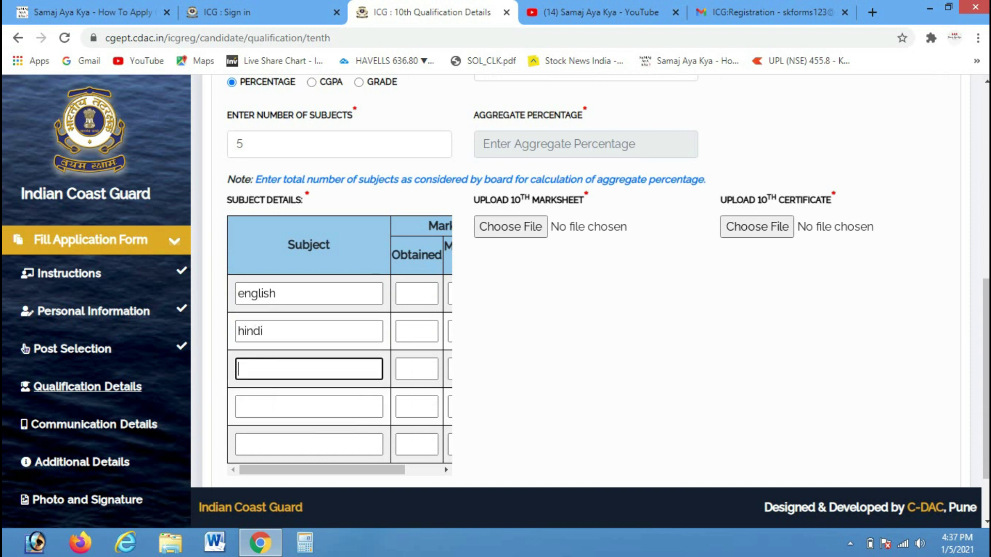
text(ma)
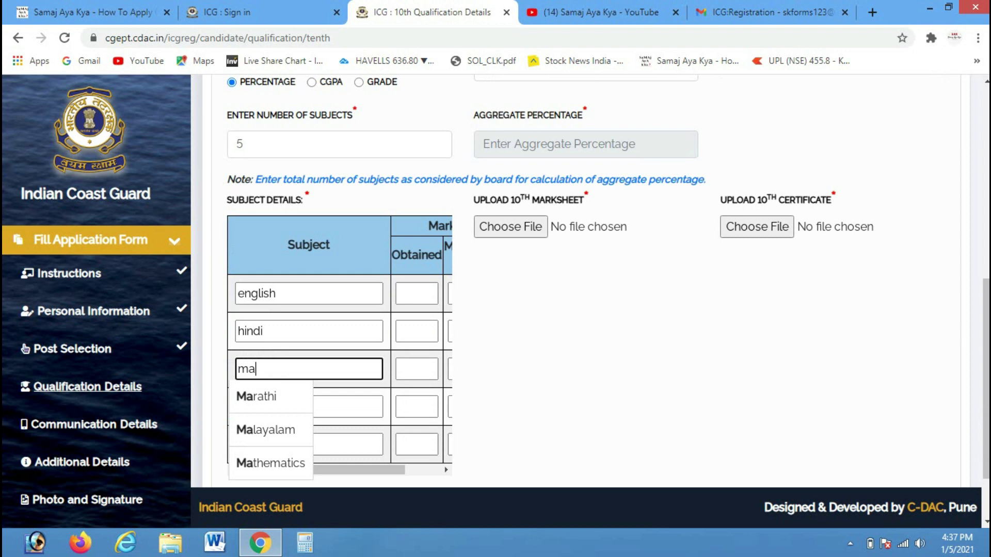
text(t)
click(271, 396)
click(309, 407)
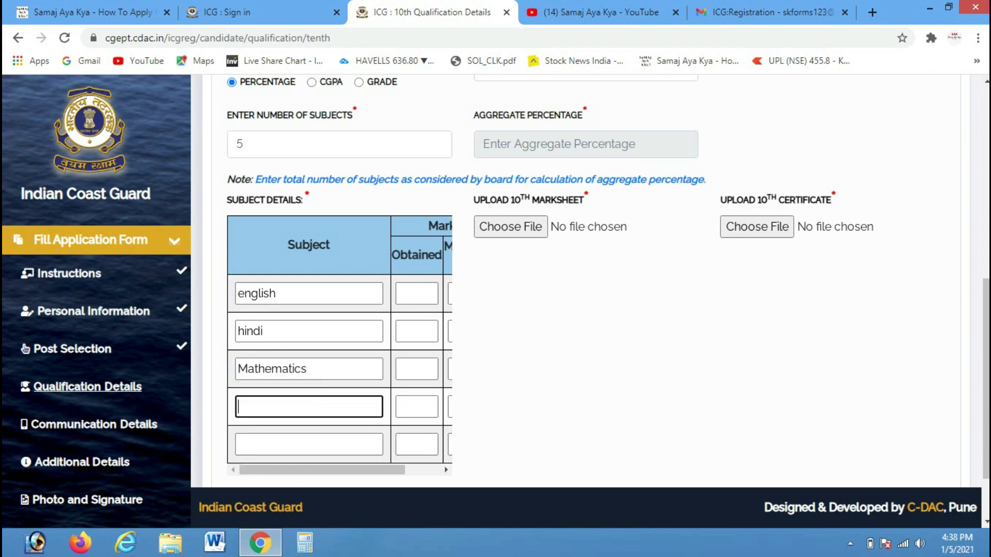
text(scie)
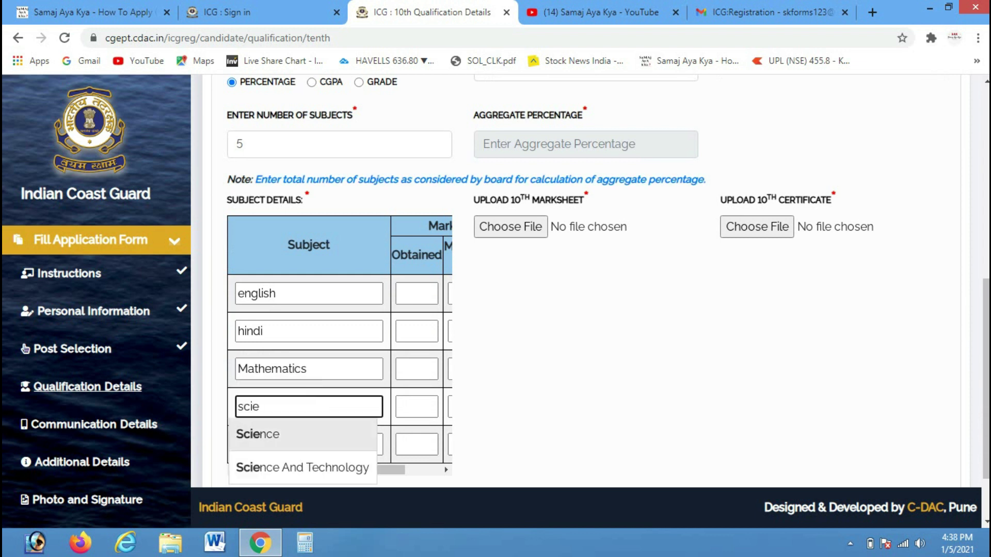
click(257, 434)
click(308, 445)
text(ss)
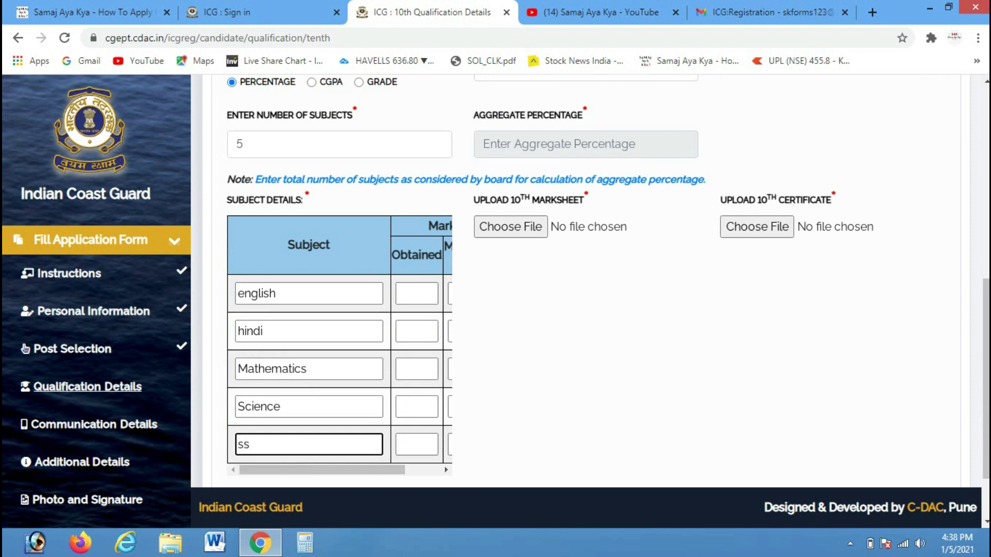
key(BackSpace)
text(oc)
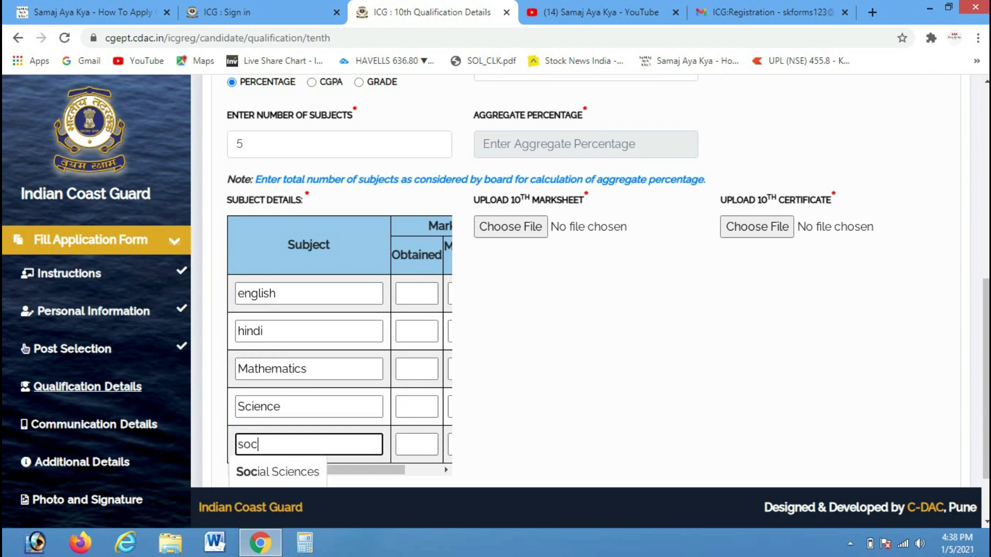
click(277, 472)
- Enter obtained marks 70, 80, 95, 95 and 95 for the five subjects
click(435, 294)
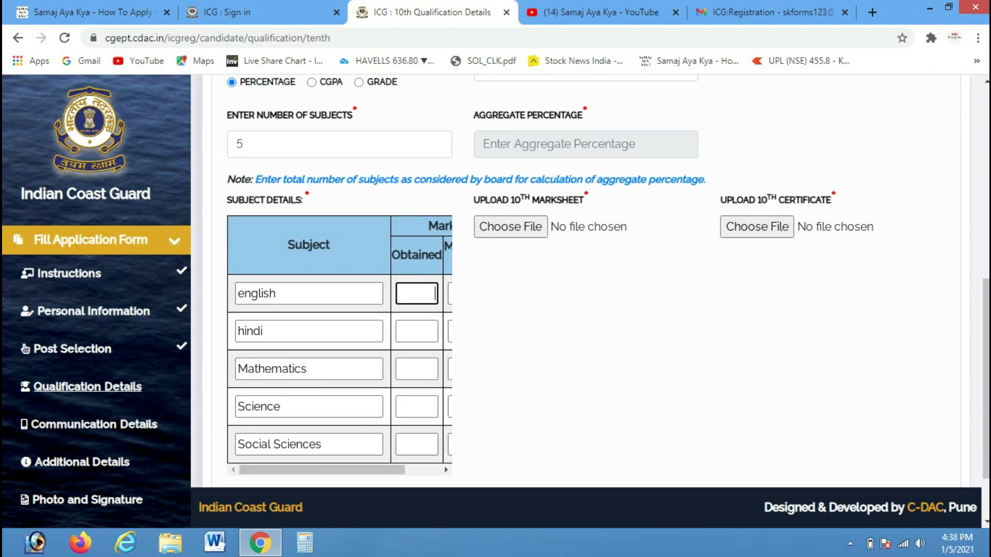
text(70)
click(426, 331)
text(80)
click(422, 369)
text(95)
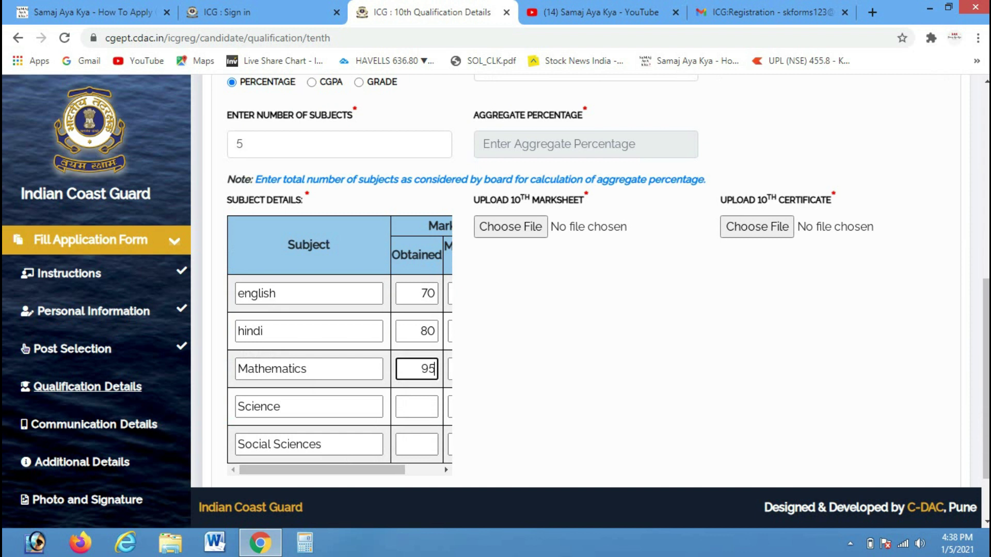
click(421, 407)
text(95)
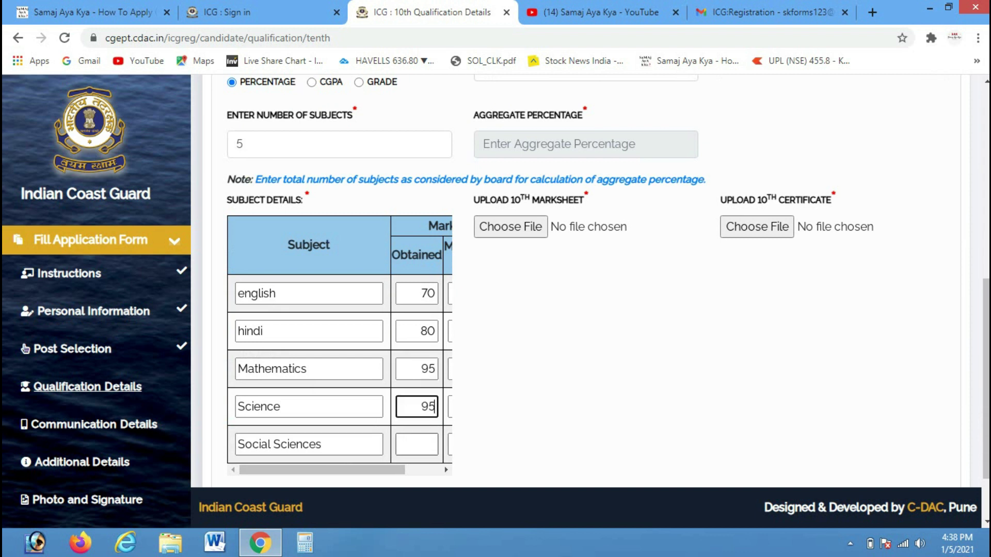
click(419, 444)
text(95)
key(Tab)
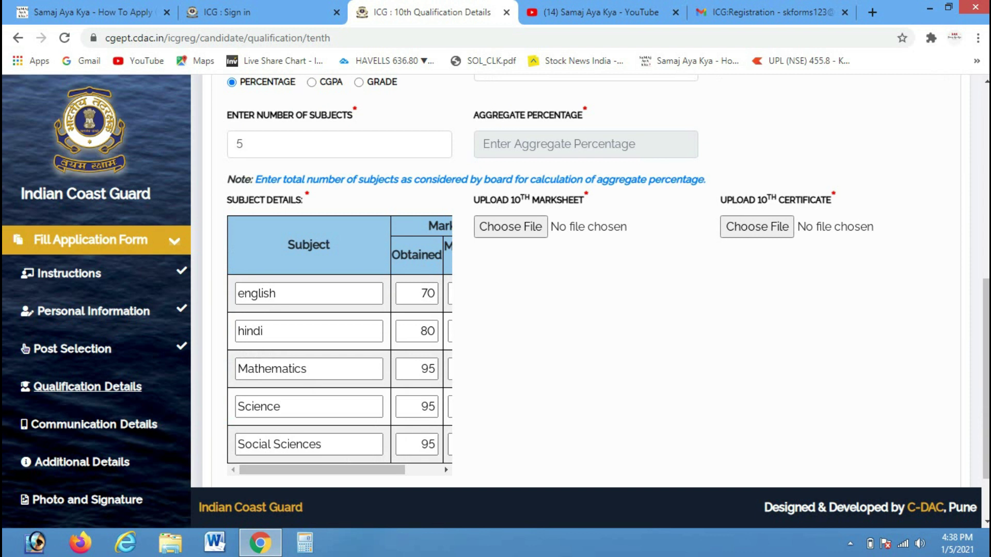
- Set maximum marks to 100 for all five subjects
scroll(594, 284, up, 1)
scroll(594, 284, down, 3)
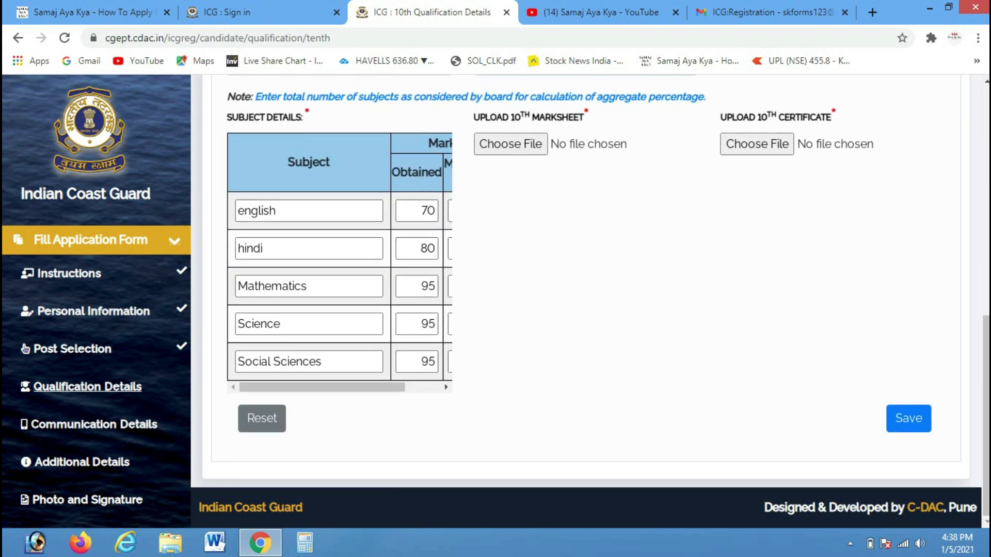
scroll(340, 258, right, 3)
click(423, 211)
text(100)
key(Tab)
text(100)
key(Tab)
text(100)
key(Tab)
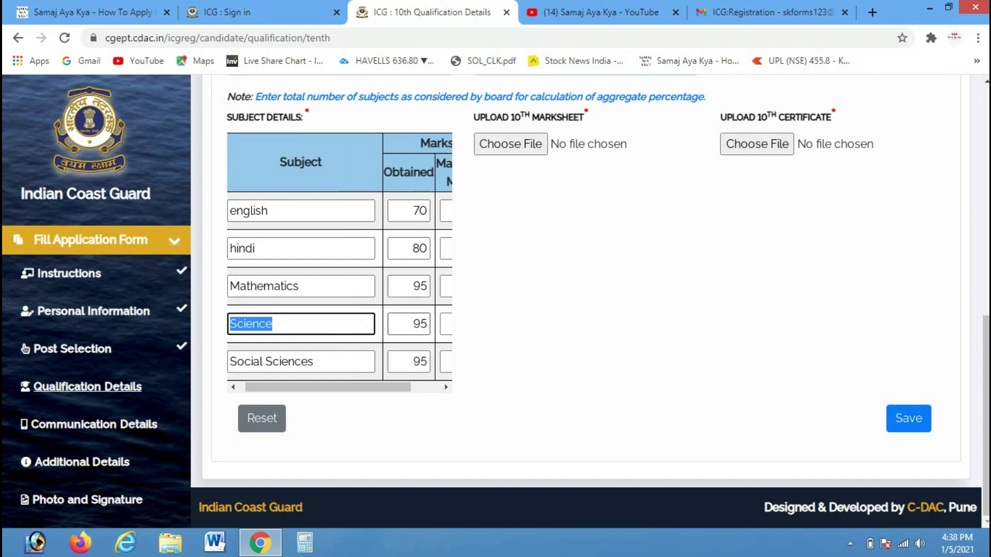
key(Tab)
text(100)
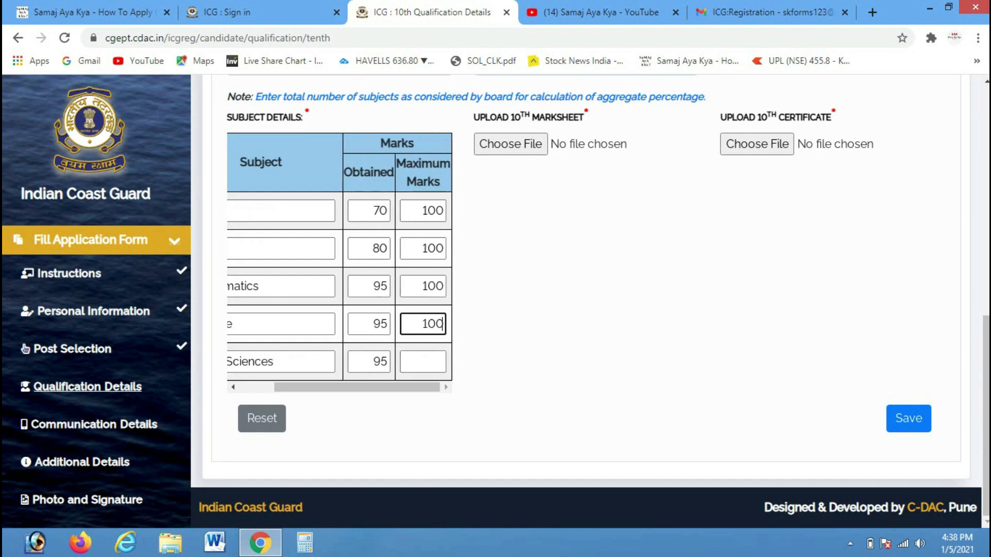
key(Tab)
text(100)
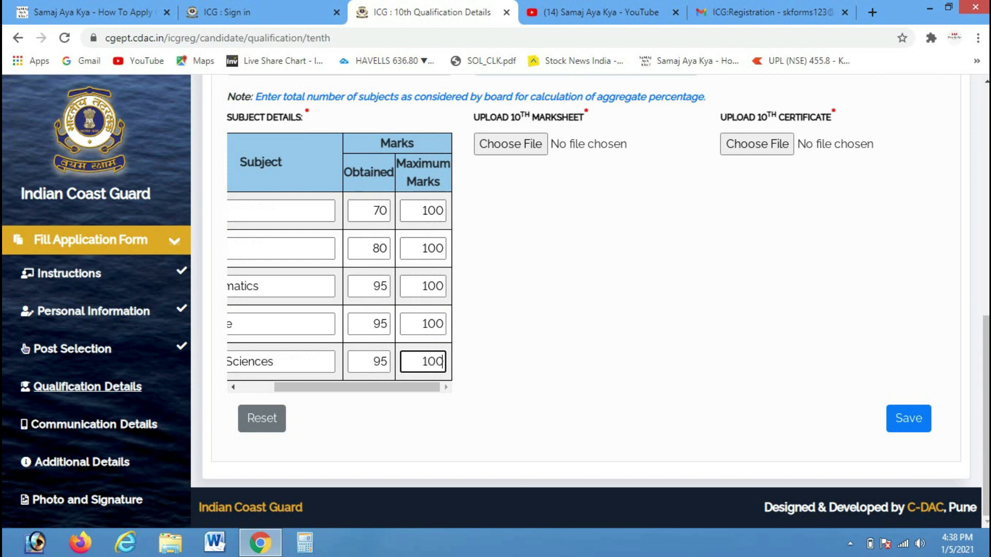
scroll(586, 281, up, 4)
- Attach id 400.jpg as the 10th marksheet, retrying after a file size warning
click(511, 361)
click(424, 214)
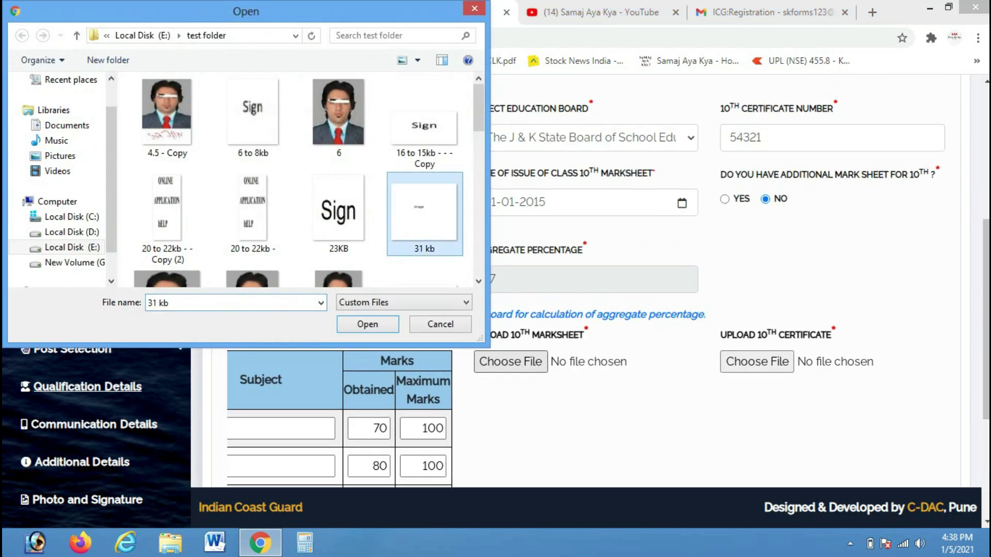
scroll(423, 214, down, 5)
click(423, 155)
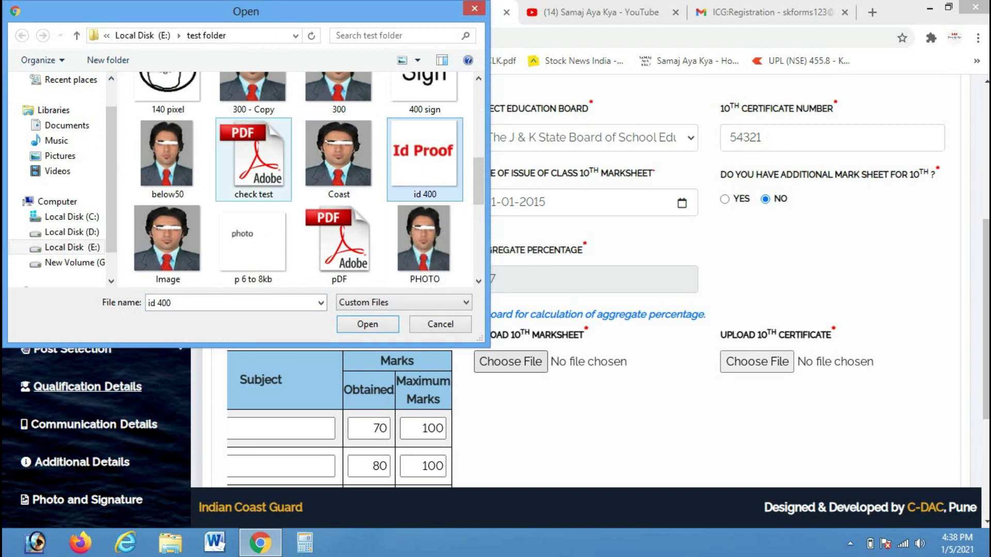
click(253, 160)
click(368, 324)
click(637, 221)
click(510, 361)
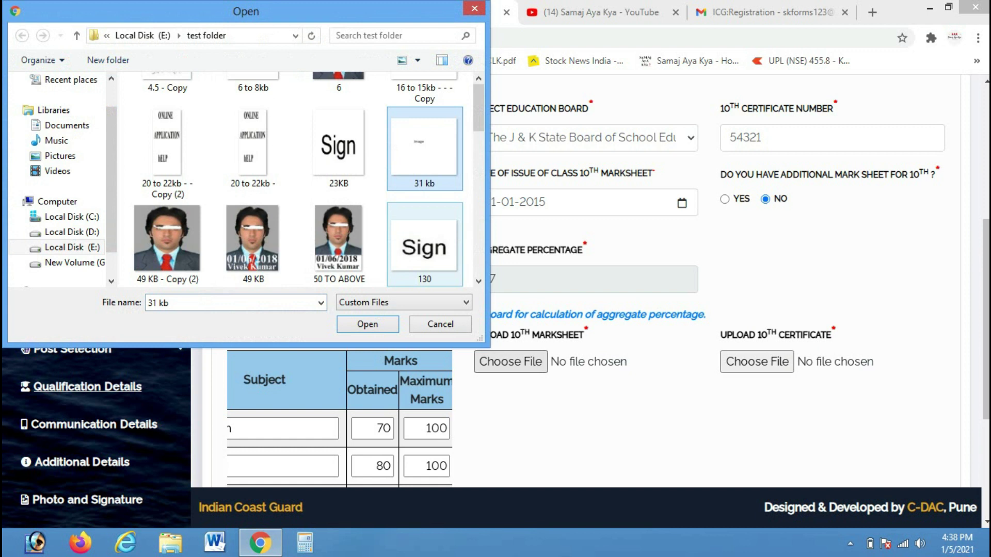
scroll(300, 180, down, 3)
click(424, 243)
click(368, 324)
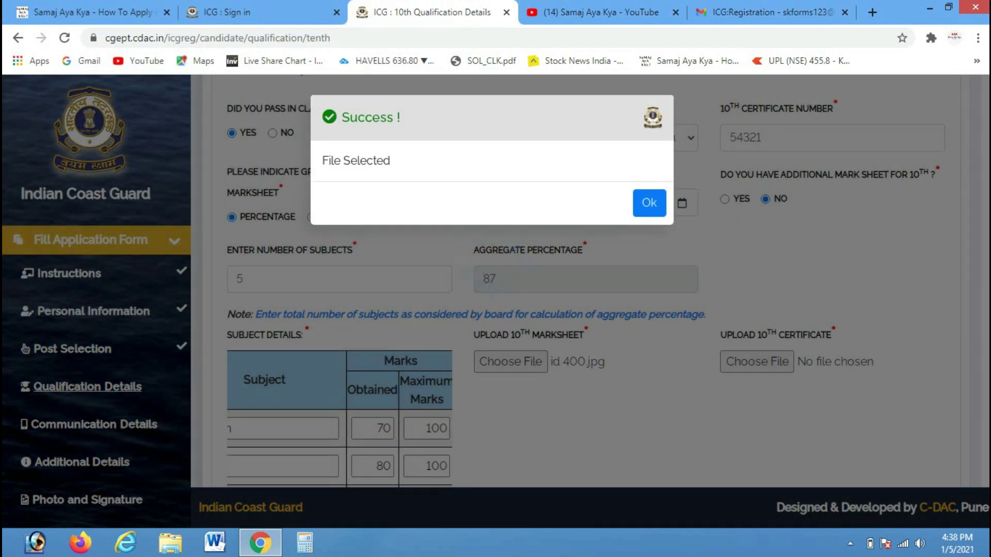
click(650, 202)
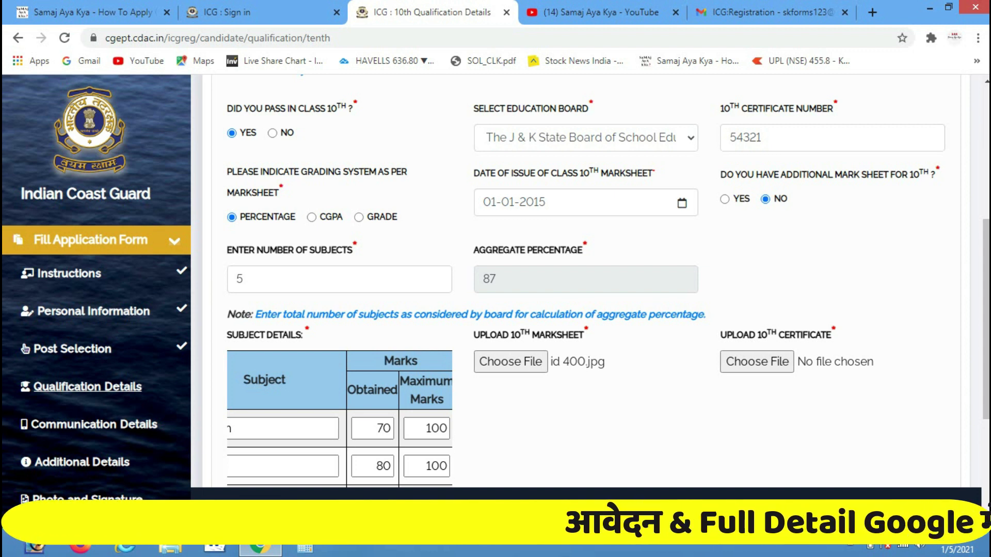
mouse_move(761, 311)
mouse_down()
mouse_move(703, 322)
mouse_move(873, 316)
mouse_move(759, 305)
mouse_move(829, 284)
mouse_up()
key(Escape)
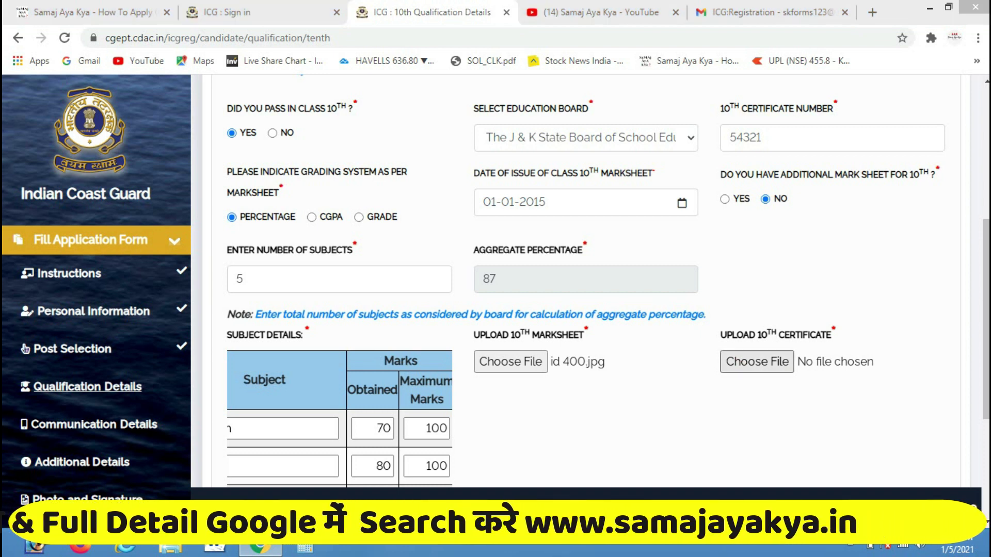
- Attach id 400.jpg from the test folder as the 10th certificate
click(756, 362)
click(423, 196)
scroll(295, 180, down, 5)
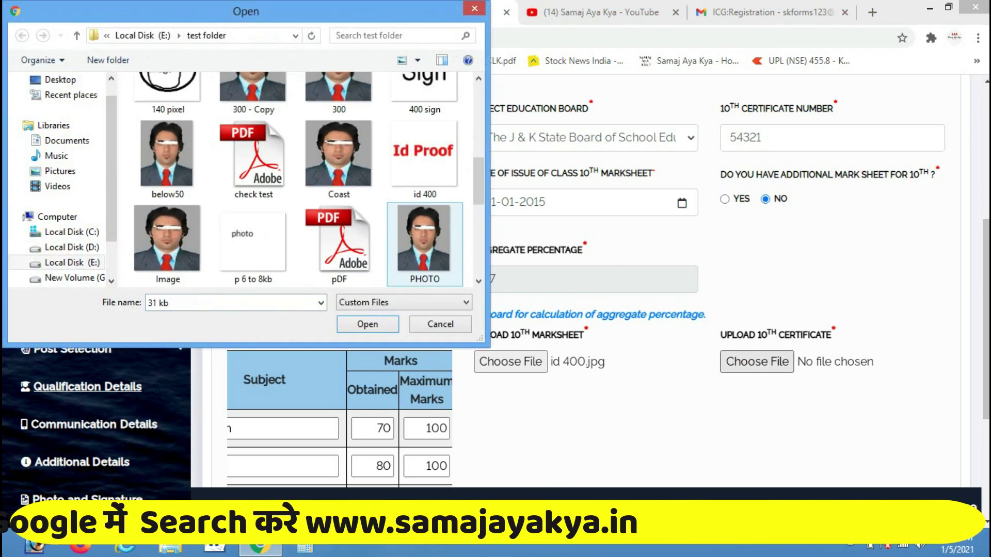
click(424, 155)
click(368, 324)
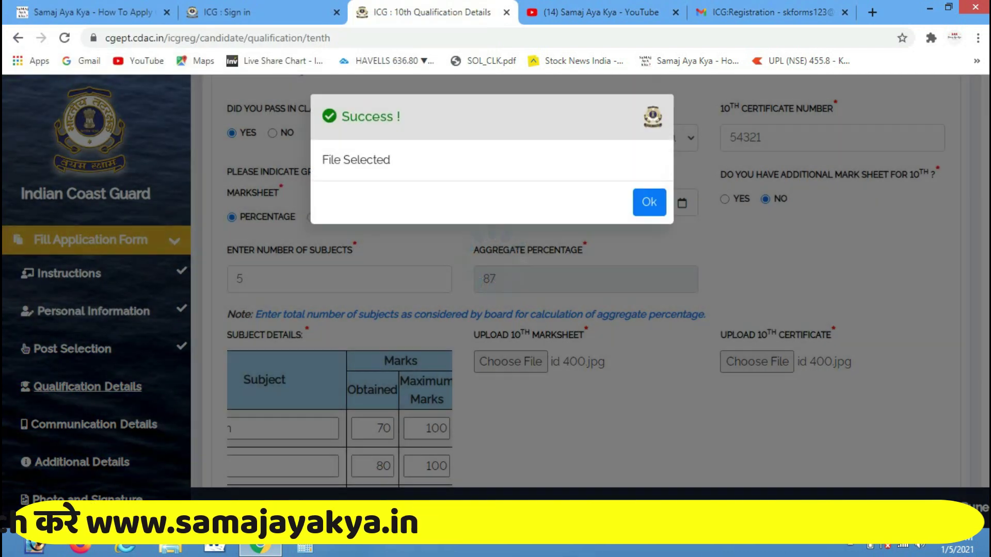
key(Return)
scroll(589, 278, down, 4)
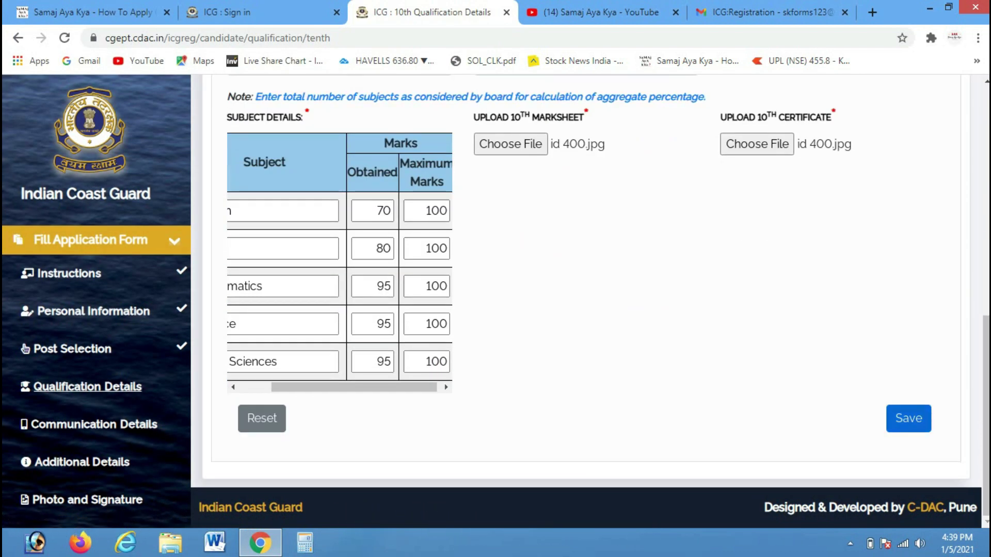
- Save the 10th details, tick YES for Class 12, and choose The J & K State Board of School Education
key(Return)
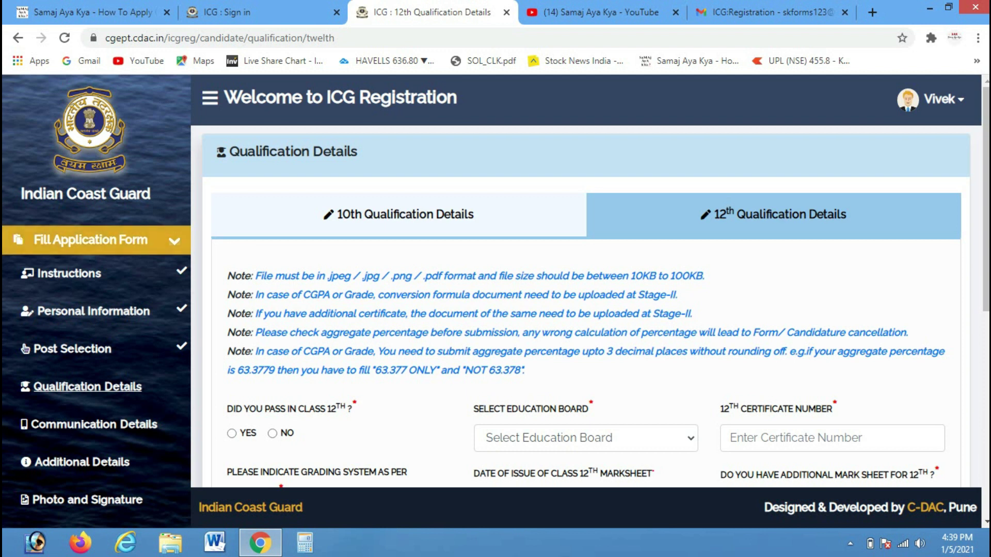
scroll(589, 279, down, 4)
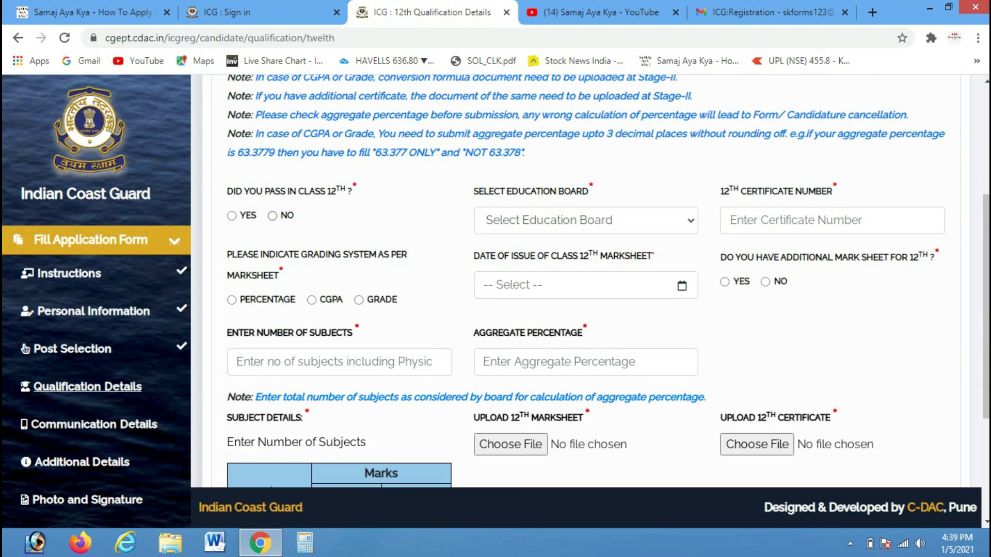
click(231, 216)
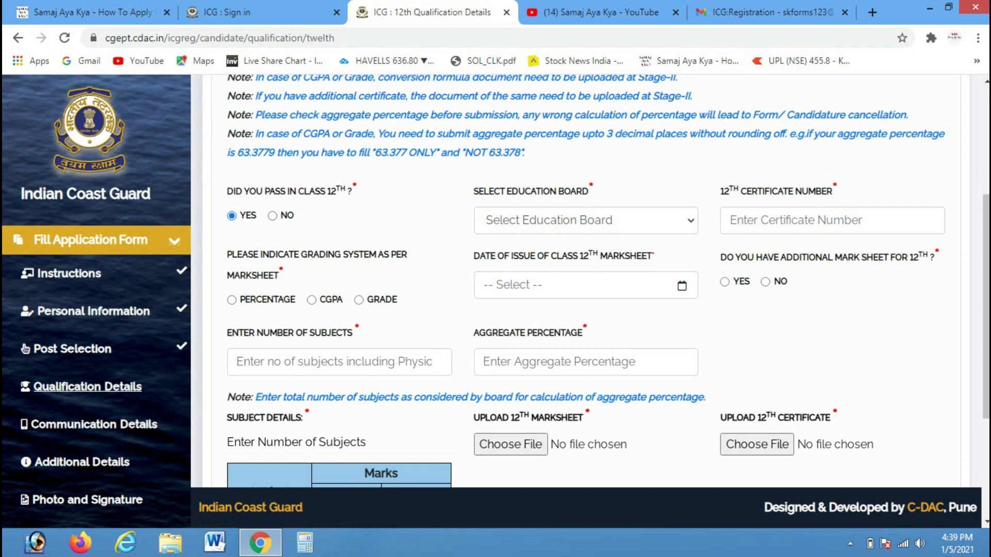
click(586, 221)
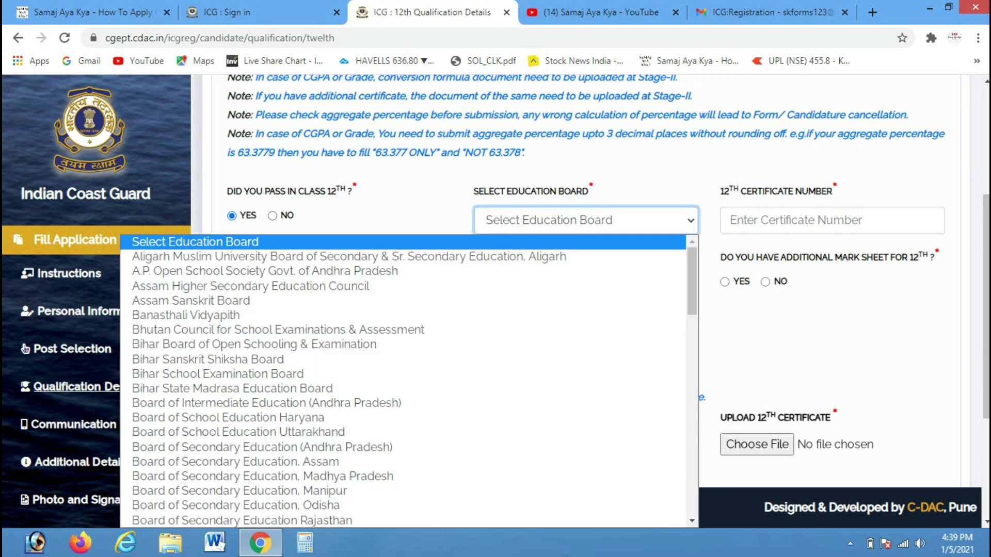
key(j)
scroll(403, 381, down, 10)
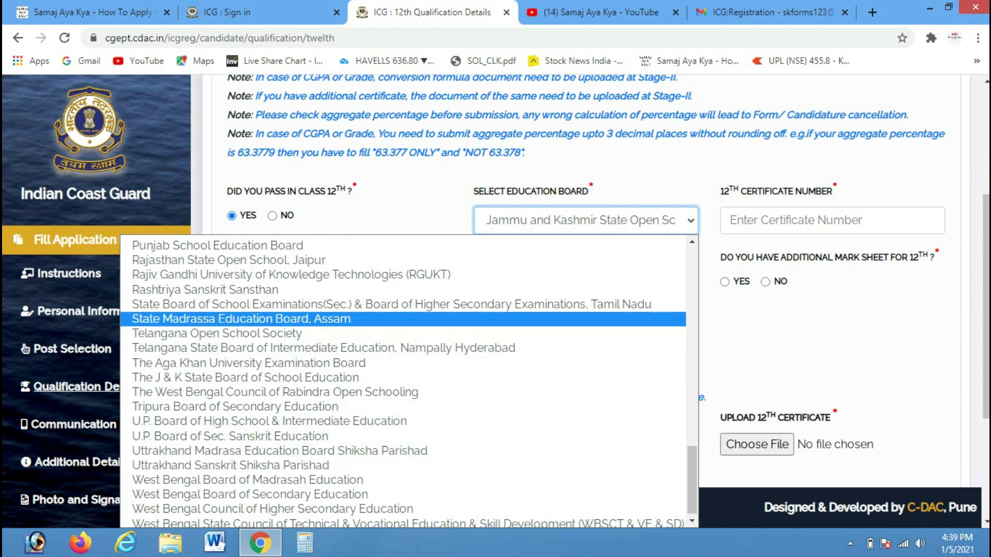
scroll(403, 317, down, 1)
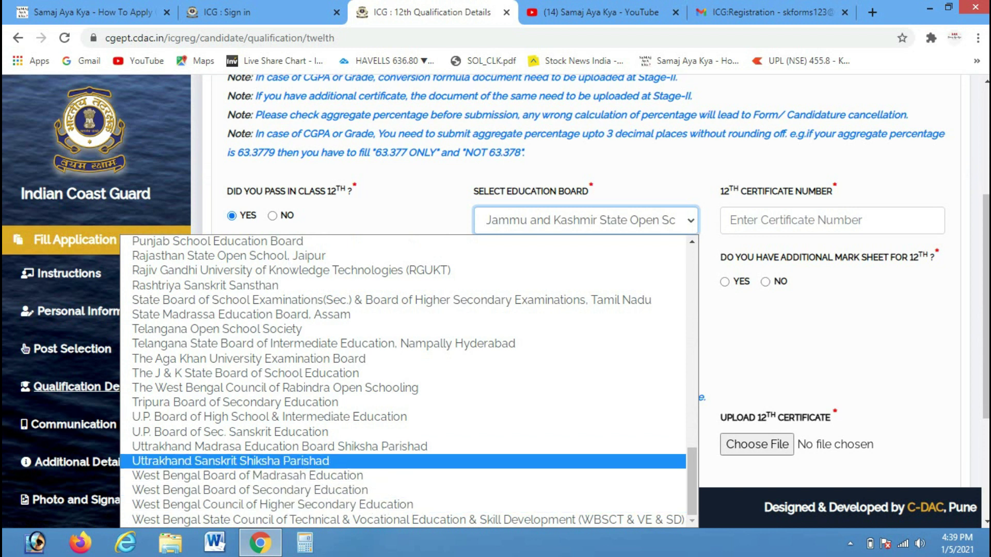
scroll(403, 387, up, 3)
scroll(402, 387, down, 3)
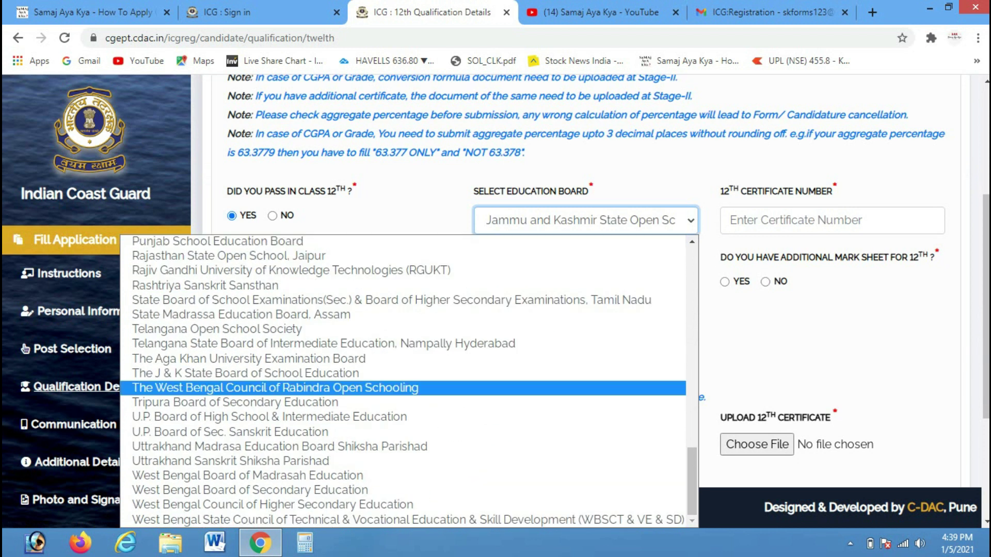
click(403, 373)
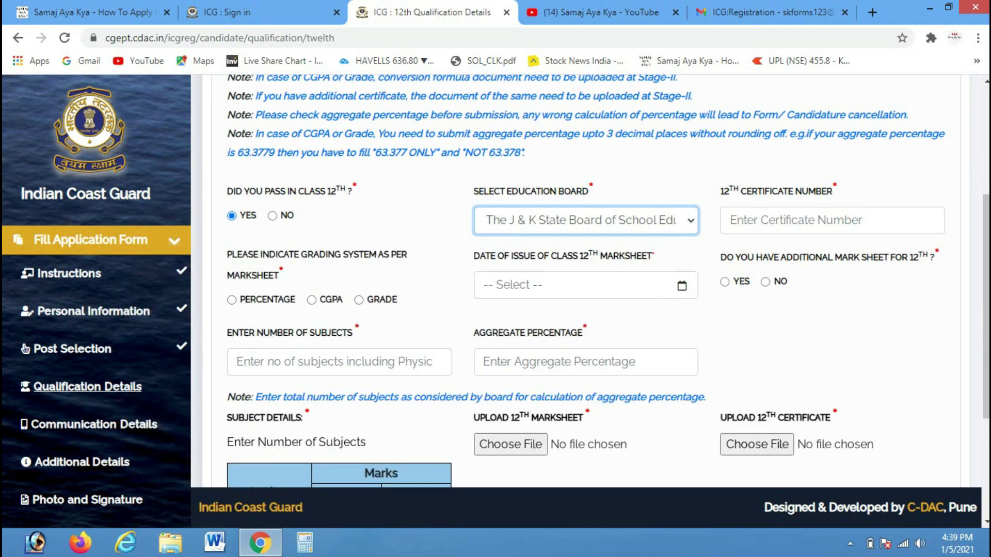
- Enter the 12th certificate number and choose Percentage as the grading system
click(832, 220)
text(5)
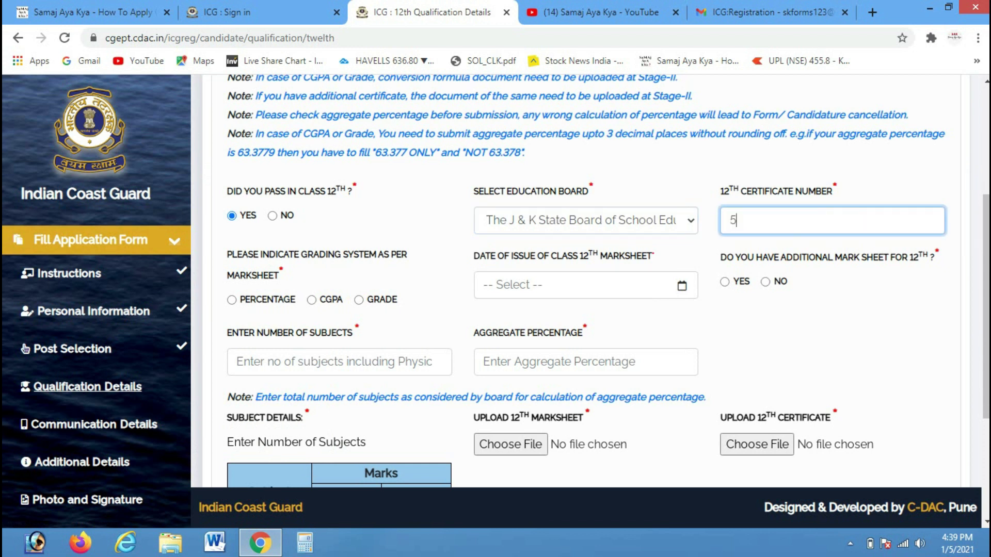
text(4312)
click(232, 300)
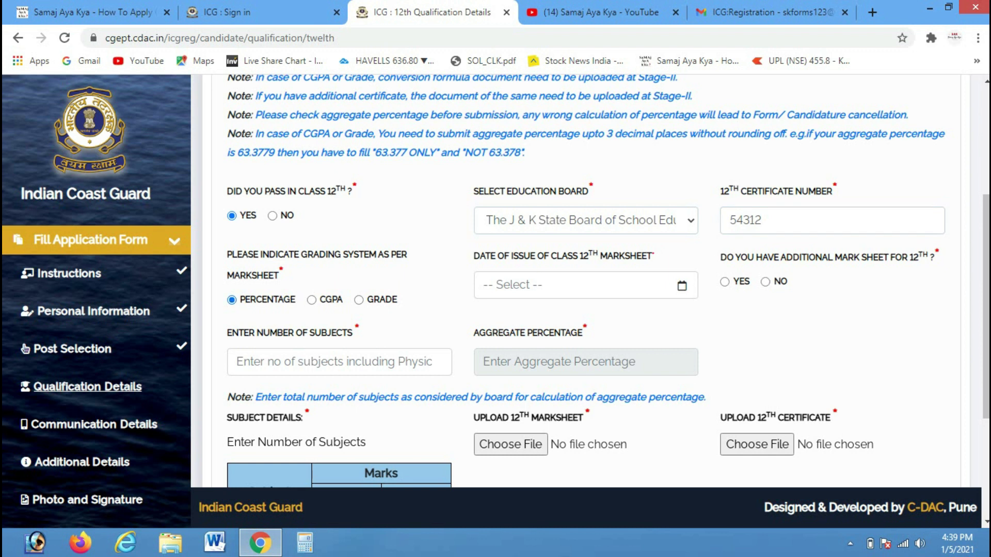
- Set the marksheet issue date to 01-01-2016 and answer NO to an additional mark sheet
click(573, 285)
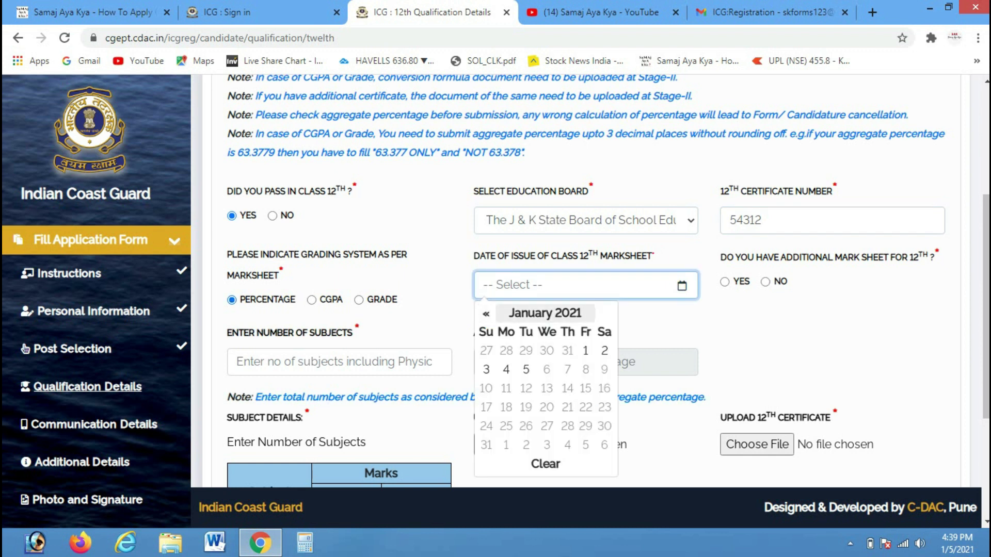
click(544, 312)
click(544, 313)
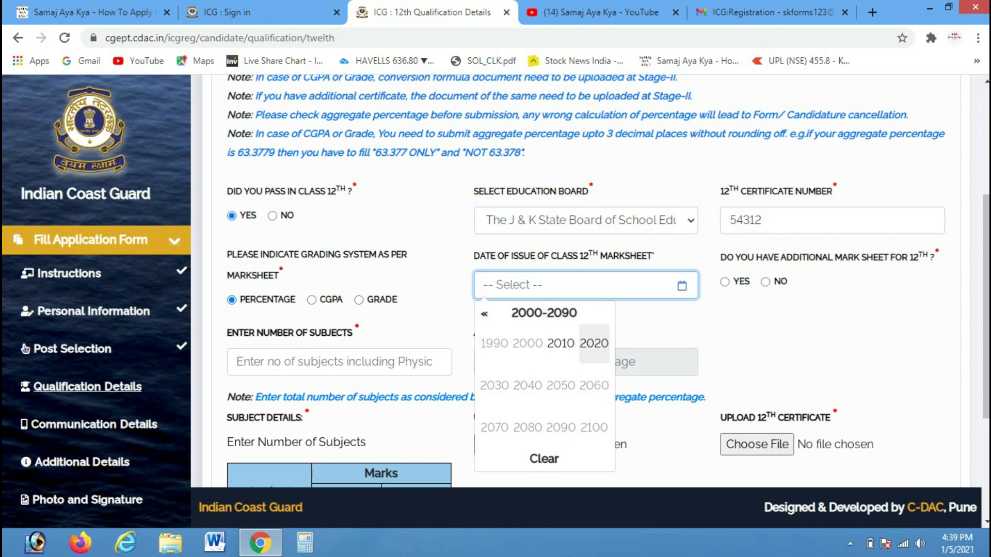
click(560, 344)
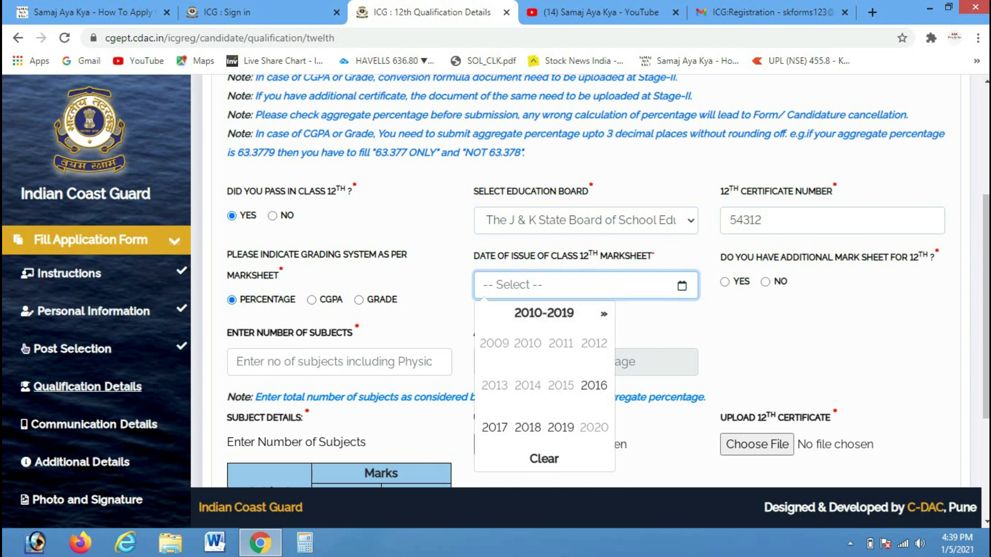
click(604, 313)
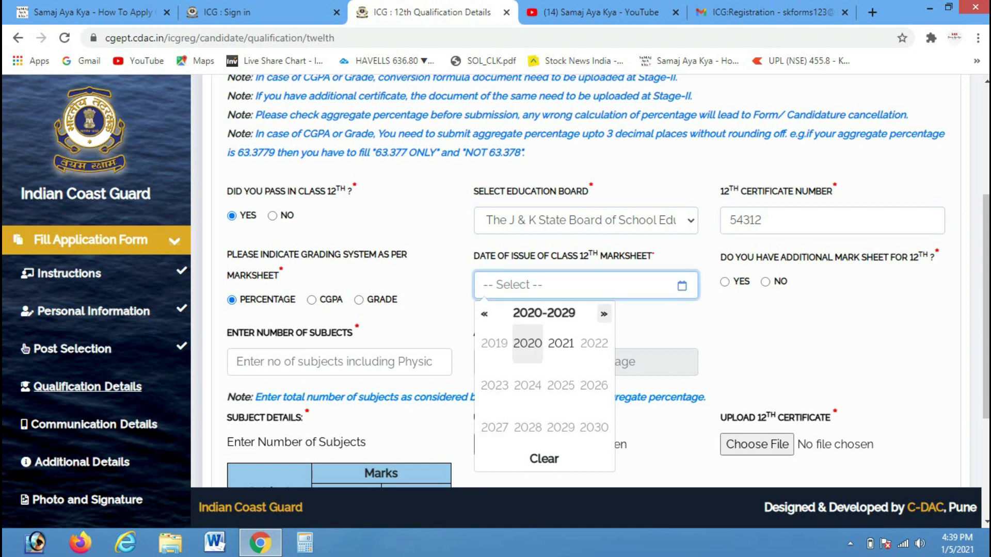
click(484, 313)
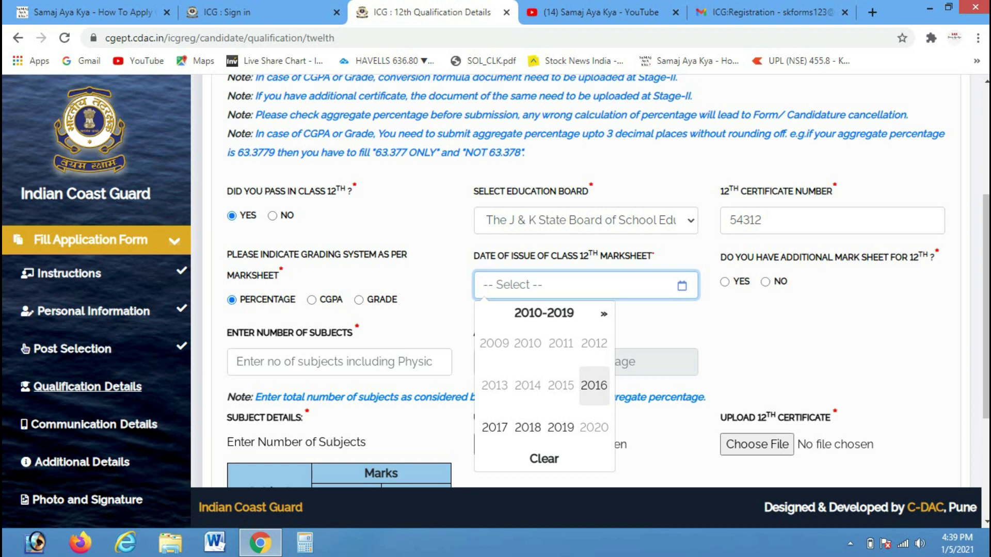
click(593, 386)
click(496, 343)
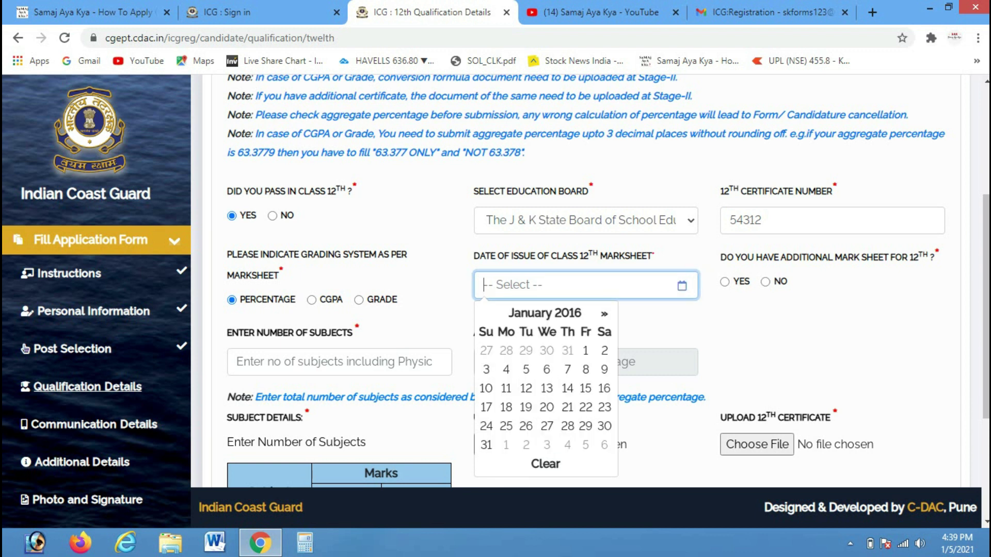
click(585, 350)
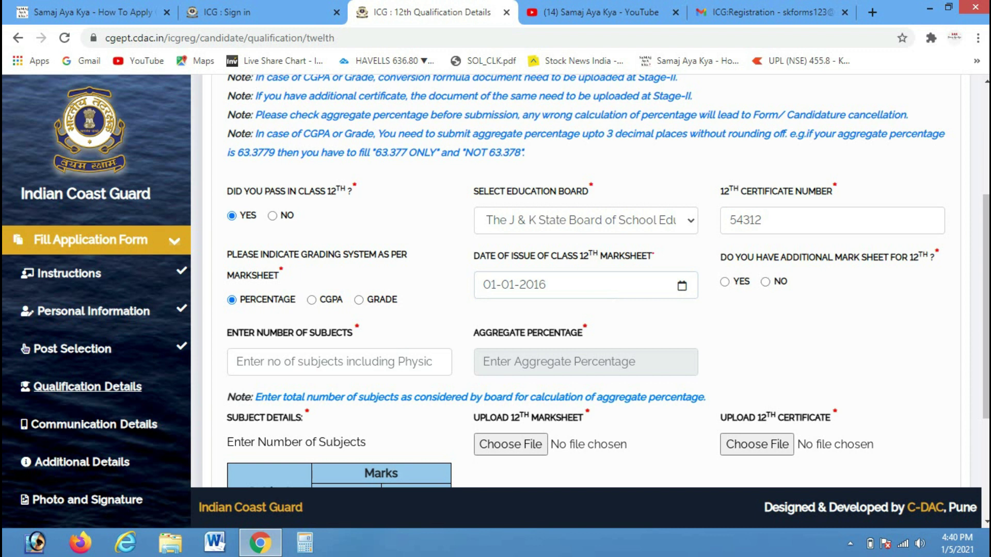
click(765, 281)
scroll(437, 361, down, 3)
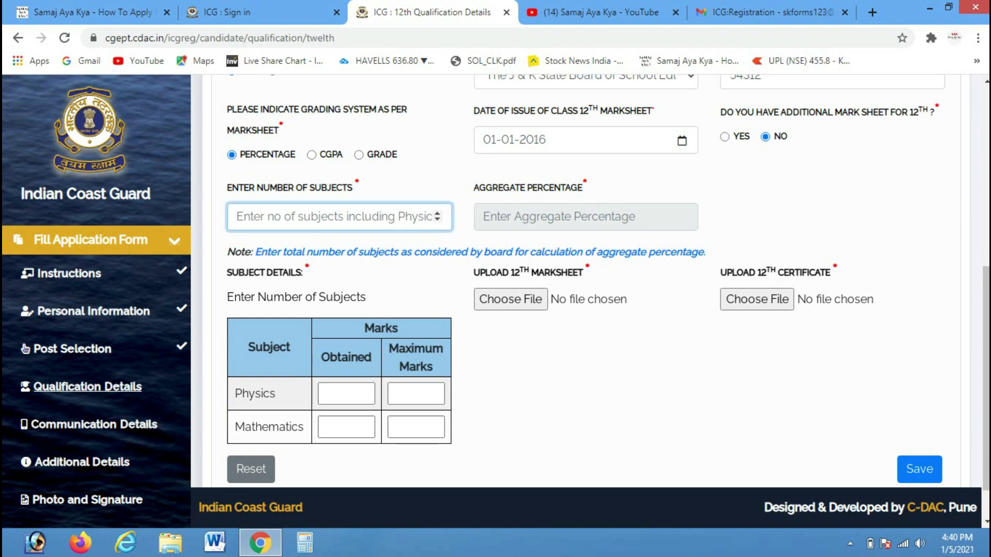
- Set Number of Subjects to 5 and enter 75 obtained marks for Physics and Mathematics
text(5)
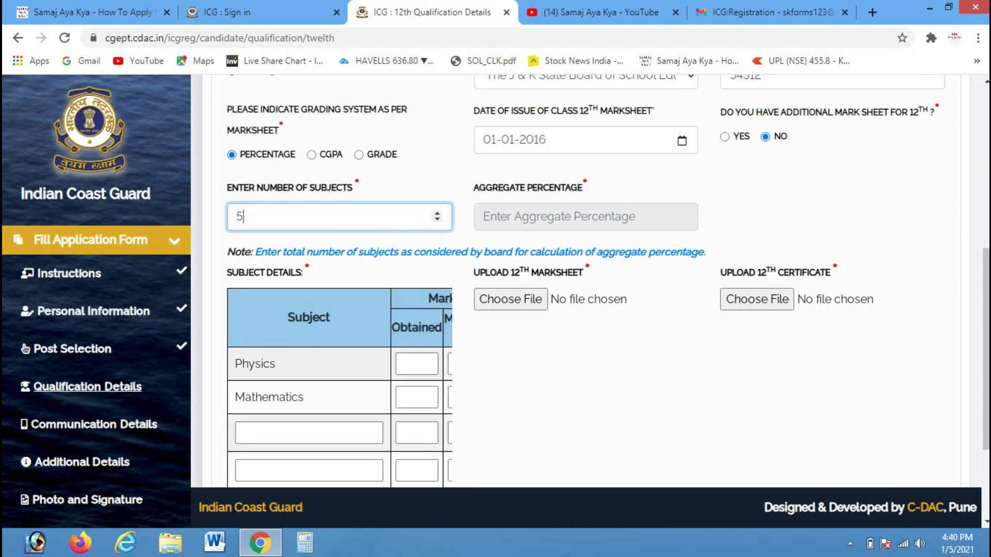
scroll(594, 284, down, 1)
click(417, 292)
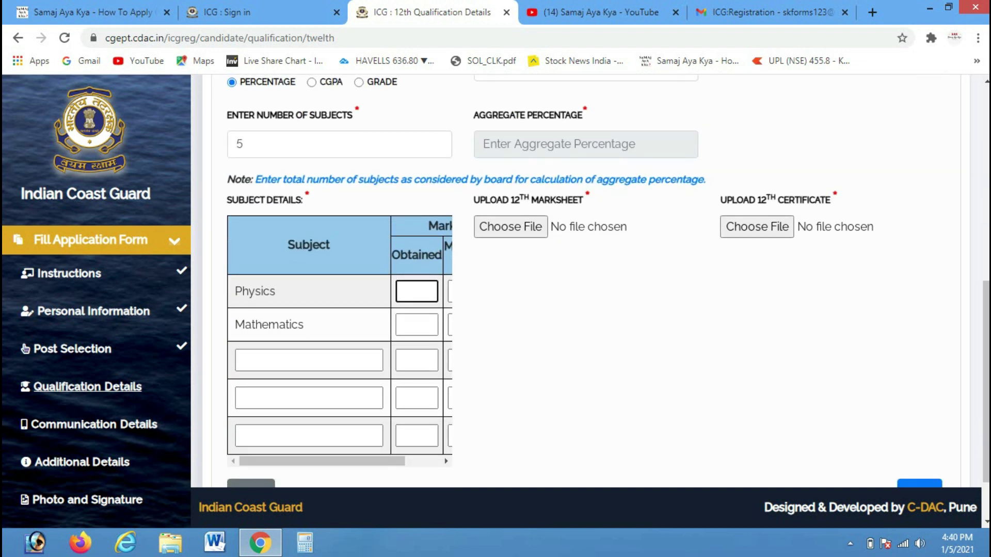
text(75)
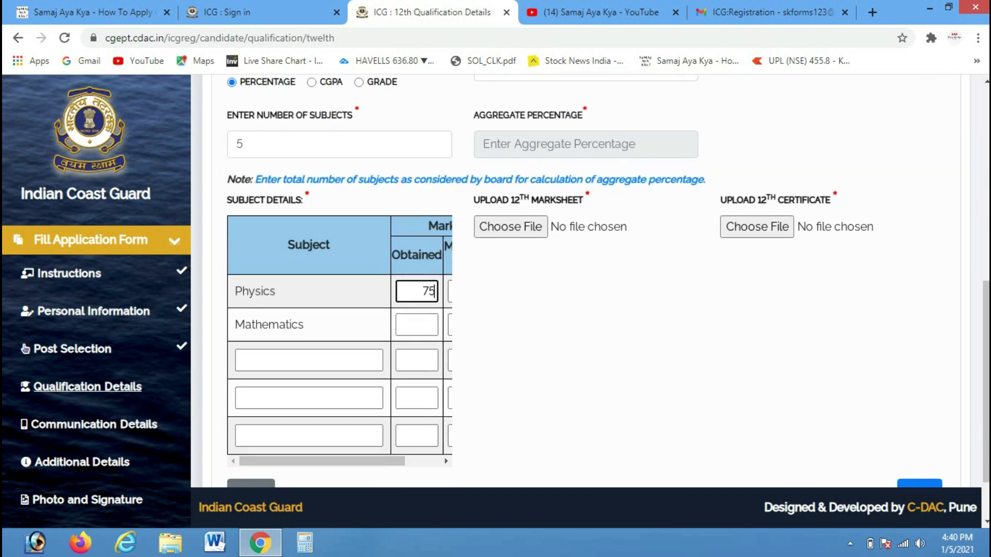
click(416, 325)
text(75)
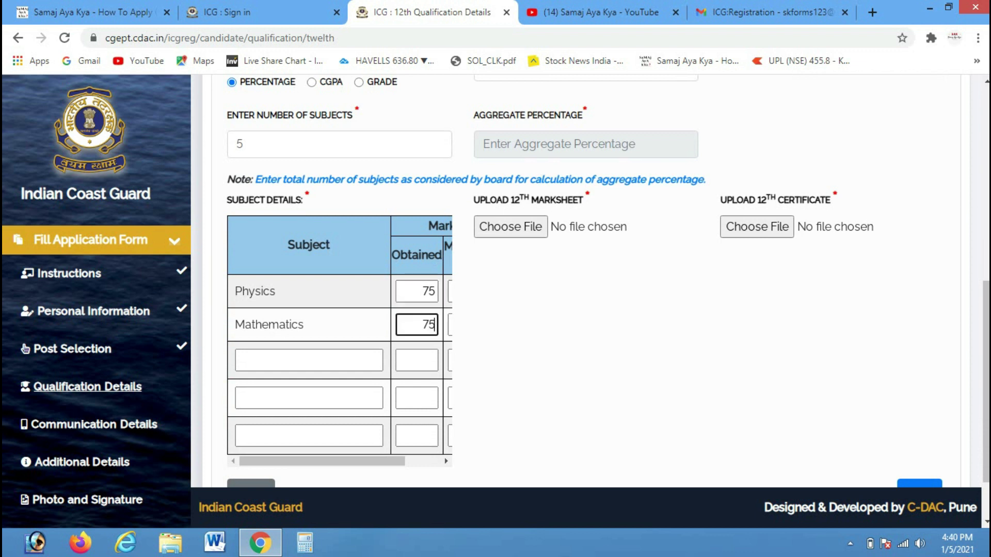
- Add English, Social Sciences and Chemistry as the third, fourth and fifth subjects
click(309, 360)
text(english)
click(257, 388)
click(309, 398)
text(ss)
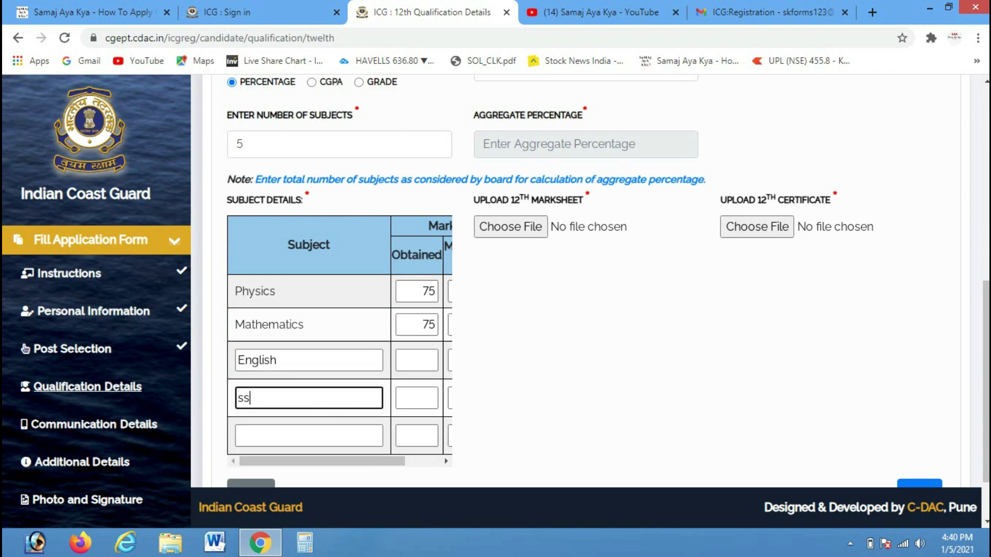
key(BackSpace)
text(oc)
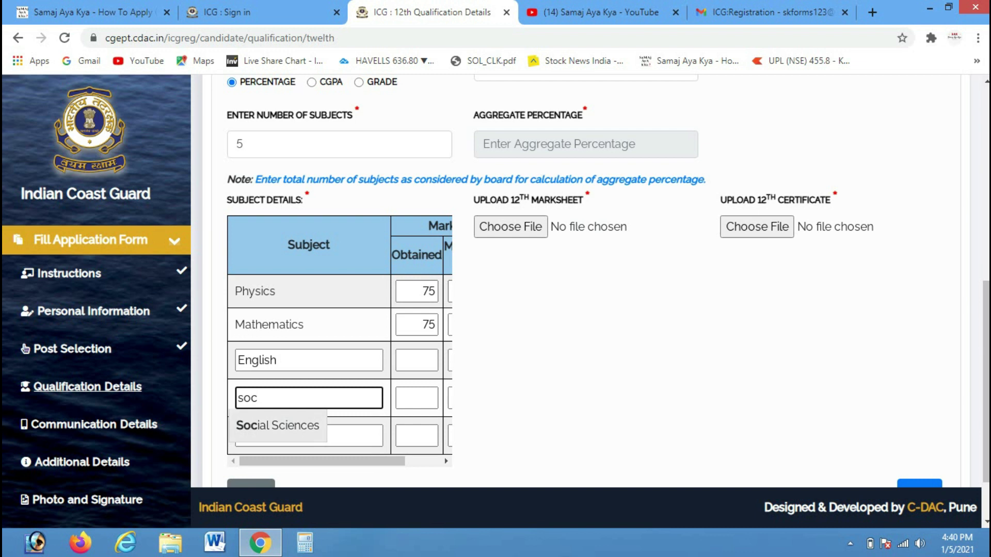
key(Down)
key(Return)
click(309, 435)
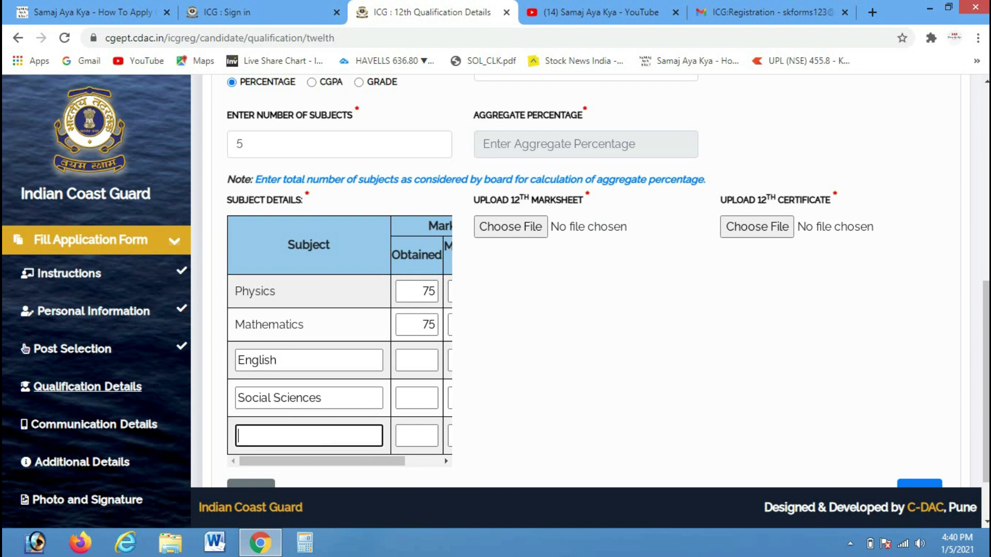
text(ch)
click(263, 463)
- Enter obtained marks 75, 85 and 902 for English, Social Sciences and Chemistry
click(416, 360)
text(75)
click(416, 398)
text(85)
click(417, 435)
text(902)
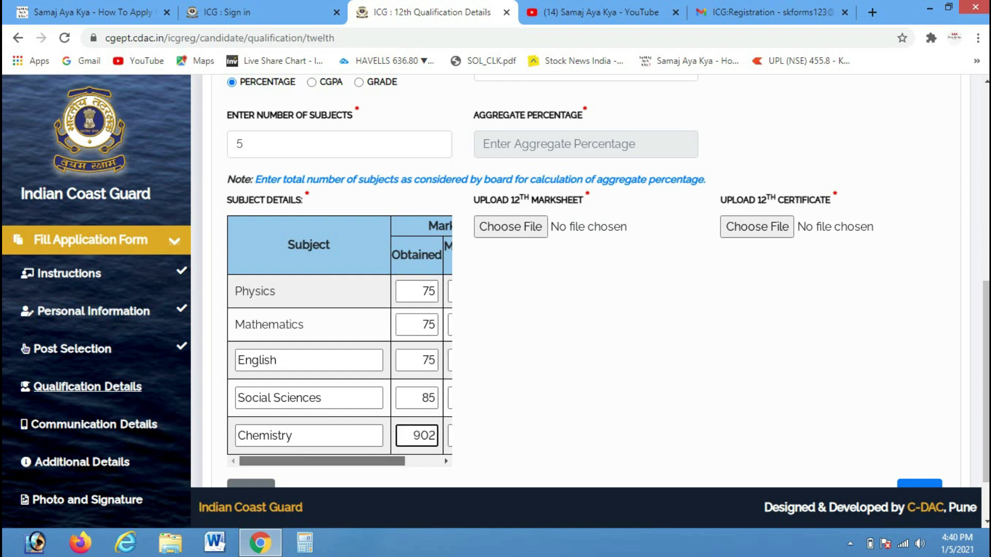
- Enter 100 as the maximum marks for all five subjects
scroll(361, 335, right, 3)
click(424, 291)
text(1)
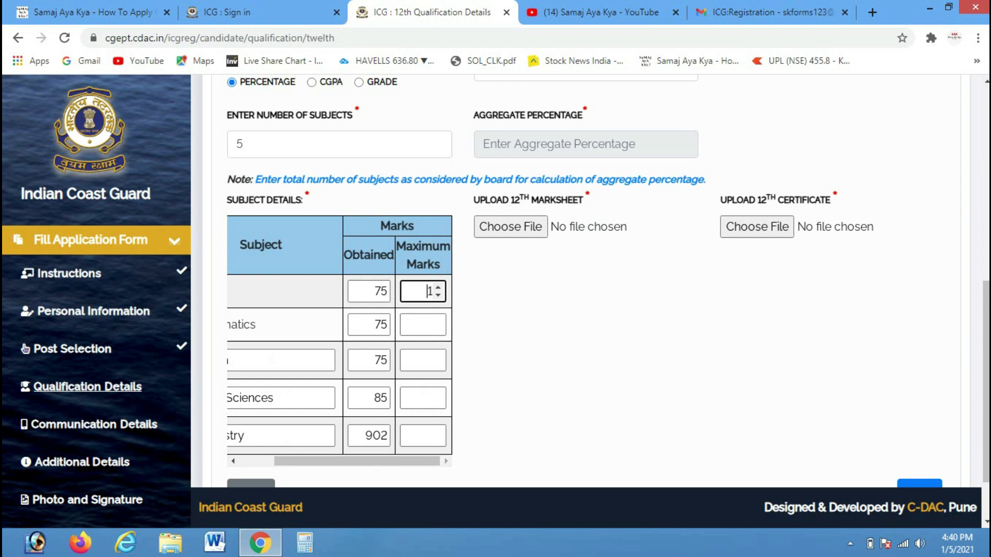
key(Delete)
text(100)
click(423, 324)
text(100)
click(423, 360)
text(100)
click(430, 398)
text(100)
click(430, 436)
text(10)
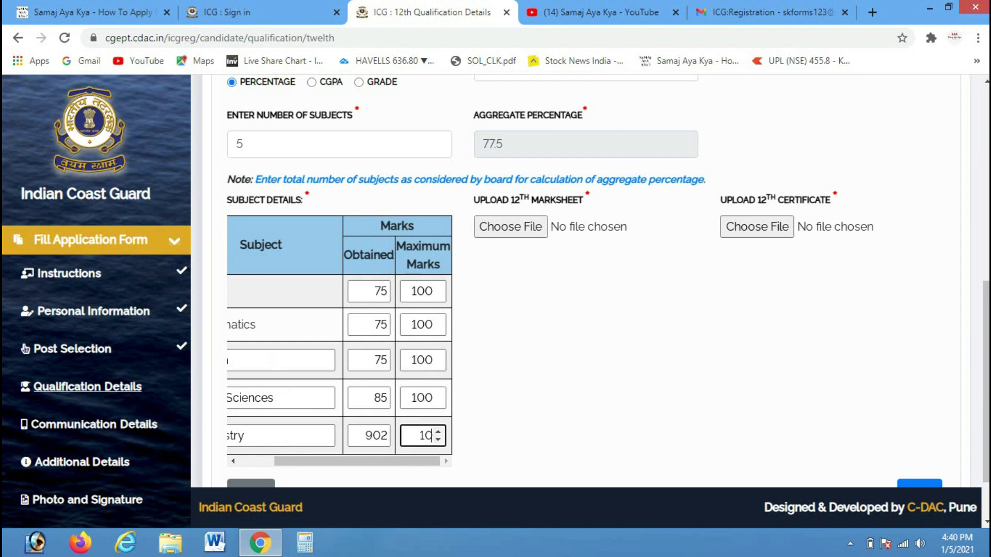
text(0)
- Attach id 400.jpg from the test folder as the 12th marksheet
click(511, 227)
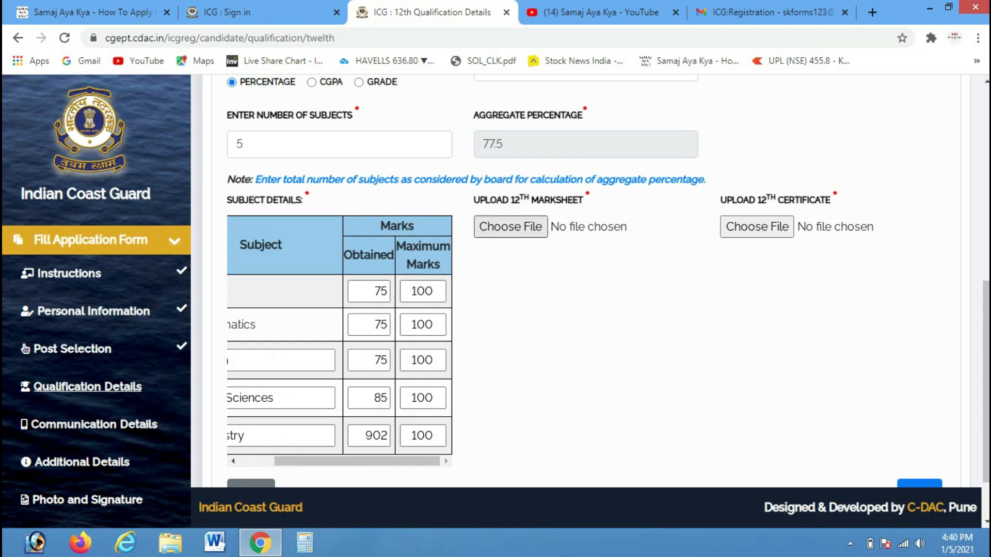
click(424, 225)
scroll(424, 227, down, 3)
click(424, 233)
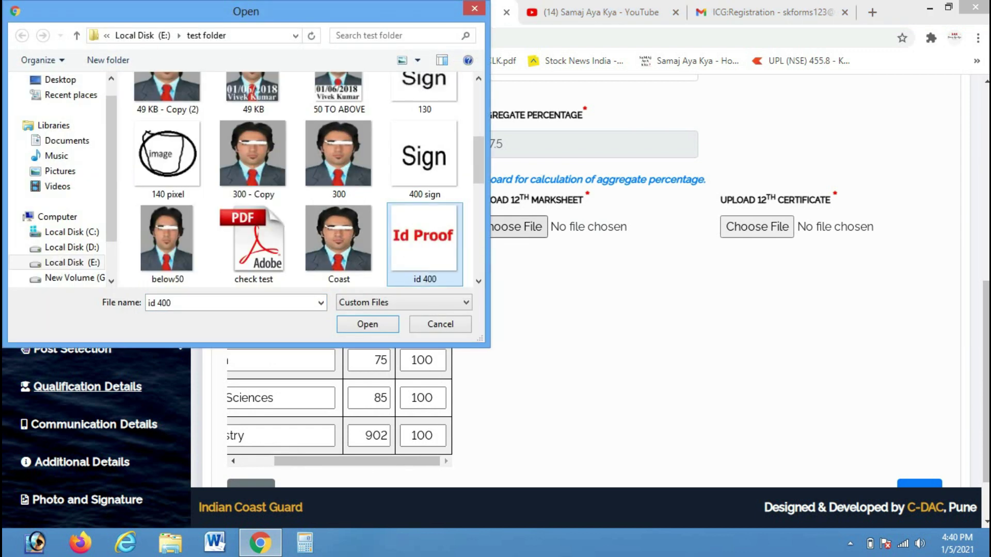
key(Return)
key(Return)
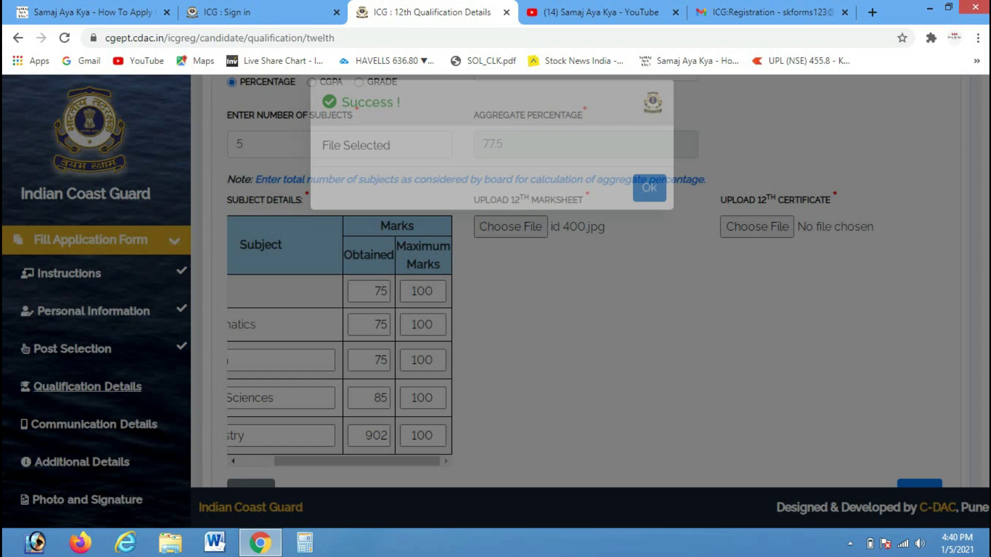
- Attach id 400.jpg as the 12th certificate
click(756, 227)
click(424, 219)
scroll(424, 227, down, 3)
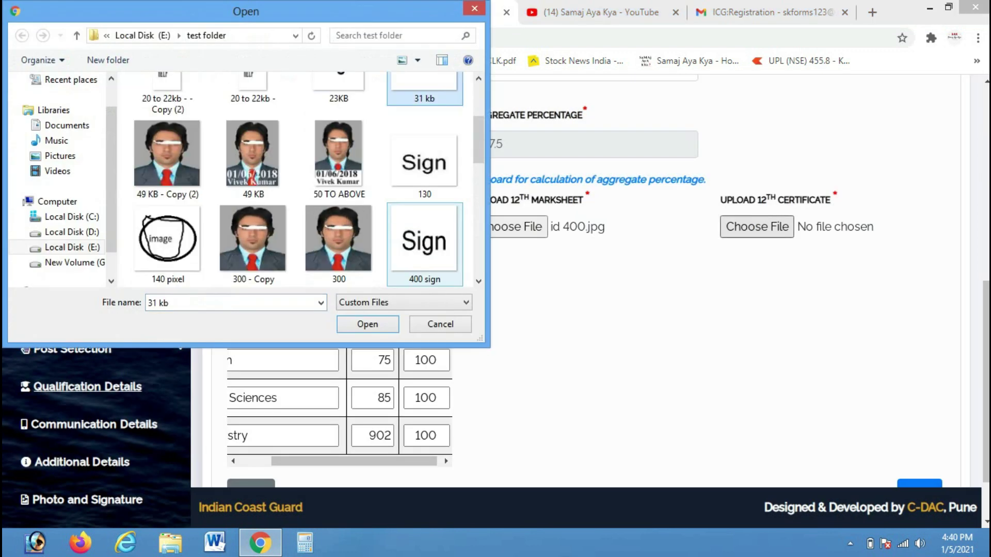
scroll(425, 230, down, 2)
click(424, 154)
key(Return)
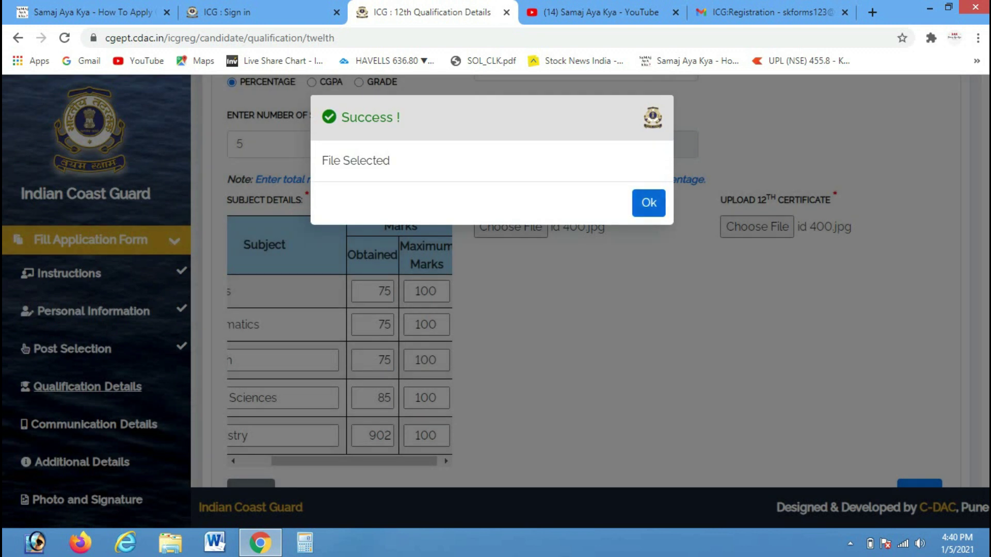
click(649, 203)
scroll(649, 281, down, 2)
- Correct Chemistry's obtained marks from 902 to 90 and save the 12th details
click(919, 419)
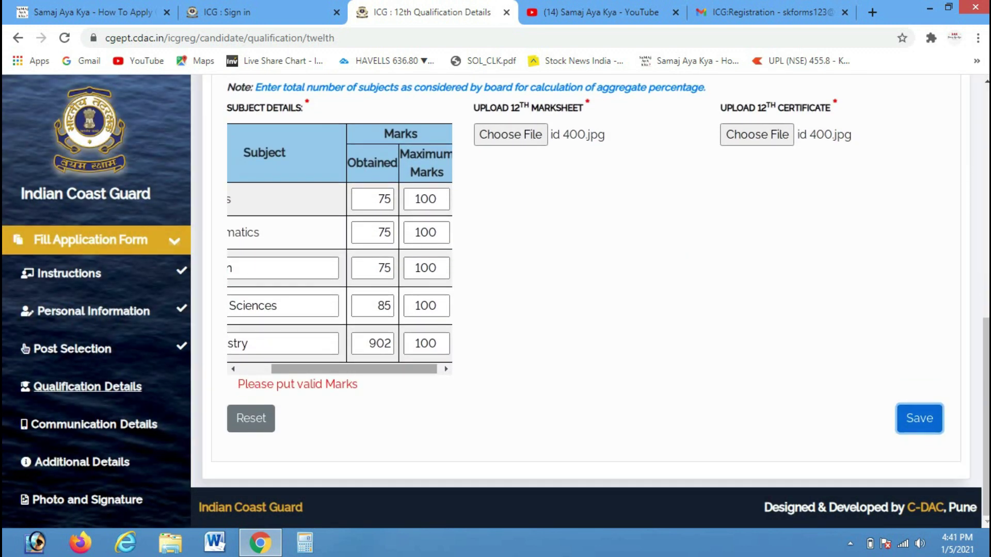
click(382, 343)
key(BackSpace)
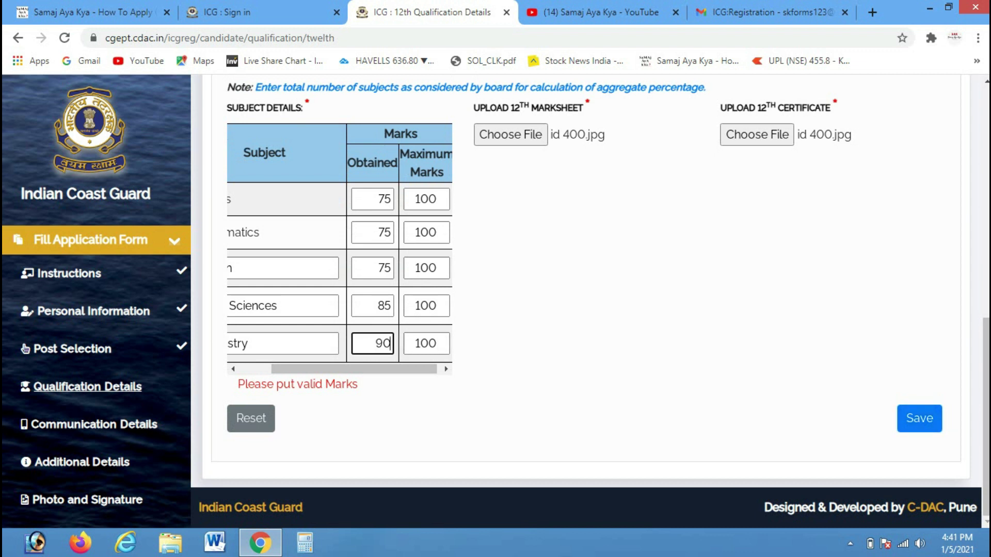
click(919, 419)
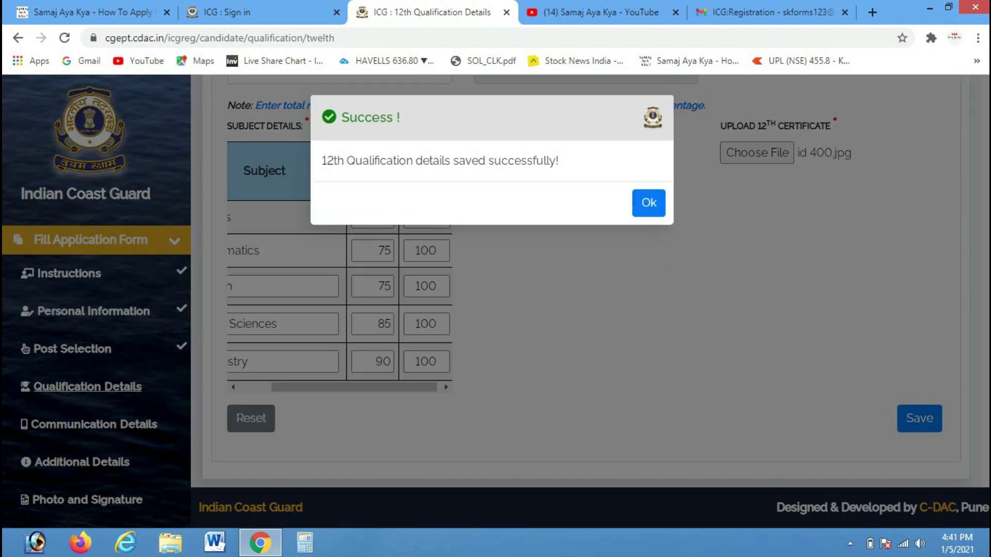
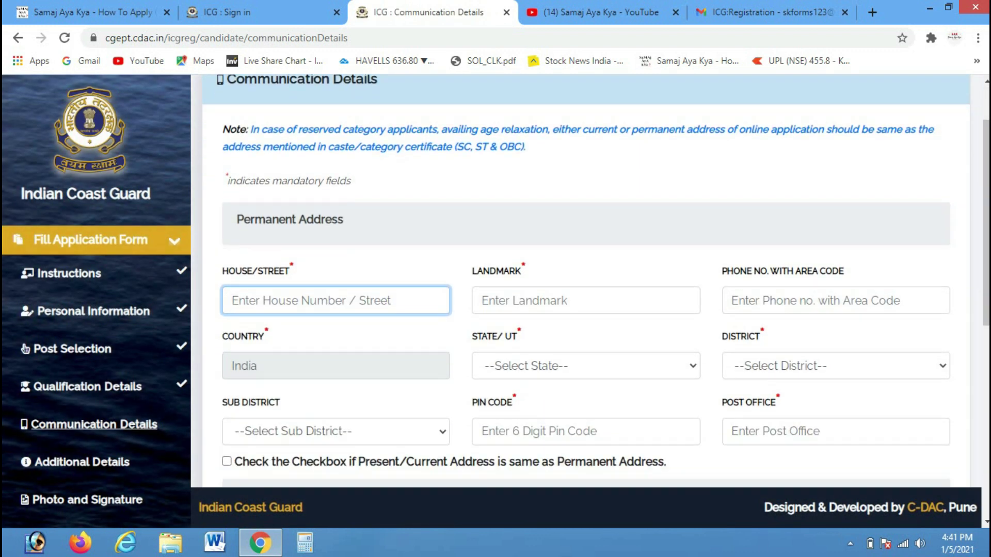
- Fill House/Street from the saved autofill entry and type the landmark
key(Down)
key(Down)
key(Return)
click(585, 300)
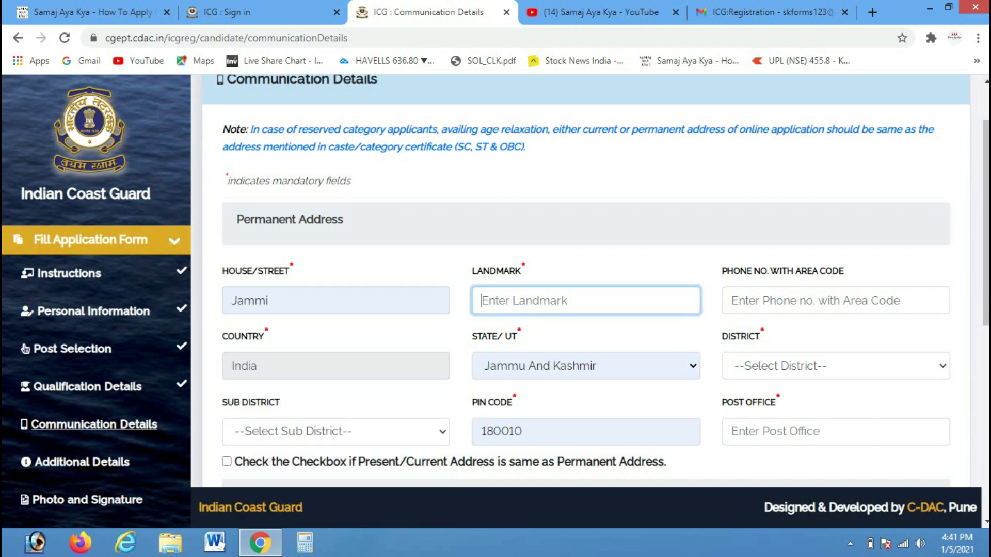
text(near)
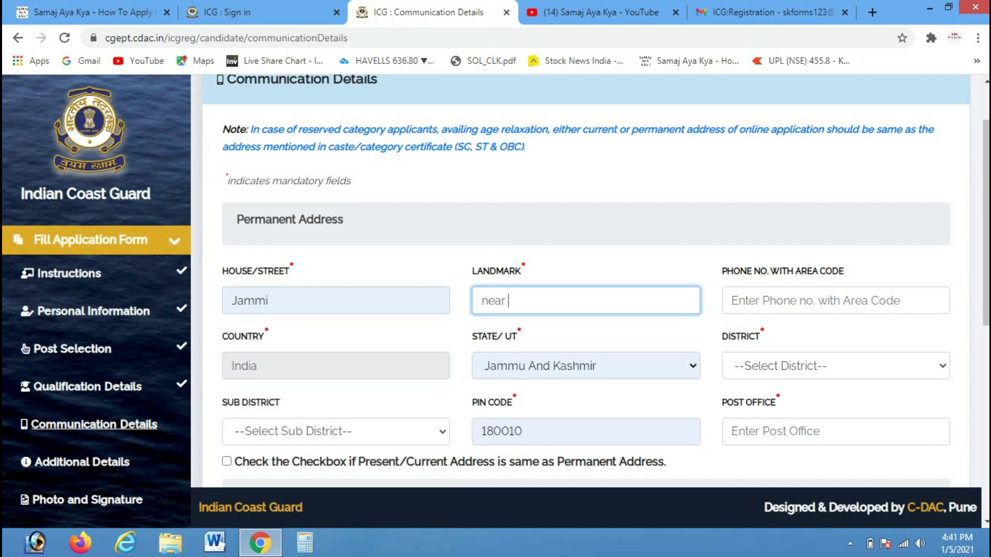
text( khalsa chowk)
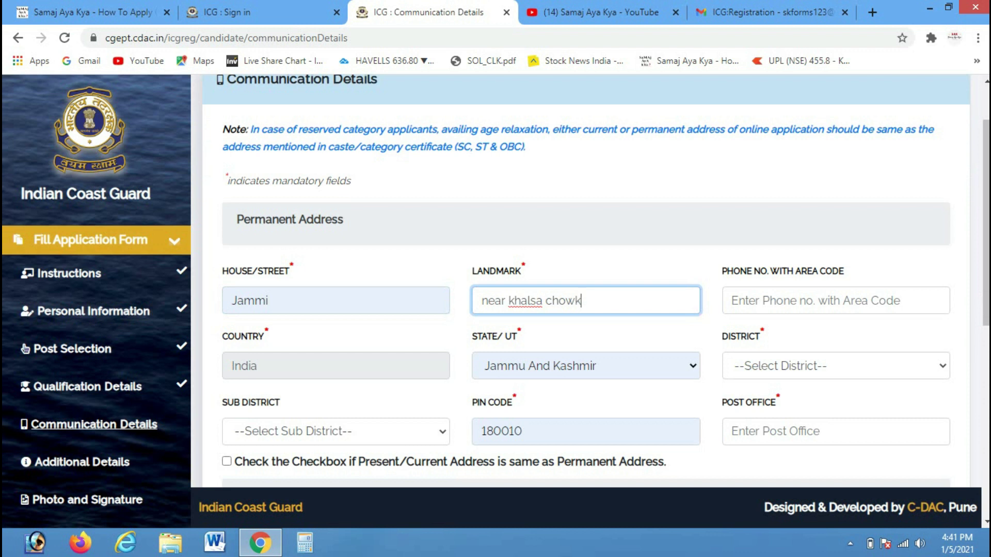
- Set the permanent address district to Jammu and sub district to Jammu South
click(836, 301)
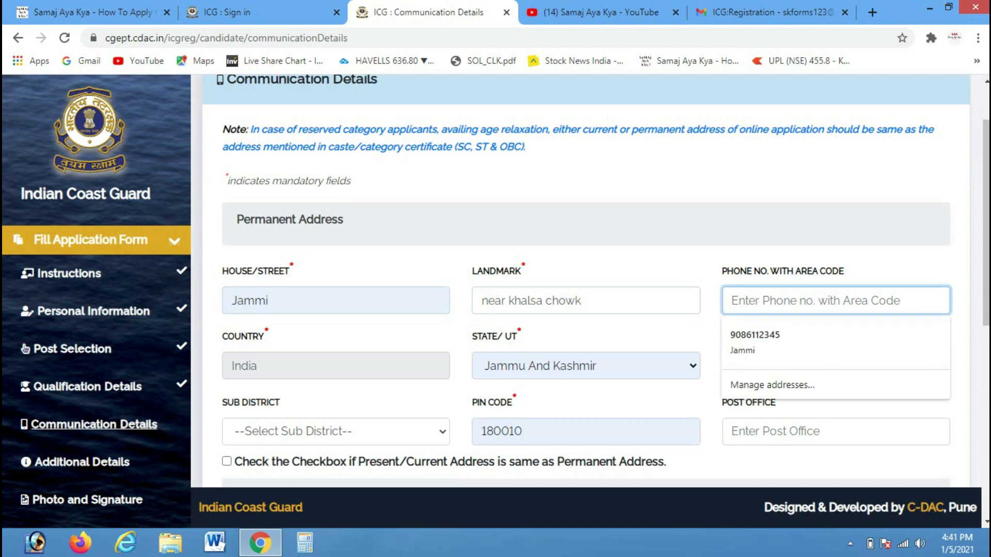
scroll(588, 289, down, 3)
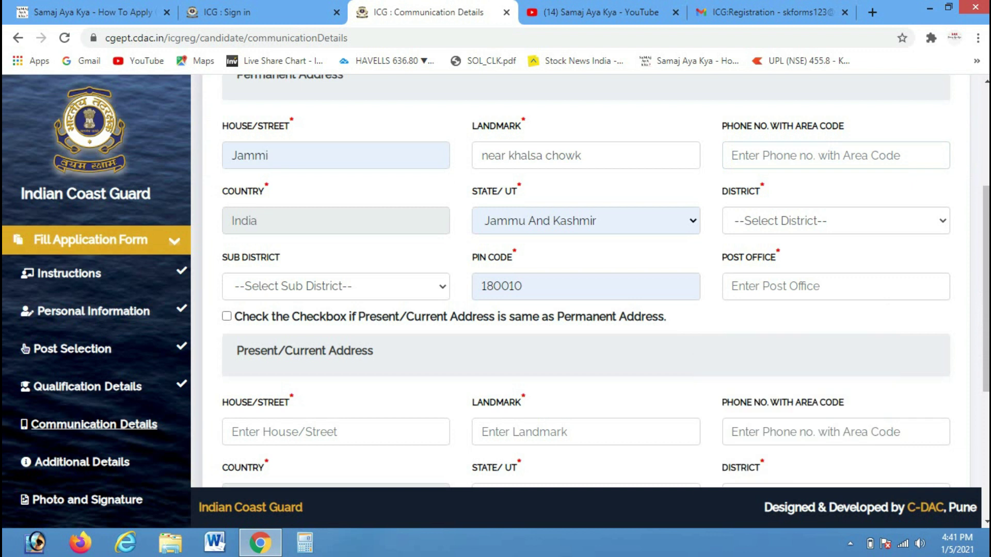
click(836, 221)
click(774, 316)
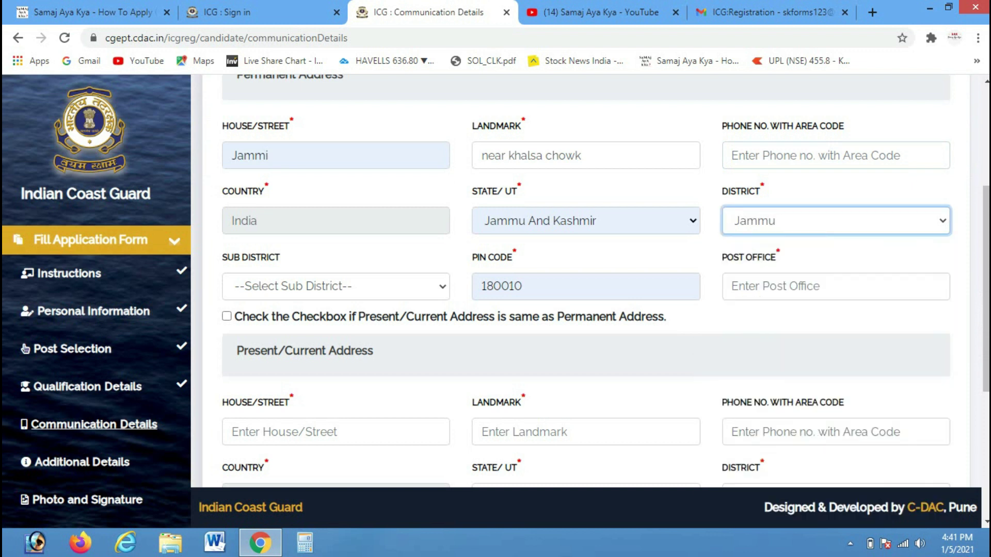
click(335, 286)
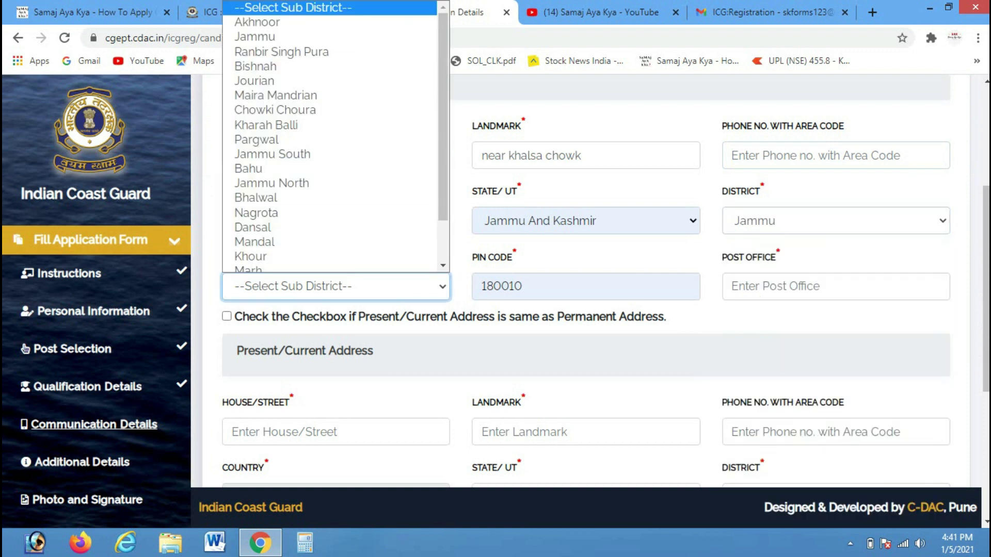
click(272, 154)
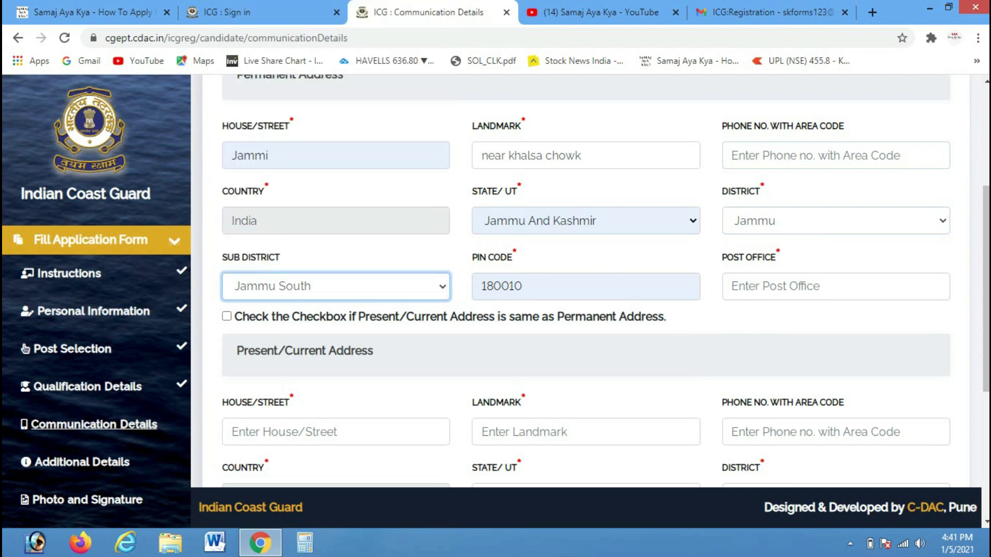
- Enter the post office name, replacing the mistaken entry
click(836, 287)
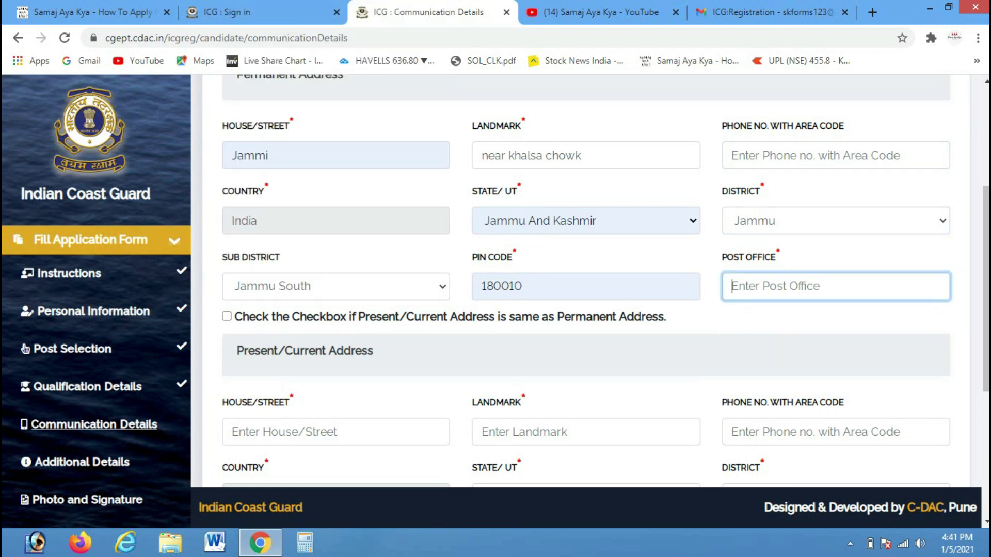
text(180010)
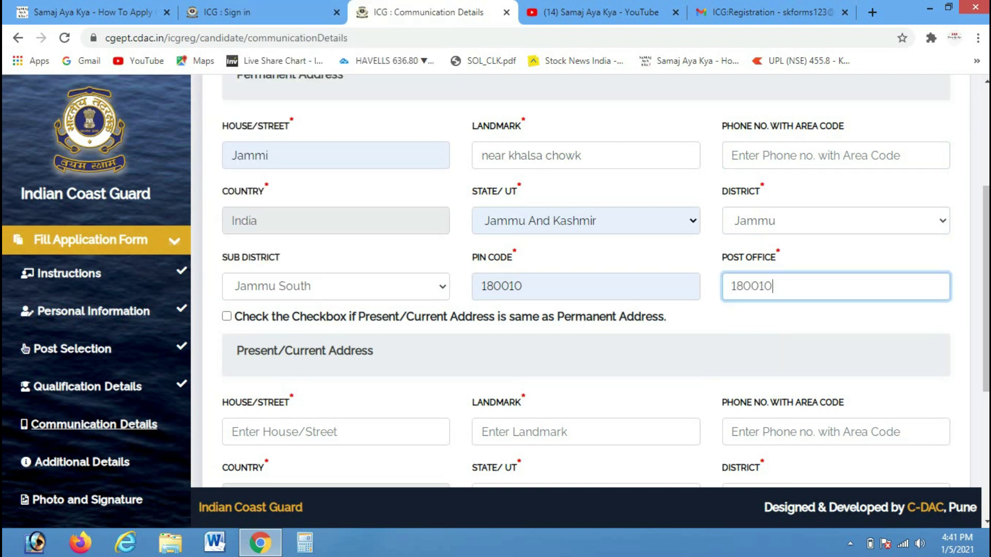
key(ctrl+a)
text(gangyal)
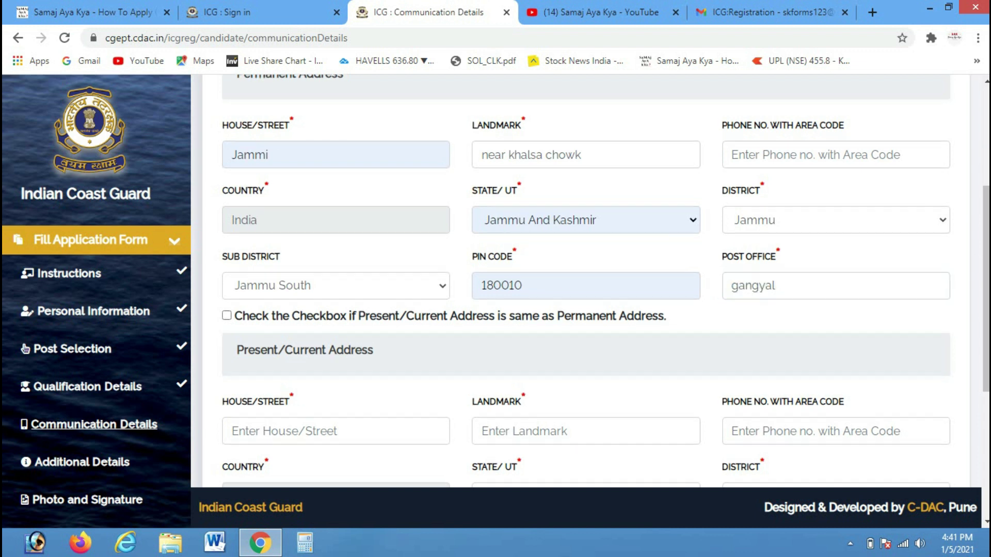
scroll(588, 284, down, 4)
- Make the present address the same as the permanent address
click(226, 99)
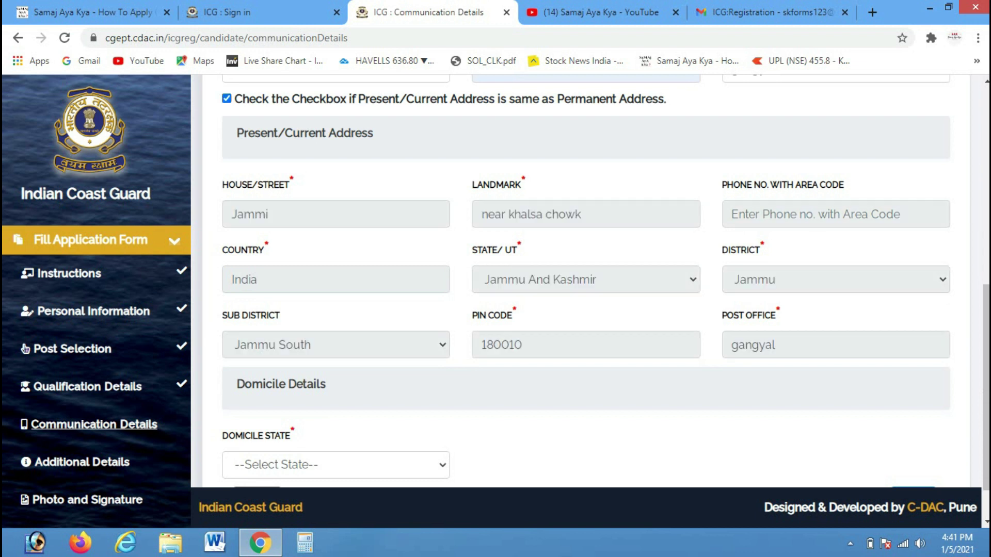
scroll(586, 284, up, 7)
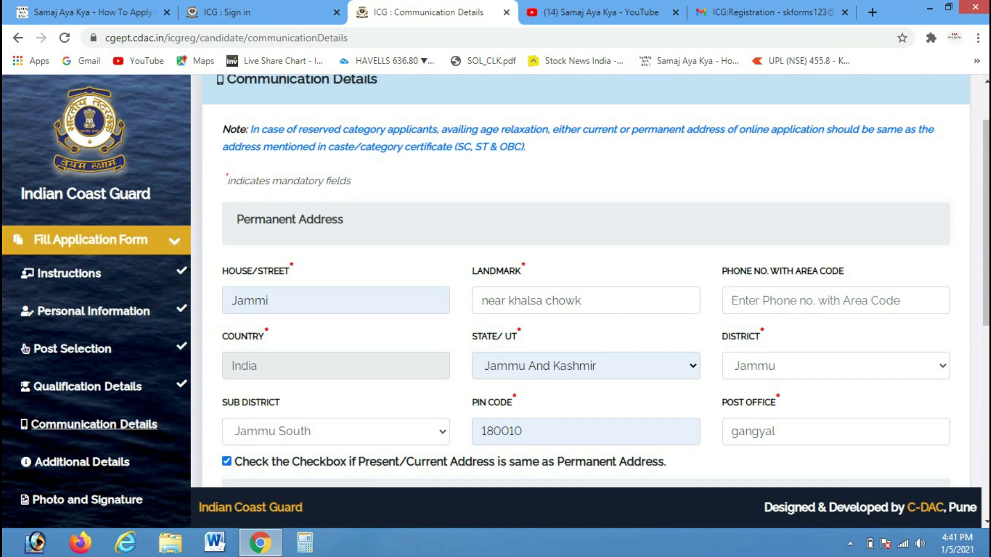
scroll(589, 283, down, 4)
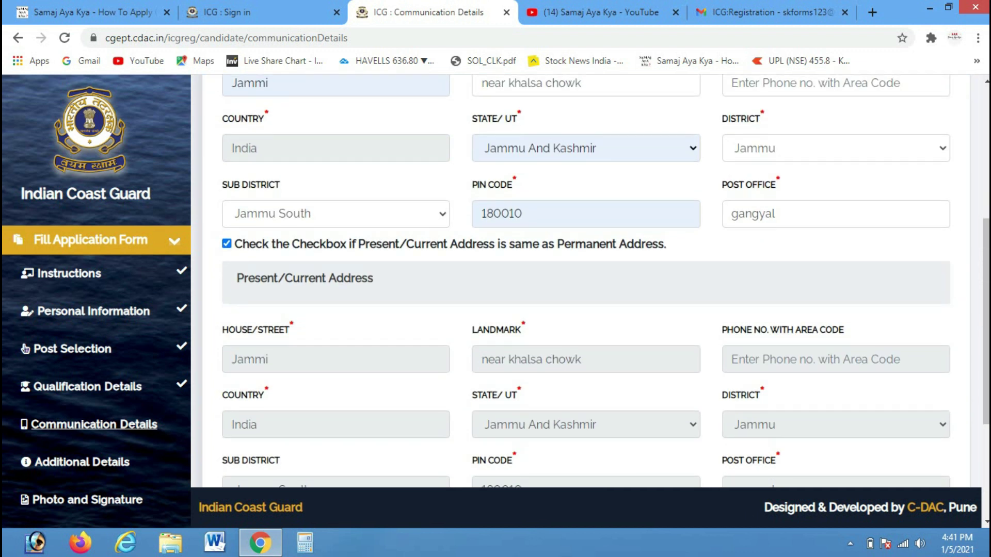
scroll(586, 284, up, 3)
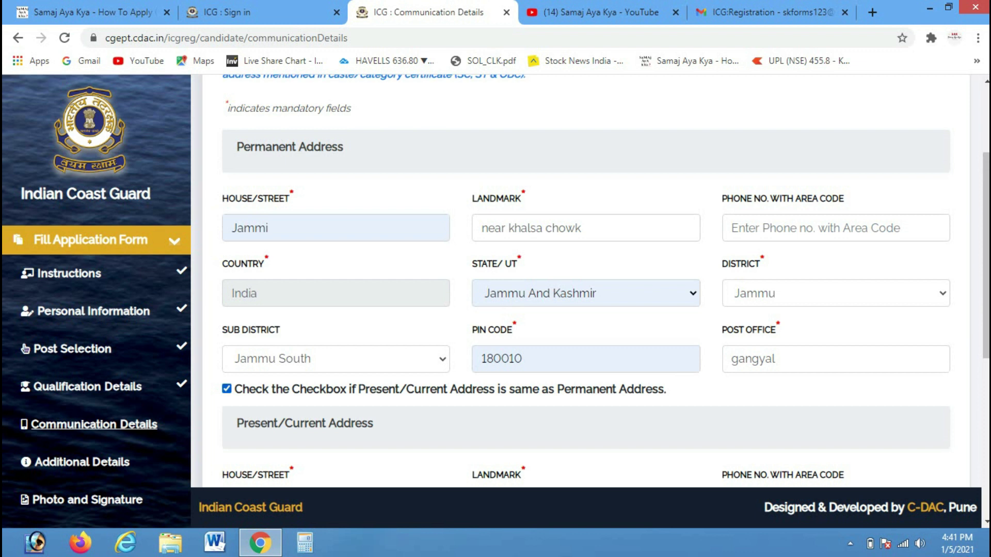
scroll(588, 284, down, 4)
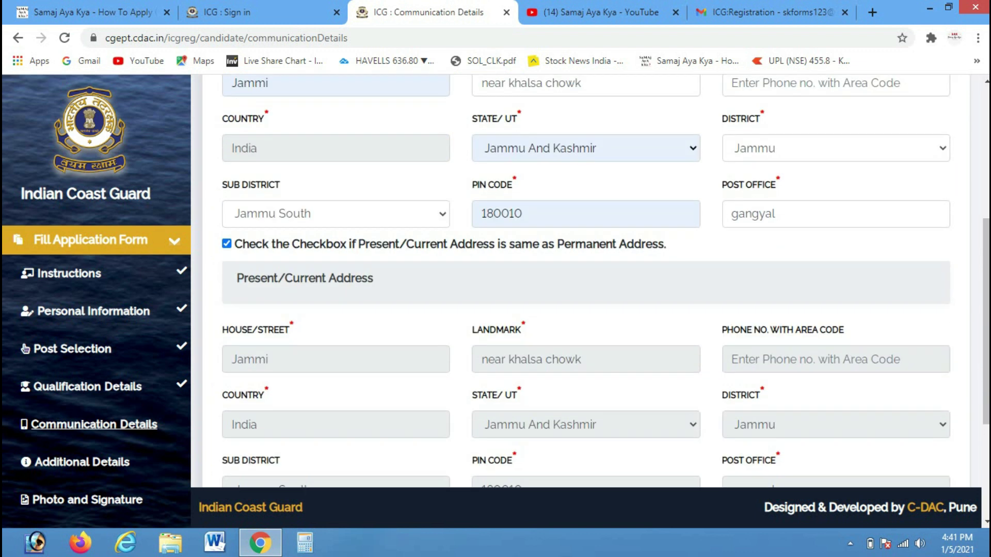
scroll(586, 284, up, 4)
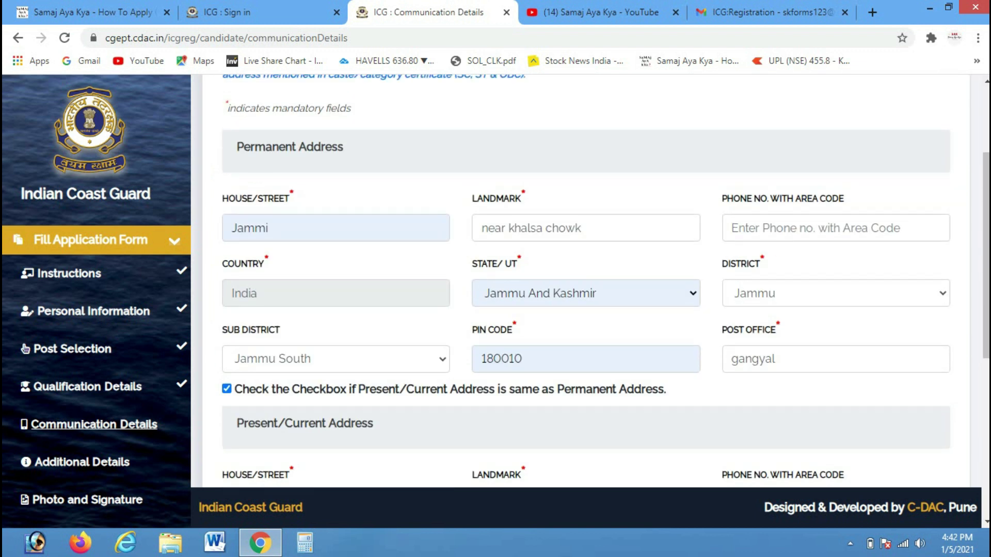
scroll(589, 284, down, 5)
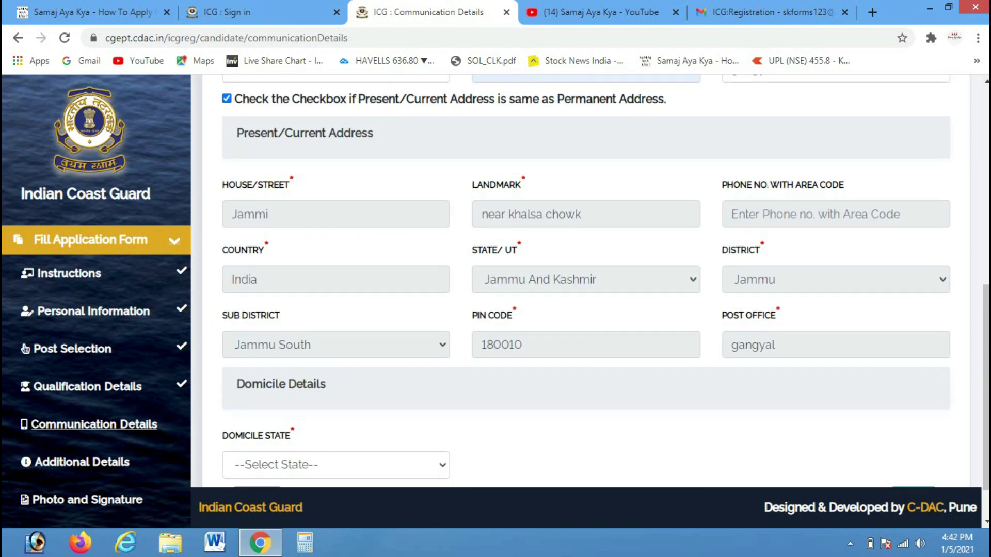
scroll(586, 284, up, 4)
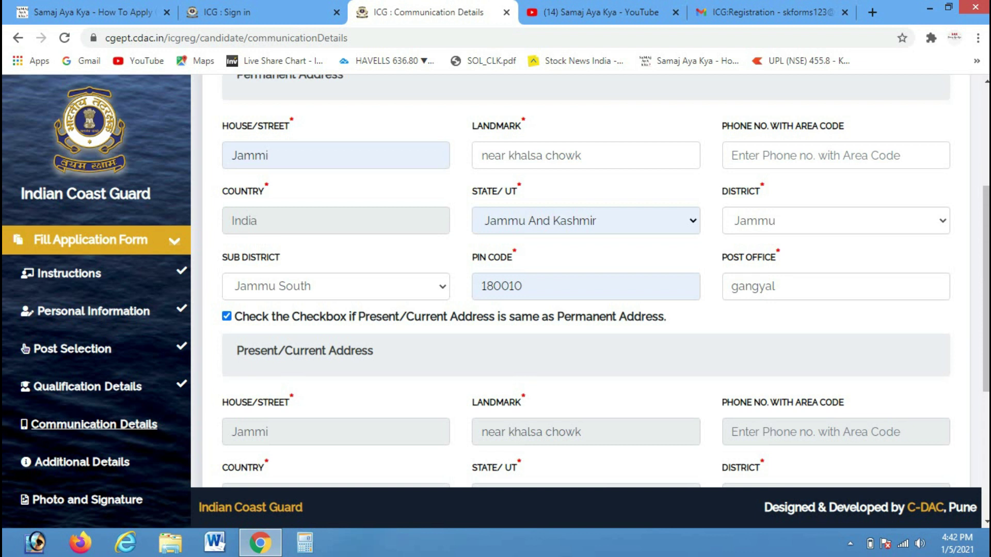
scroll(586, 284, down, 5)
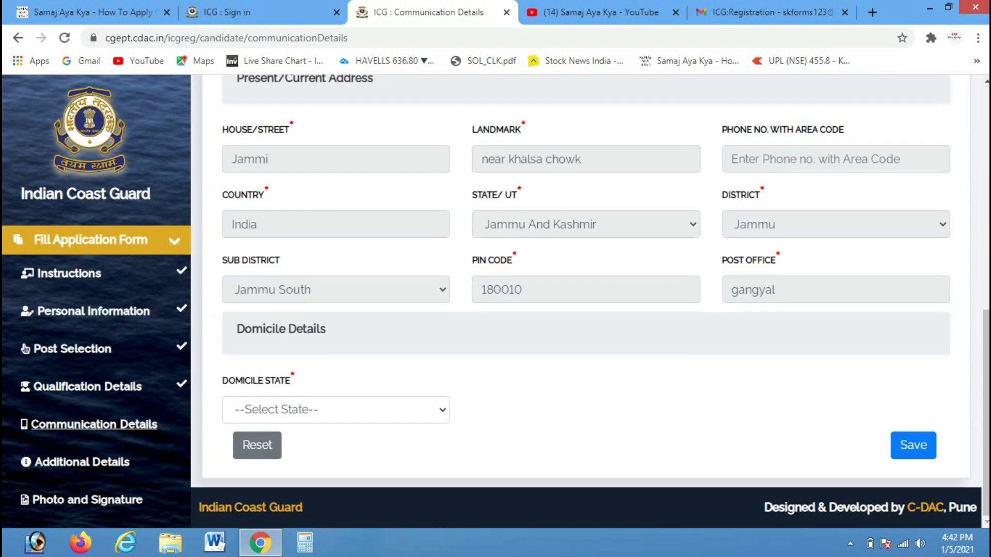
- Set domicile state to Jammu and Kashmir and save the communication details
click(335, 409)
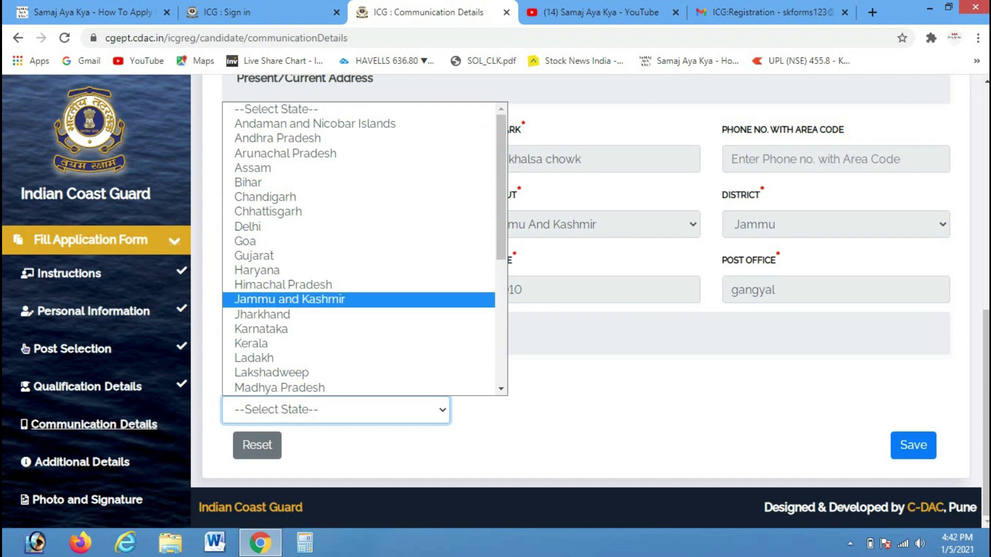
key(Return)
key(Tab)
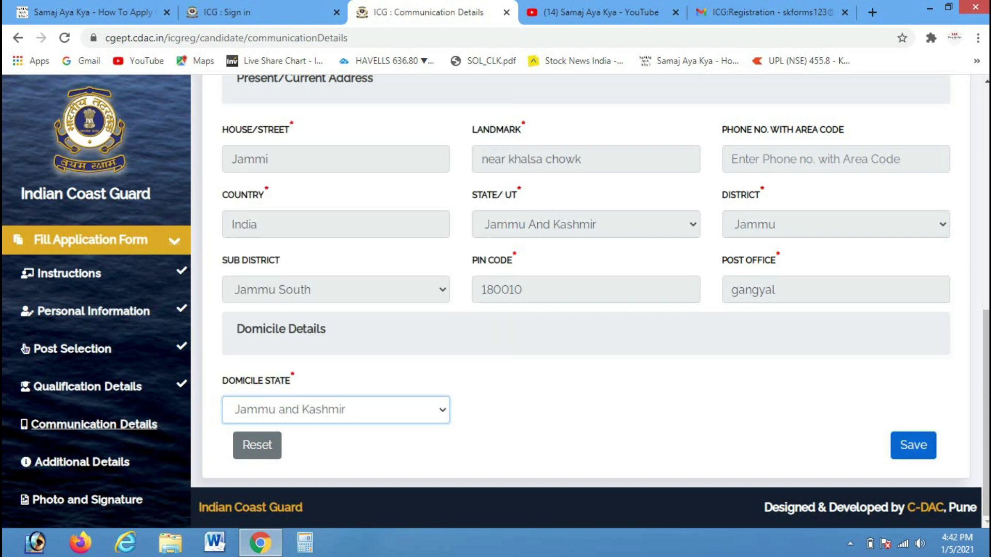
key(Return)
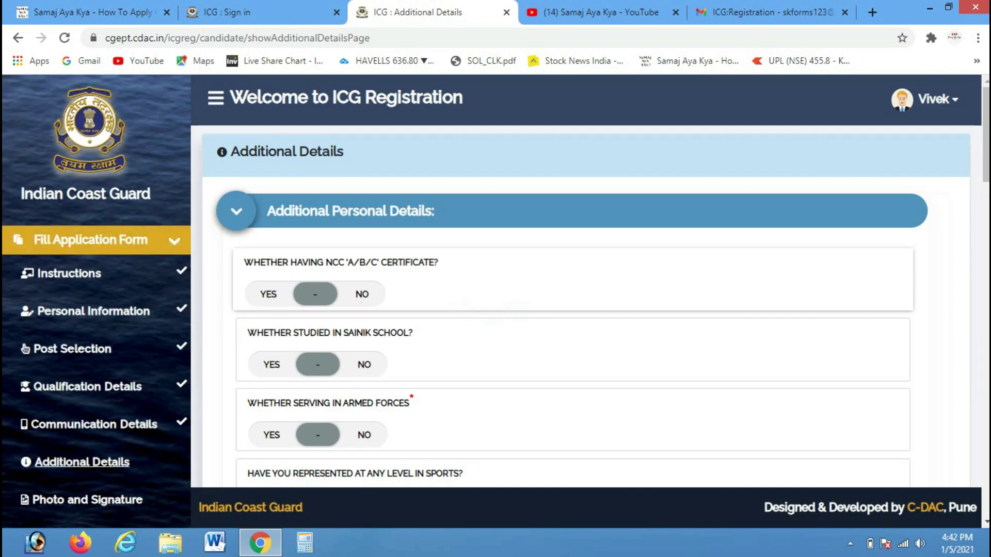
- Answer No to NCC, Sainik School, armed forces service and sports, Yes to swimming
drag(314, 294, 369, 294)
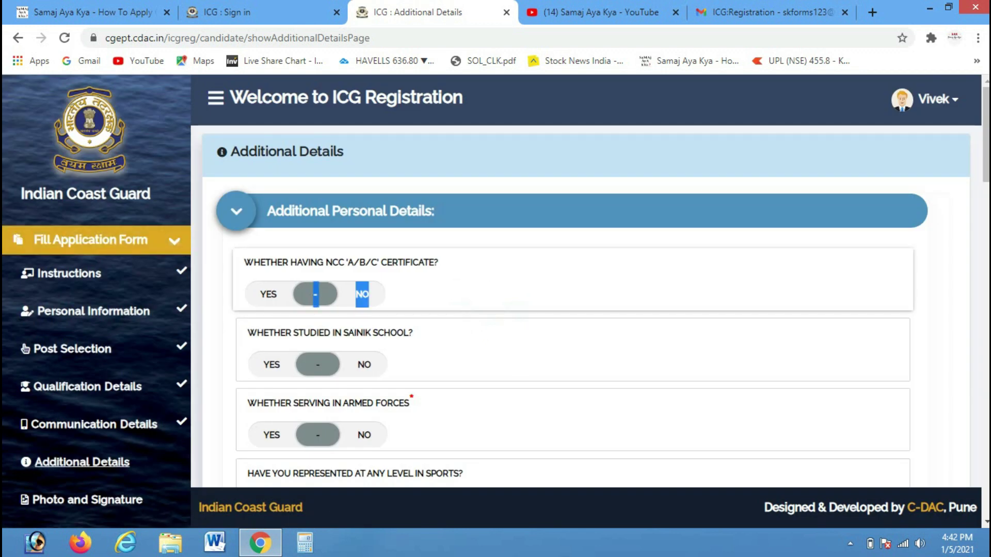
click(363, 295)
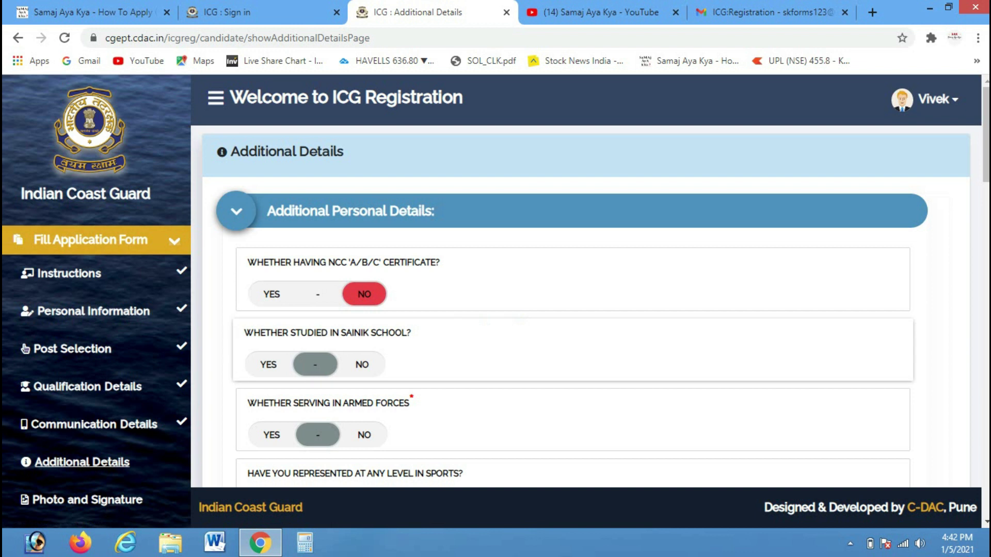
click(362, 365)
scroll(362, 364, down, 1)
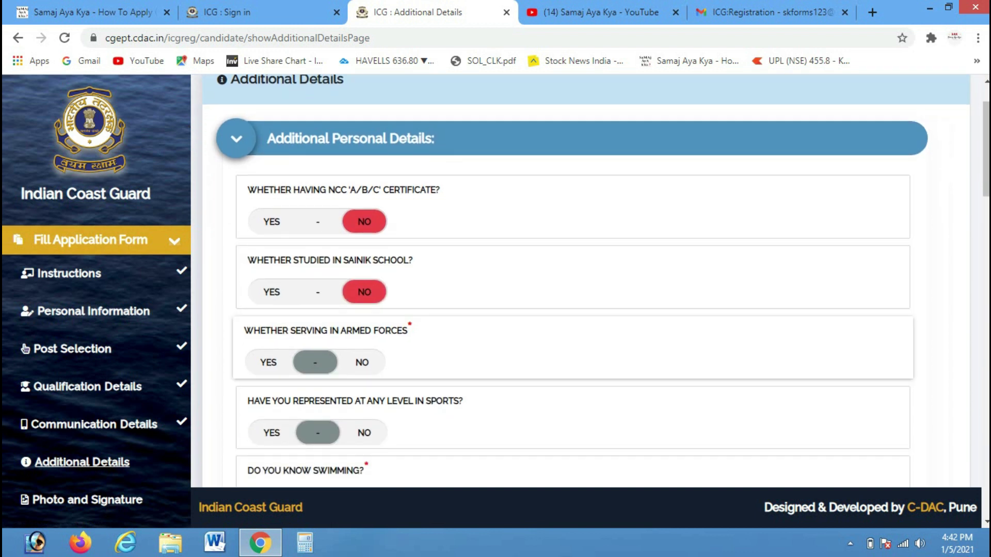
click(361, 363)
scroll(362, 353, down, 1)
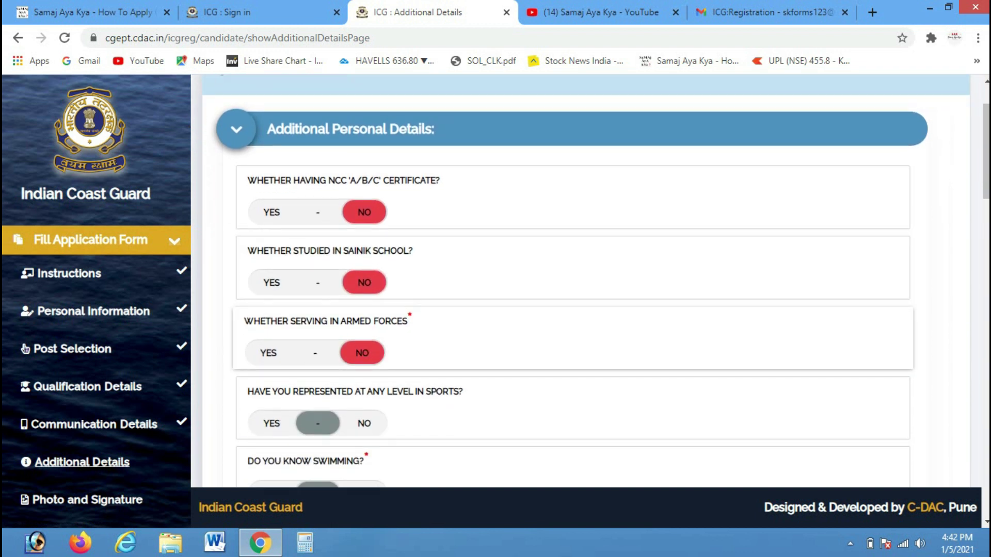
scroll(362, 353, down, 1)
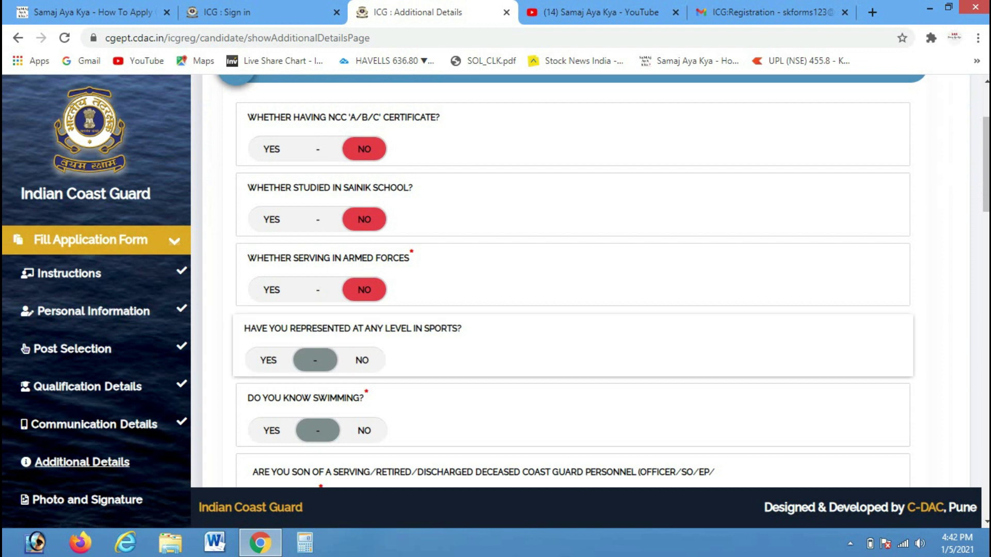
click(362, 360)
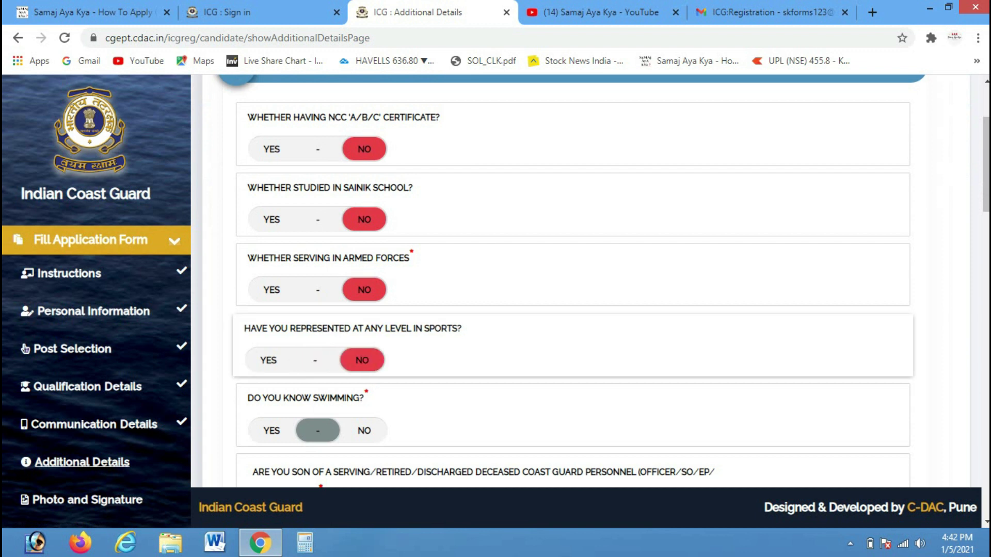
scroll(362, 361, down, 1)
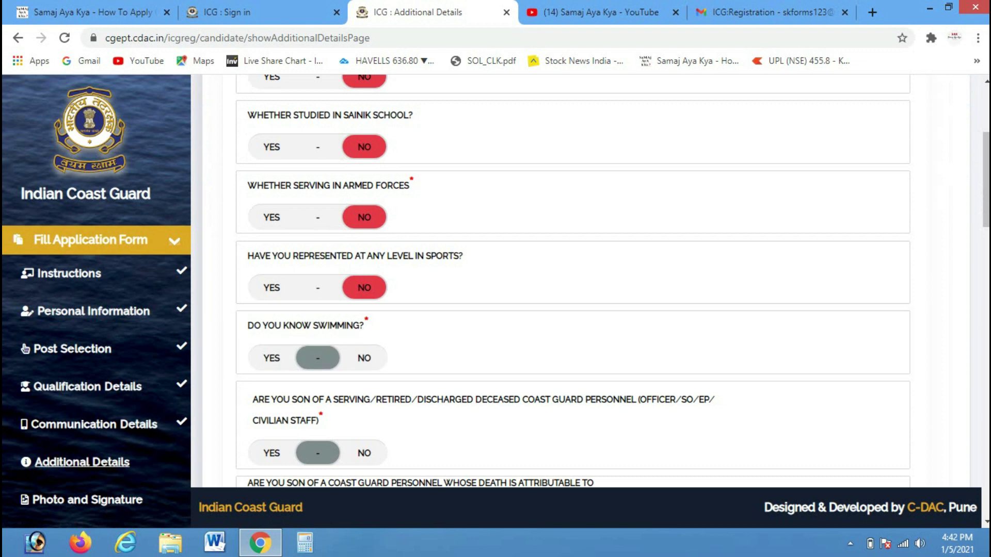
click(269, 357)
- Answer No to Coast Guard parentage, service deaths, war widow, defence parents, government employment, discharge
scroll(268, 357, down, 2)
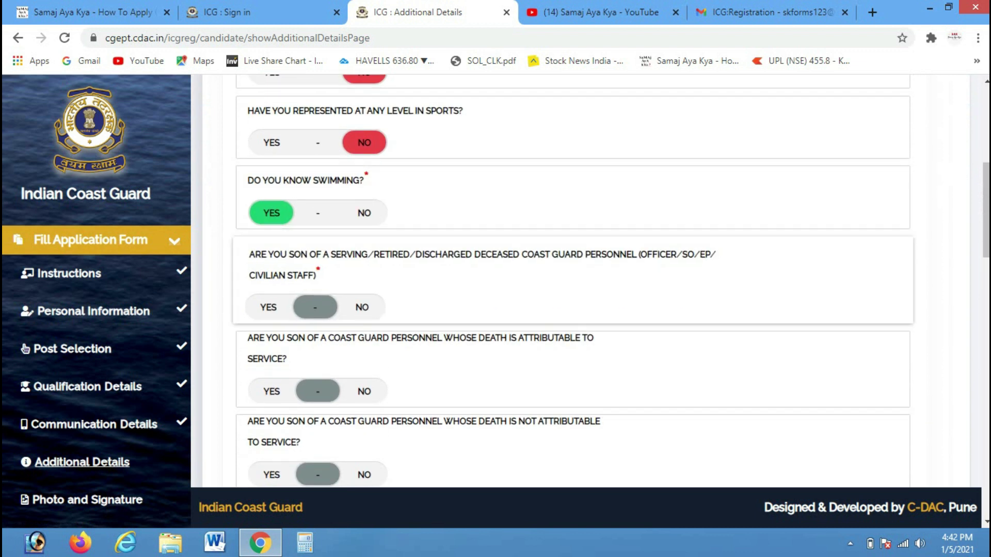
click(362, 307)
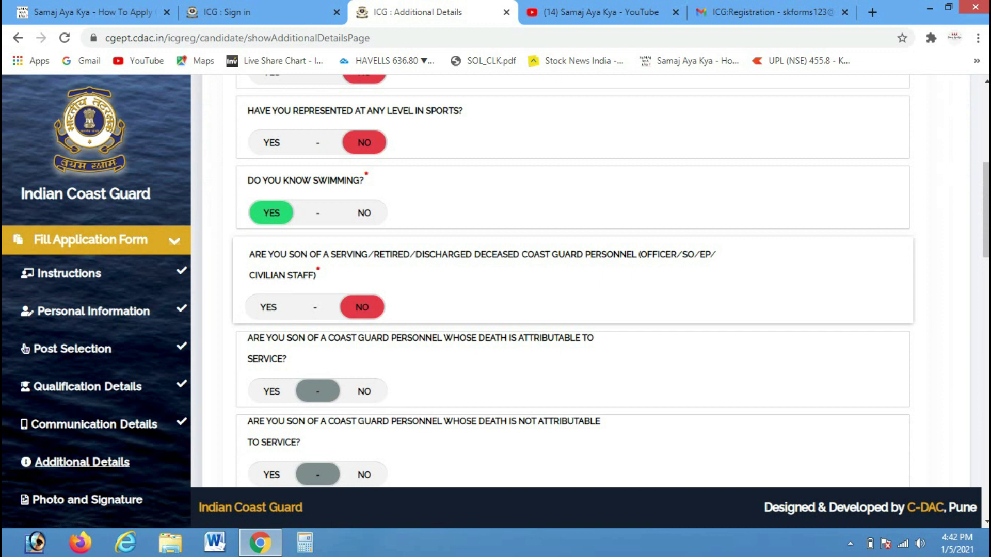
scroll(362, 307, down, 1)
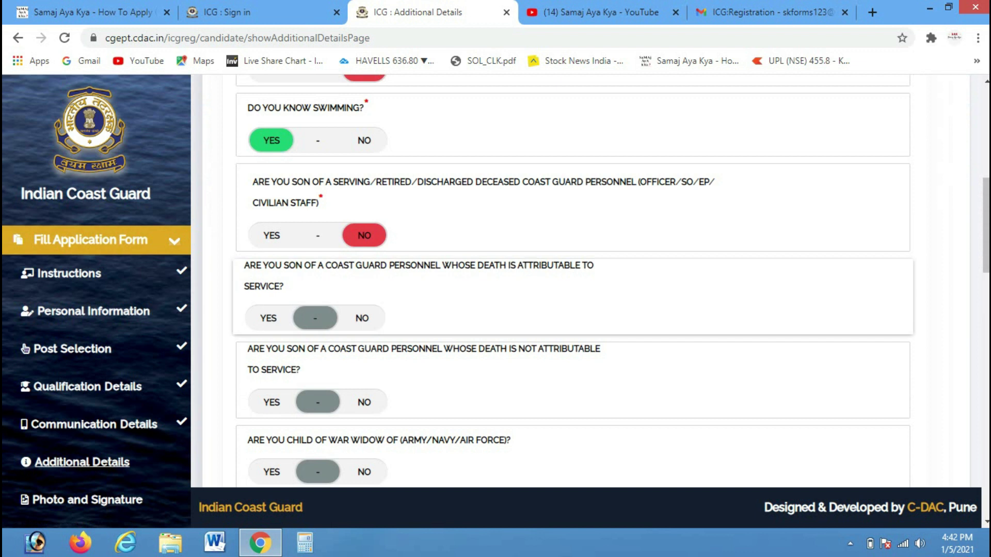
click(362, 318)
scroll(361, 317, down, 2)
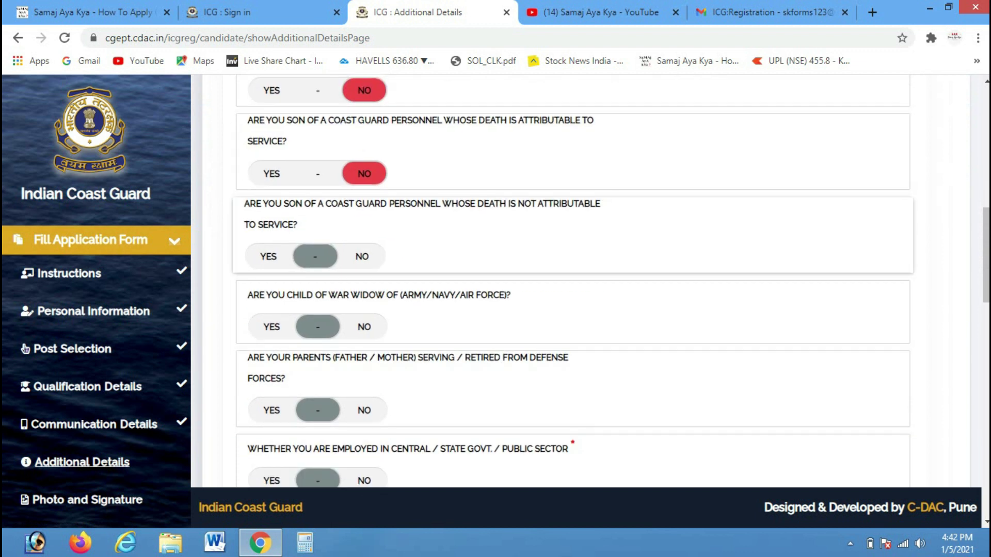
click(361, 256)
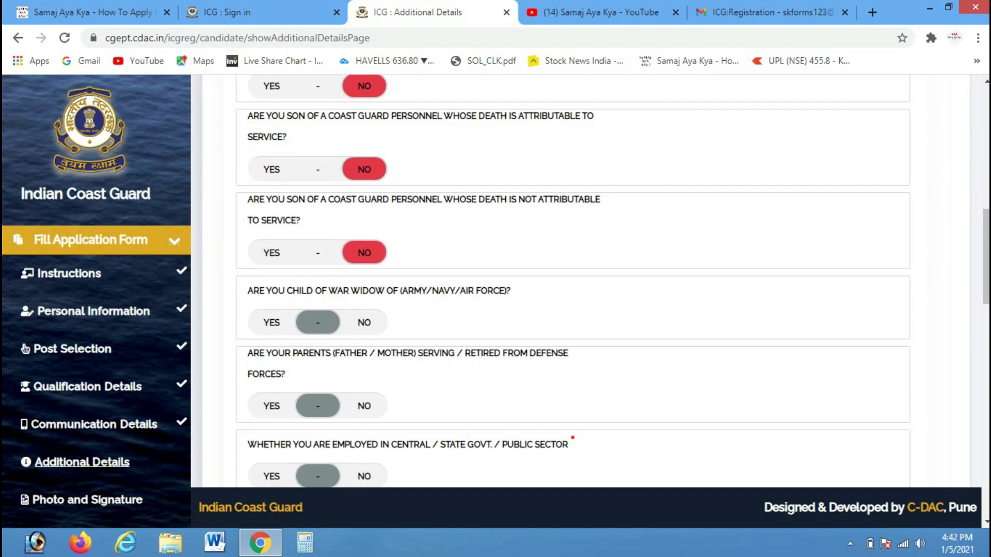
scroll(362, 257, down, 1)
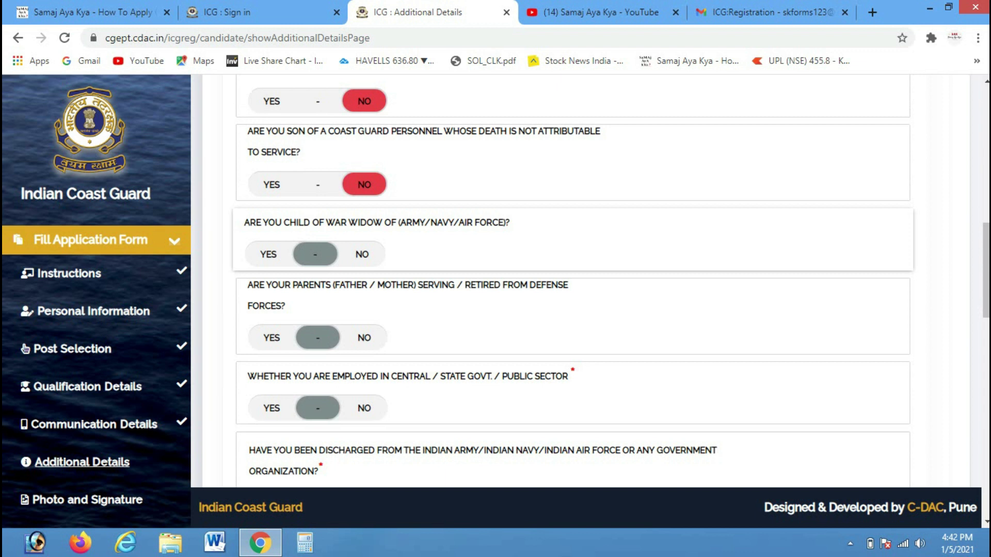
click(362, 254)
scroll(362, 254, down, 1)
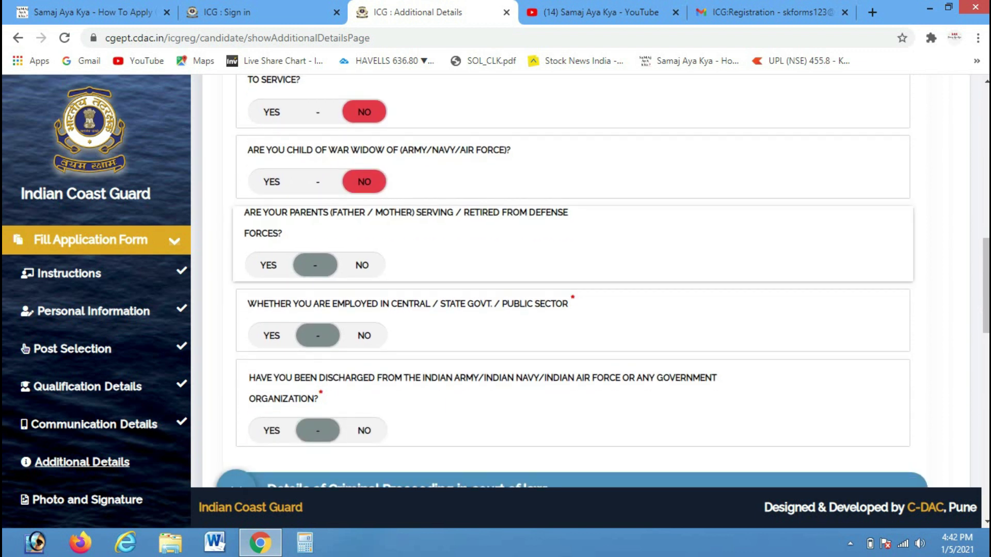
click(362, 265)
scroll(362, 265, down, 1)
click(362, 263)
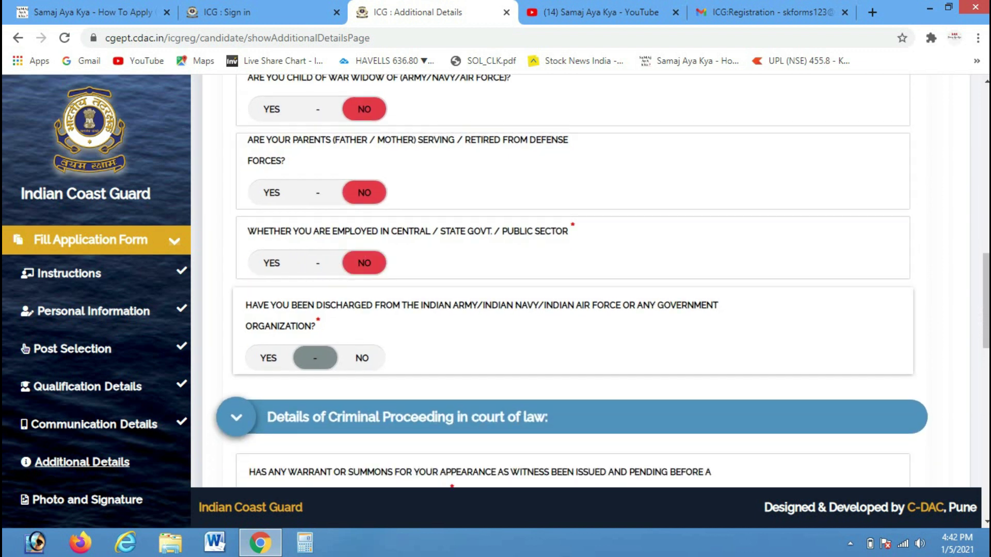
click(362, 358)
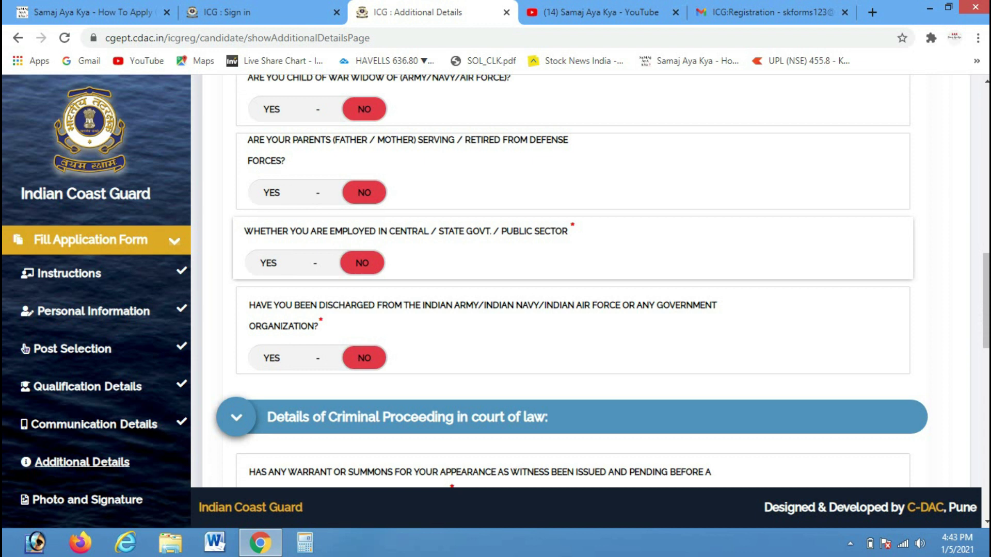
- Answer No to witness summons, criminal proceedings, offence warrants and arrest warrants
scroll(599, 281, up, 1)
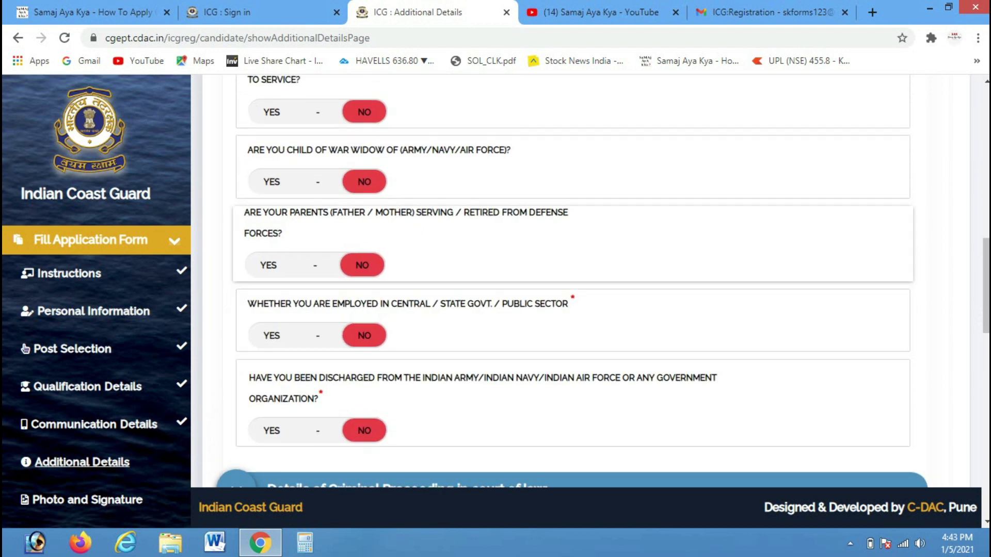
scroll(599, 281, down, 1)
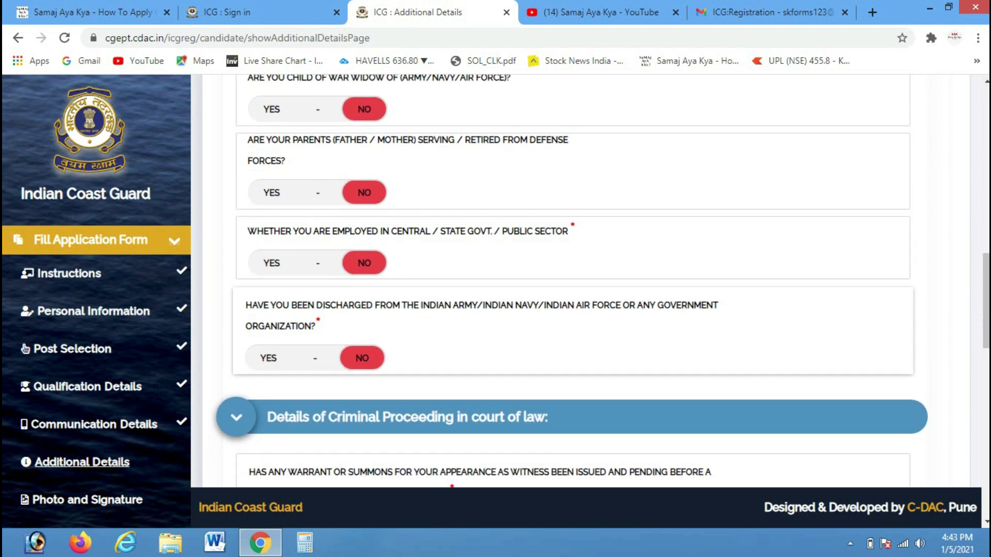
scroll(598, 356, down, 3)
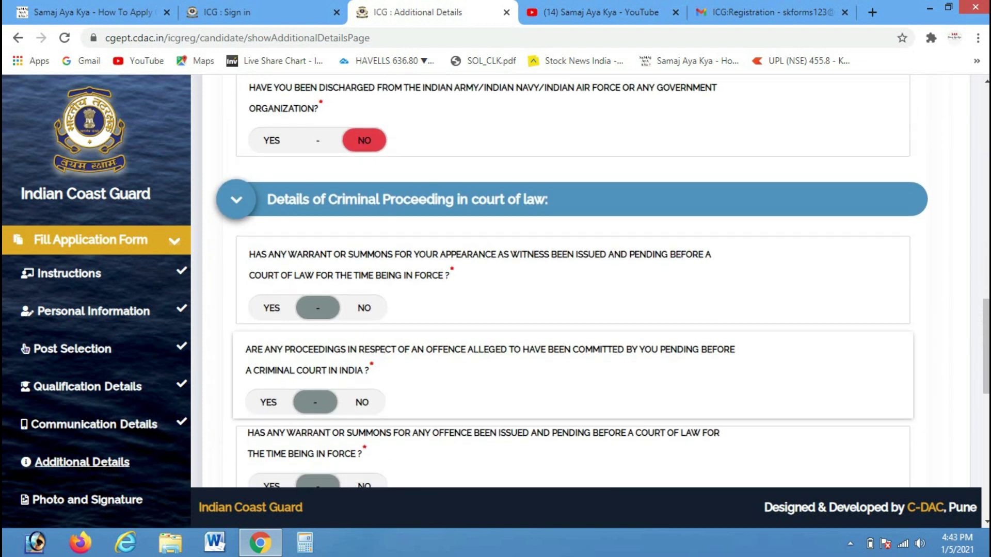
scroll(573, 289, down, 1)
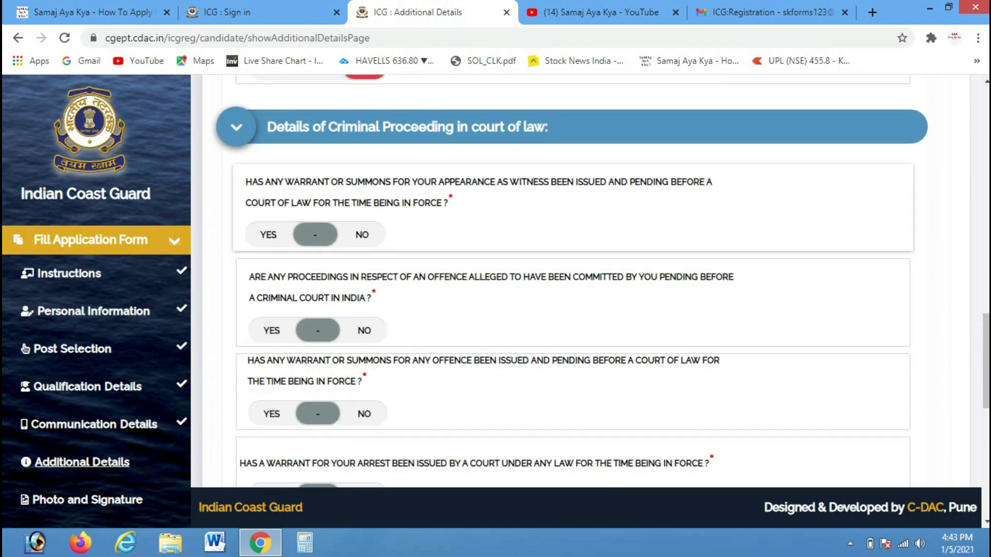
click(361, 234)
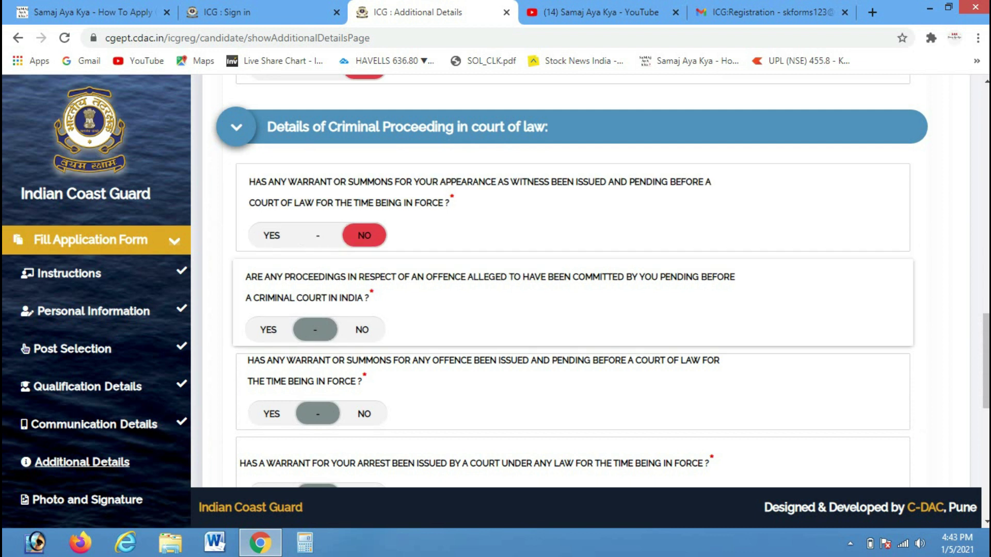
click(362, 329)
scroll(362, 268, down, 2)
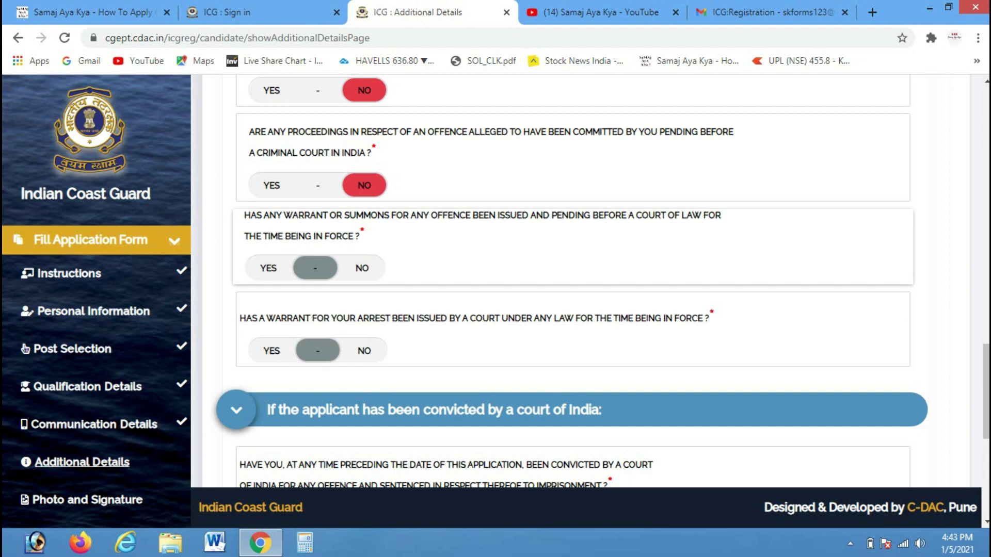
click(363, 268)
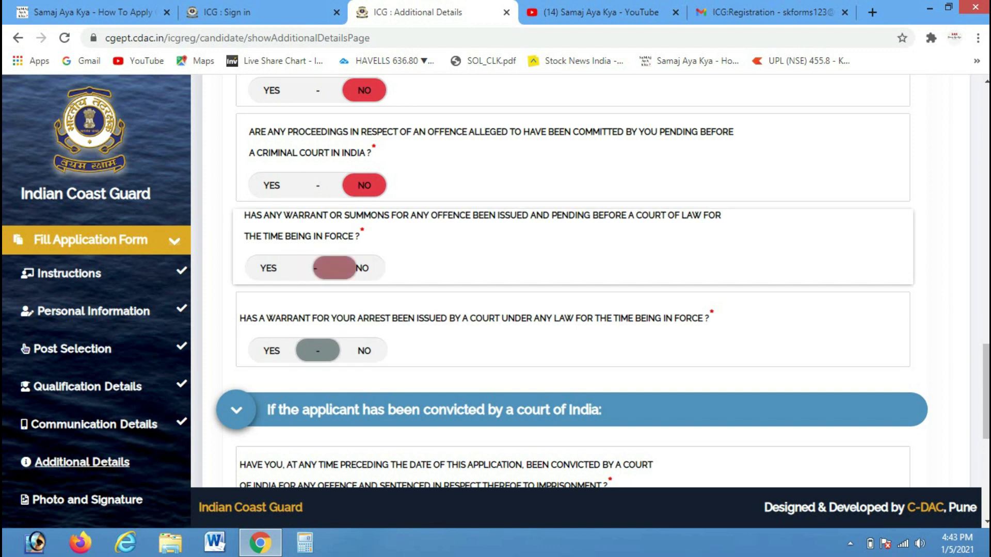
scroll(364, 288, down, 1)
click(363, 278)
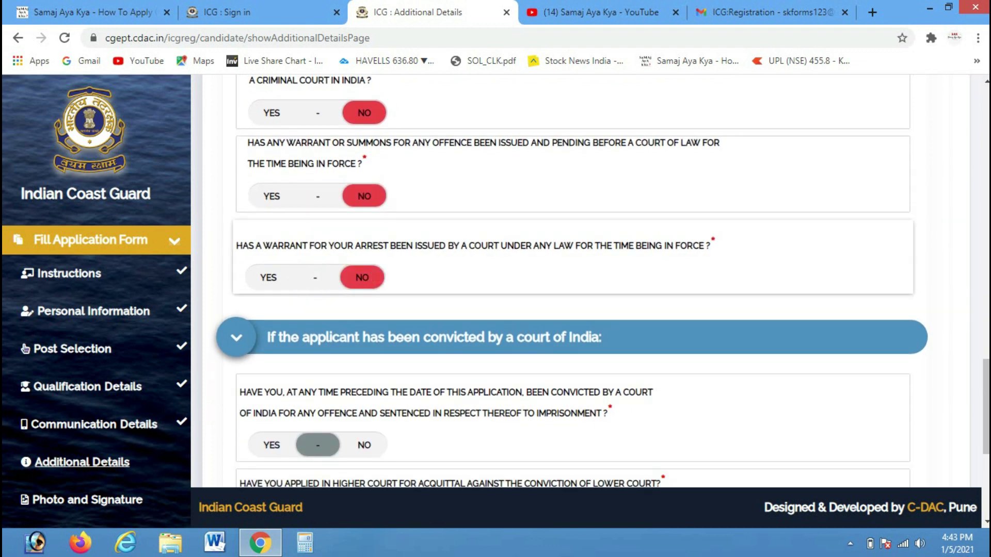
- Answer No to prior conviction, higher-court appeal and debarment from recruitment
scroll(362, 277, down, 3)
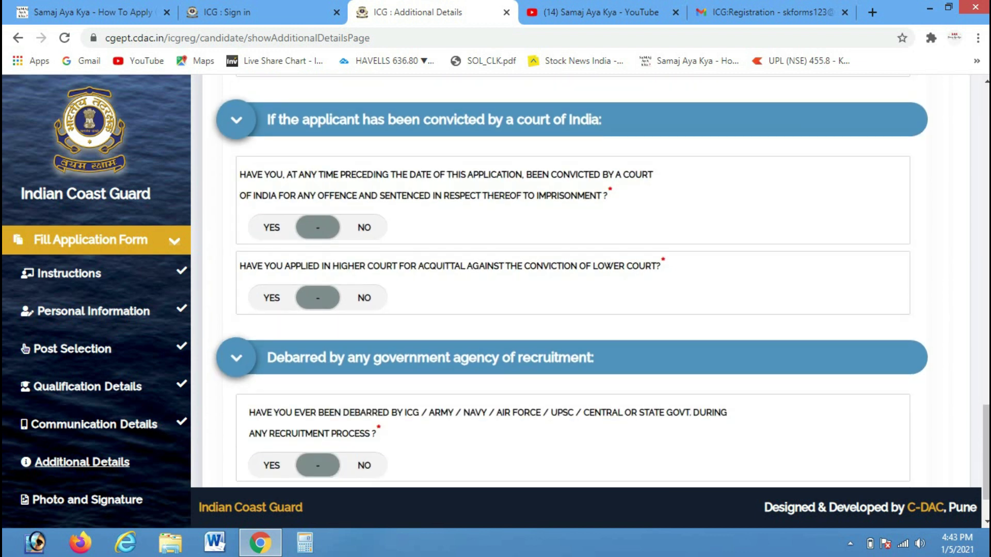
click(362, 227)
click(364, 298)
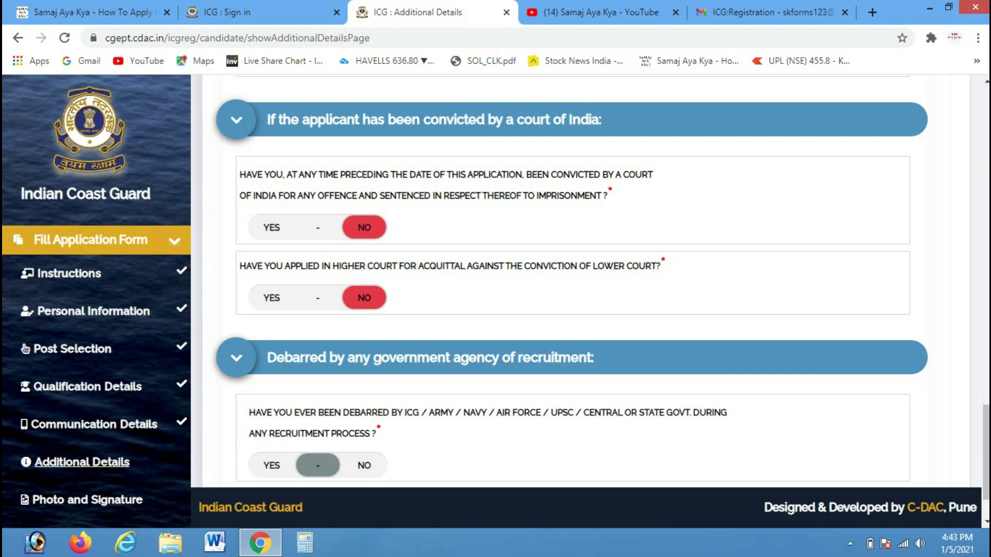
scroll(364, 298, down, 1)
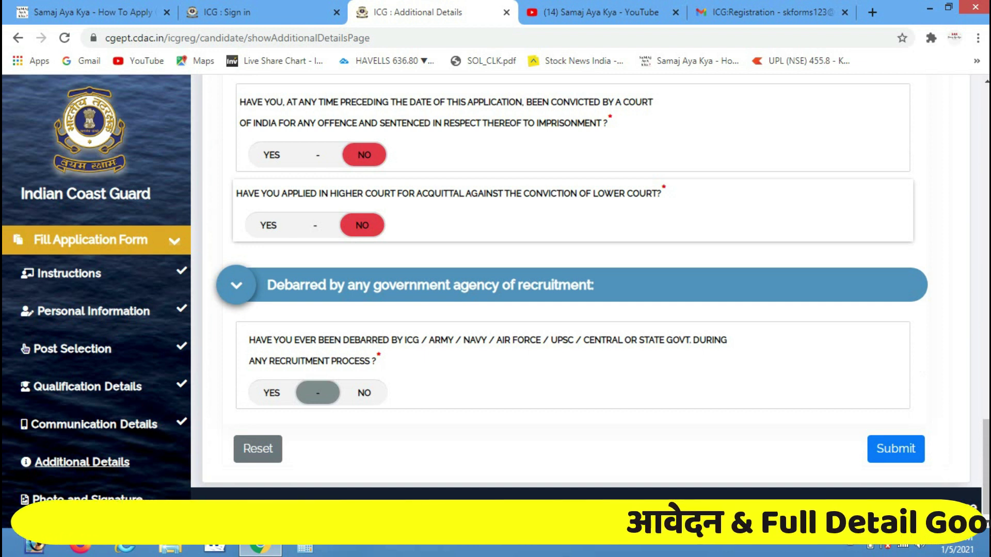
scroll(363, 298, down, 1)
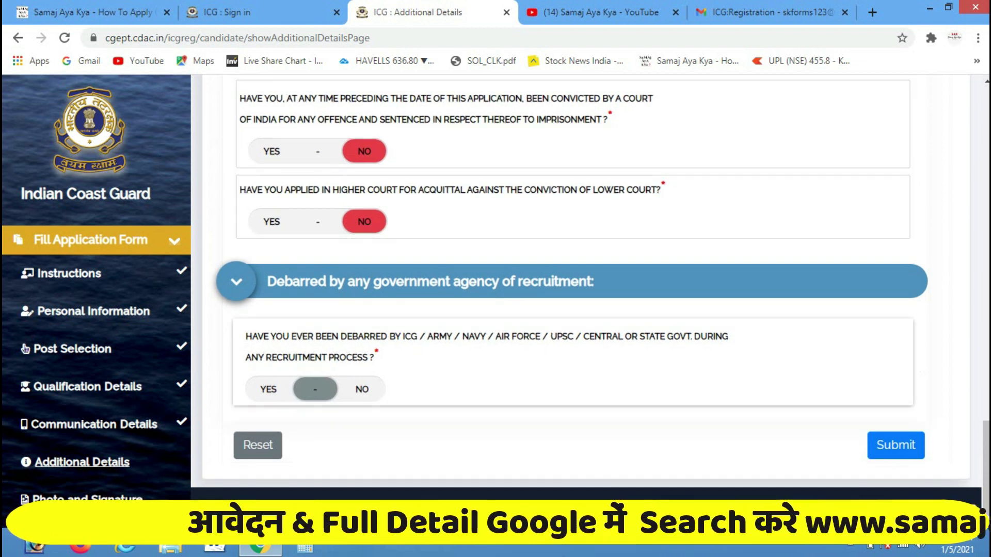
click(362, 389)
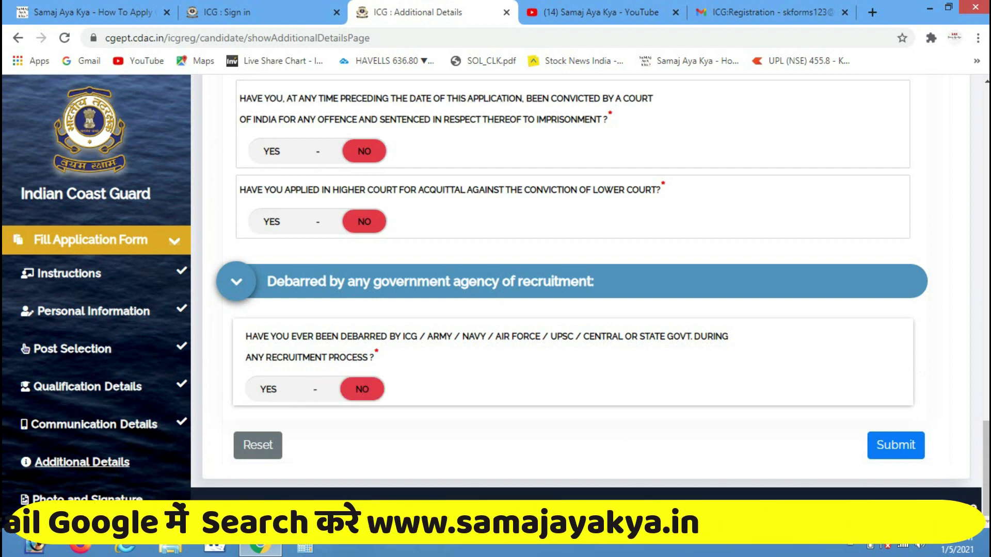
- Translate 'debarred' from English to Hindi in Google Translate in a new tab
key(ctrl+t)
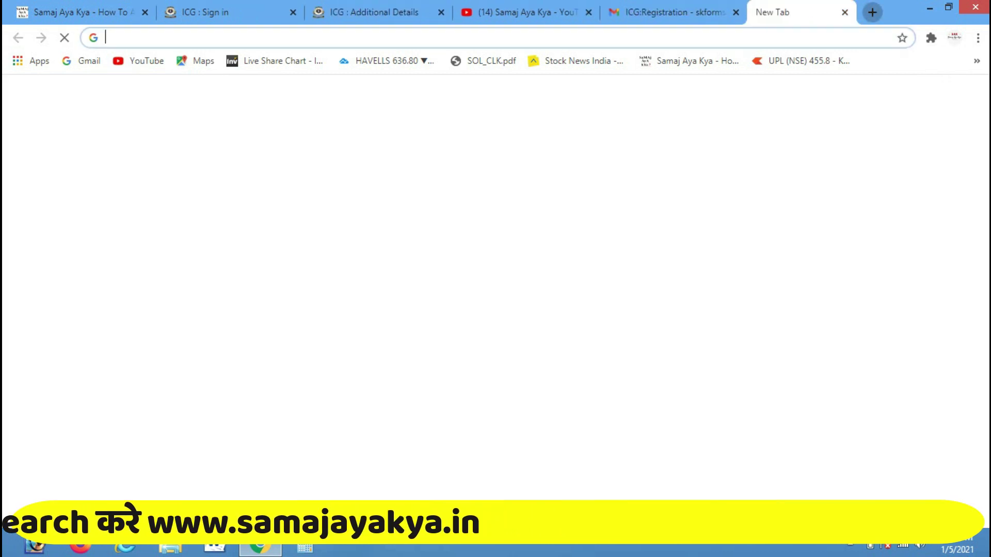
text(translate.google.co.in)
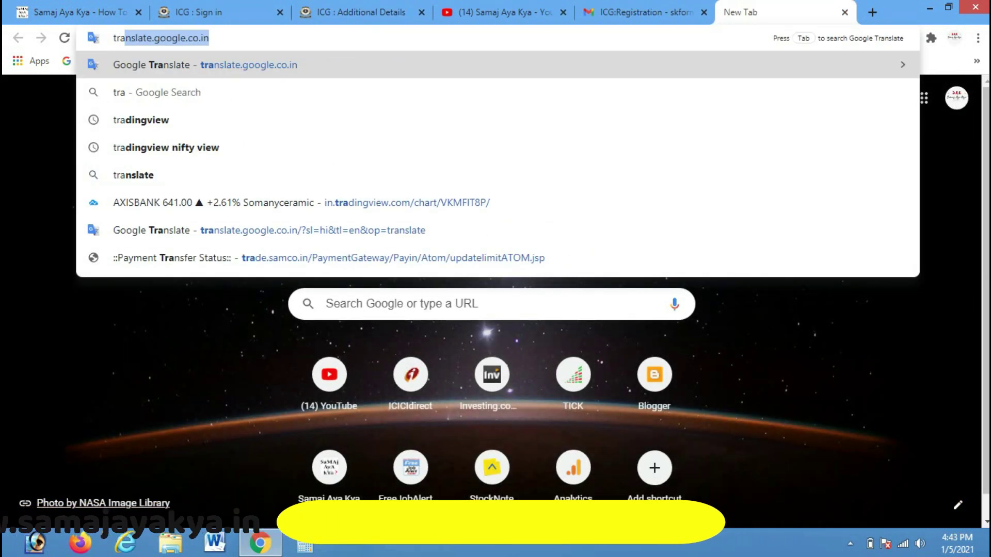
key(Return)
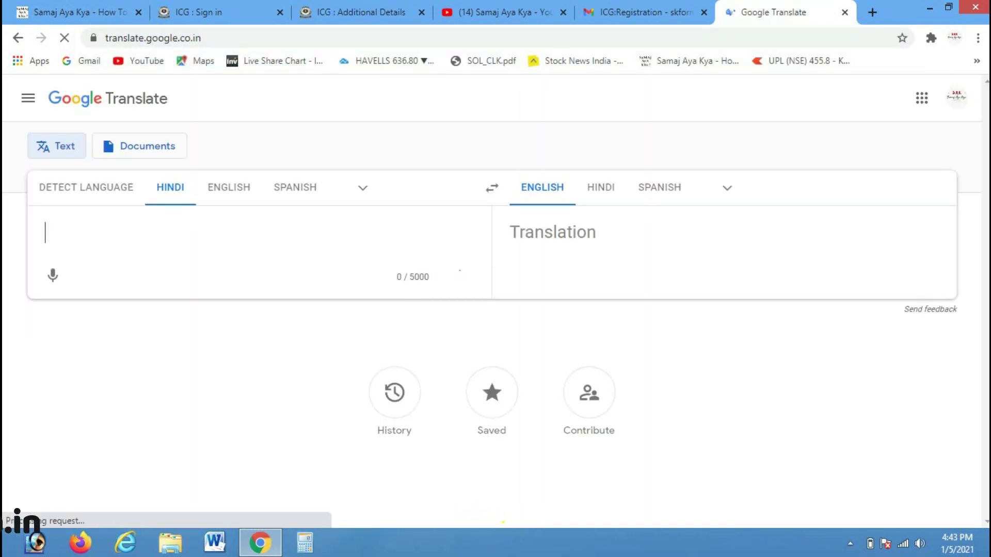
text(debbarer)
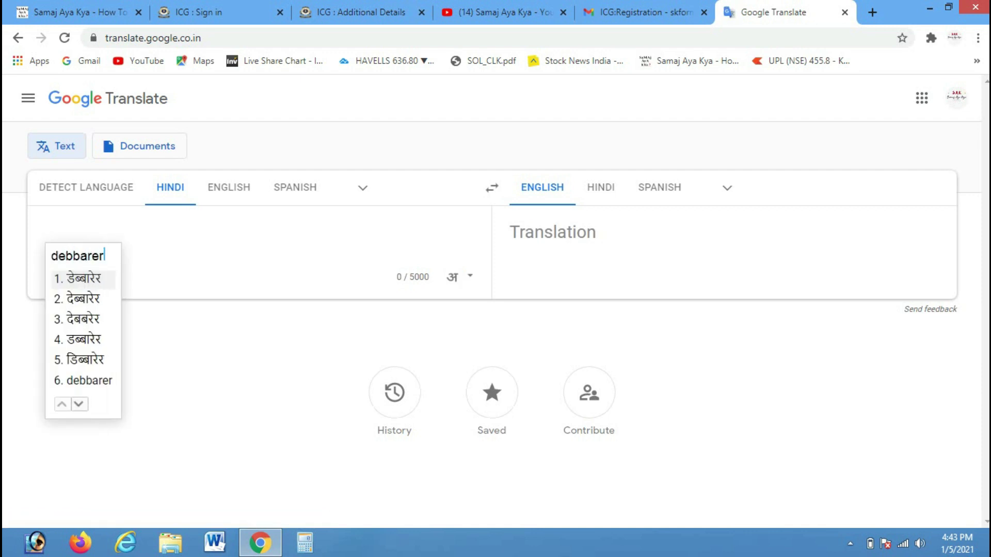
key(BackSpace)
text(d)
click(228, 188)
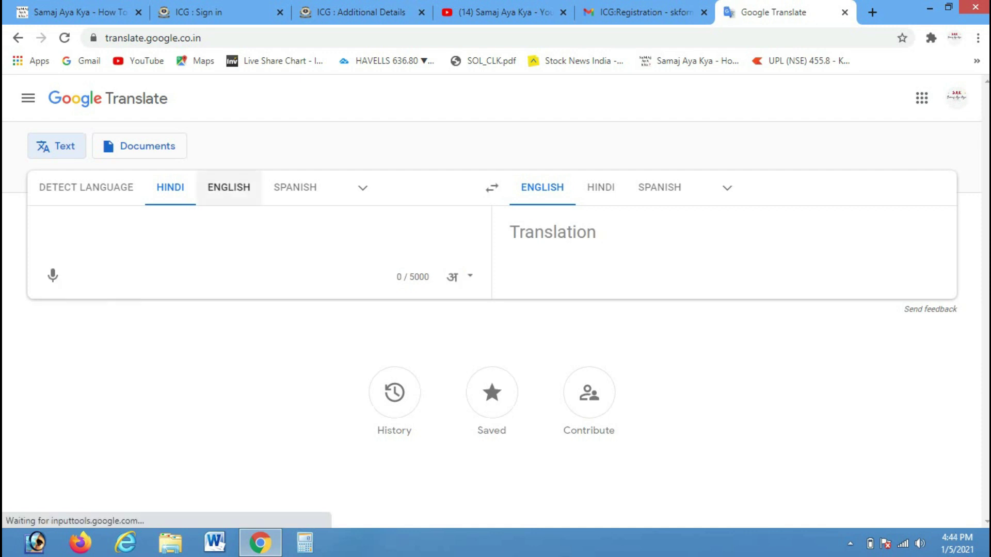
text(deb)
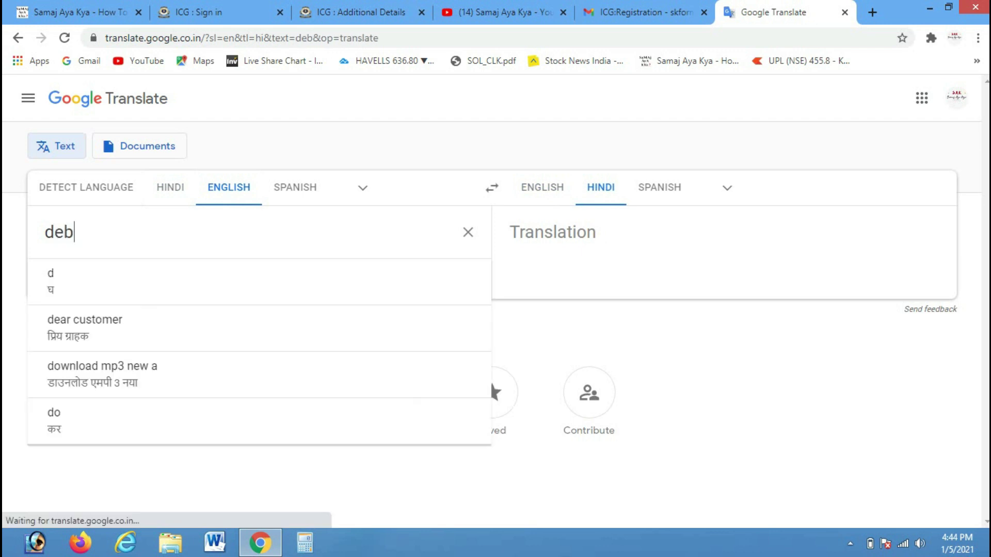
text(bared)
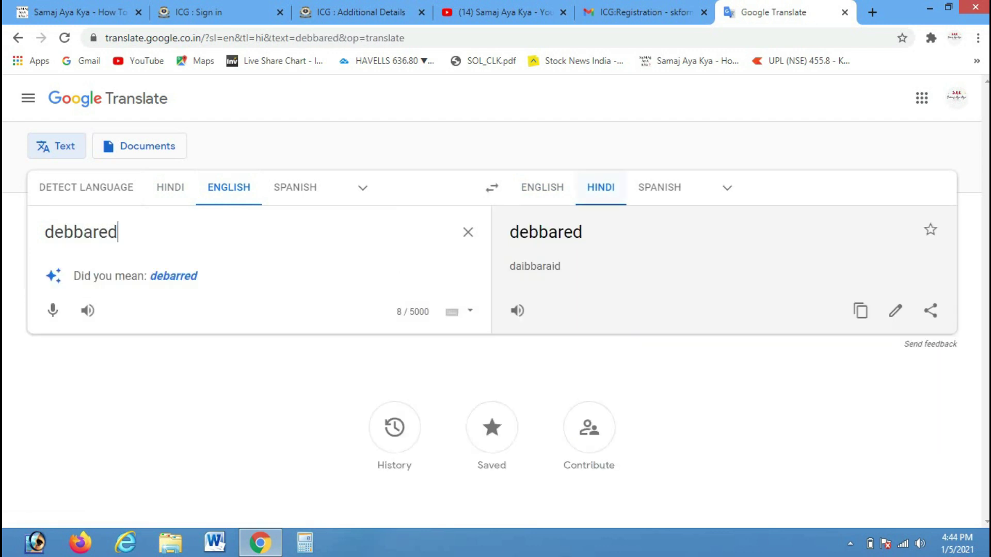
key(ctrl+shift+Tab)
key(ctrl+shift+Tab)
key(ctrl+shift+Tab)
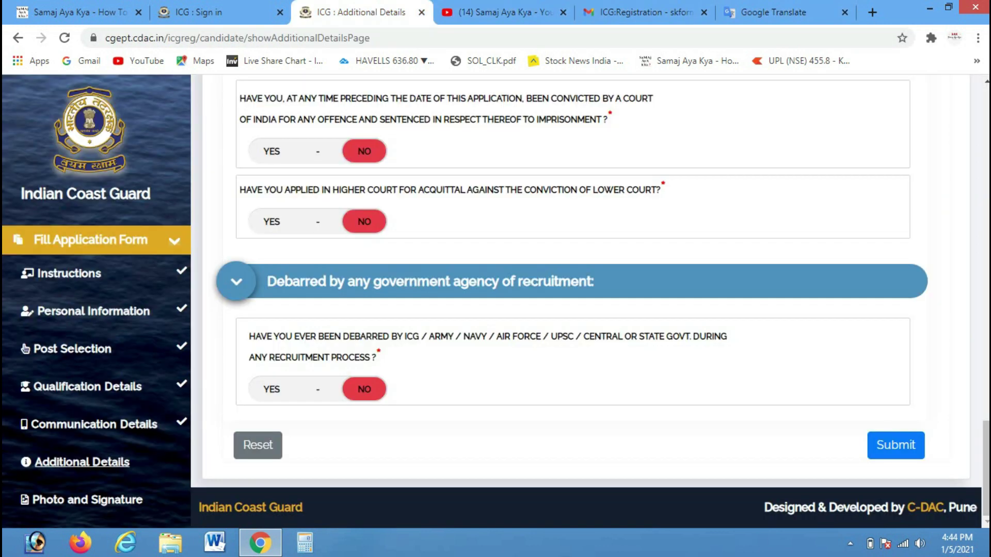
key(ctrl+9)
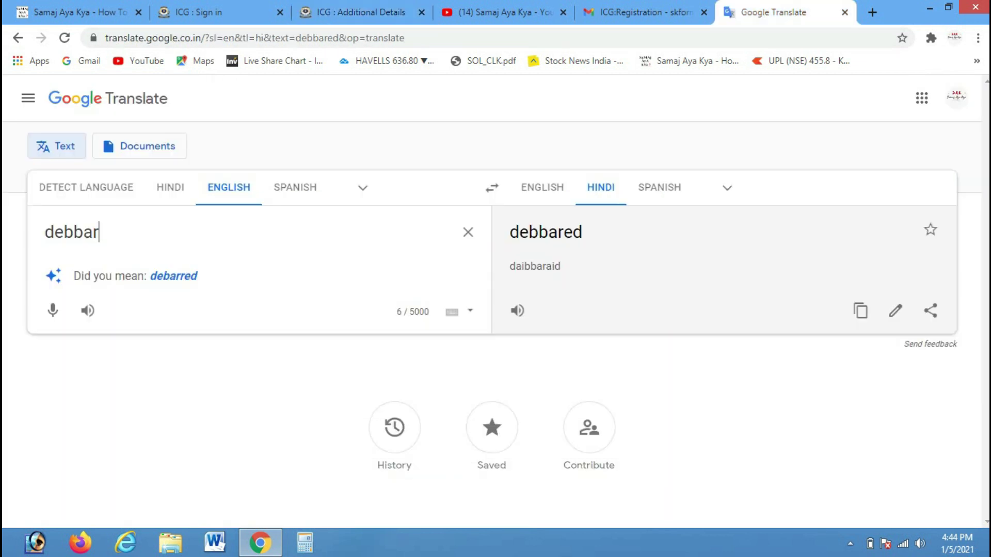
key(BackSpace)
key(BackSpace)
key(BackSpace)
text(arred)
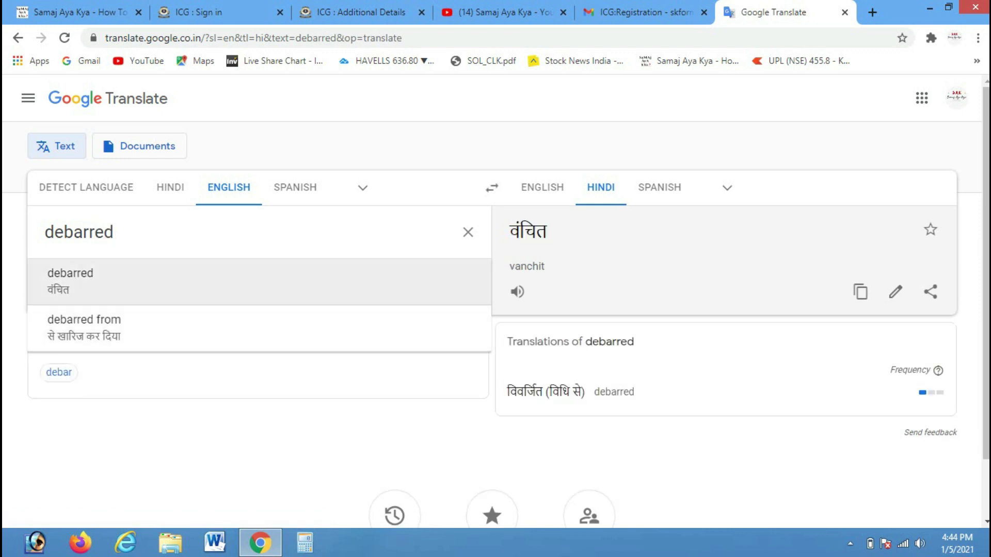
- Submit the Additional Details form and acknowledge the confirmation
click(361, 12)
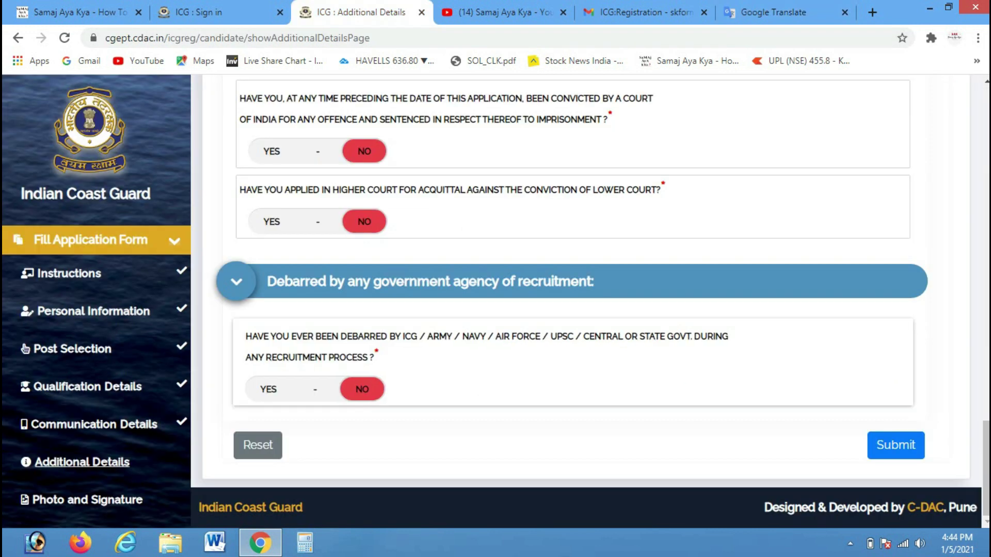
click(895, 445)
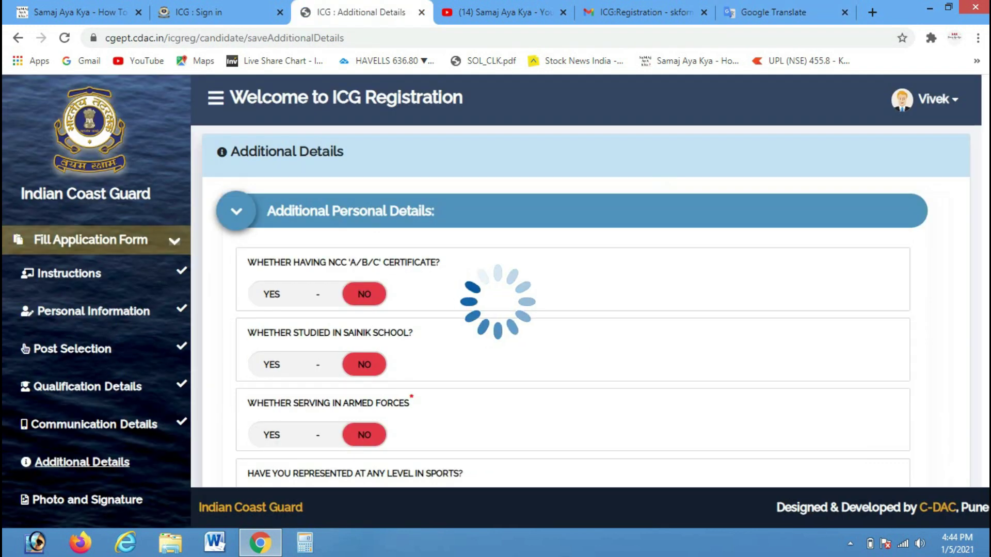
click(644, 221)
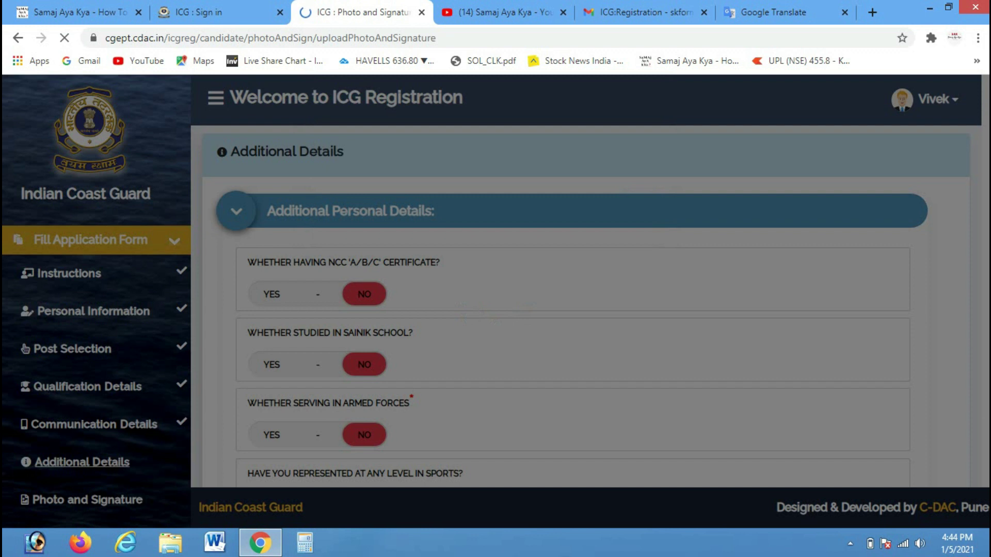
- Upload 4.5 - Copy as the passport photo after checking its file size
scroll(586, 300, down, 1)
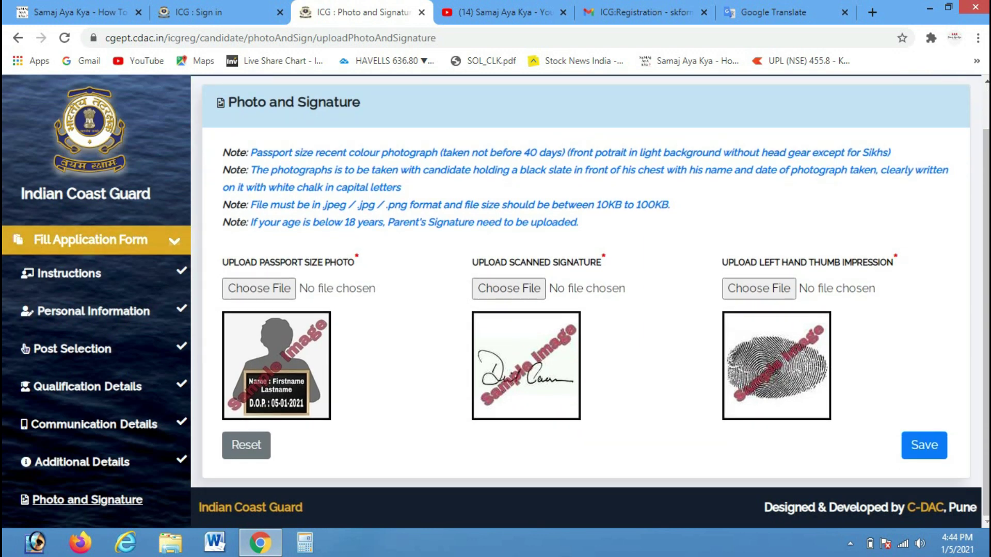
key(ctrl+alt+d)
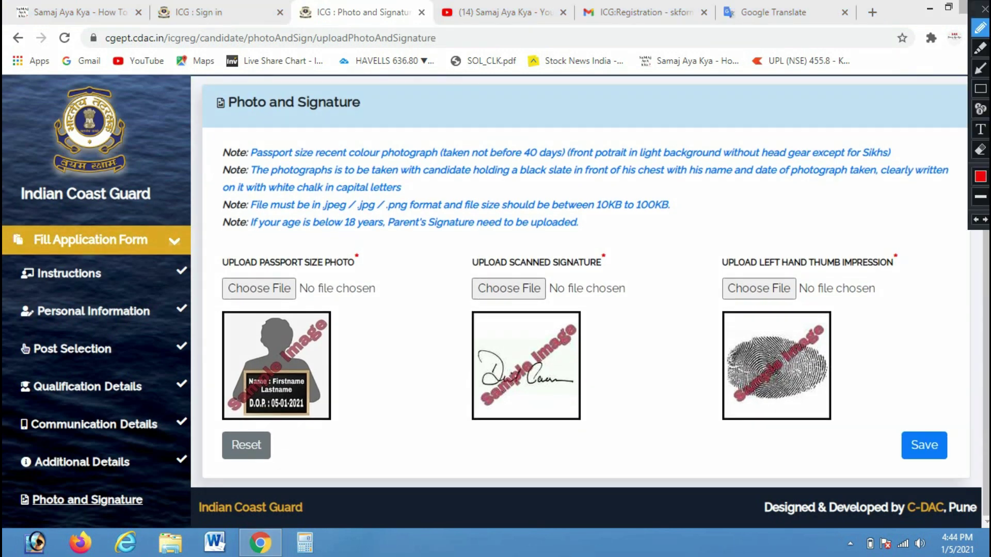
drag(260, 359, 304, 403)
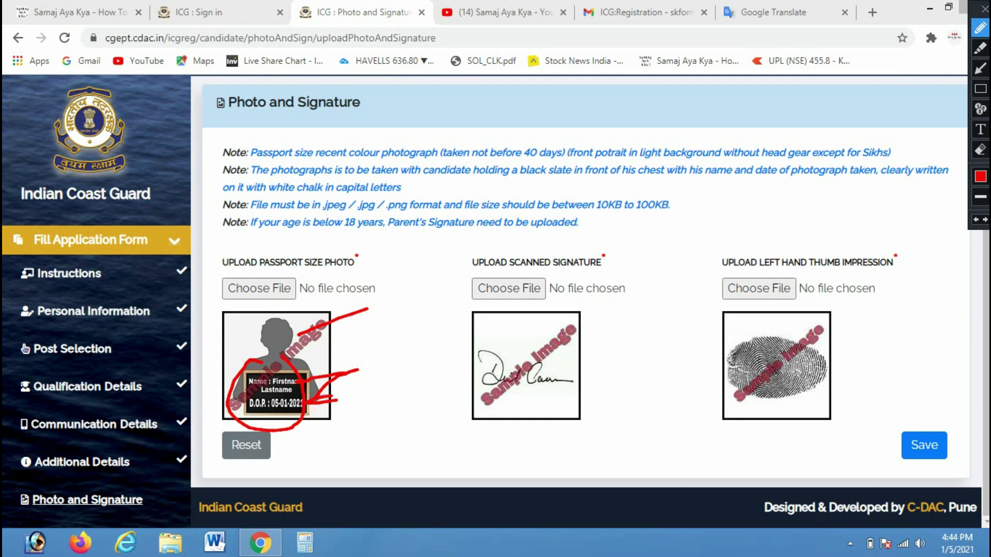
key(Escape)
click(259, 288)
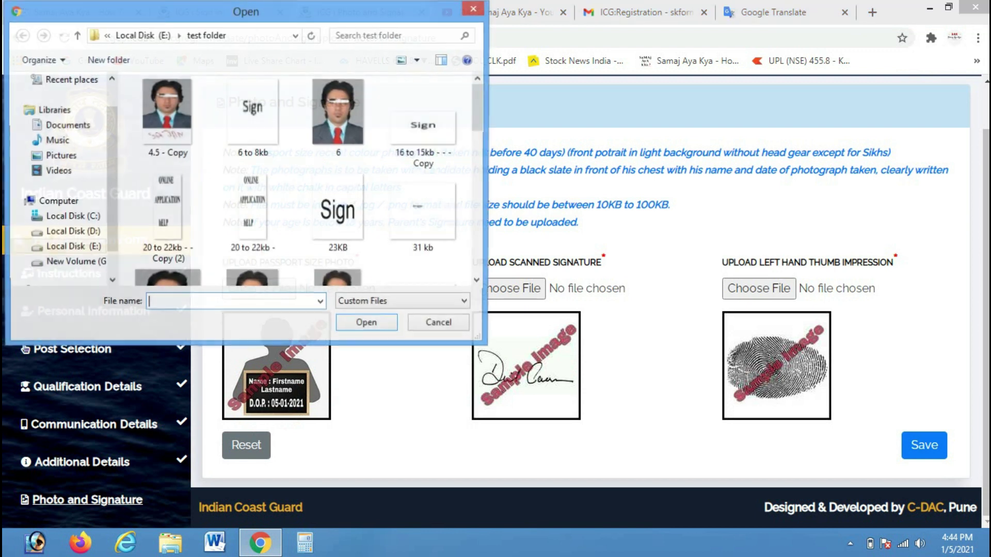
click(167, 116)
right_click(198, 123)
click(222, 468)
click(432, 124)
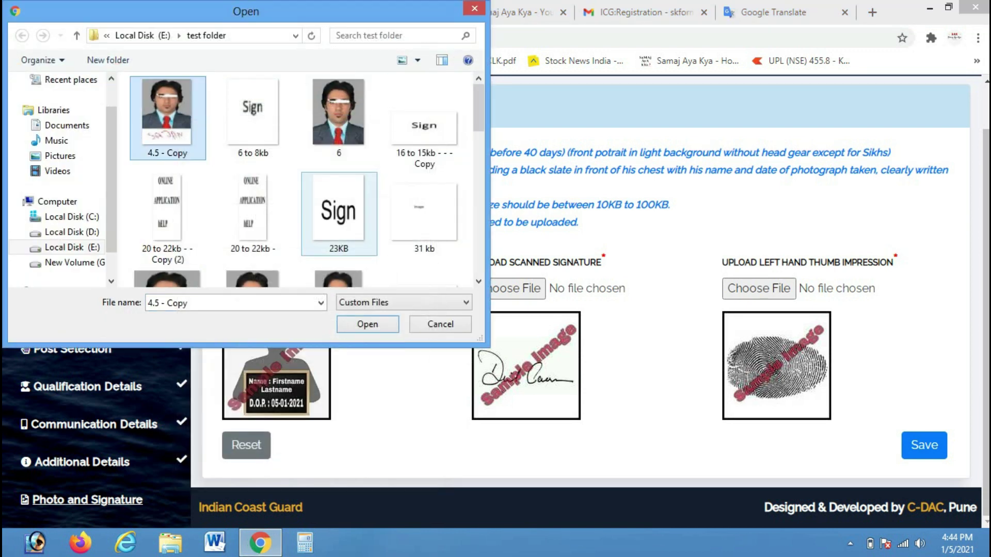
click(367, 325)
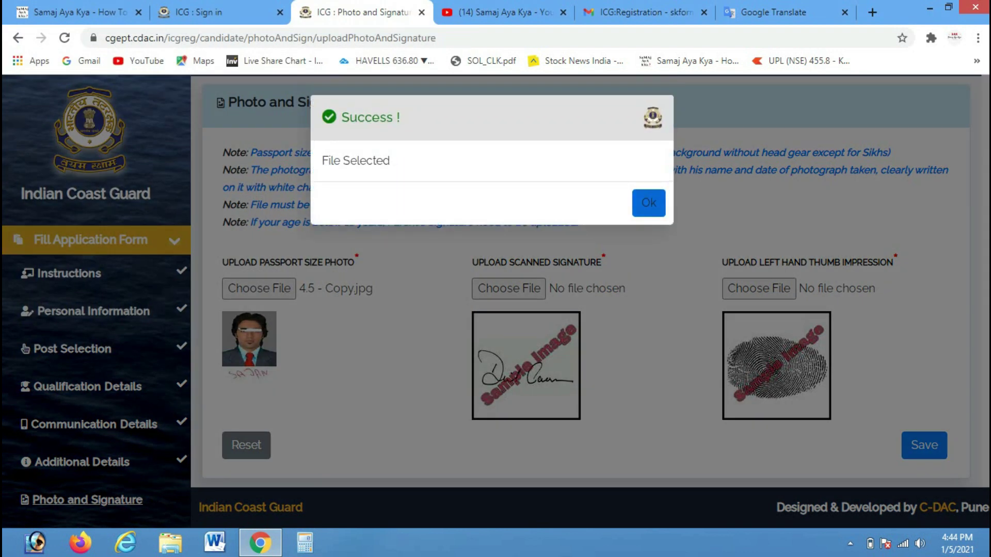
click(649, 203)
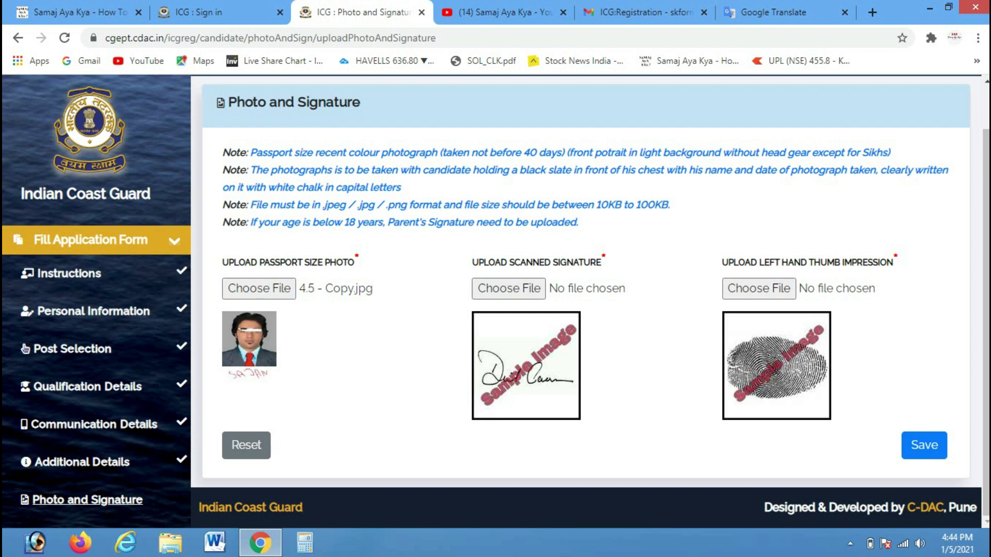
- Compare the 23KB and 31 kb files and upload 31 kb as the signature
click(509, 289)
click(339, 212)
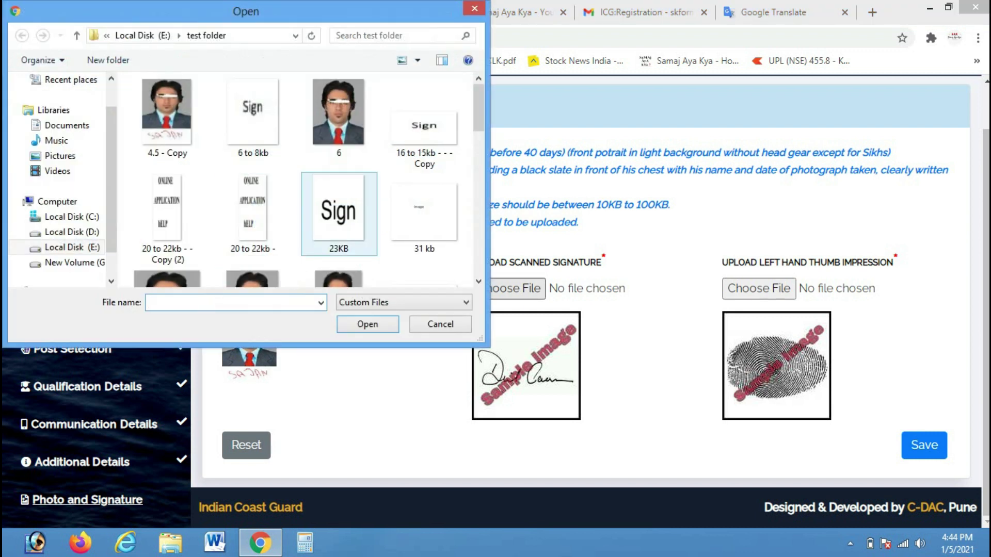
right_click(338, 212)
click(361, 518)
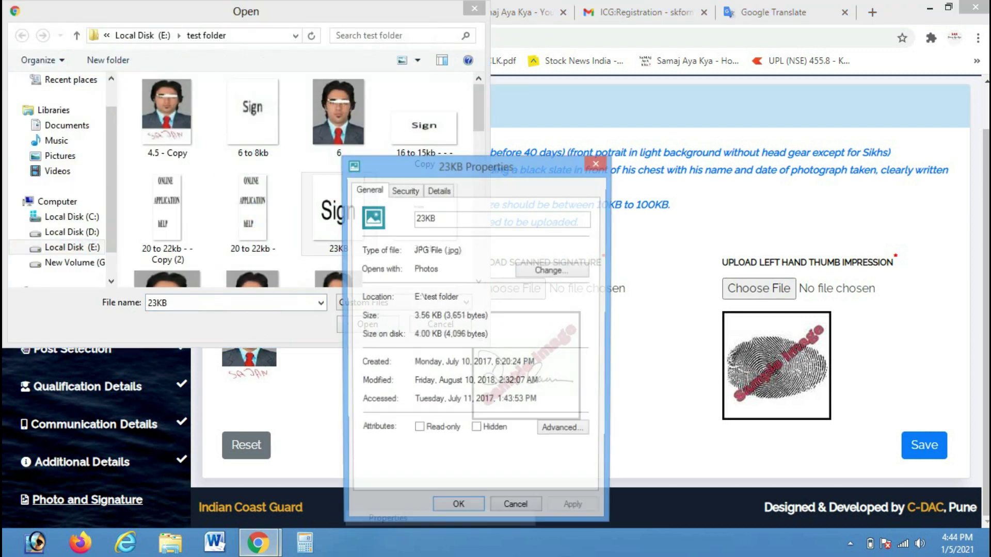
click(459, 510)
click(424, 212)
right_click(424, 212)
click(469, 518)
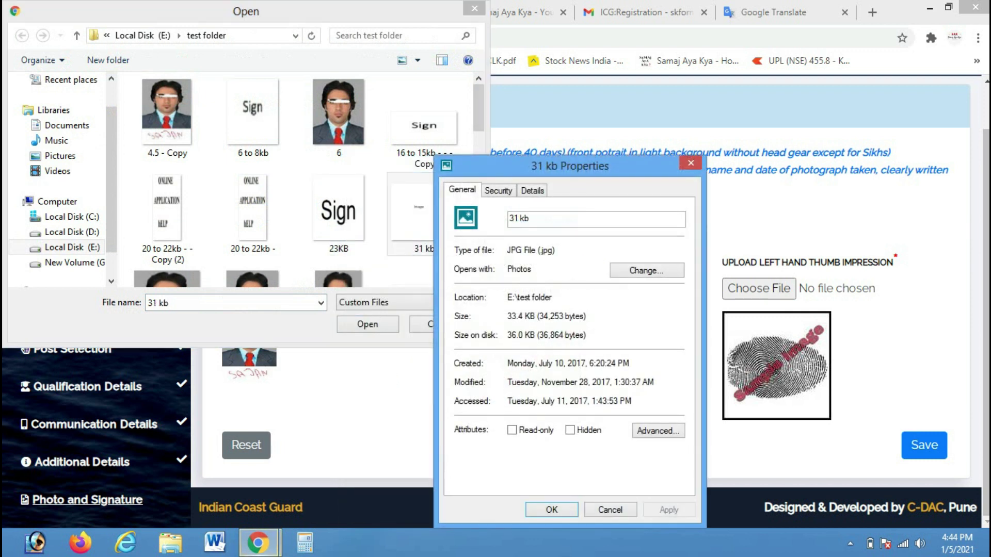
click(551, 509)
click(368, 324)
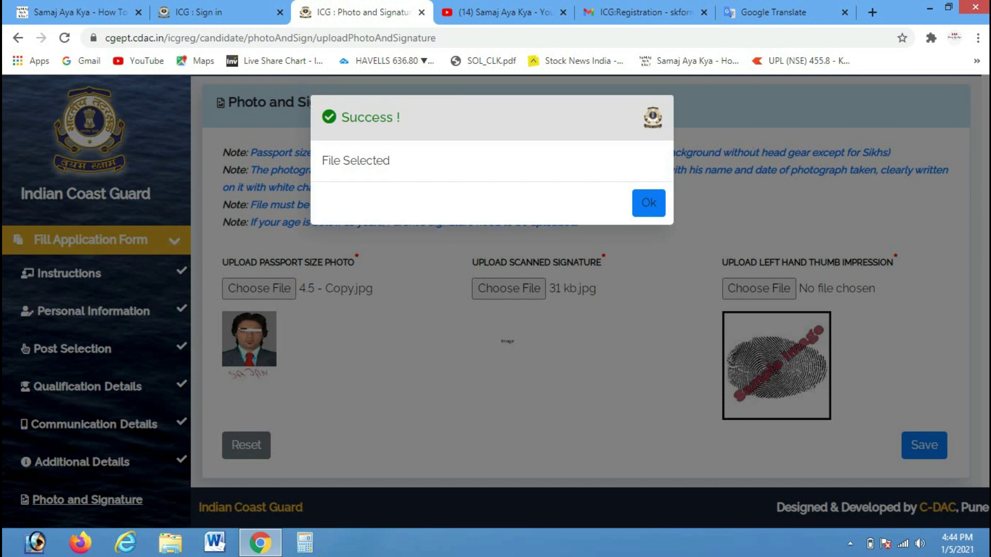
click(649, 203)
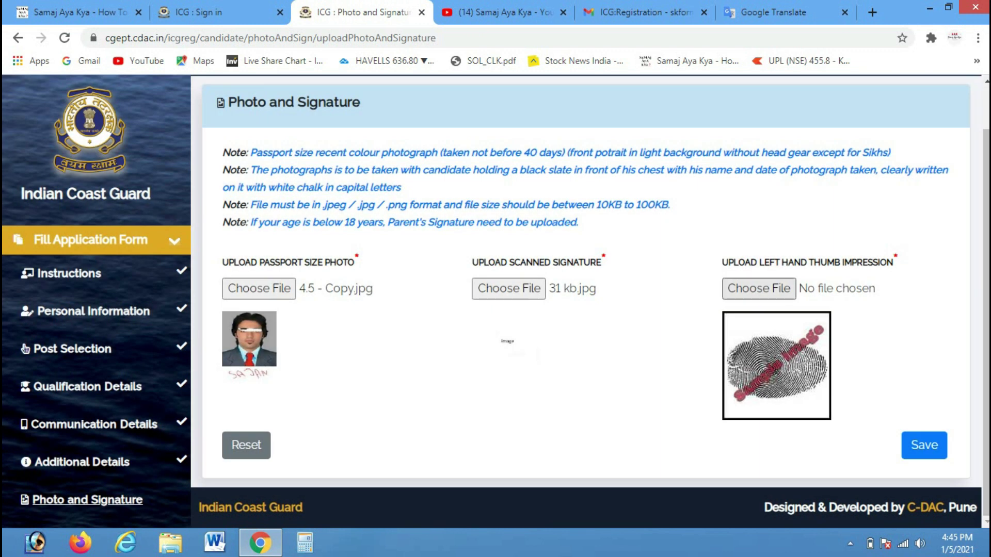
- Upload 31 kb as the left thumb impression and save the Photo and Signature details
click(331, 288)
click(420, 209)
scroll(300, 181, down, 3)
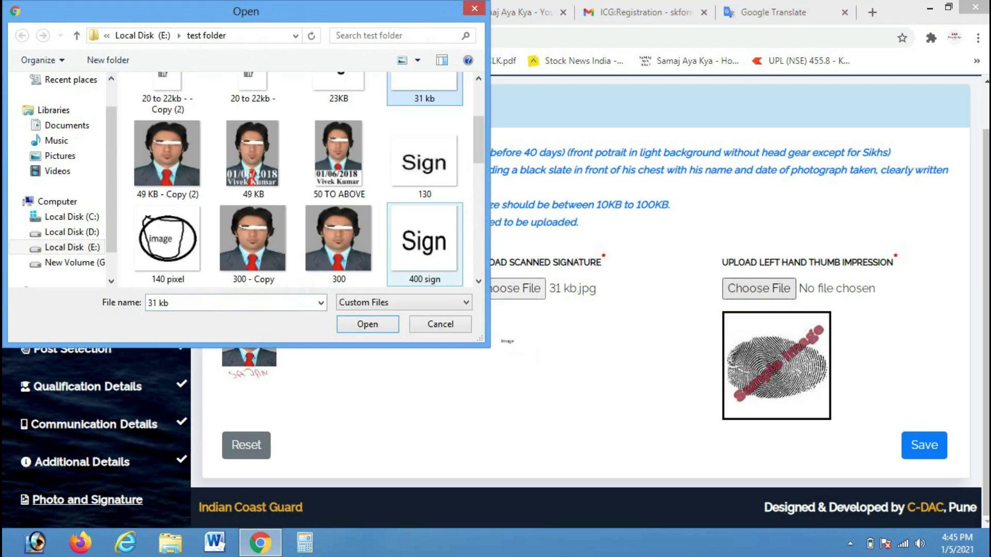
scroll(309, 179, up, 1)
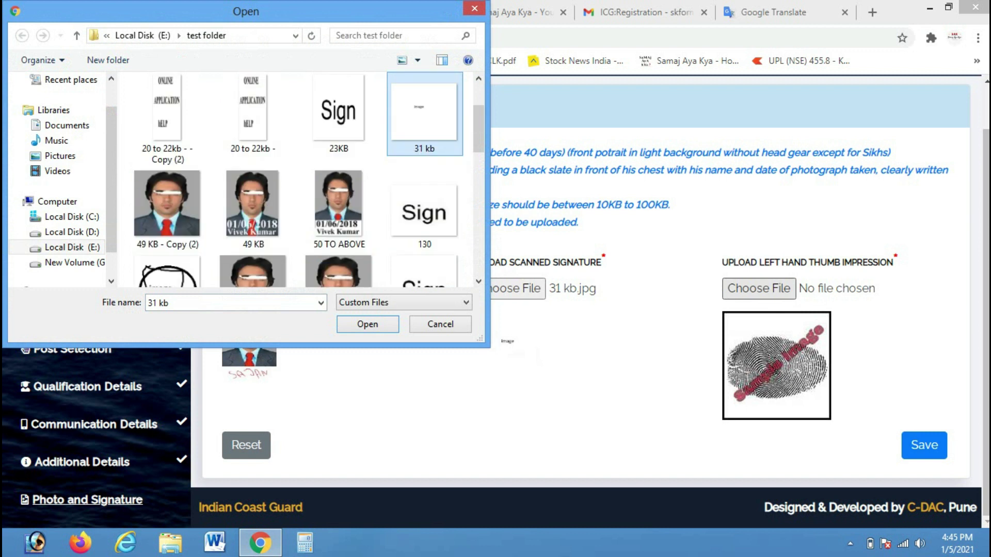
key(Return)
key(Return)
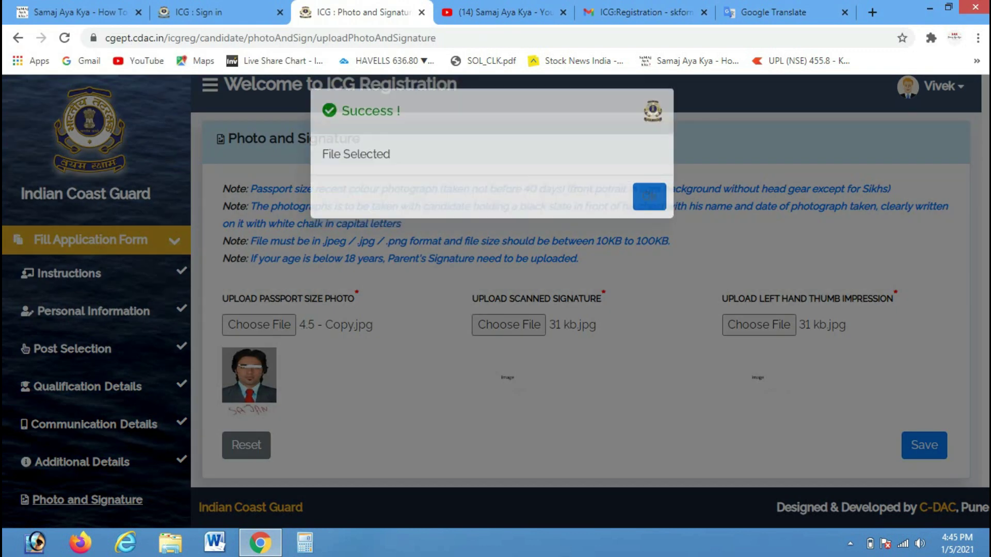
click(924, 445)
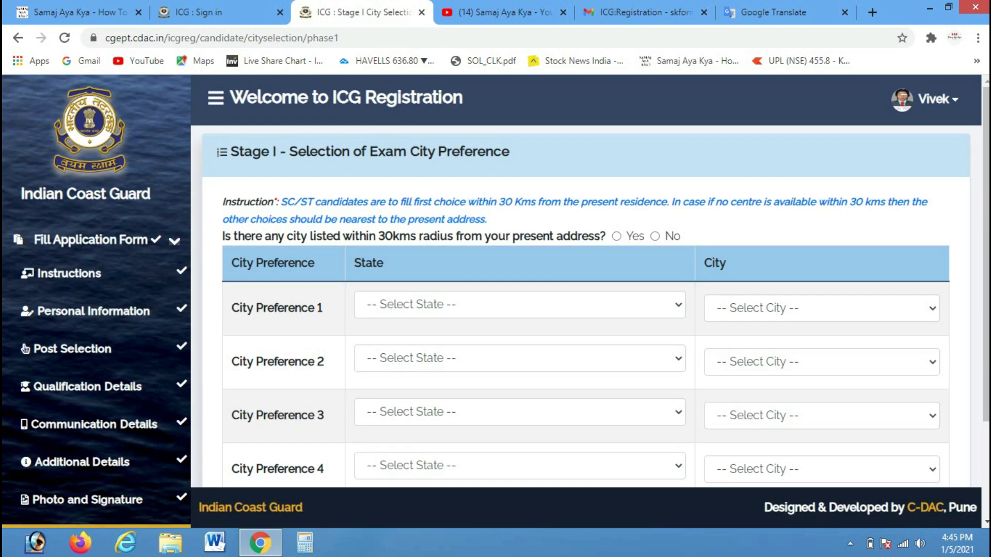
- Set Stage I preferences 1 and 2 to Jammu and Srinagar, both in Jammu and Kashmir
scroll(586, 309, down, 3)
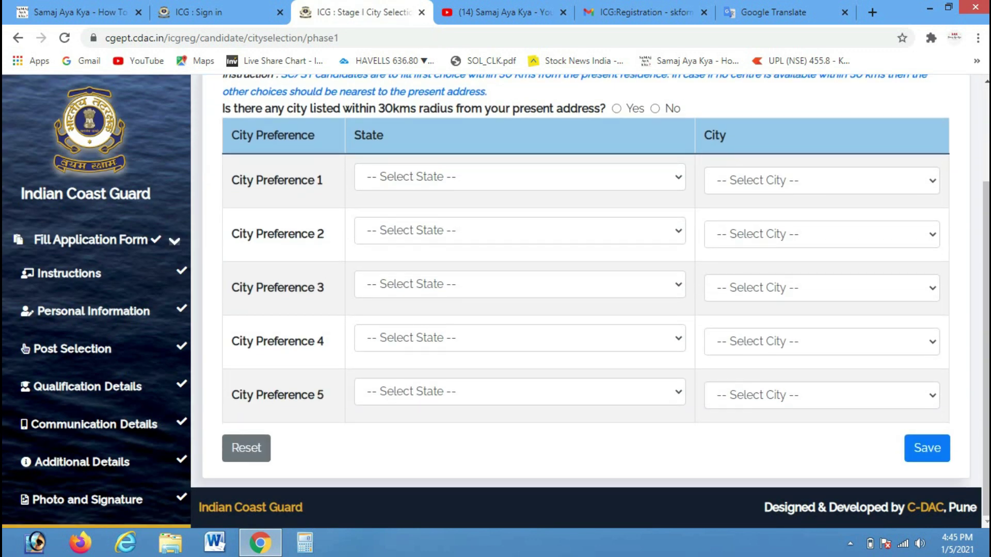
scroll(590, 281, up, 3)
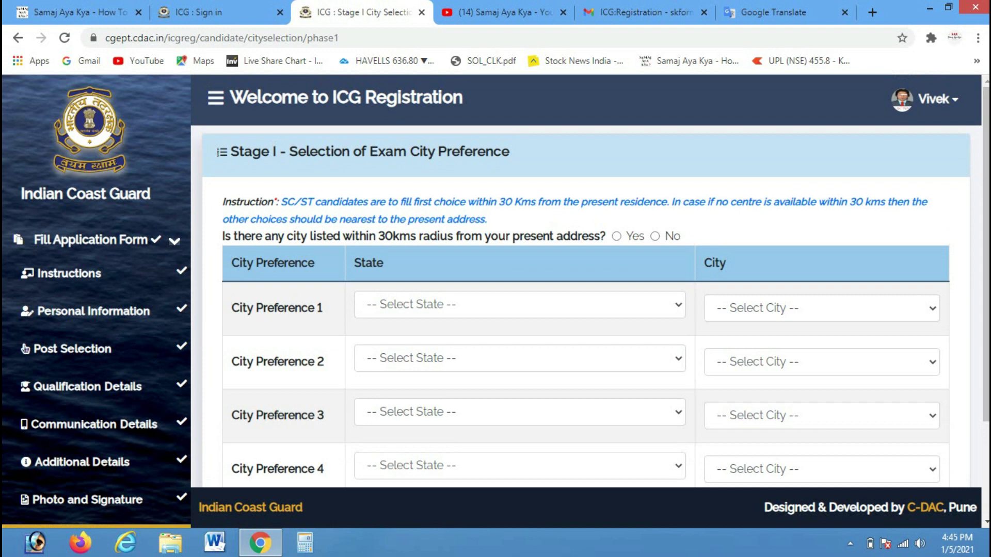
click(519, 305)
key(j)
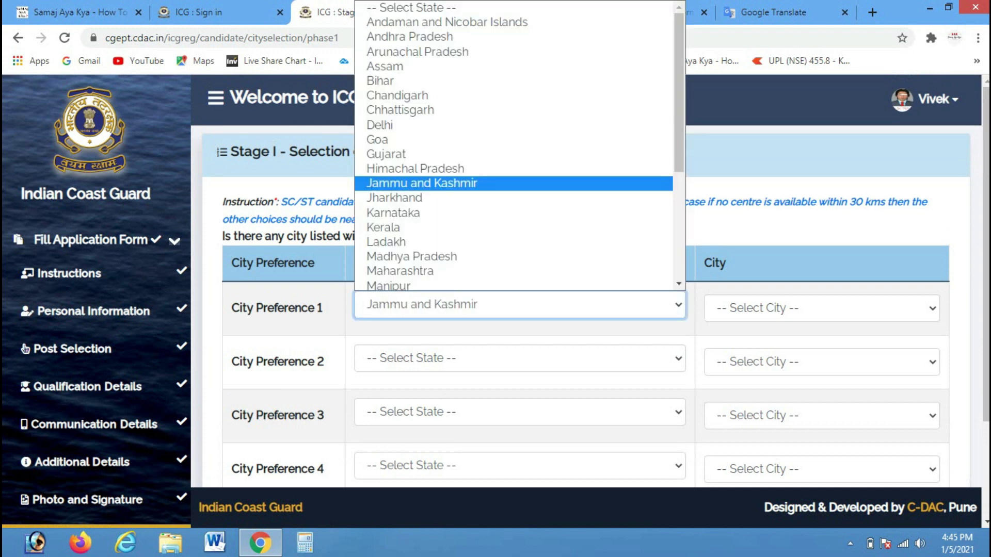
key(Return)
key(Tab)
key(alt+Down)
key(Down)
key(Return)
key(Tab)
key(alt+Down)
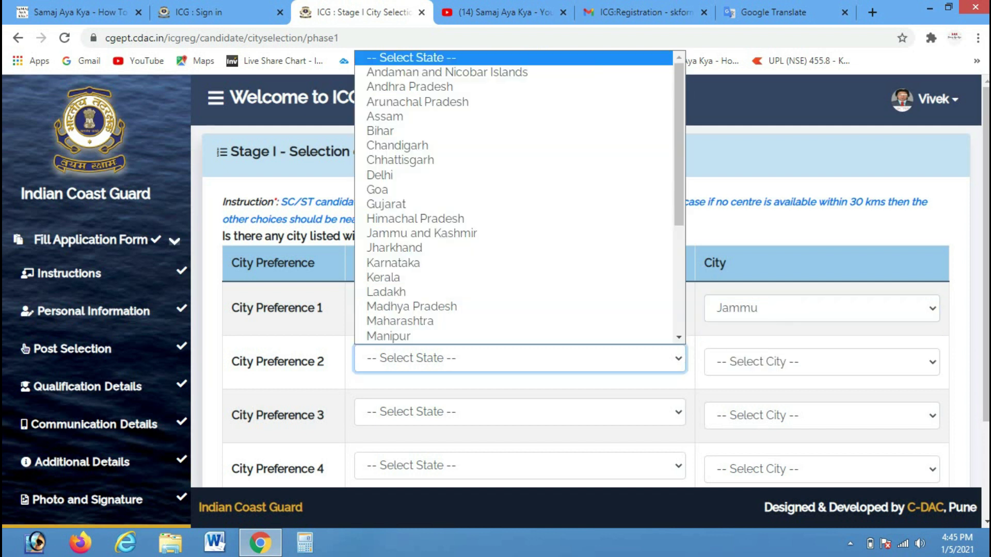
key(j)
key(Return)
key(Tab)
key(alt+Down)
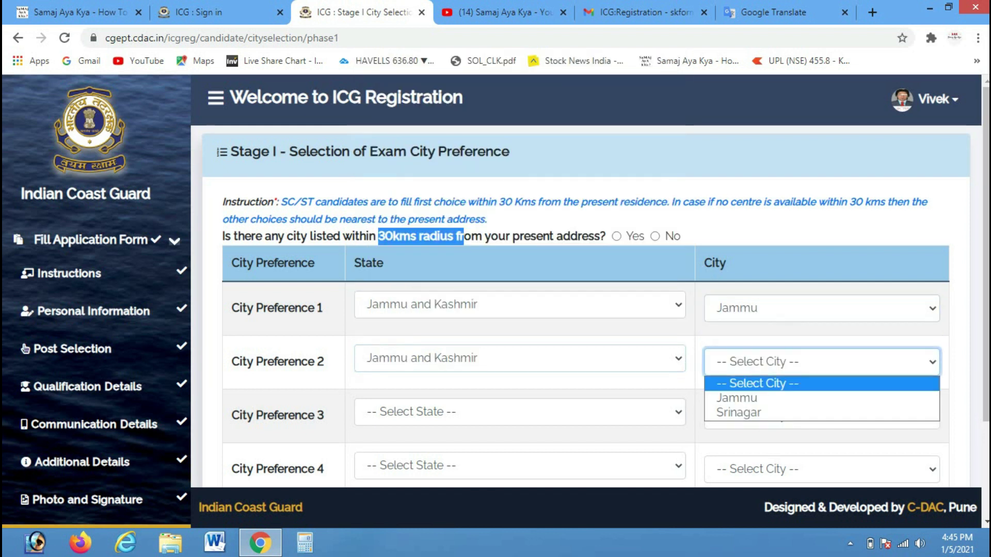
key(Down)
key(Down)
key(Return)
- Choose Jaipur (Rajasthan), Mumbai (Maharashtra) and Shillong (Meghalaya) as preferences 3–5
scroll(588, 278, down, 1)
scroll(588, 278, down, 1)
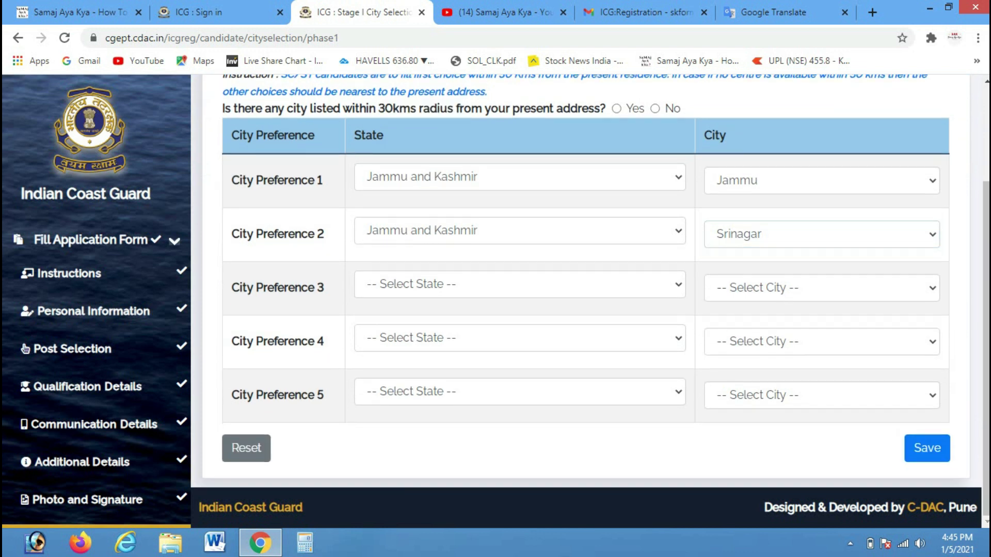
click(520, 284)
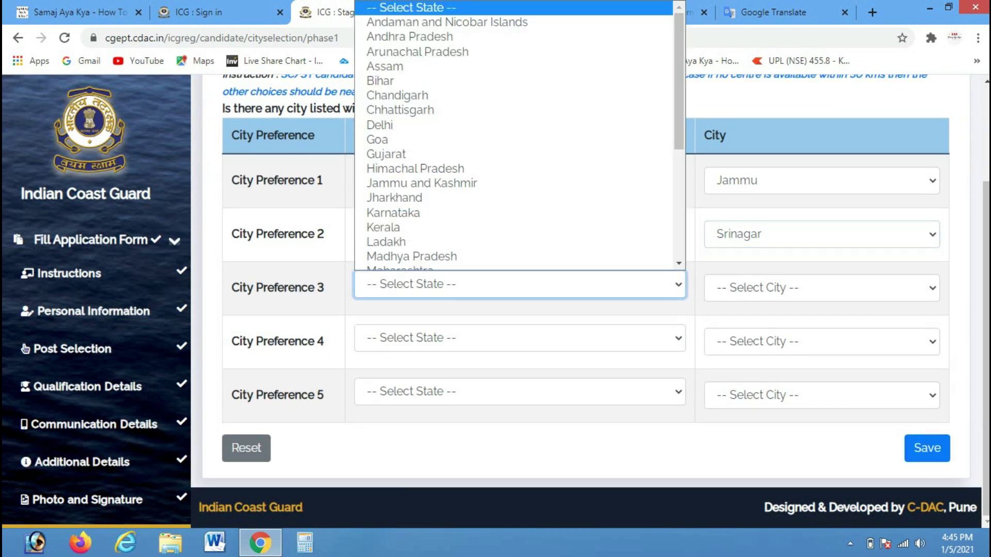
key(p)
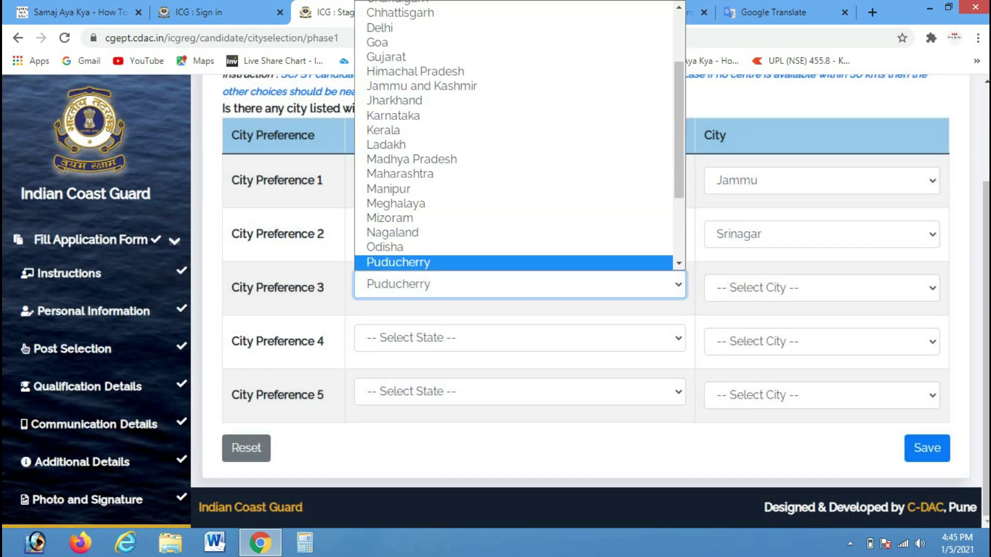
scroll(516, 206, down, 2)
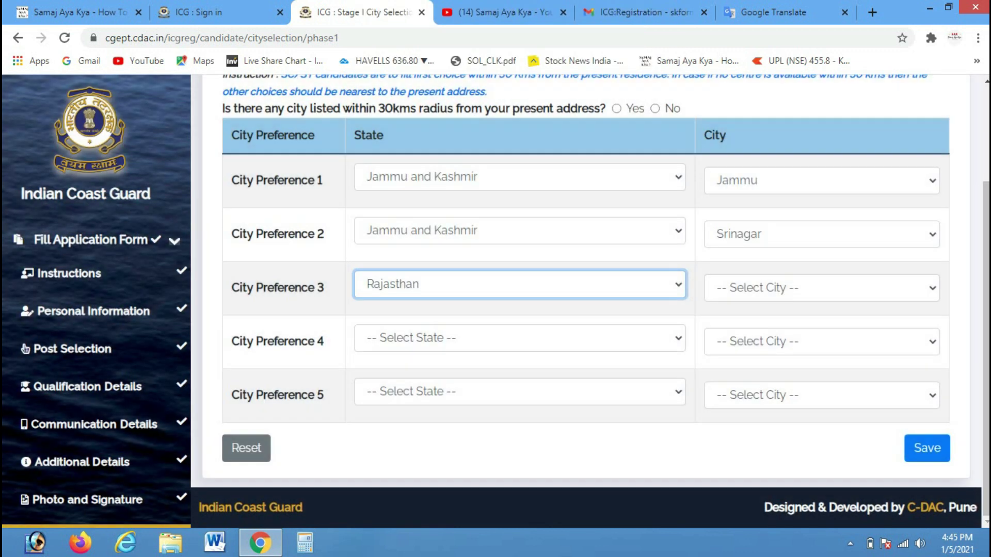
click(822, 287)
click(730, 323)
click(520, 338)
click(410, 296)
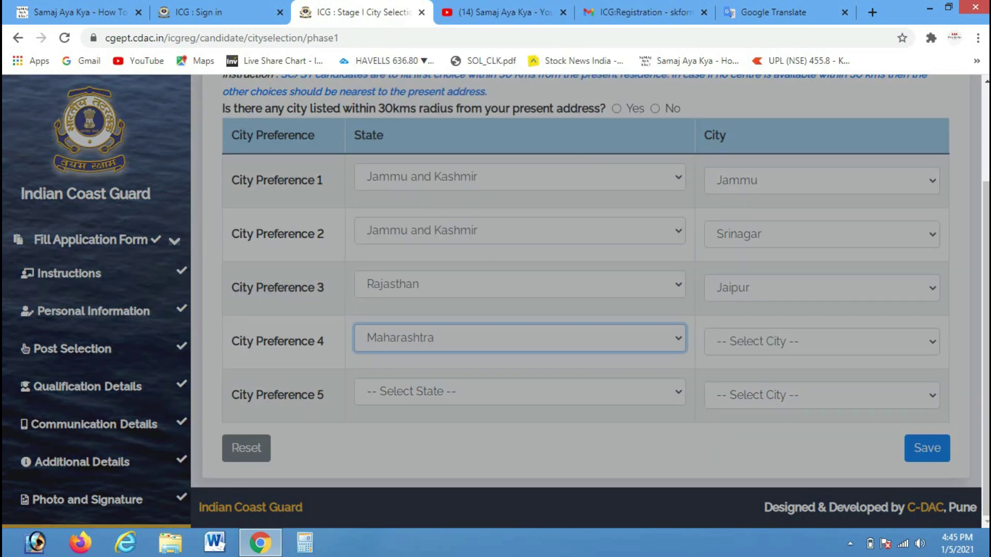
click(821, 341)
click(739, 408)
click(519, 391)
click(409, 376)
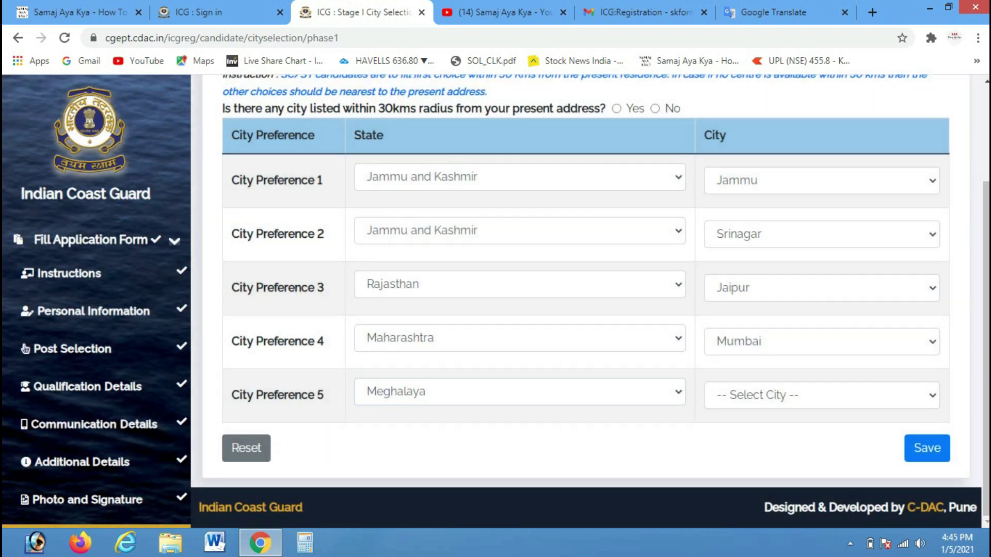
click(822, 395)
click(733, 431)
- Answer Yes to the 30 km question, save the Stage I preferences and acknowledge the success message
click(927, 448)
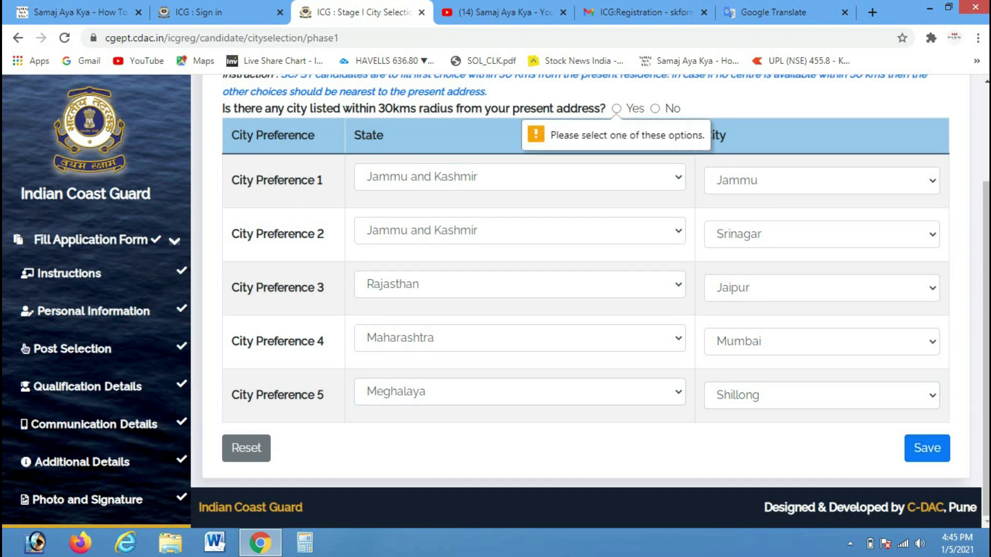
click(617, 108)
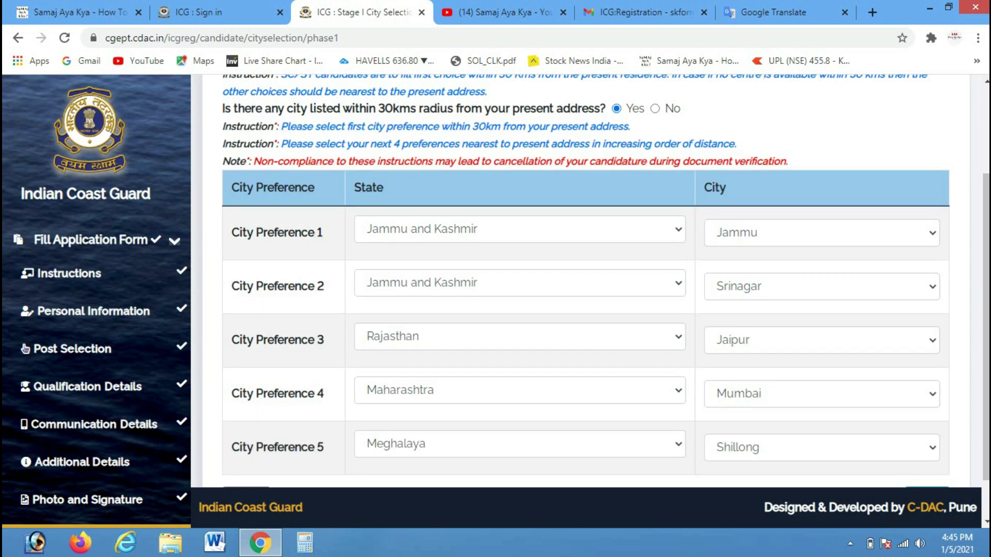
scroll(604, 286, down, 1)
click(927, 448)
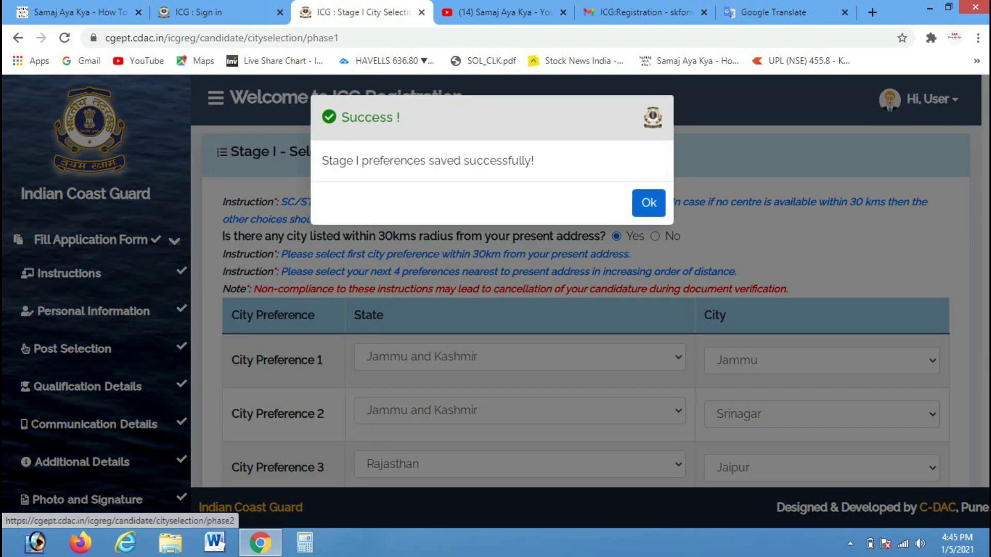
key(Return)
- Set Stage II preference 1 to Noida (North Zone) and pick Visakhapatanam (East Zone) for preferences 2 and 3
scroll(588, 289, down, 2)
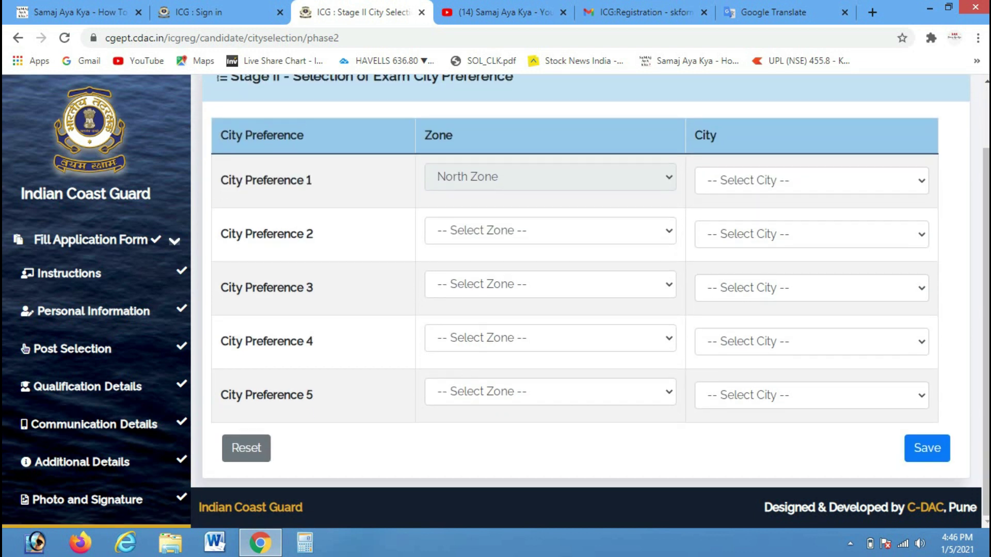
scroll(590, 281, up, 2)
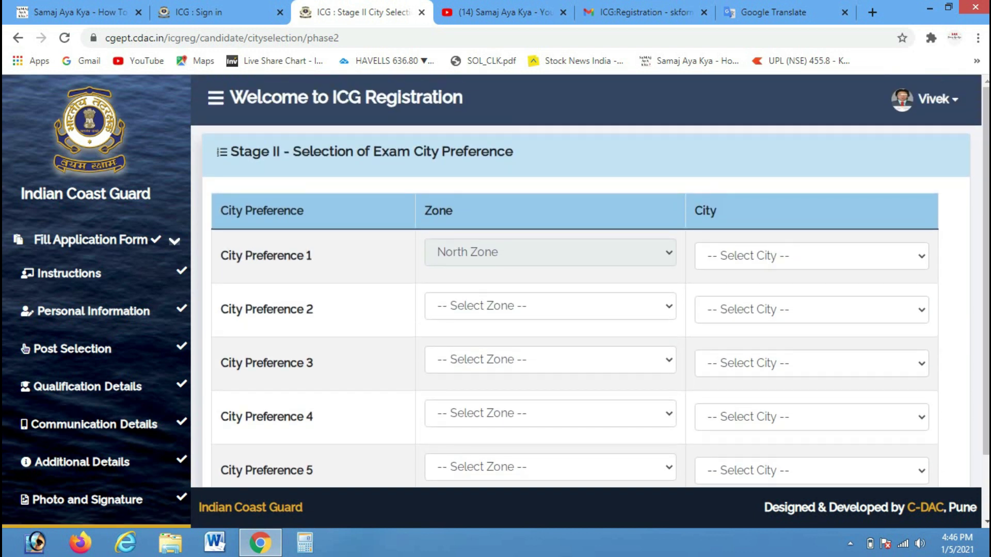
click(550, 253)
key(Return)
click(811, 256)
click(733, 289)
click(550, 306)
click(464, 357)
click(807, 309)
click(723, 361)
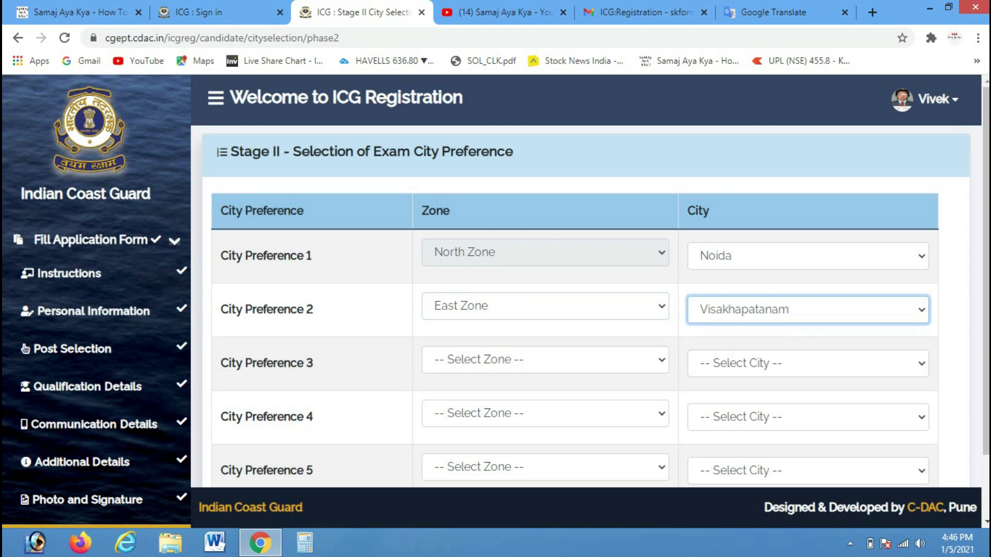
click(545, 359)
click(461, 410)
click(808, 363)
click(807, 411)
- Change preference 3 to Gandhinagar (North-West Zone) and preference 2 to Port Blair (A & N Zone)
scroll(807, 411, down, 2)
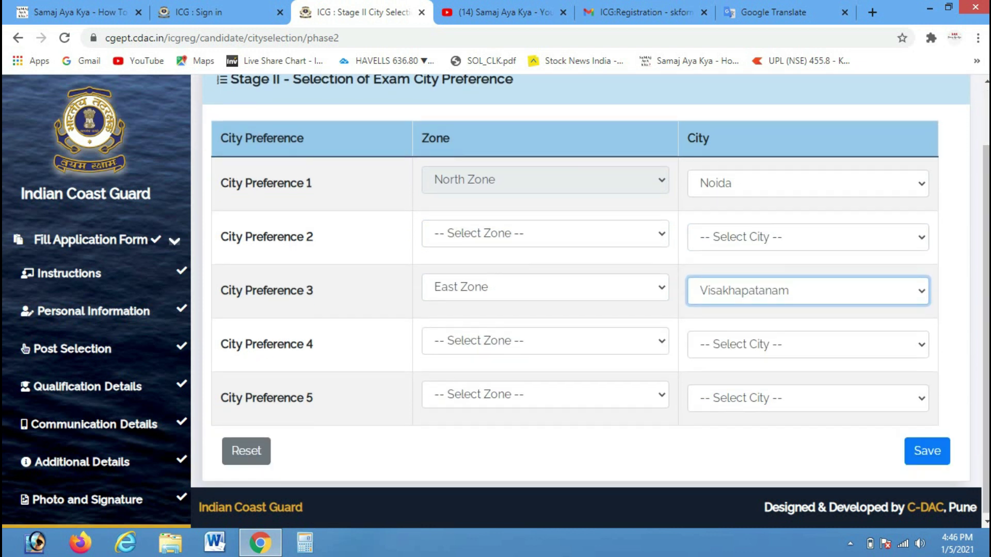
click(545, 287)
click(476, 349)
click(810, 291)
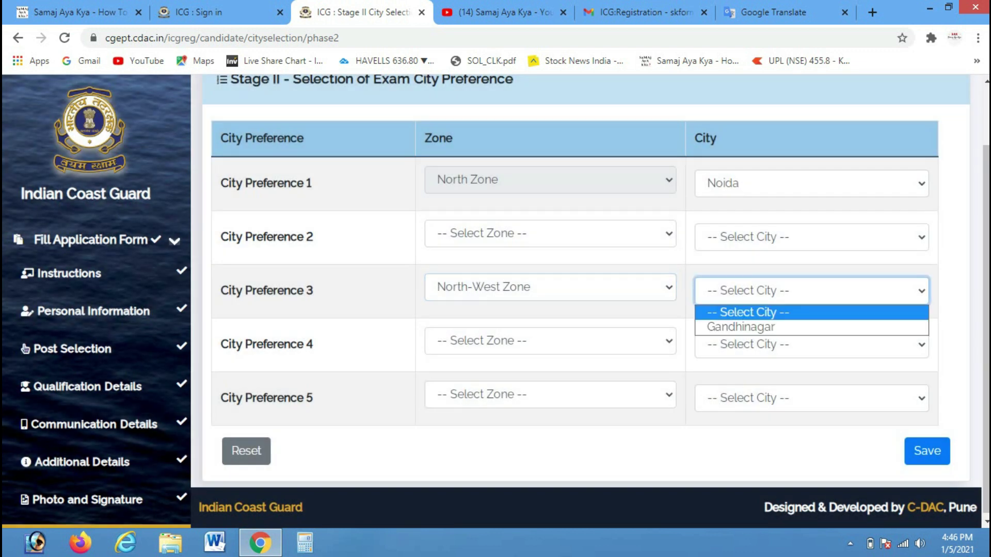
click(741, 326)
click(810, 237)
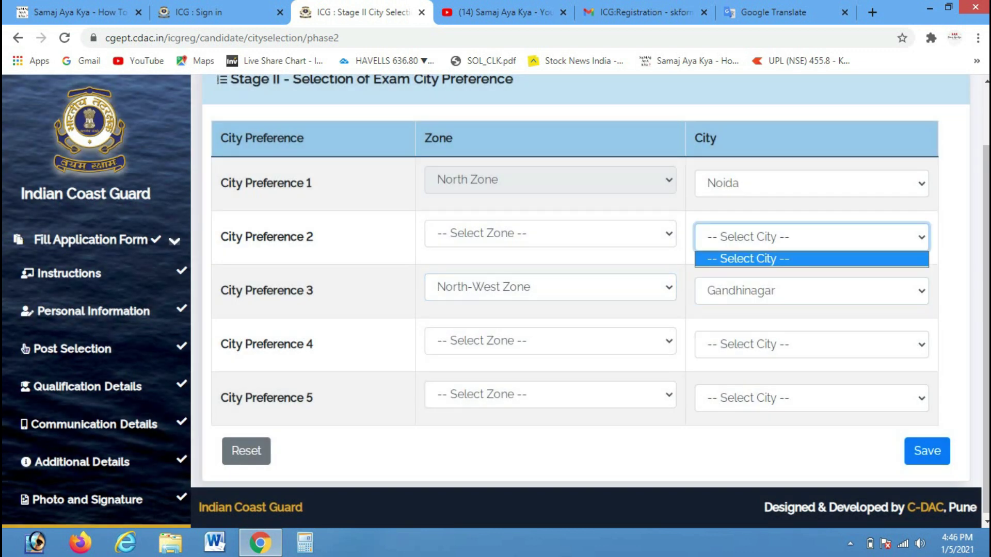
click(550, 233)
click(550, 233)
click(465, 268)
click(811, 237)
click(730, 274)
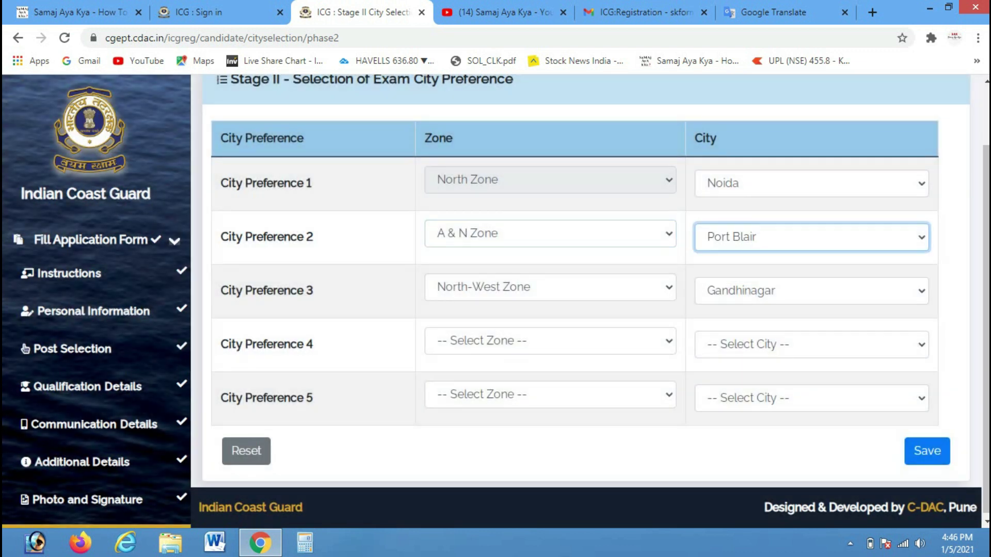
- Set preference 4 to Visakhapatanam (East Zone) and preference 5 to Kolkata, then save Stage II
click(550, 341)
click(465, 389)
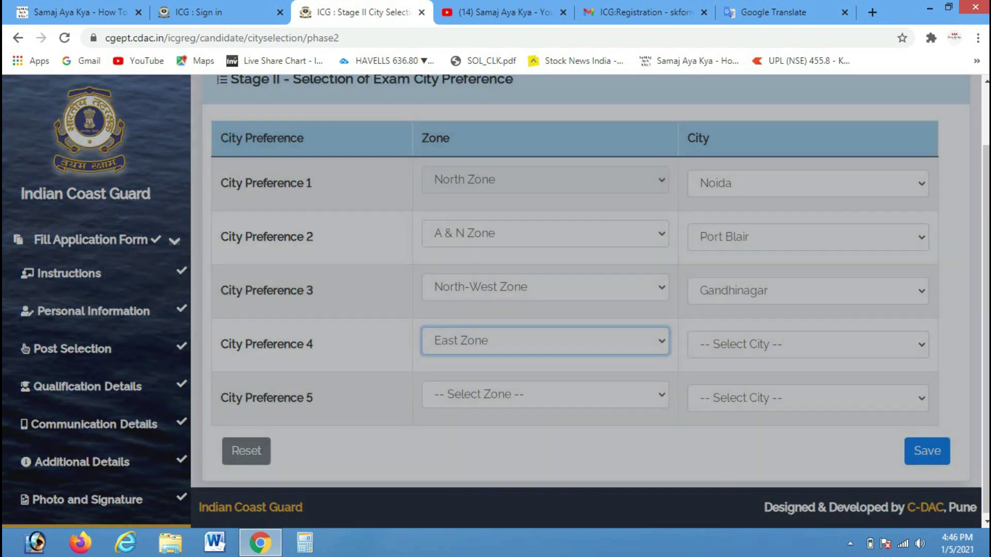
click(808, 344)
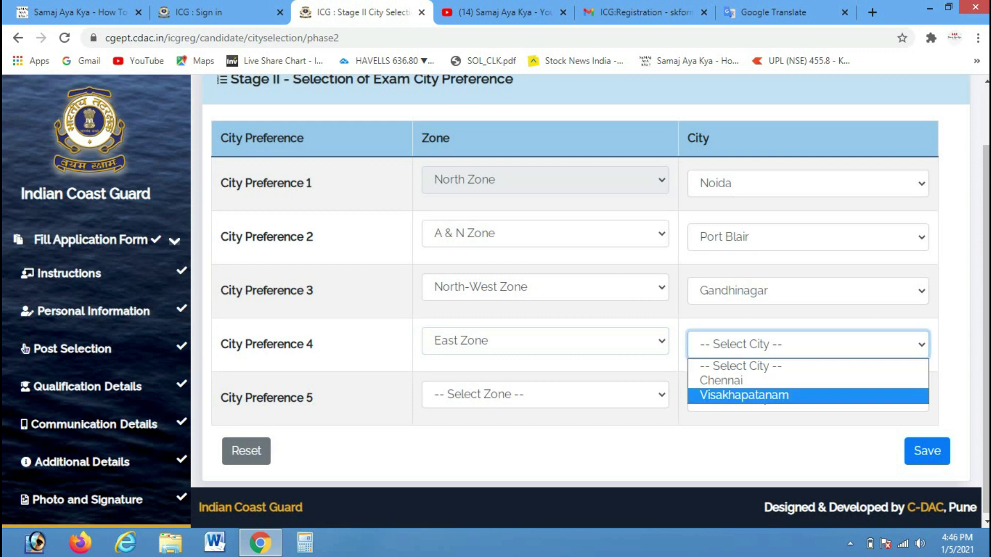
click(743, 395)
click(545, 394)
click(476, 473)
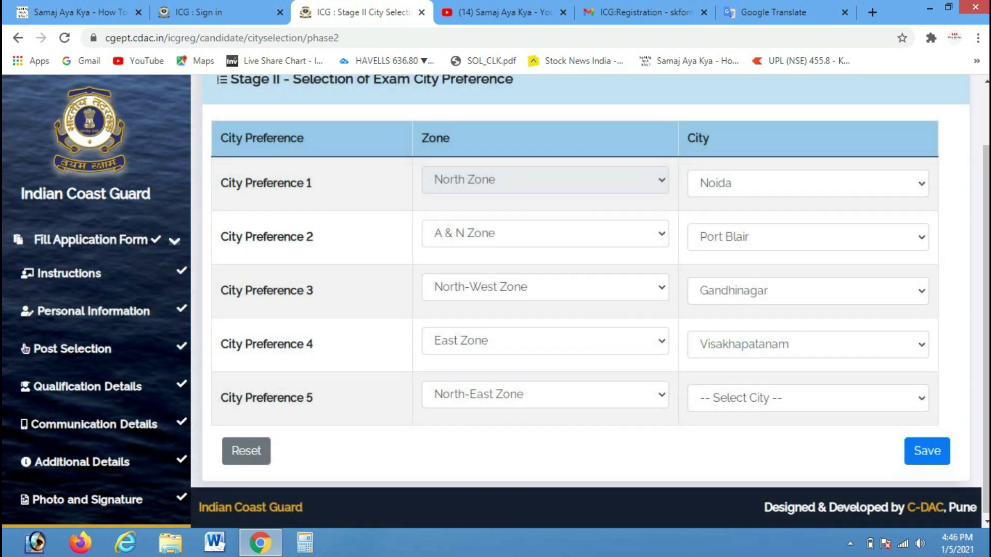
click(808, 397)
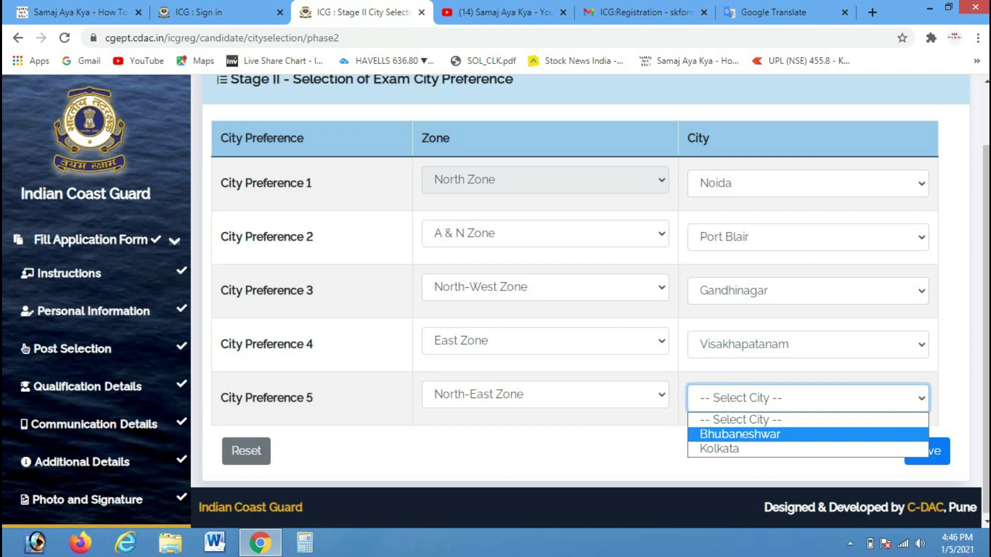
click(713, 452)
click(927, 448)
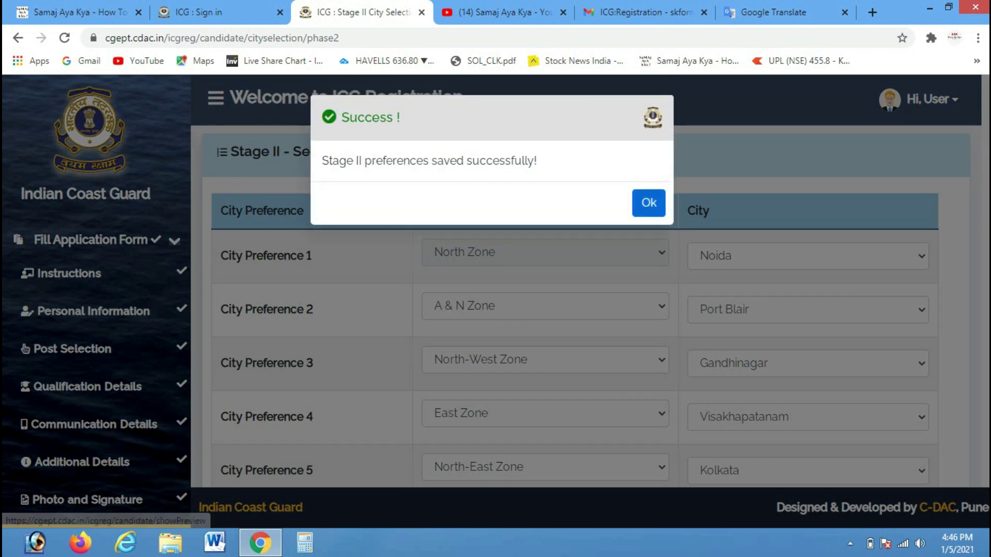
- Mark the Id Proof entries under the 10th certificate and marksheet with on-screen drawing
scroll(588, 284, down, 10)
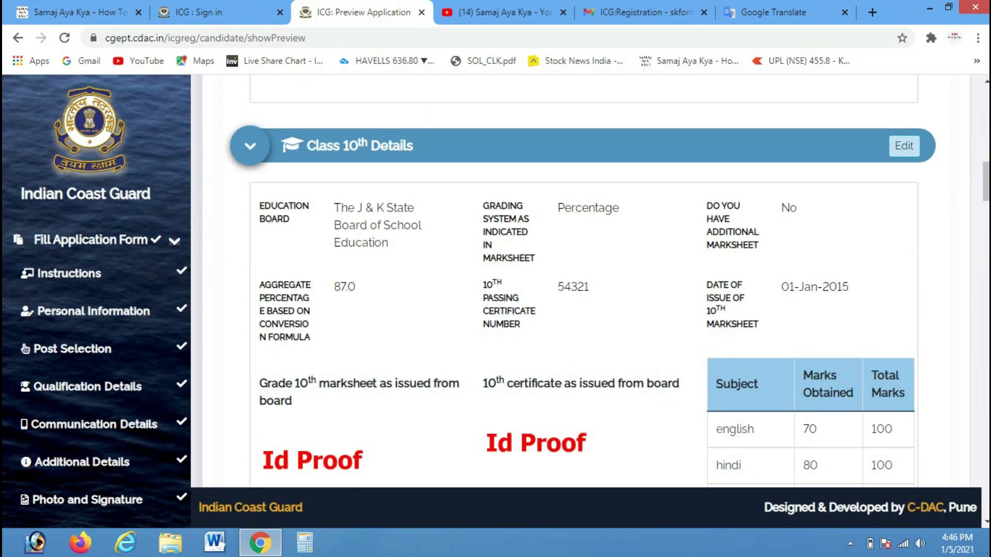
scroll(583, 281, down, 4)
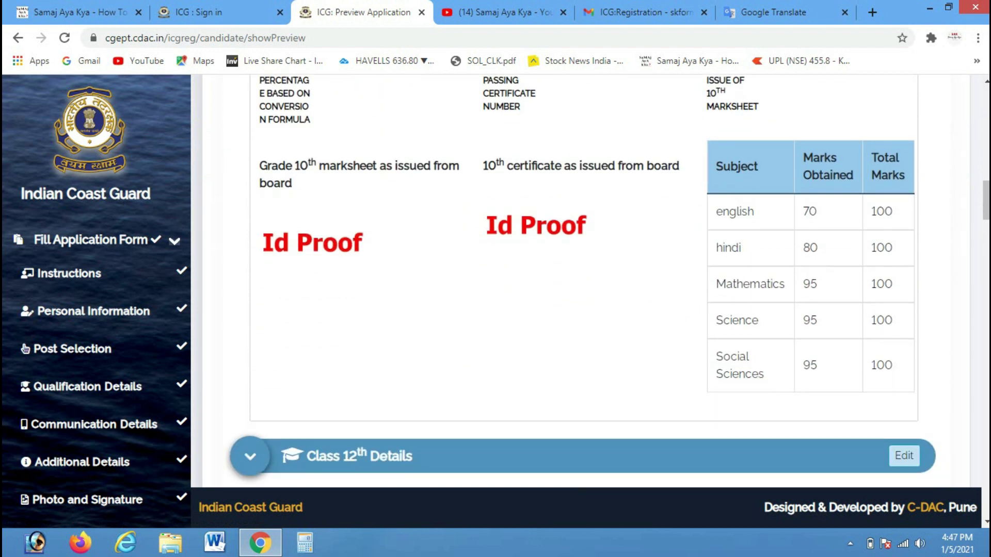
scroll(583, 281, up, 1)
key(ctrl+shift+1)
mouse_move(581, 264)
mouse_down()
mouse_move(467, 284)
mouse_move(585, 270)
mouse_up()
drag(276, 265, 336, 366)
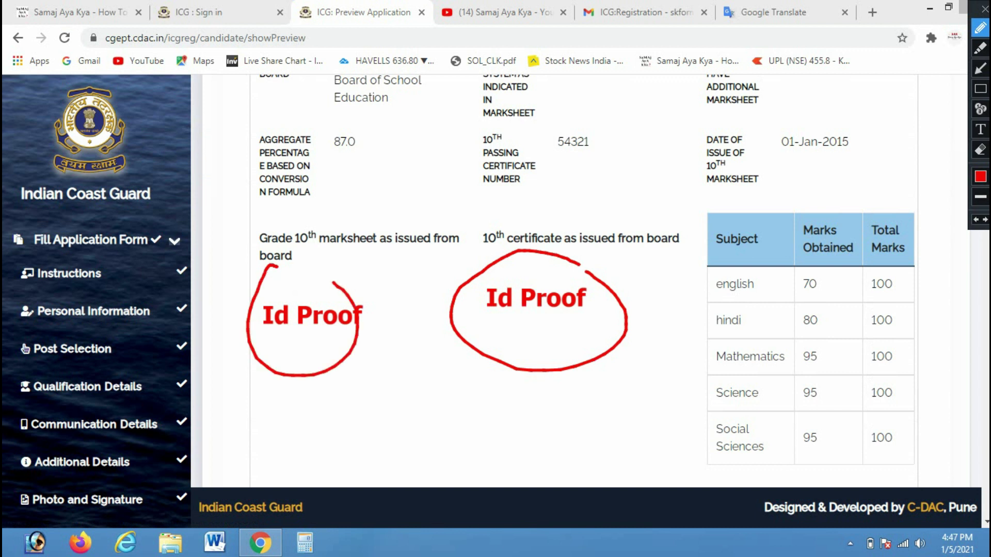
drag(396, 331, 626, 348)
- Enter 'jammu' as the City in the declaration Information section
scroll(568, 278, down, 4)
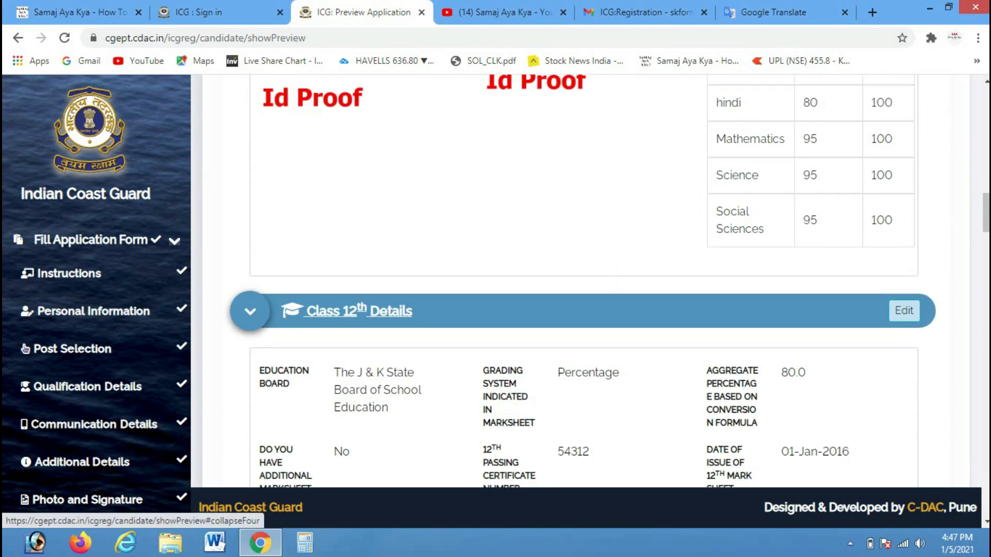
scroll(568, 278, down, 15)
scroll(568, 279, down, 20)
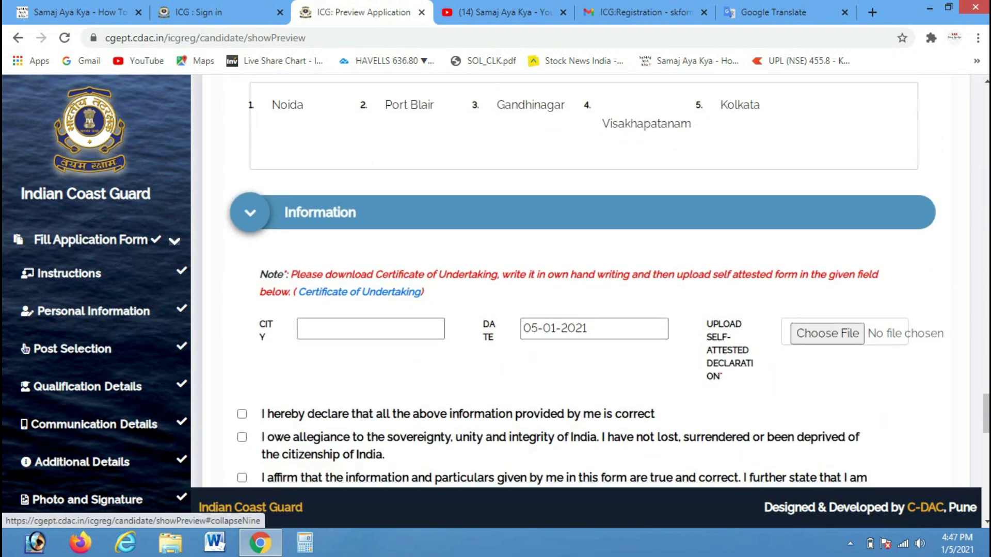
scroll(568, 278, down, 4)
scroll(568, 279, up, 3)
click(371, 265)
text(jammu)
key(Tab)
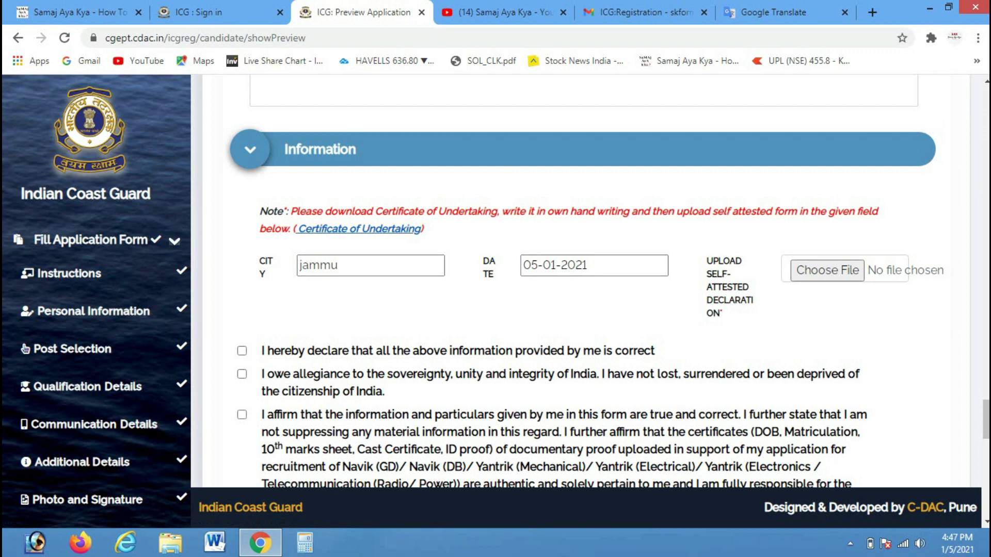
- Download Certificate_of_Undertaking.pdf, read it down to the signature section, then return to the preview page
click(360, 229)
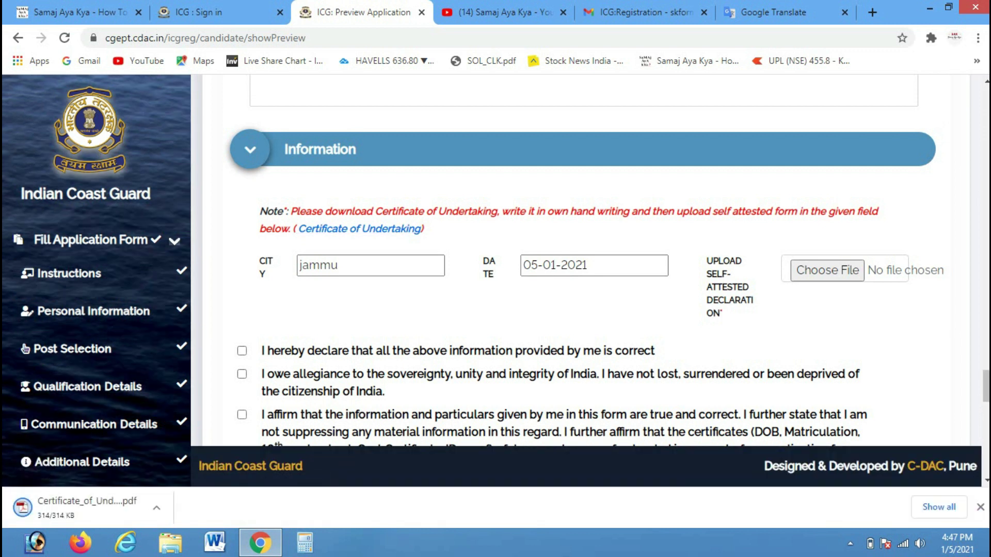
click(77, 508)
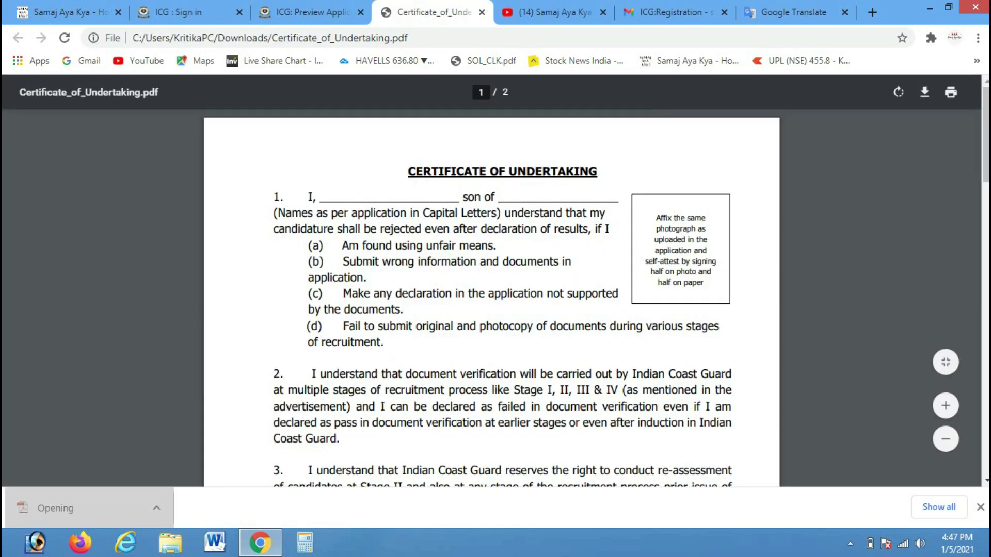
scroll(490, 310, down, 9)
scroll(491, 310, up, 10)
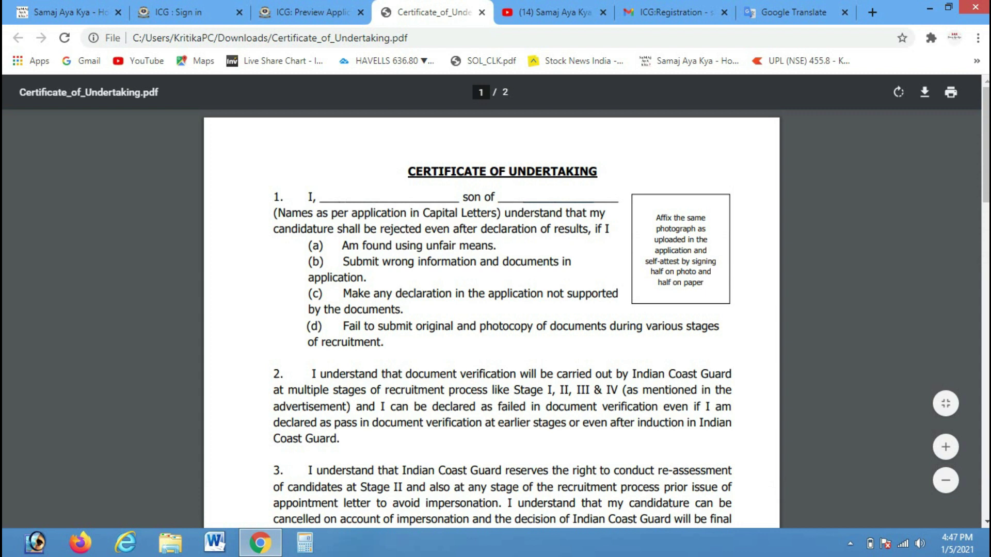
scroll(495, 310, down, 7)
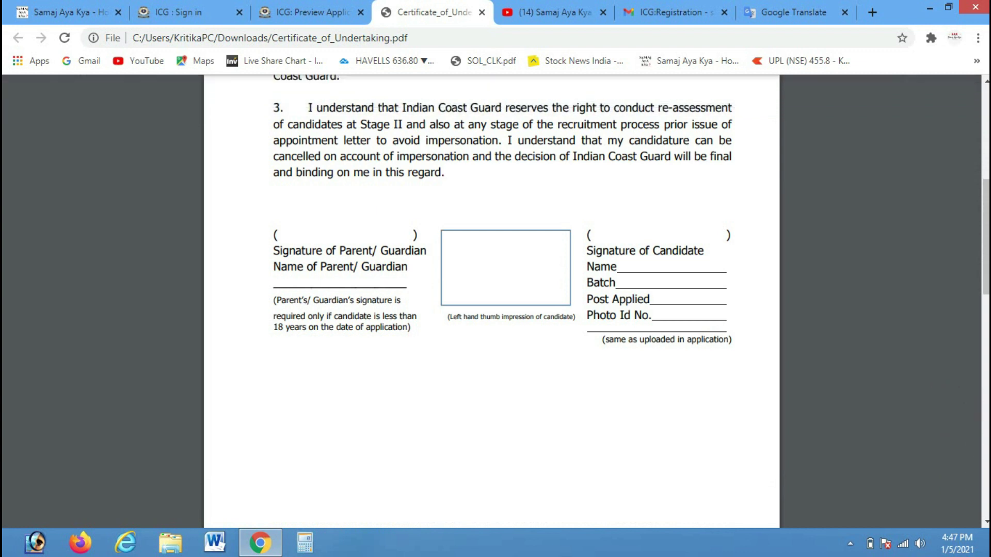
drag(616, 267, 400, 267)
click(401, 267)
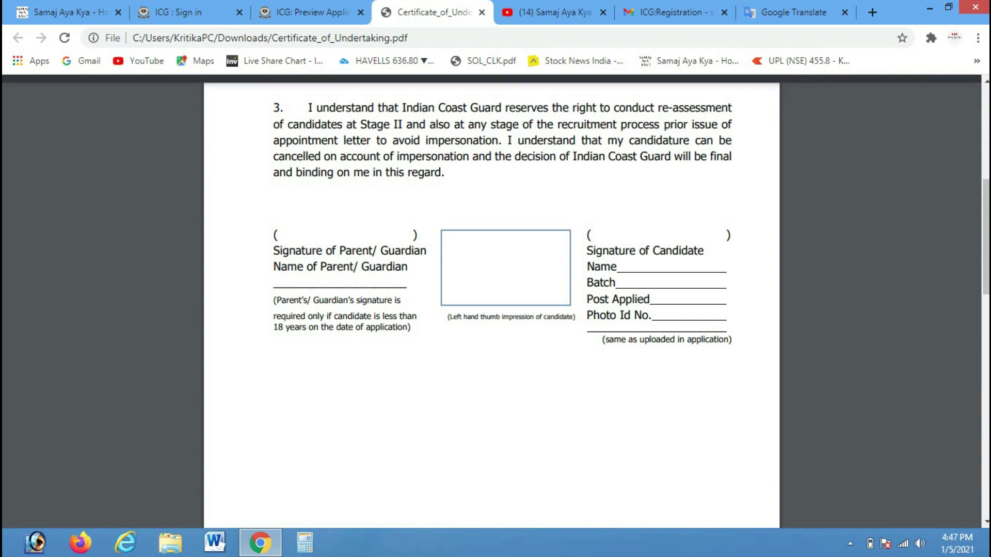
click(313, 13)
- Attach id 400.jpg as the self-attested declaration and dismiss the file-selected message
click(827, 270)
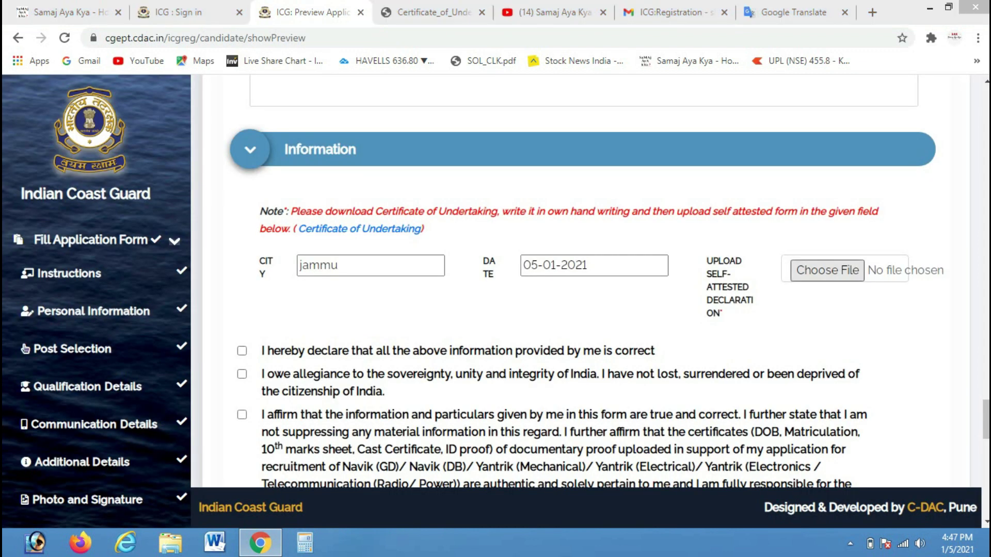
click(424, 214)
scroll(425, 242, down, 3)
scroll(340, 206, down, 3)
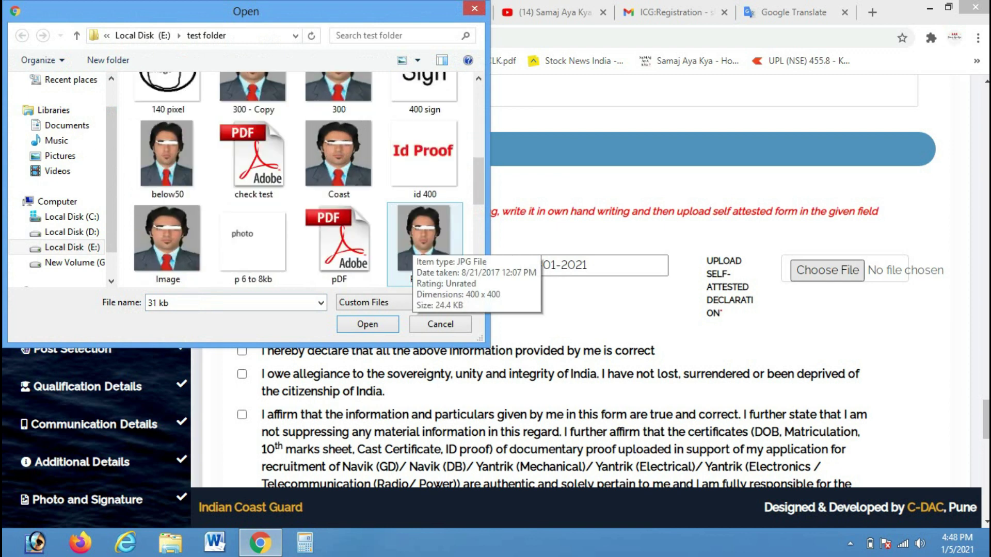
click(420, 154)
click(367, 324)
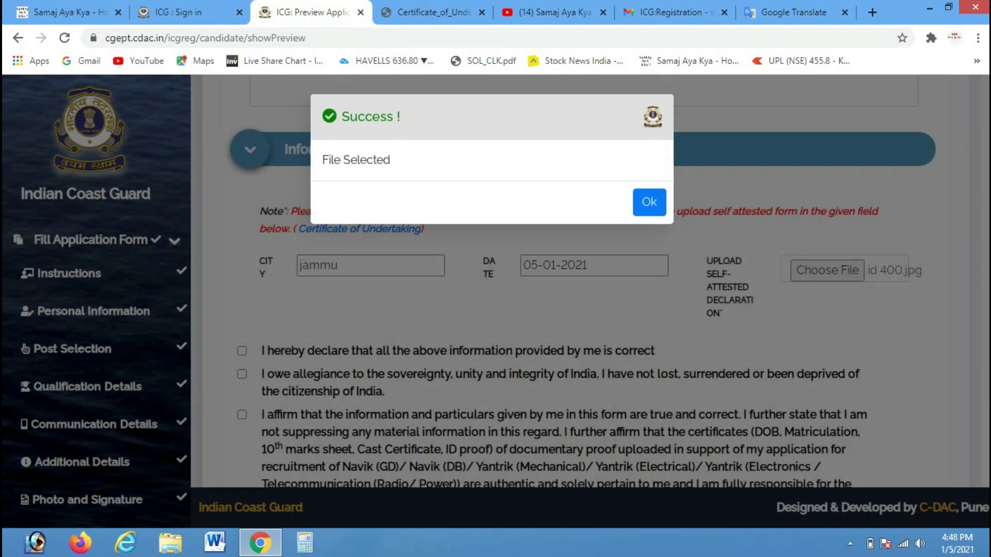
click(649, 202)
scroll(586, 281, down, 15)
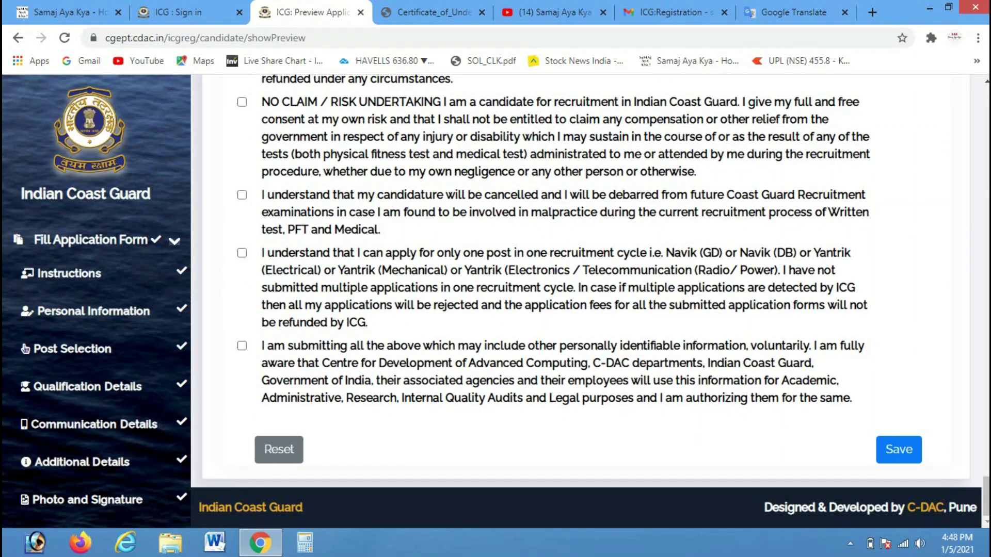
scroll(586, 282, up, 12)
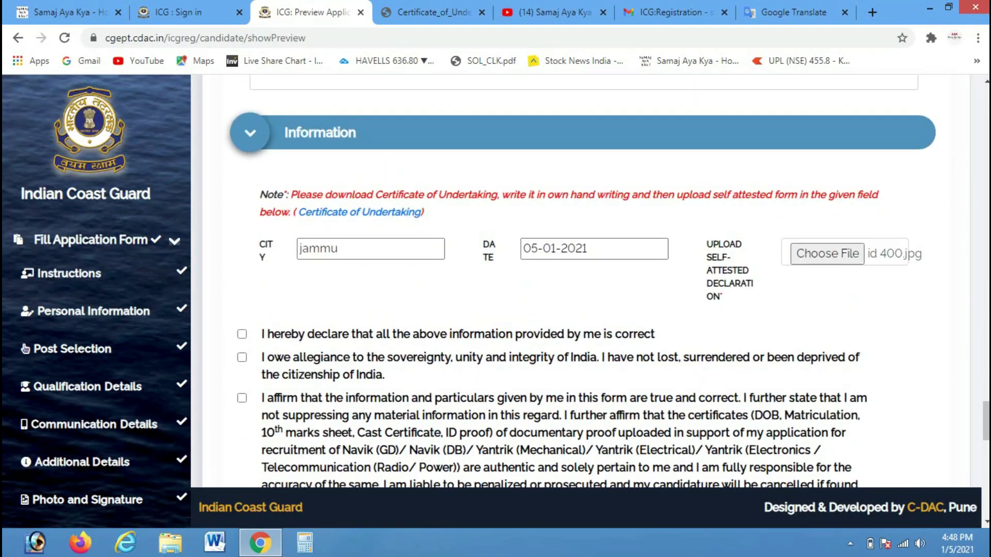
- Tick the declarations from information correctness through the biometric impression requirement
click(242, 334)
click(241, 358)
click(242, 398)
scroll(586, 310, down, 1)
scroll(586, 309, down, 3)
click(242, 342)
click(241, 400)
scroll(586, 310, down, 3)
click(242, 330)
scroll(586, 309, down, 3)
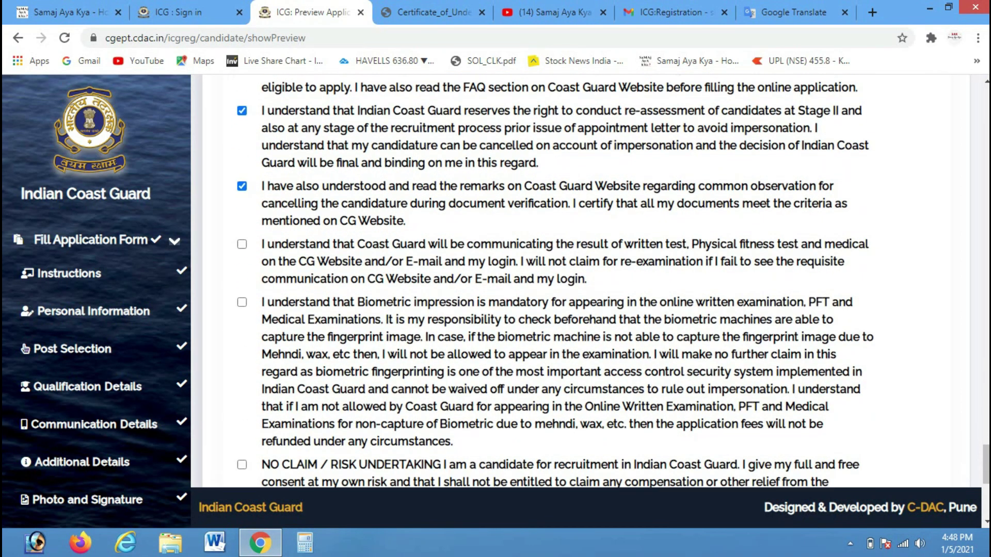
click(241, 245)
click(242, 302)
- Tick the no-claim, malpractice, one-post-per-cycle and personal-data declarations, then save
scroll(241, 309, down, 1)
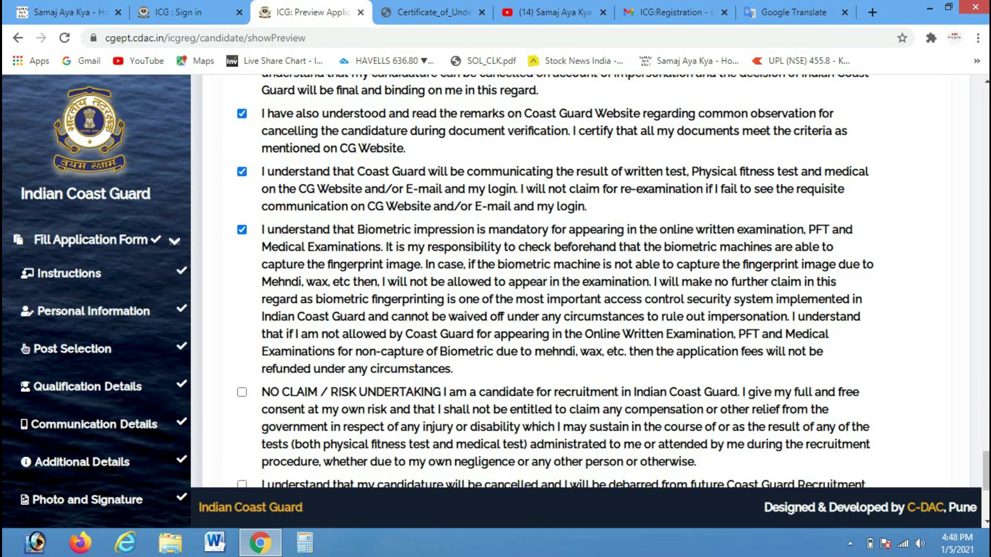
click(241, 392)
scroll(242, 392, down, 3)
click(242, 340)
click(242, 398)
scroll(241, 398, down, 3)
click(242, 346)
scroll(568, 279, up, 14)
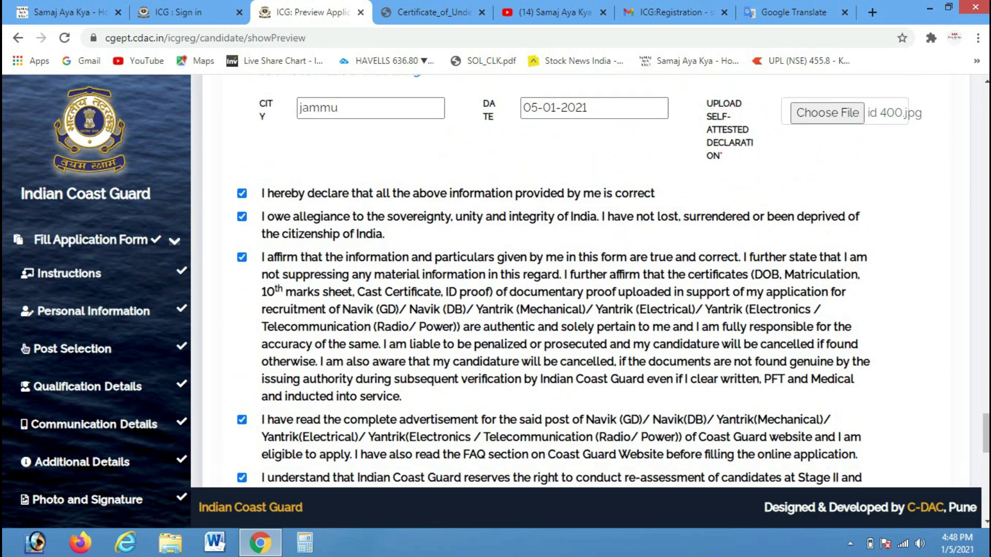
scroll(568, 279, up, 4)
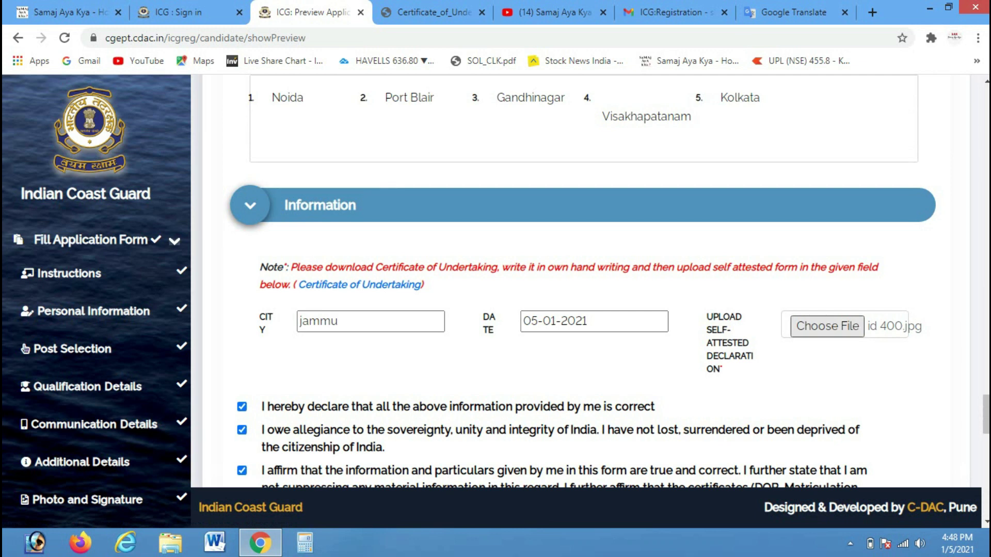
scroll(588, 282, down, 15)
click(899, 450)
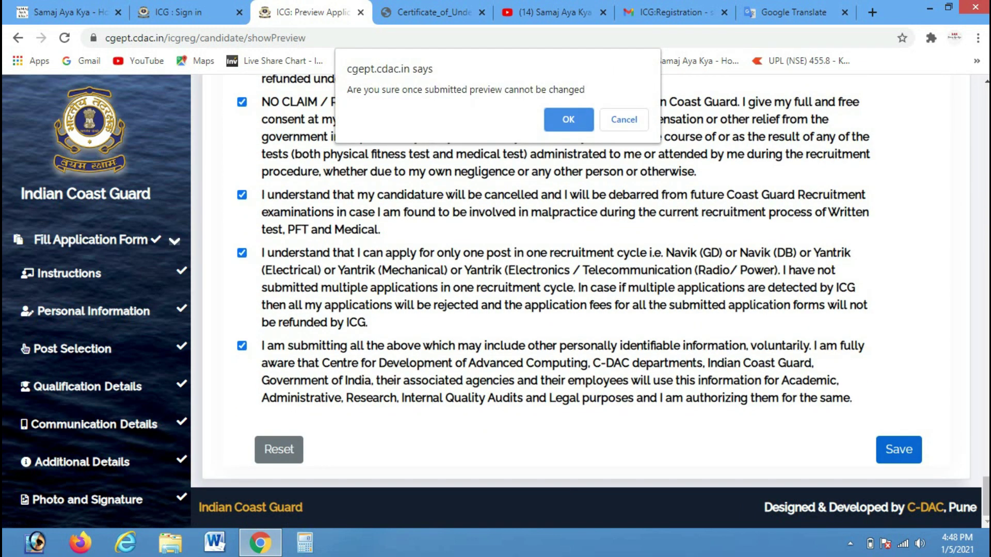
- Confirm the unchangeable preview, dismiss the saved message and make the final application submission
key(Return)
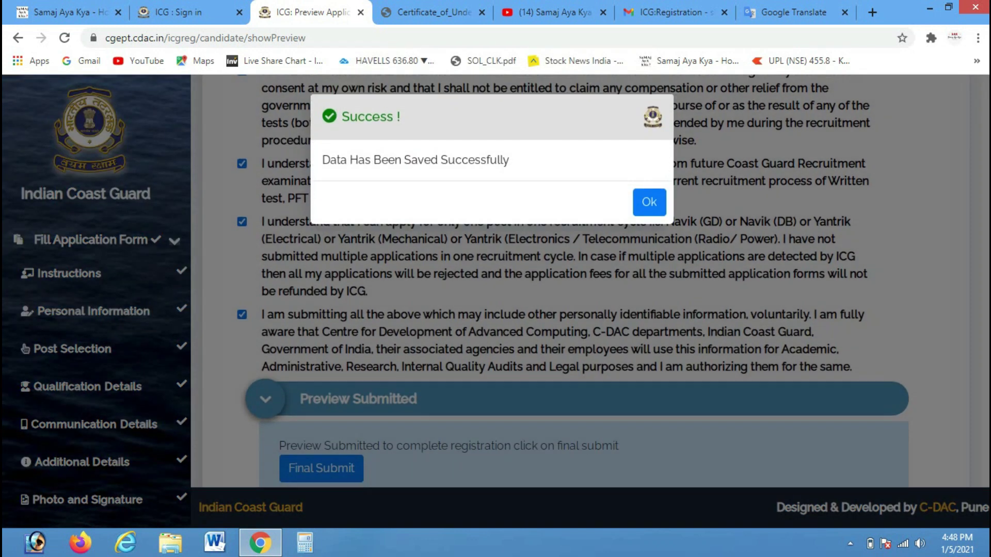
key(Return)
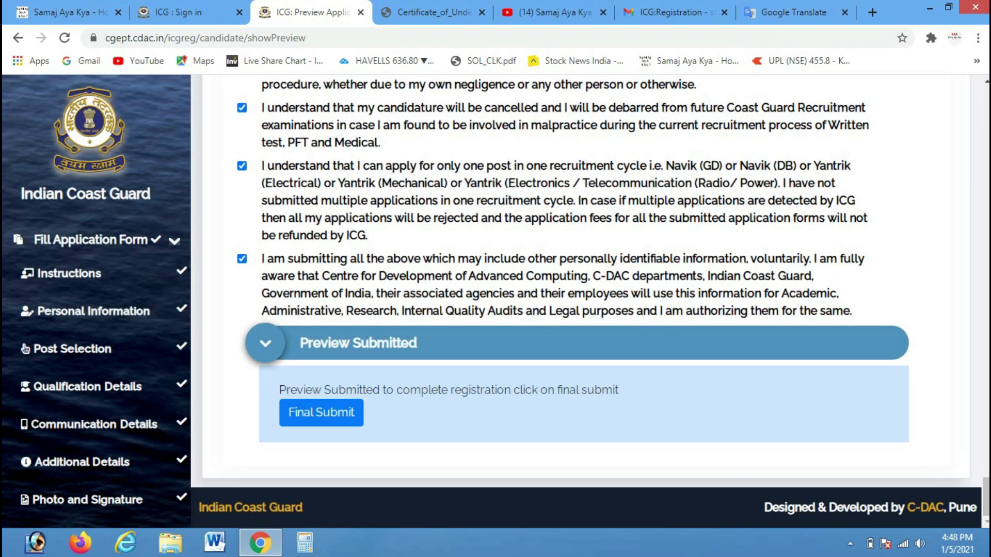
key(Tab)
key(Return)
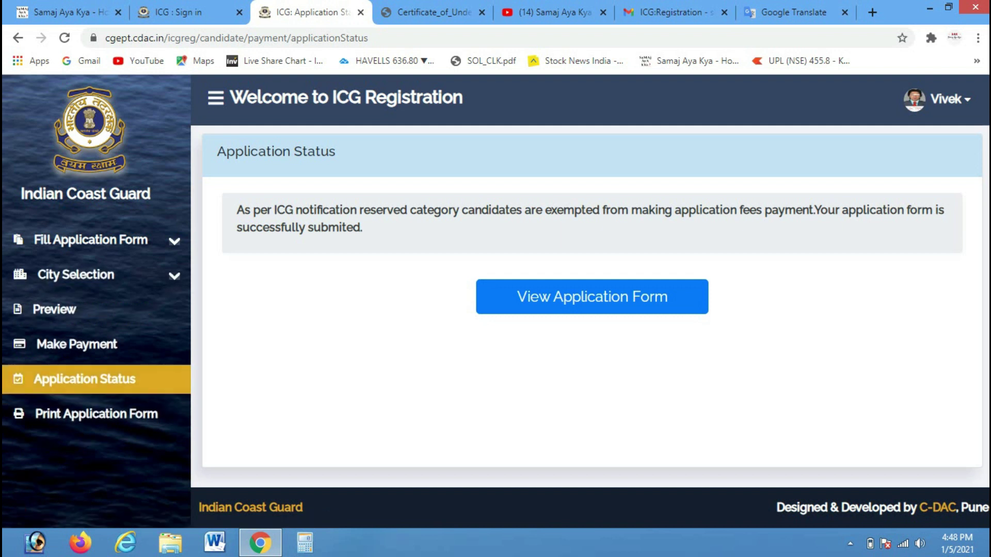
- View the submitted application form from top to bottom, then switch to the YouTube tab
key(Tab)
key(Return)
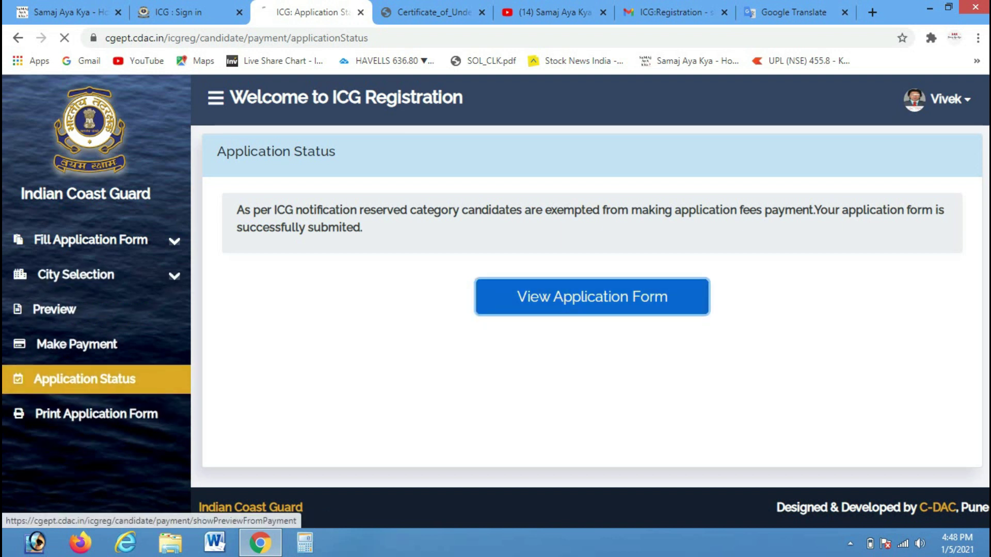
key(Page_Down)
key(Page_Down)
key(Page_Down)
key(Page_Down)
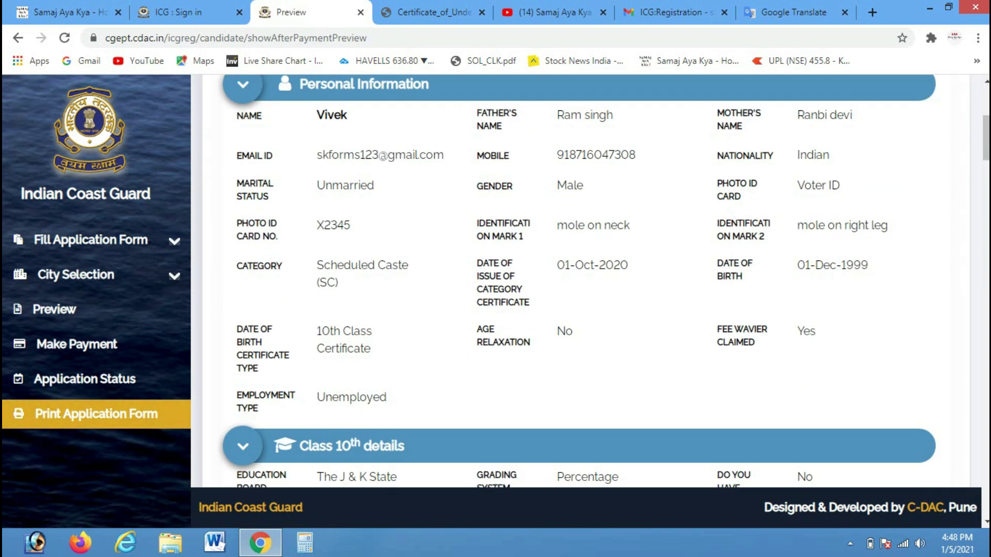
key(Page_Down)
key(Page_Down)
key(Page_Down)
key(Page_Down)
key(Page_Down)
key(Page_Down)
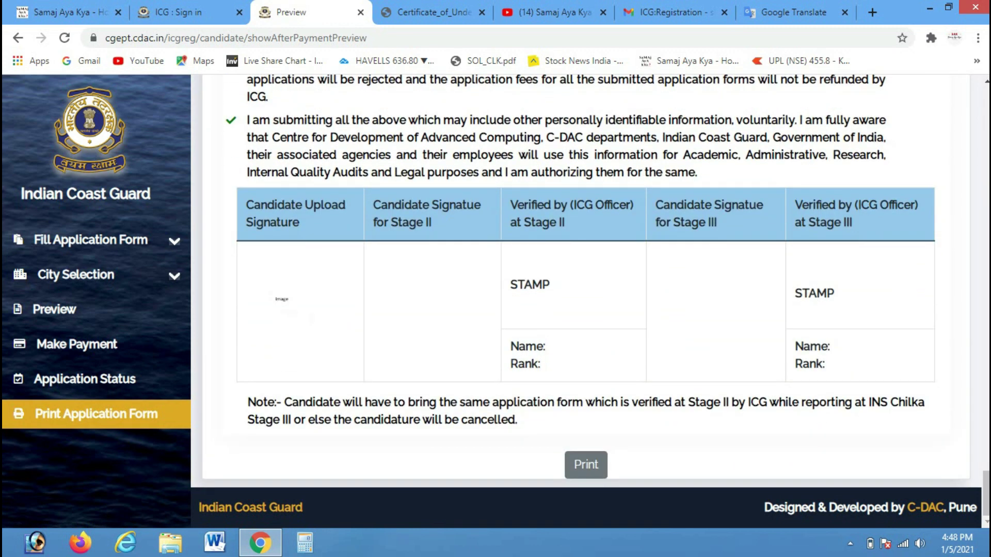
key(Page_Up)
key(Page_Up)
key(Page_Up)
key(Page_Up)
key(Page_Up)
key(Page_Up)
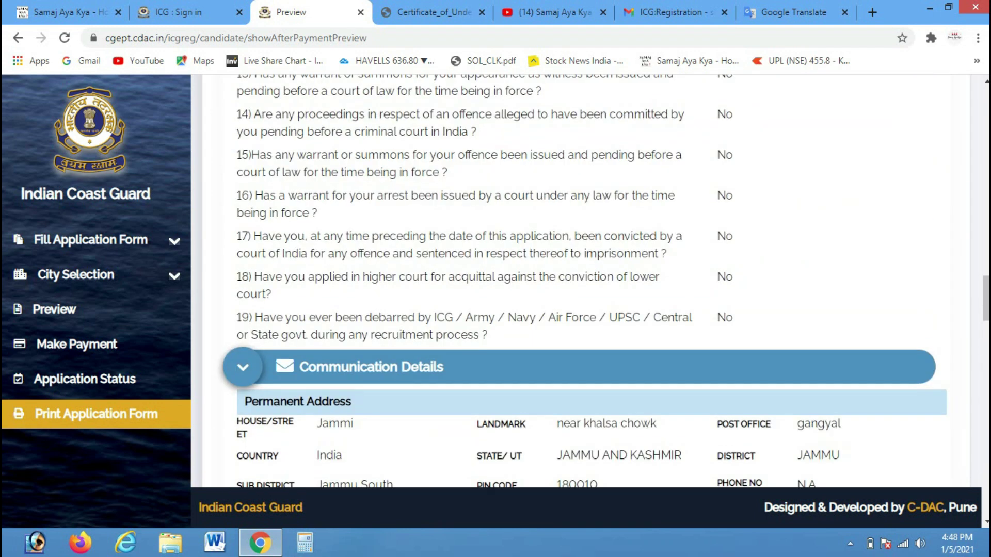
key(Page_Up)
key(Page_Up)
key(Page_Up)
key(Page_Up)
key(Page_Up)
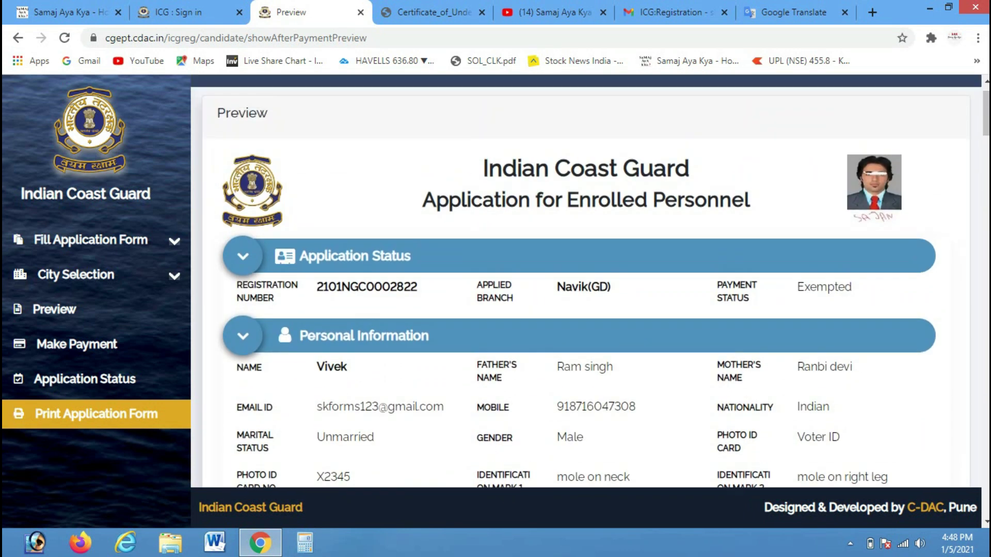
key(Page_Up)
key(ctrl+5)
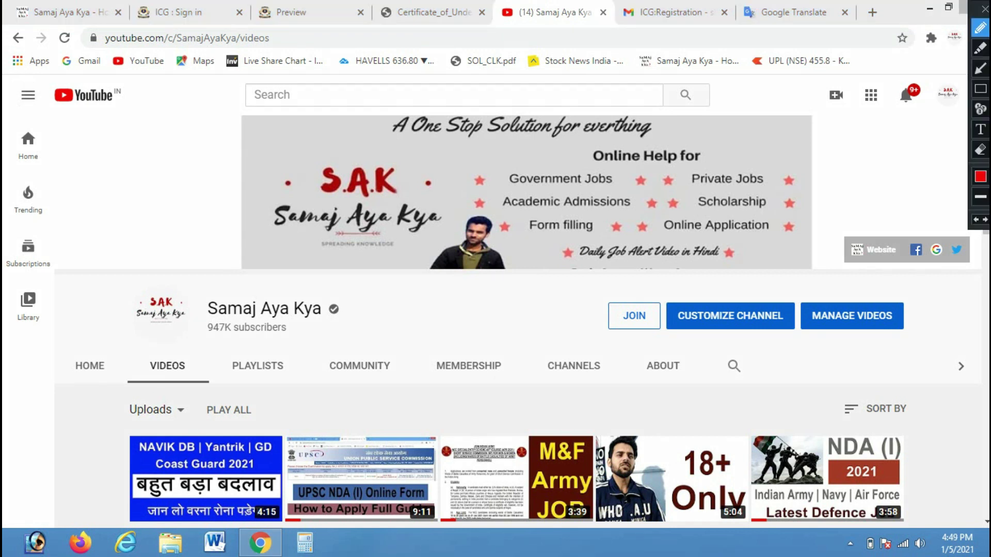
- Draw a red circle and arrow highlighting the Samaj Aya Kya name and 947K subscriber count
mouse_move(228, 301)
mouse_down()
mouse_move(186, 310)
mouse_move(291, 301)
mouse_move(248, 302)
mouse_move(298, 279)
mouse_up()
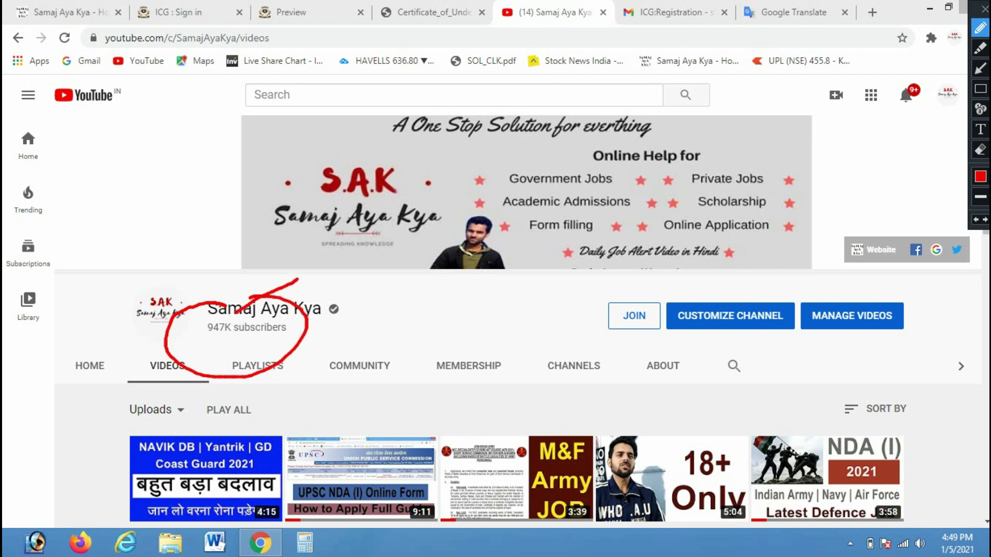
drag(240, 305, 366, 265)
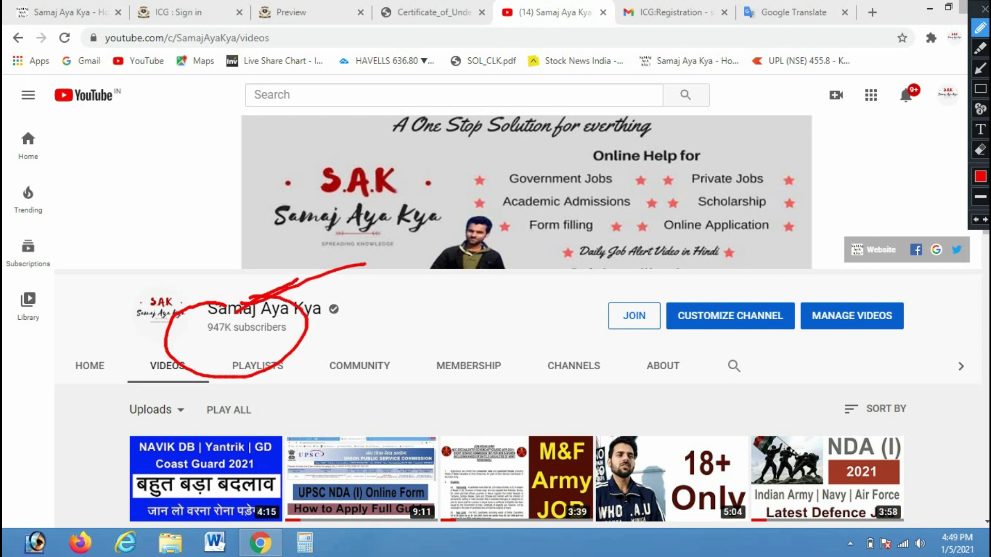